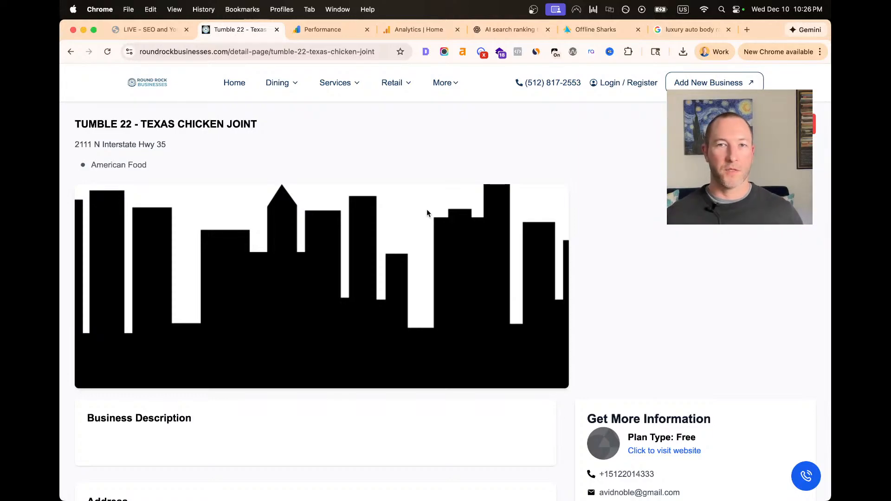
Look over the Tumble 22 - Texas Chicken Joint listing, including its business description and address sections
scroll(267, 231, "down", 2)
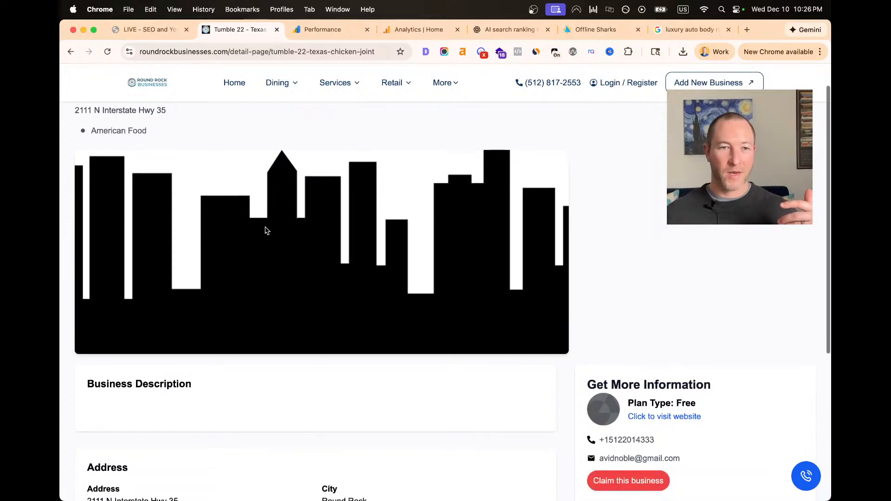
scroll(267, 231, "down", 5)
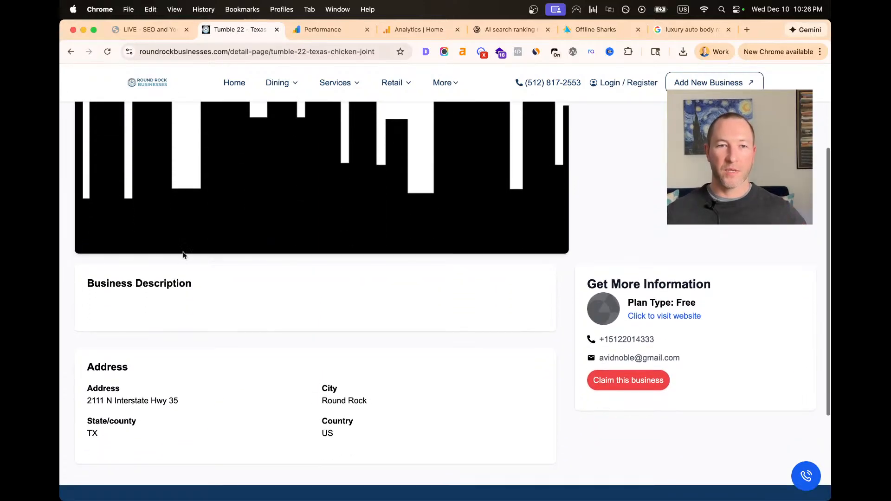
scroll(240, 291, "up", 5)
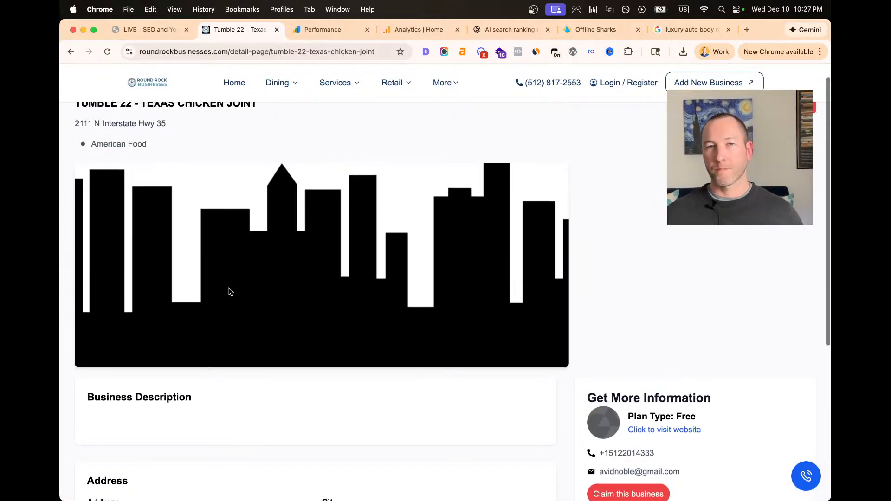
Switch to the Notion outline and read the section on how the directory site is already getting traffic
left_click(168, 32)
scroll(337, 238, "down", 1)
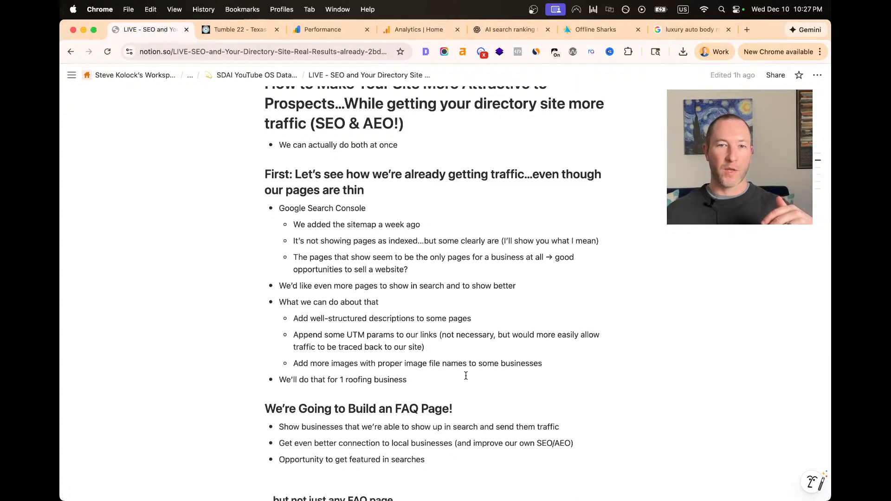
left_click_drag(465, 379, 237, 193)
left_click(409, 269)
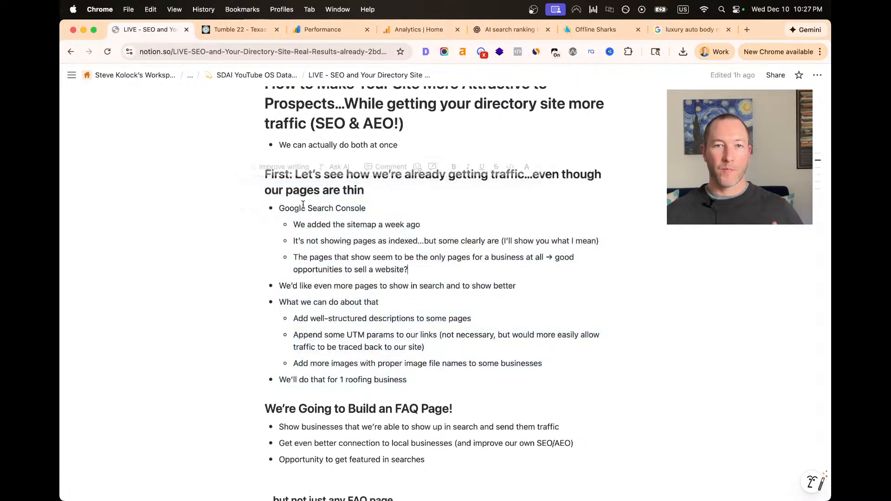
Switch to Google Search Console and check the submitted sitemap and the page indexing report for the directory site
left_click(323, 29)
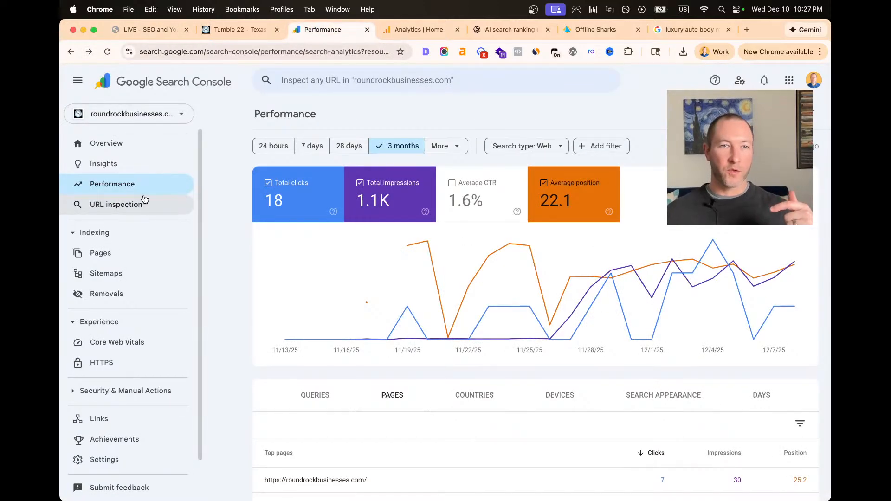
left_click(113, 275)
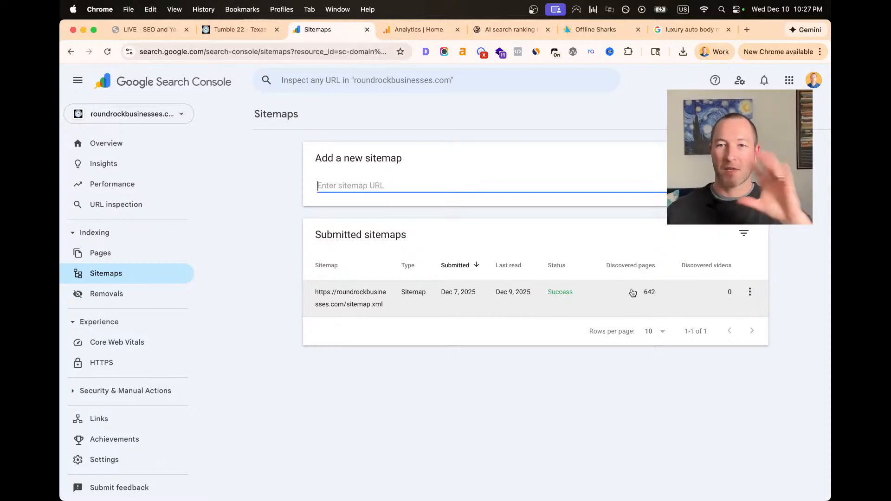
left_click(110, 261)
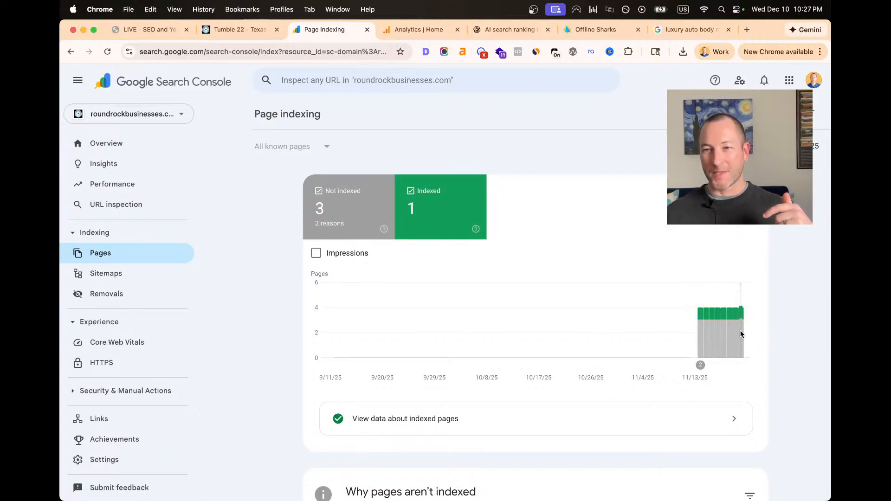
mouse_move(743, 330)
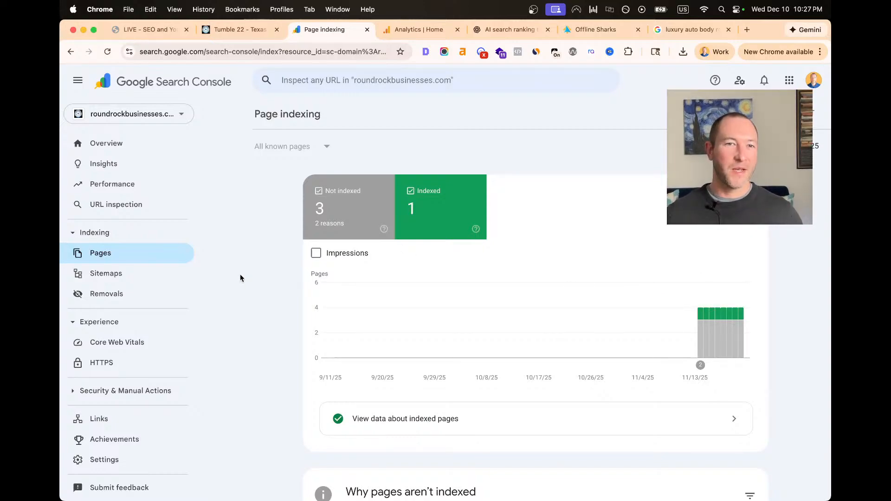
Add average position to the search performance report and review the top queries
left_click(125, 148)
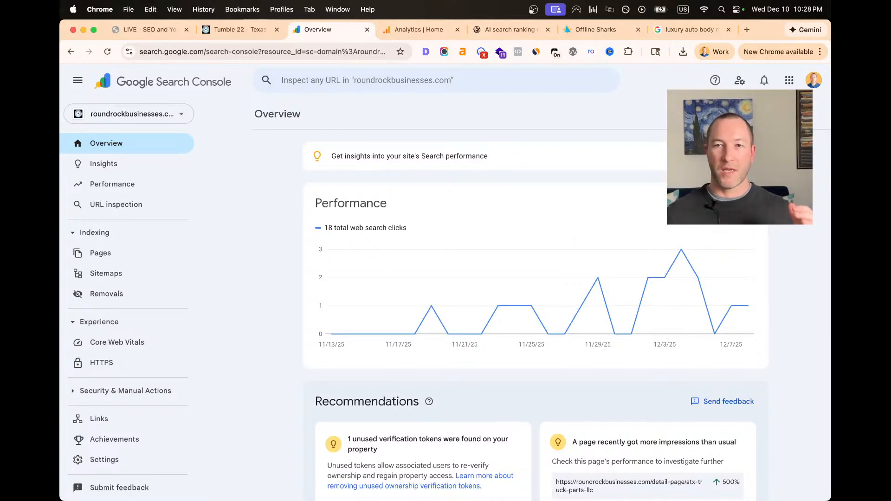
left_click(178, 176)
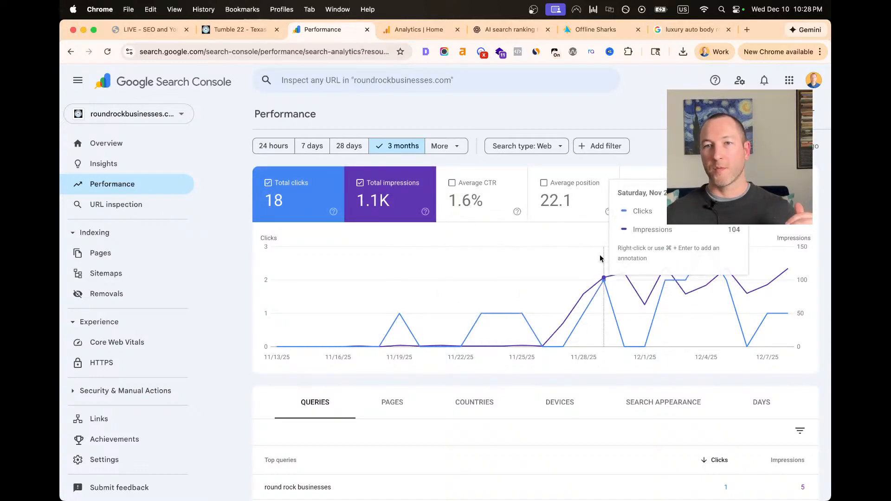
left_click(573, 205)
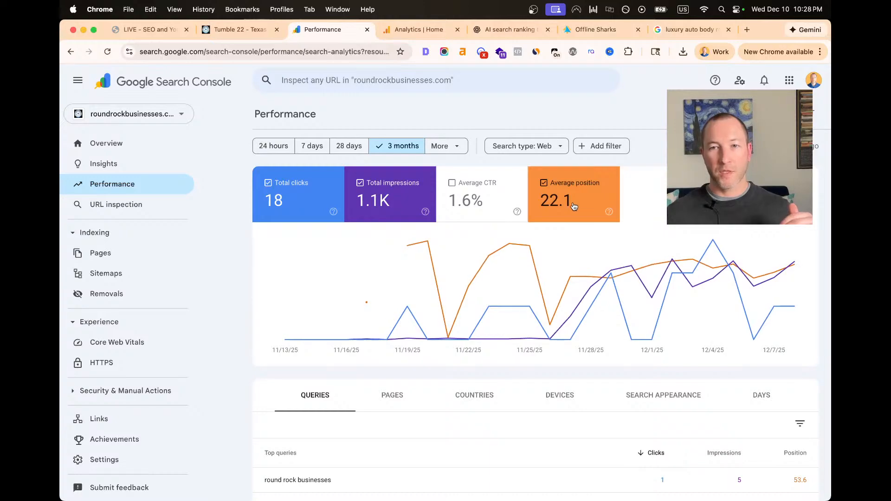
scroll(507, 285, "down", 2)
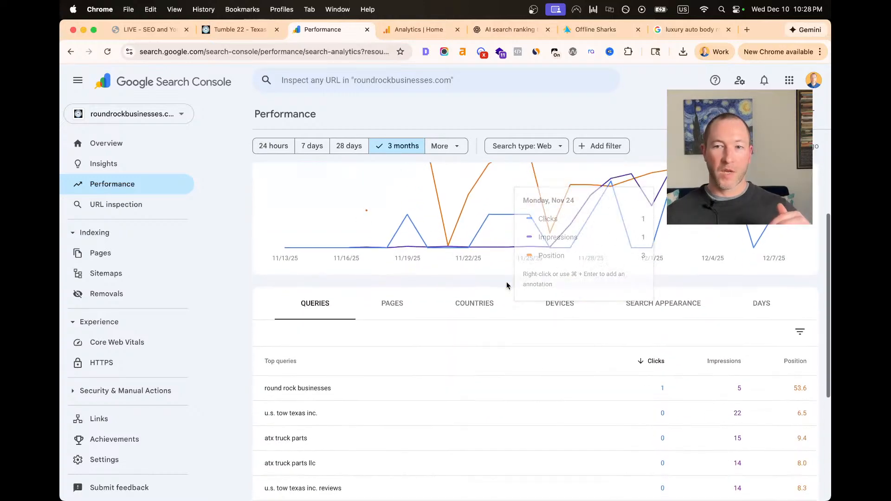
scroll(507, 285, "down", 2)
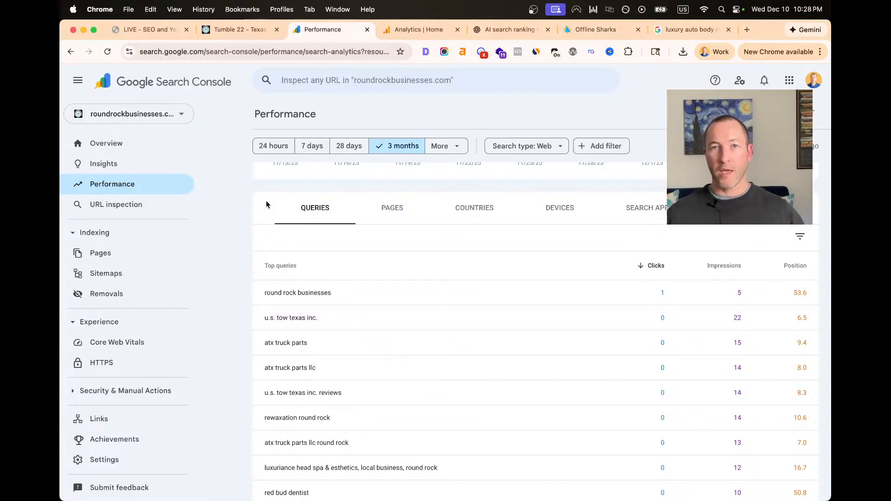
Check the Round Rock Businesses home page in Google Analytics, and return to the Search Console performance chart
left_click(420, 29)
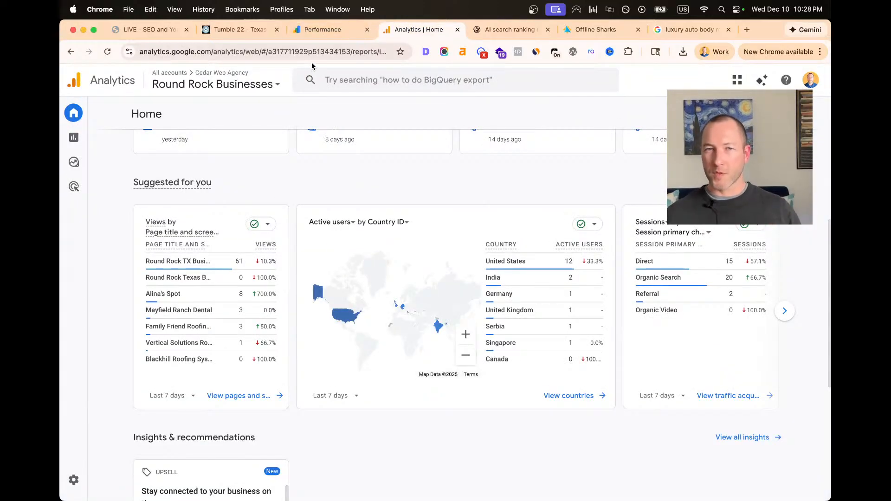
left_click(332, 33)
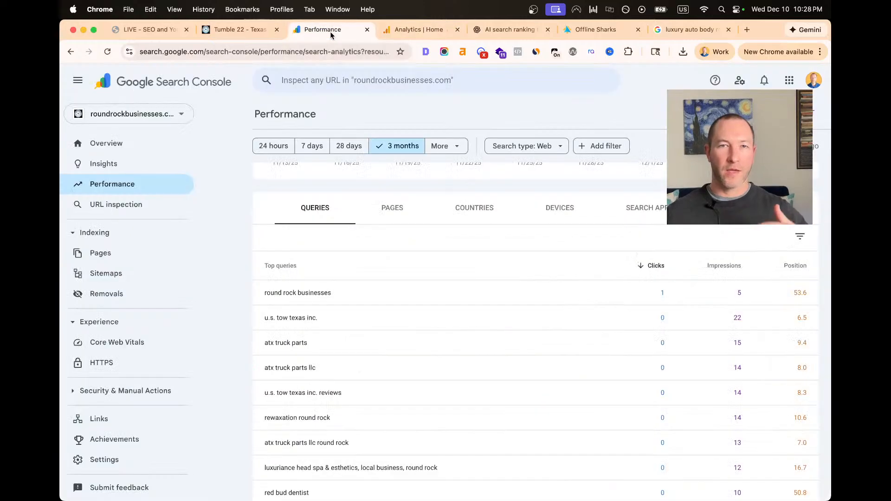
scroll(329, 232, "up", 5)
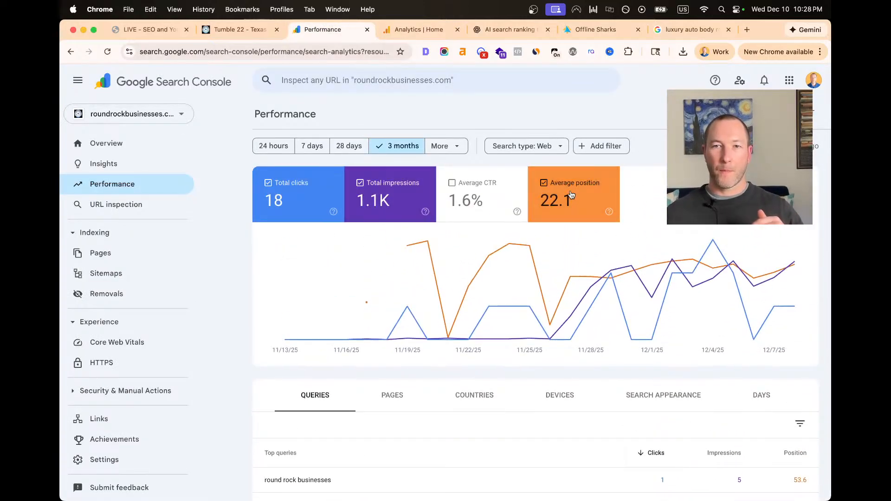
Hide the average position metric in the performance chart and show it again
left_click(576, 195)
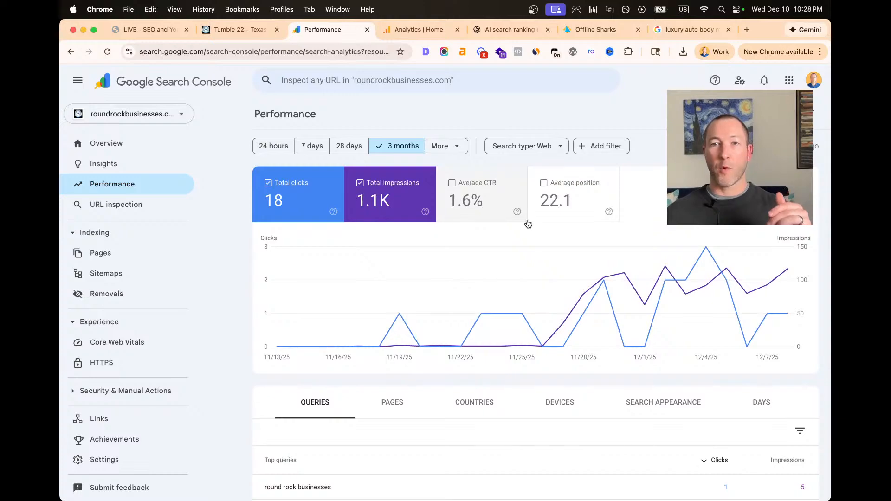
scroll(557, 232, "down", 3)
scroll(570, 280, "up", 3)
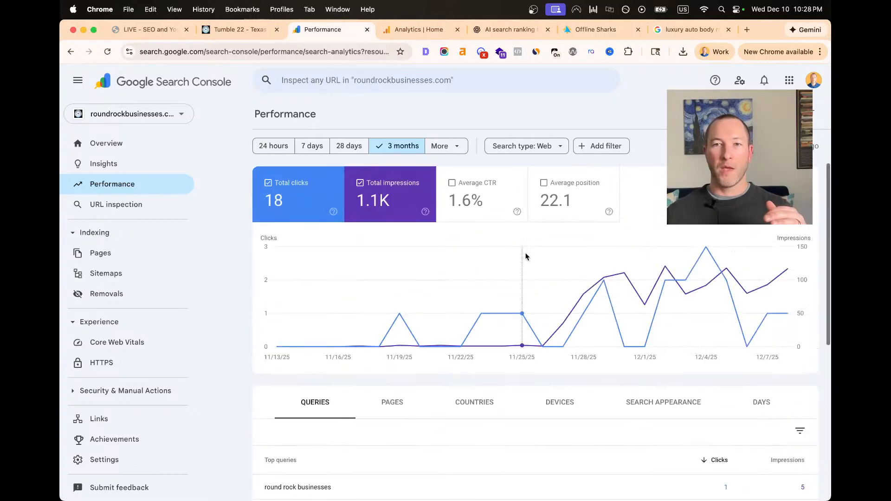
left_click(575, 201)
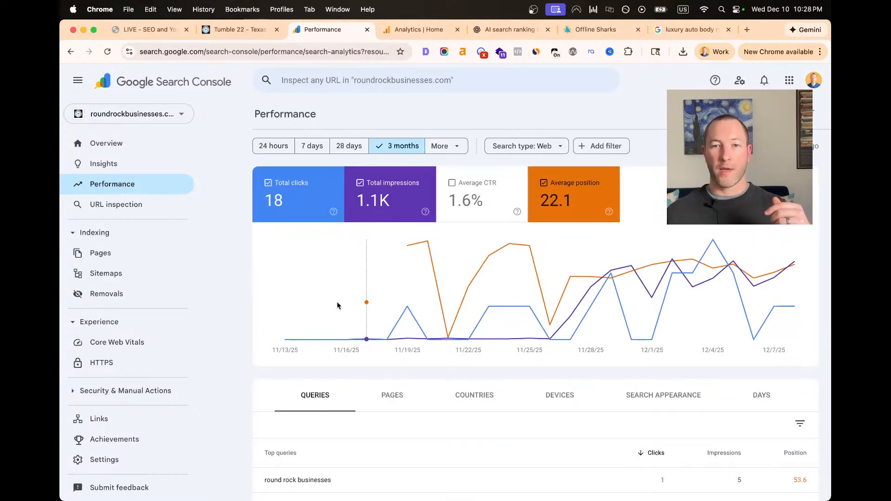
List the performance data by page at 125% zoom and compare the top pages' clicks, impressions and positions
scroll(342, 304, "down", 3)
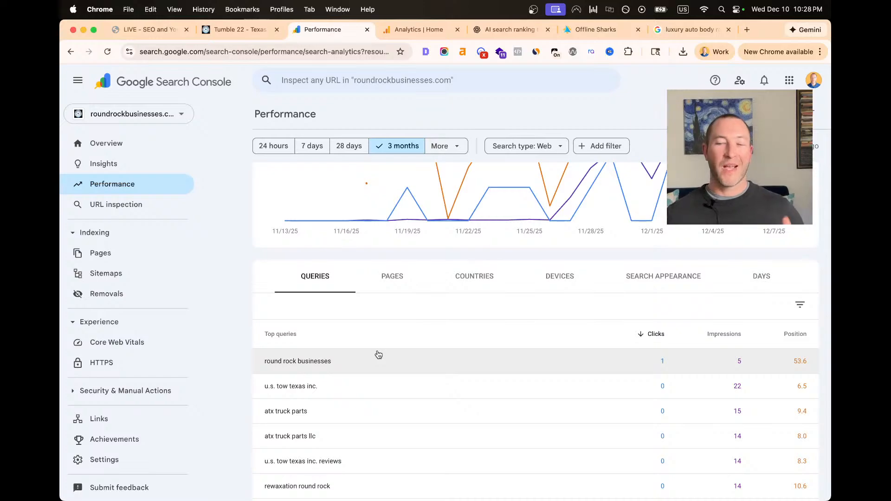
scroll(378, 355, "up", 1)
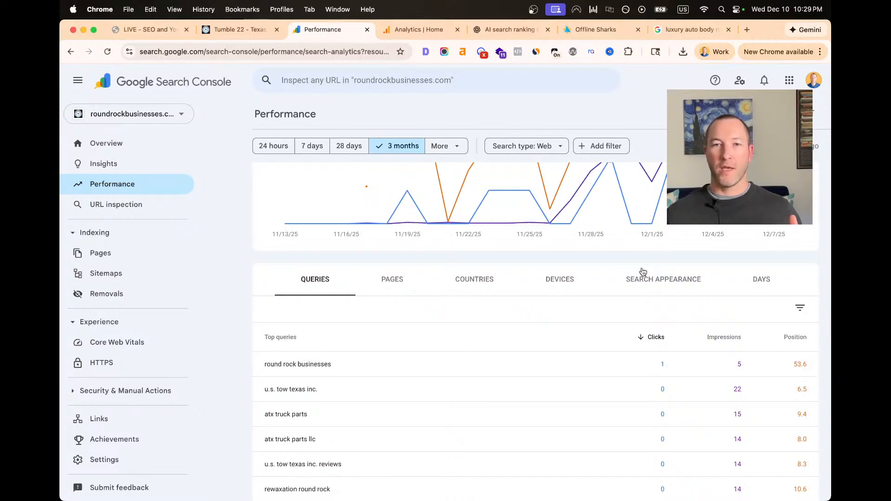
left_click(398, 285)
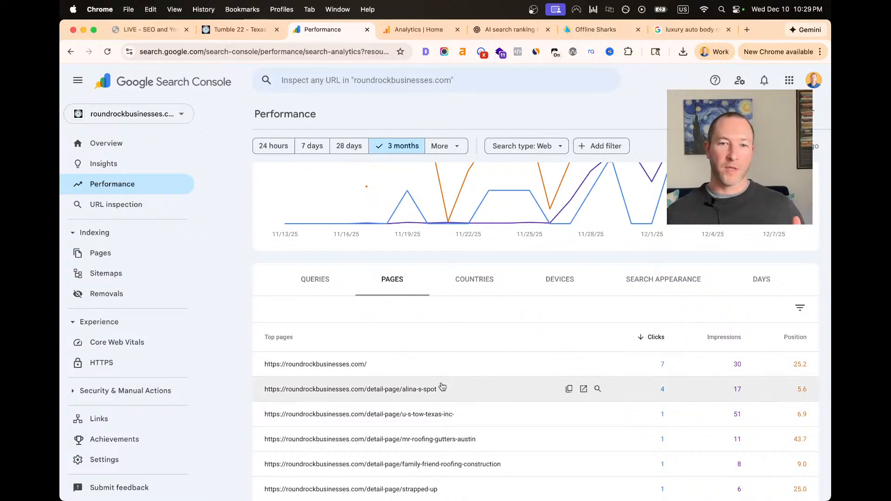
key("super+equal")
key("super+equal")
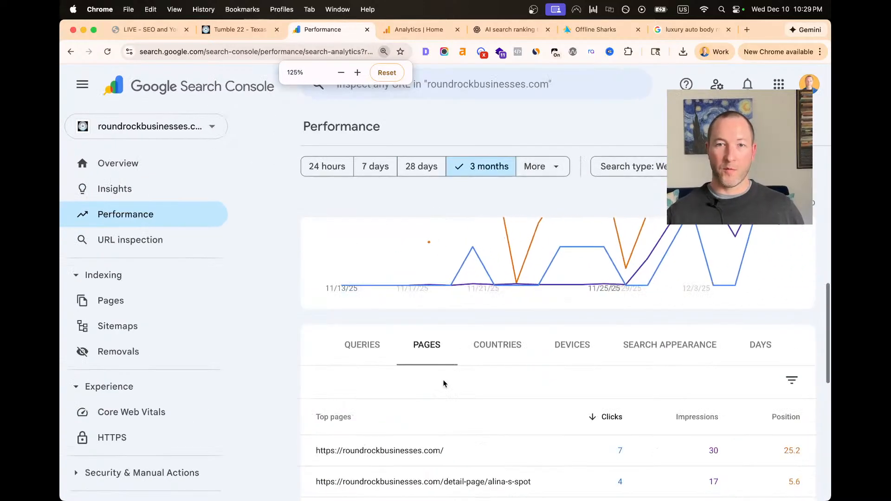
scroll(478, 355, "down", 5)
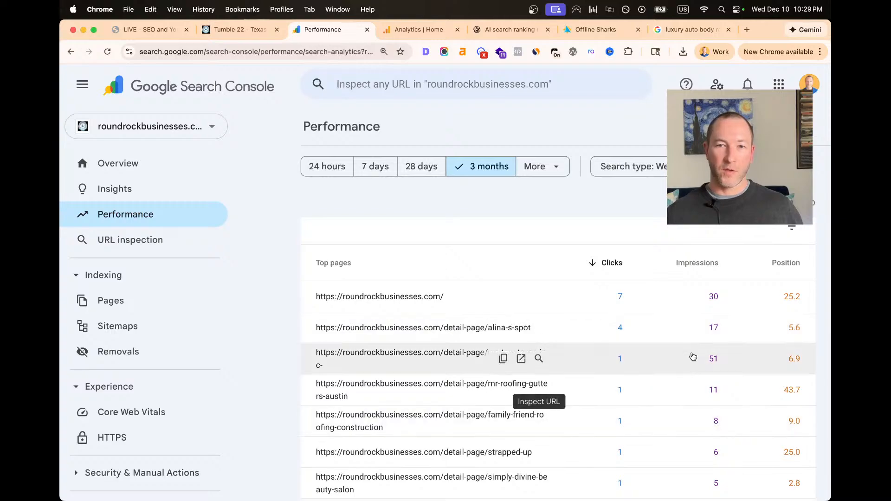
scroll(622, 231, "down", 2)
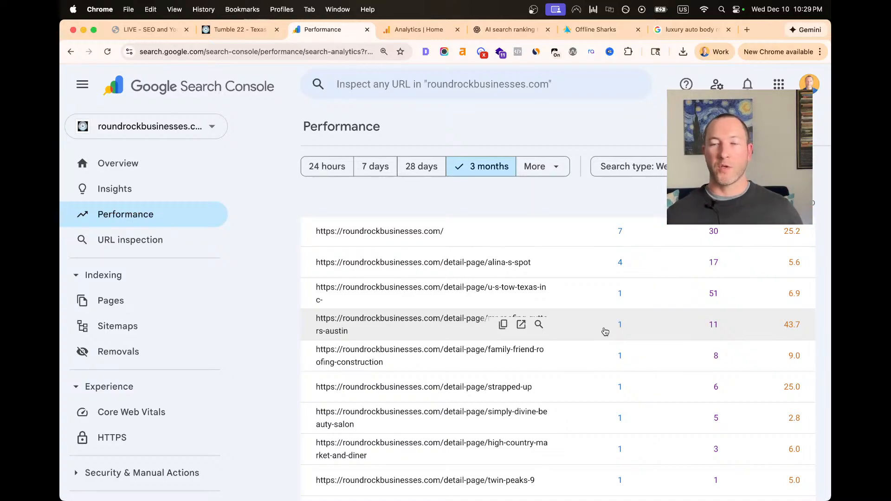
scroll(776, 304, "up", 3)
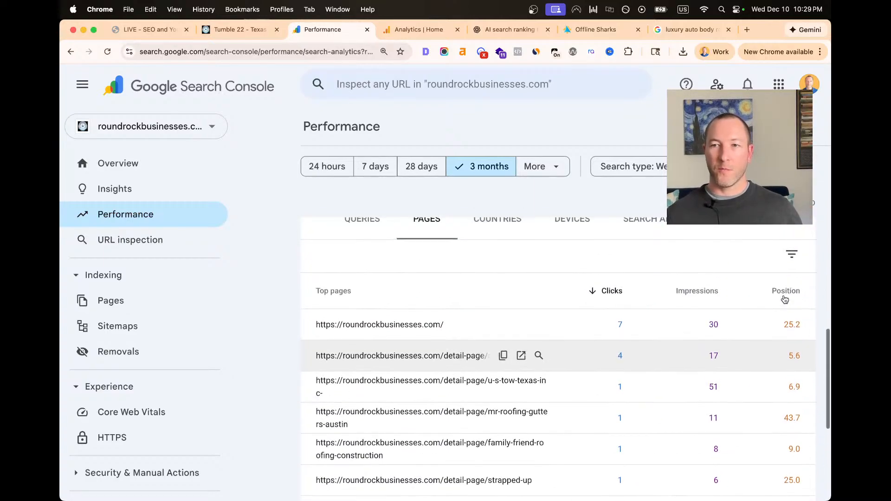
scroll(784, 300, "up", 1)
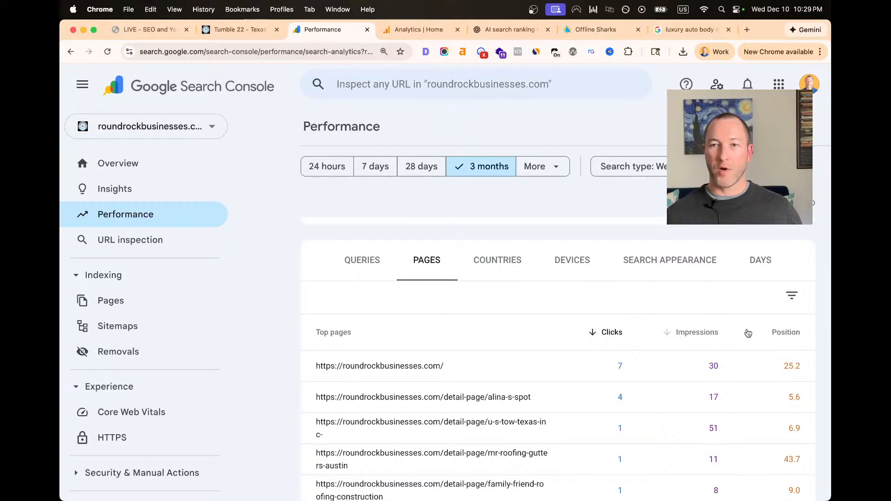
scroll(778, 335, "down", 1)
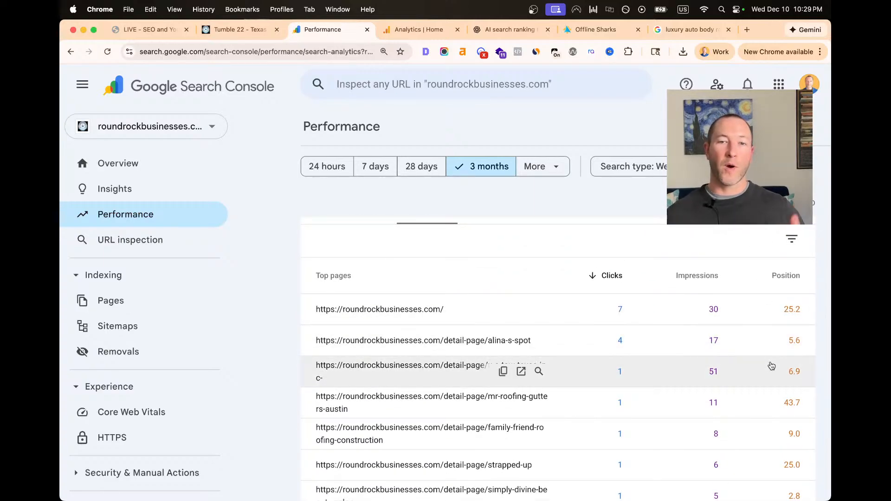
scroll(731, 368, "down", 2)
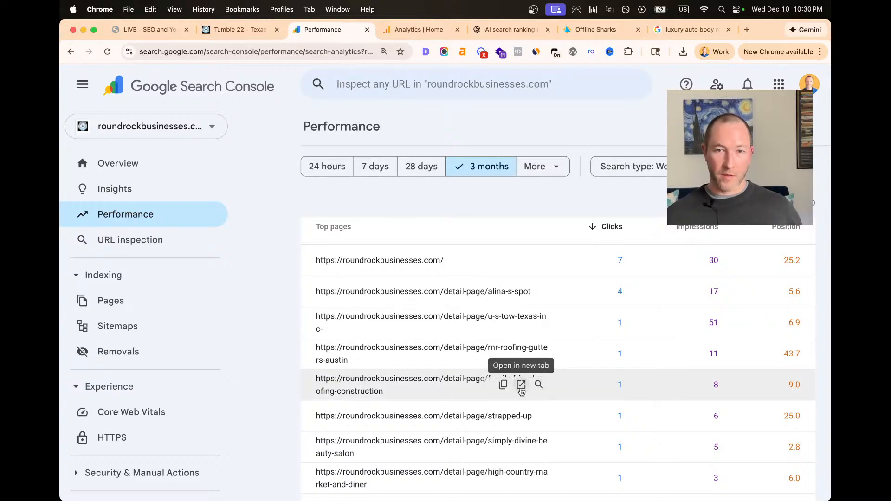
Open the Family Friend Roofing & Construction listing from the top pages and compare it with the business's own website
left_click(521, 386)
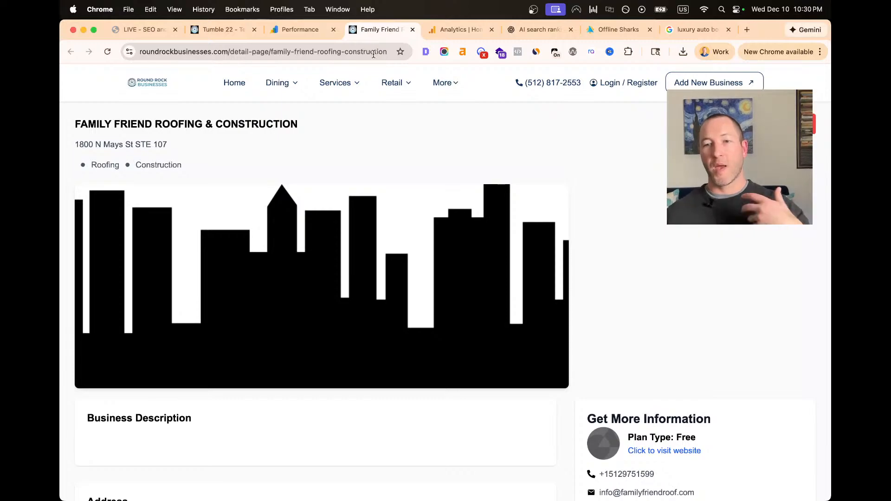
scroll(603, 302, "down", 2)
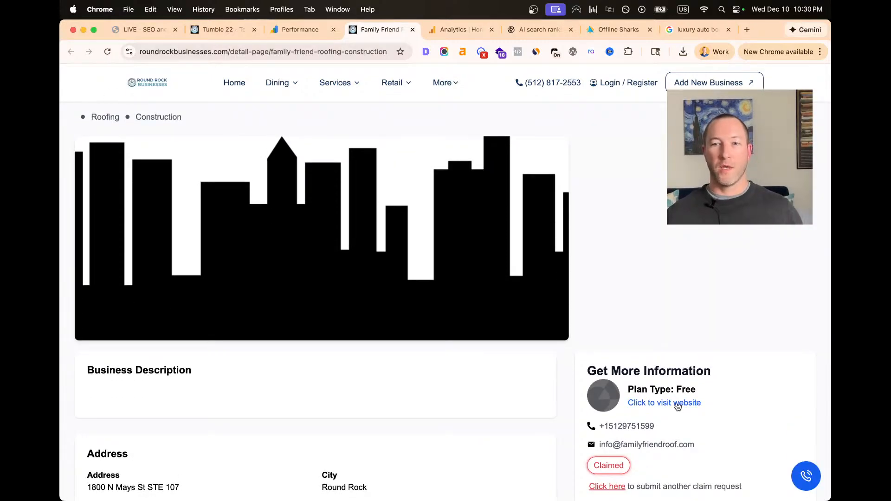
left_click(679, 408)
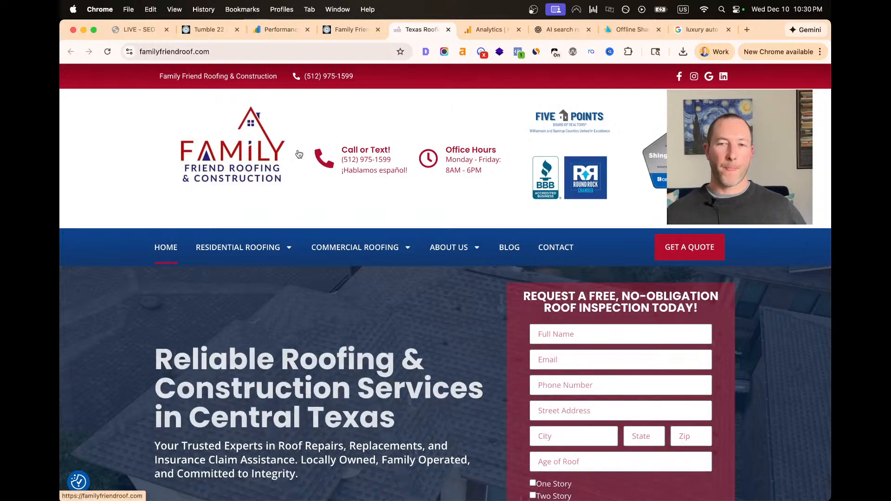
scroll(492, 200, "down", 2)
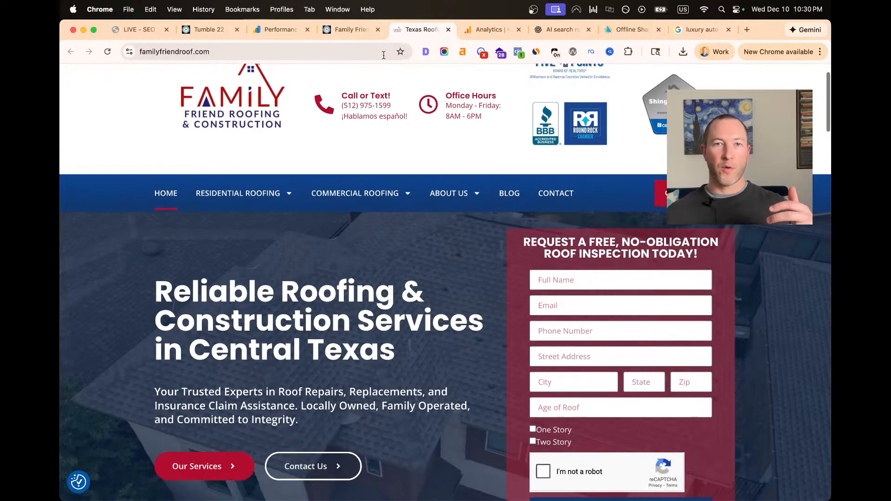
key("ctrl+shift+Tab")
scroll(652, 391, "down", 4)
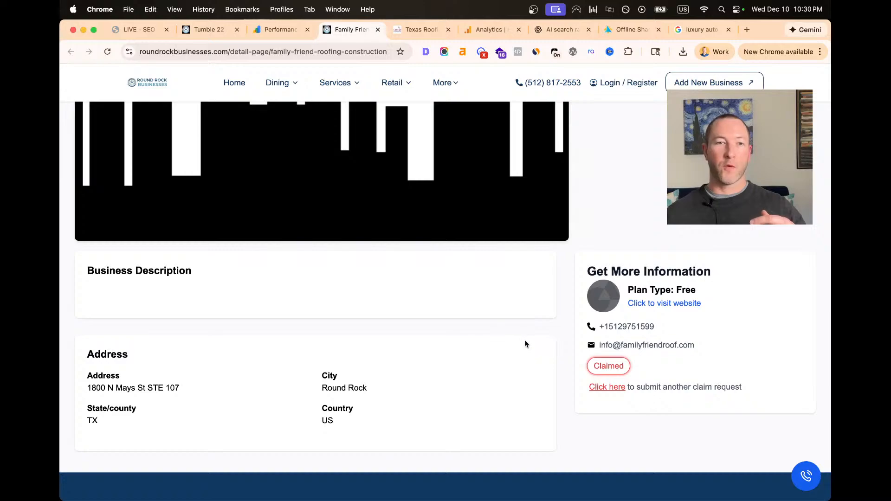
Open the Mr. Roofing & Gutters Austin and High Country Market and Diner listings from the Search Console top pages in new tabs
left_click(282, 30)
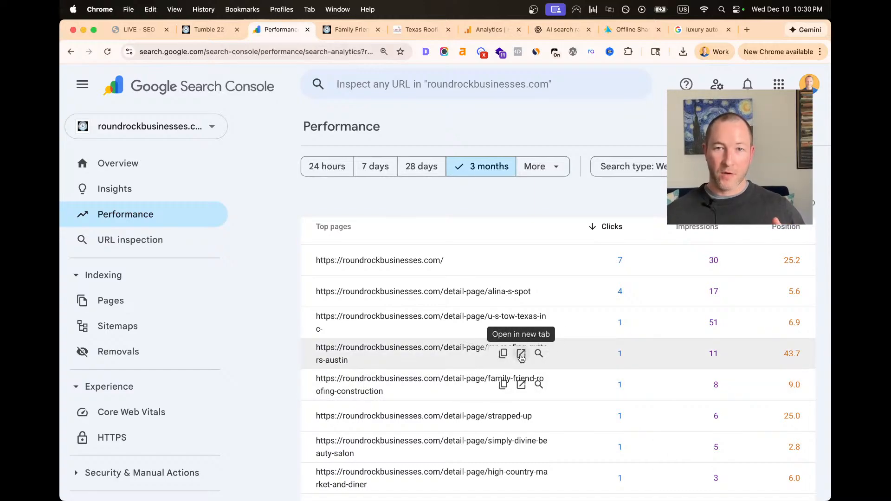
left_click(521, 355)
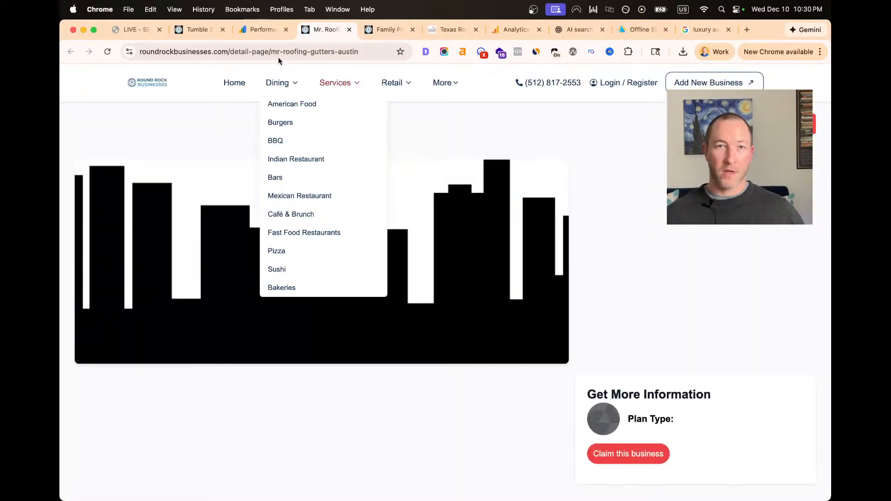
left_click(282, 37)
scroll(464, 371, "down", 5)
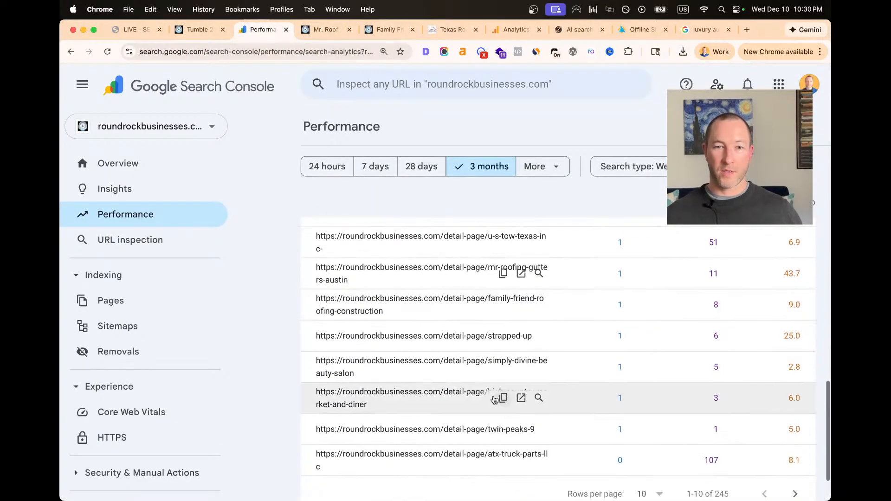
left_click(521, 398)
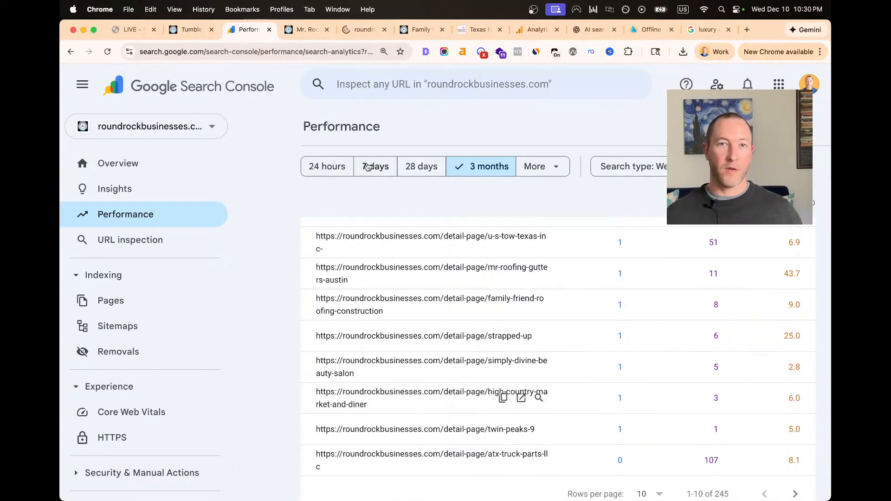
left_click(353, 30)
scroll(645, 386, "down", 2)
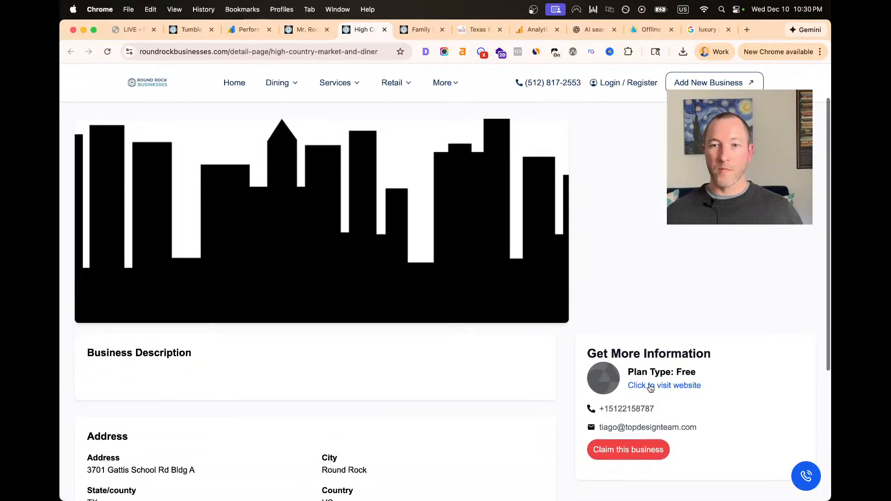
Open the High Country Market and Mr. Roofing & Gutters websites from their listings and view the roofing company's site
left_click(652, 385)
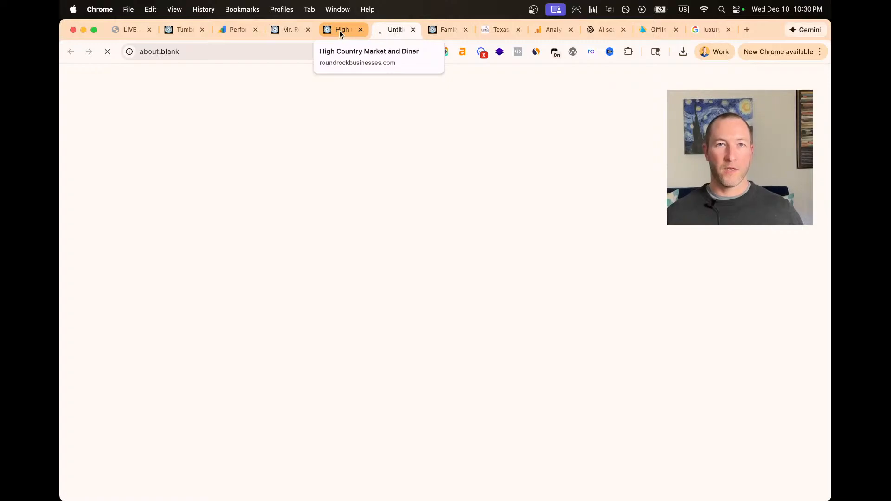
left_click(287, 31)
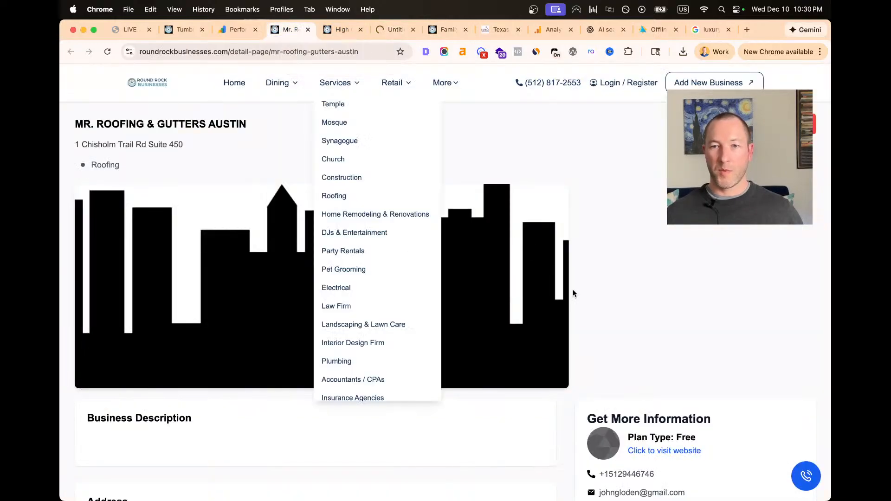
scroll(581, 350, "down", 3)
left_click(654, 329)
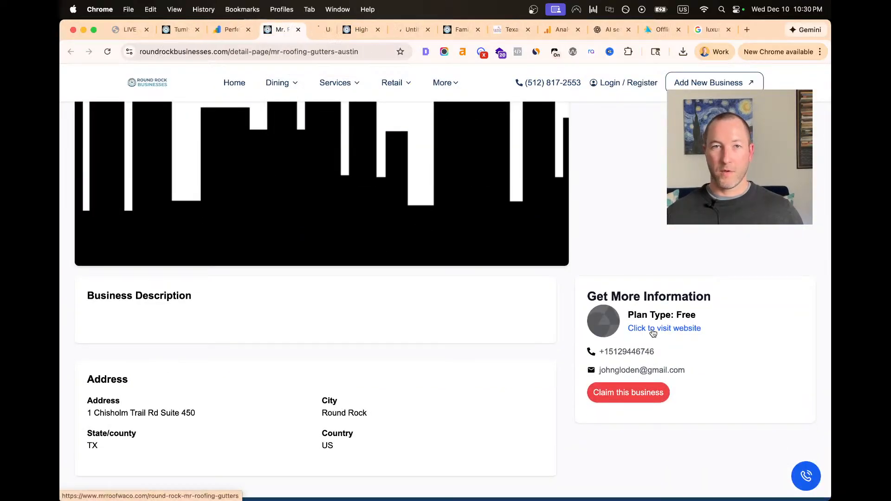
left_click(419, 30)
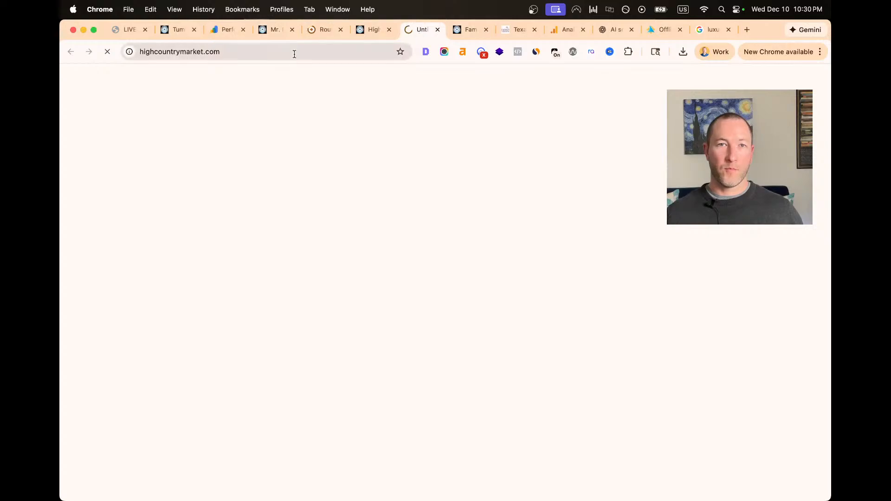
left_click(316, 30)
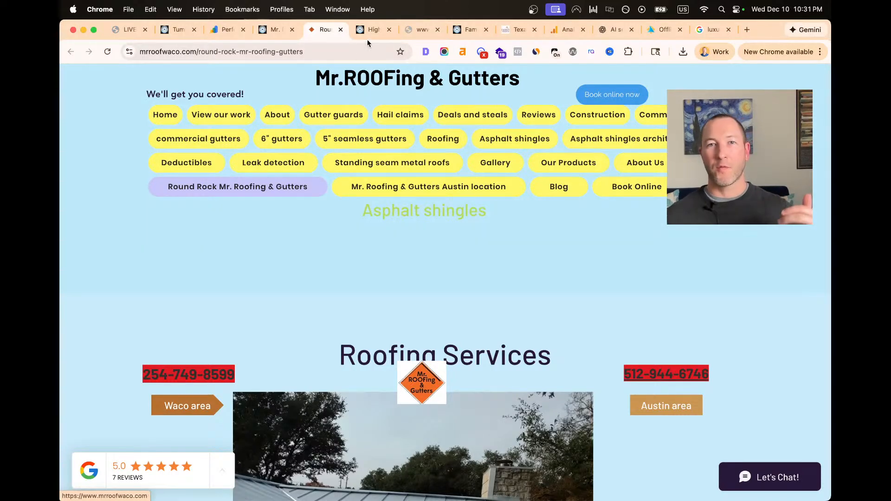
Check the highcountrymarket.com page and close its tab
left_click(414, 31)
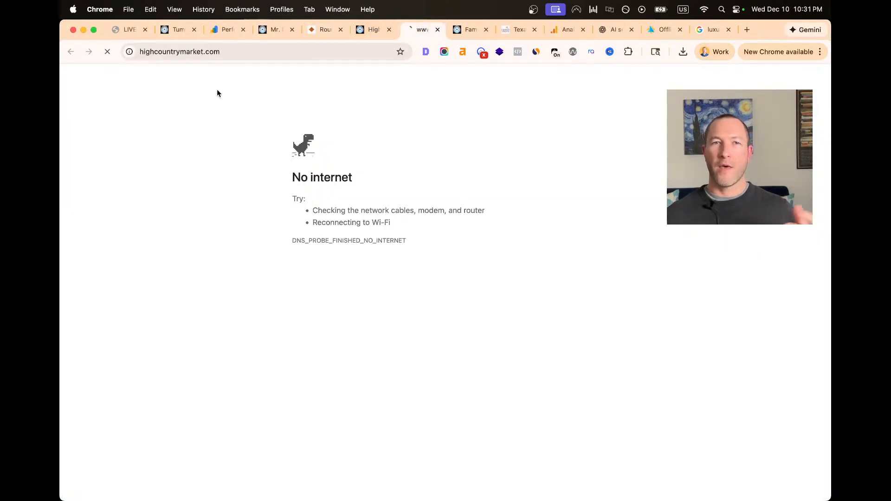
left_click(259, 52)
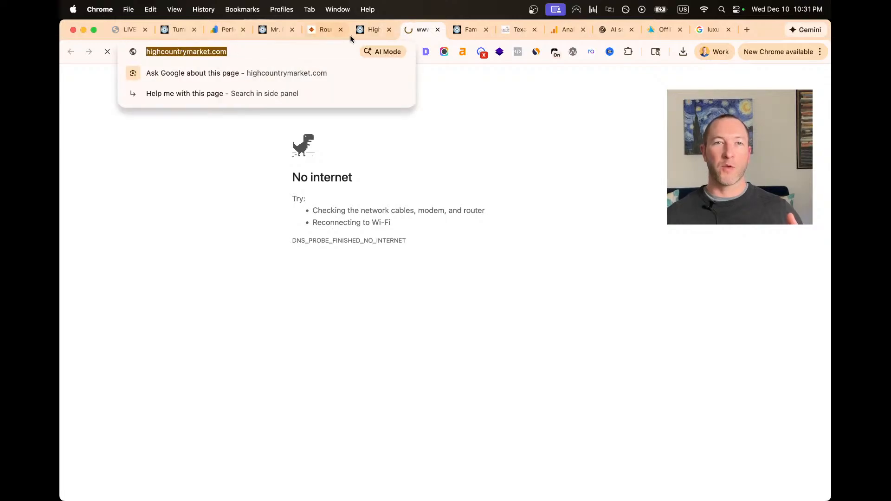
left_click(439, 30)
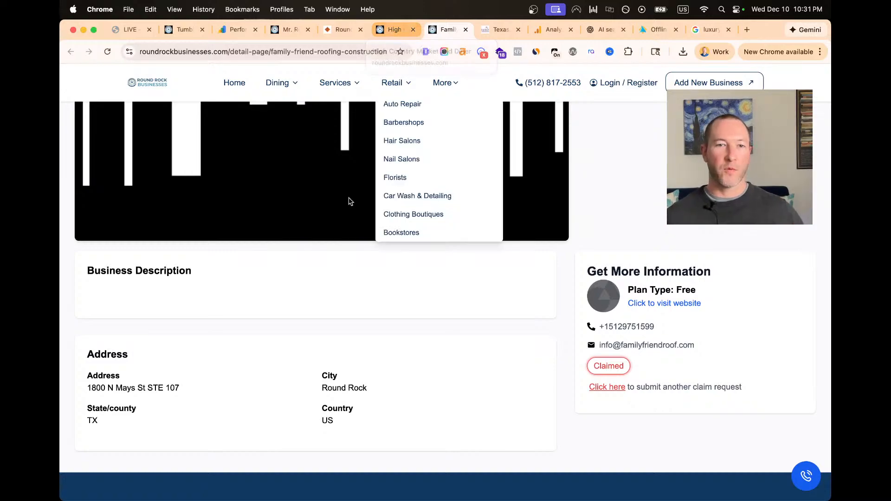
Look over the Family Friend Roofing and High Country Market listings again, and return to the Search Console performance report
scroll(344, 228, "up", 5)
left_click(380, 30)
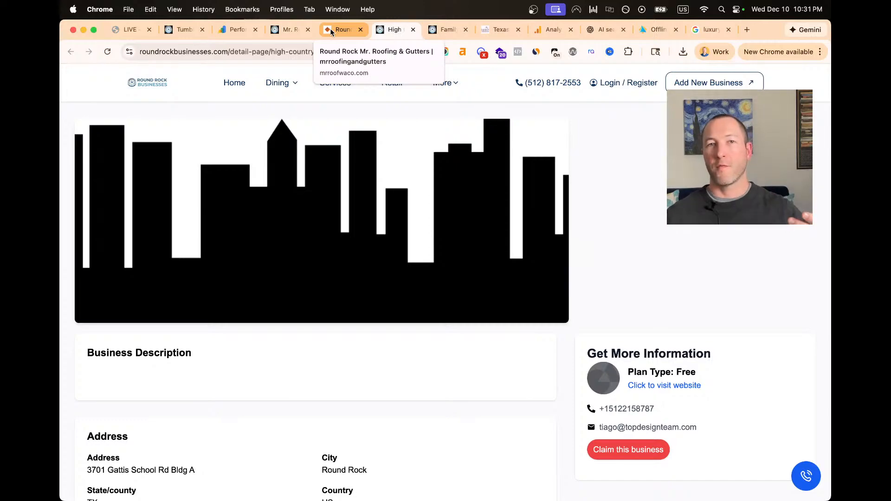
left_click(285, 32)
left_click(236, 30)
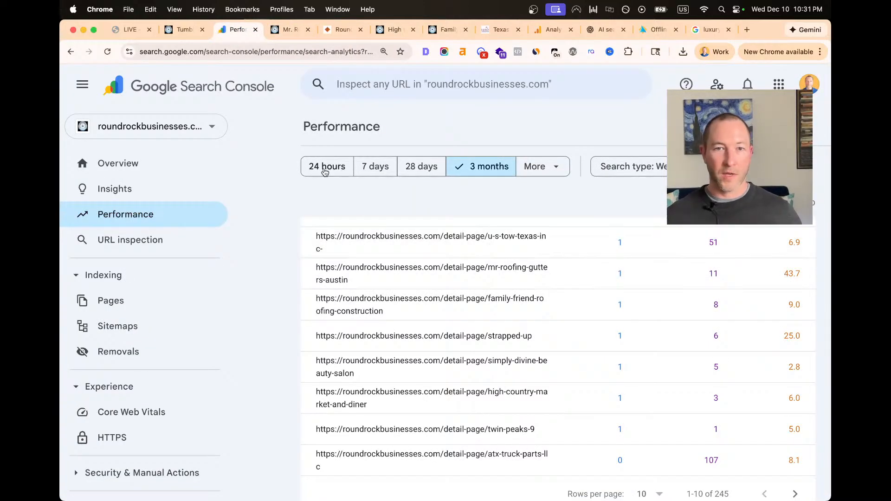
Compare the overall clicks and impressions chart with the clicks, impressions and positions of the individual top pages
scroll(596, 253, "up", 3)
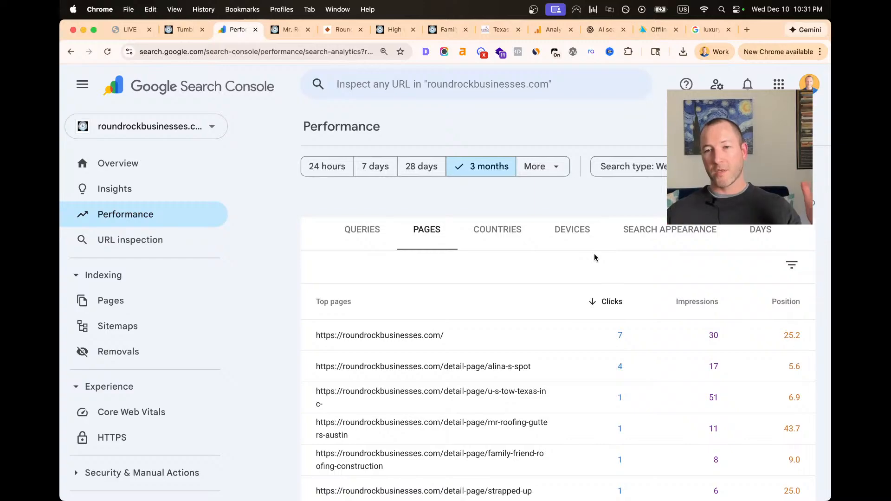
scroll(594, 254, "down", 3)
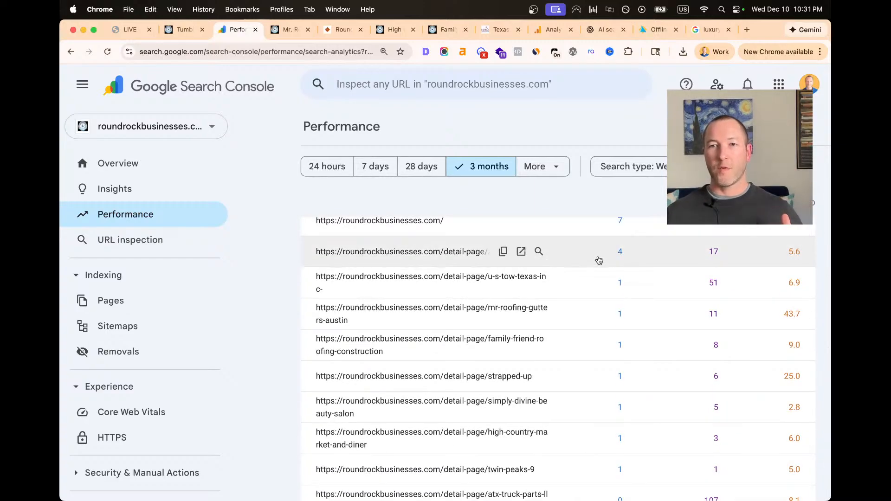
scroll(597, 256, "up", 4)
scroll(598, 257, "up", 5)
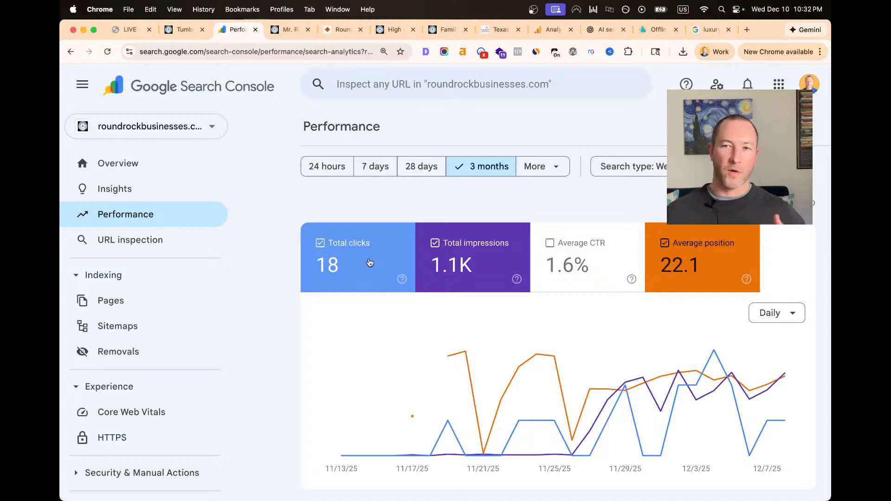
scroll(374, 274, "down", 2)
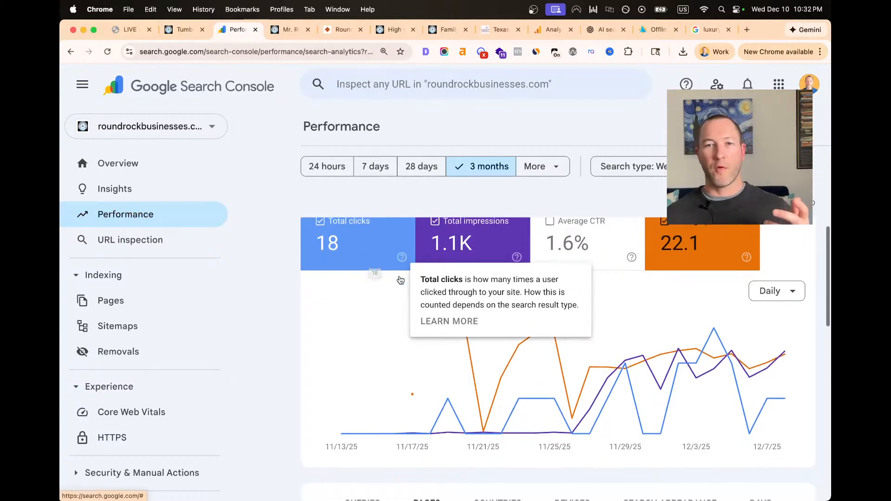
scroll(293, 319, "down", 5)
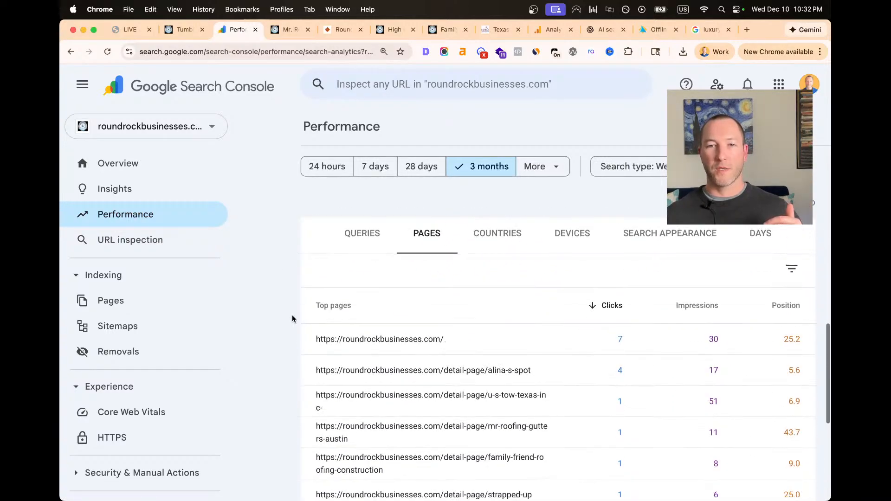
scroll(366, 342, "down", 1)
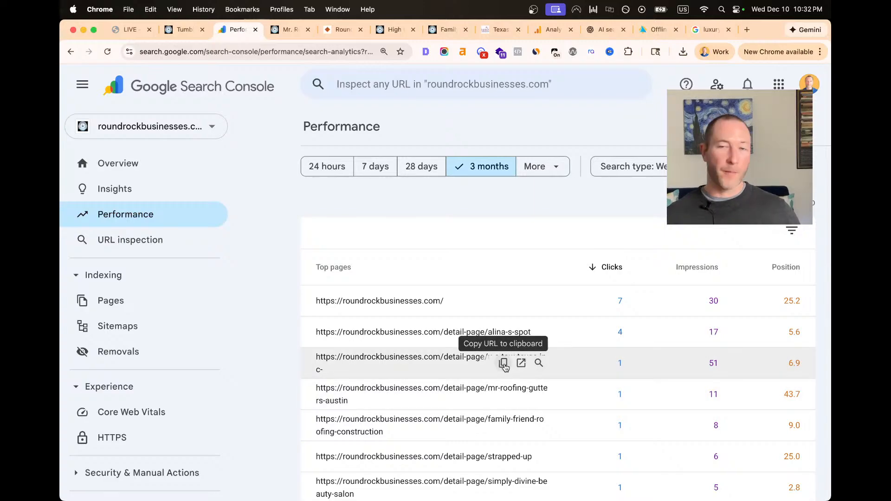
Copy the u-s-tow-texas-inc- listing URL from the top pages and inspect it in Search Console
left_click(504, 363)
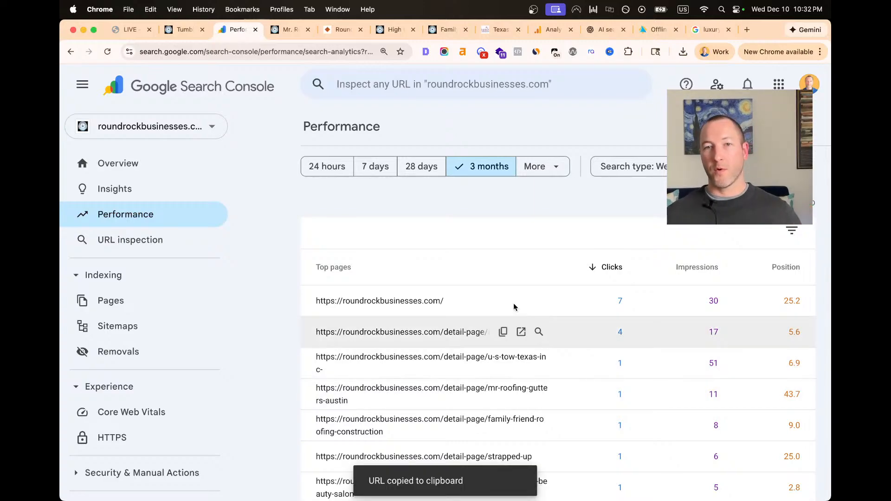
left_click(434, 87)
key("super+v")
key("Return")
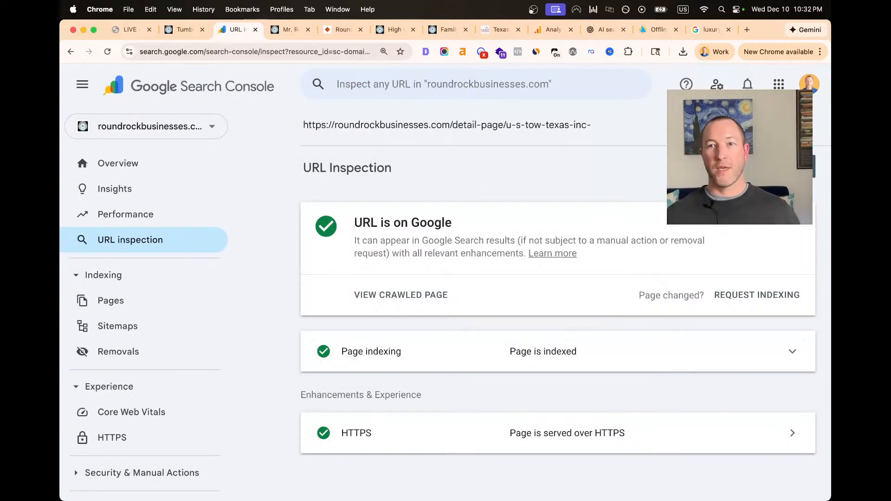
Check the inspected URL's Google status and its page indexing details, and collapse the details again
left_click_drag(340, 217, 486, 224)
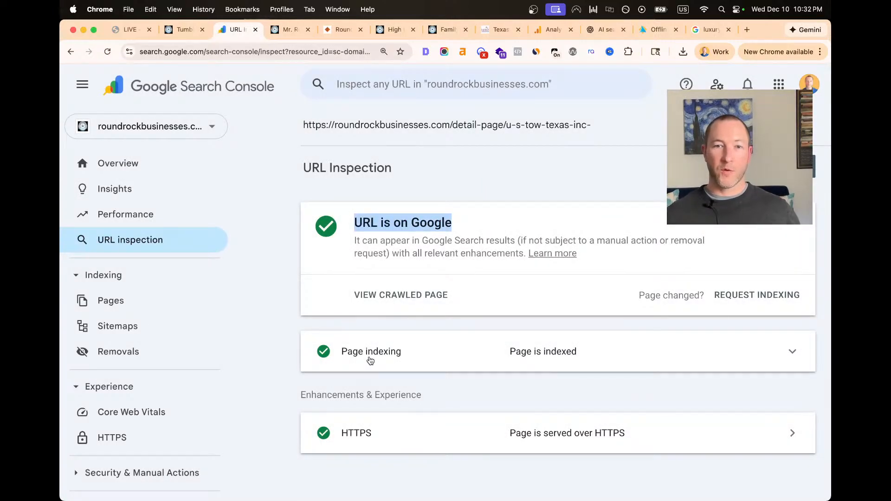
left_click(346, 352)
scroll(452, 357, "down", 1)
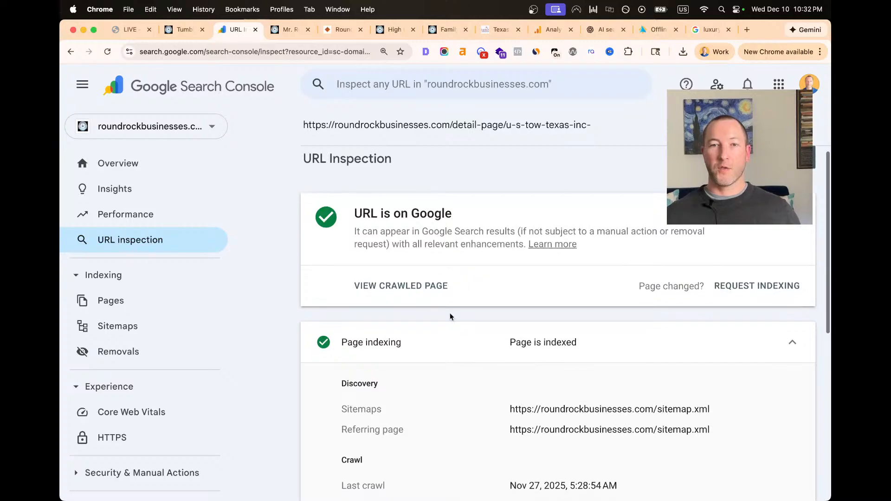
left_click(717, 338)
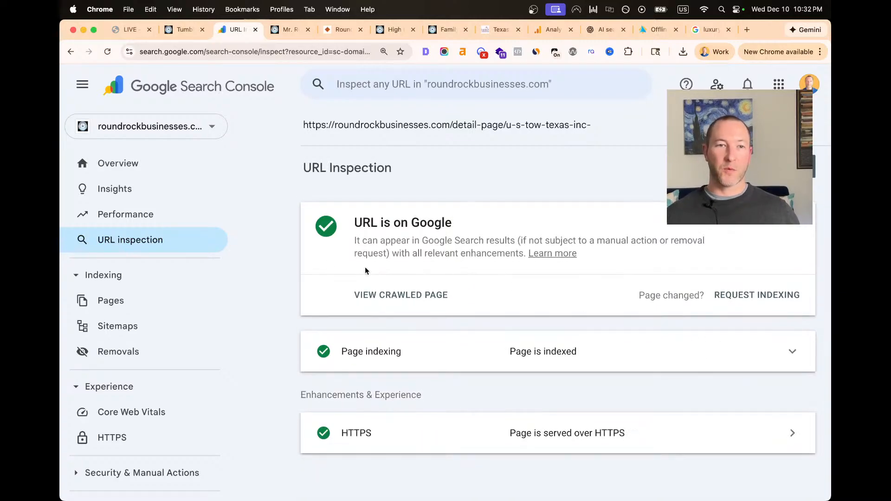
Open the page indexing report and examine the data and example URLs for the indexed pages
left_click(144, 307)
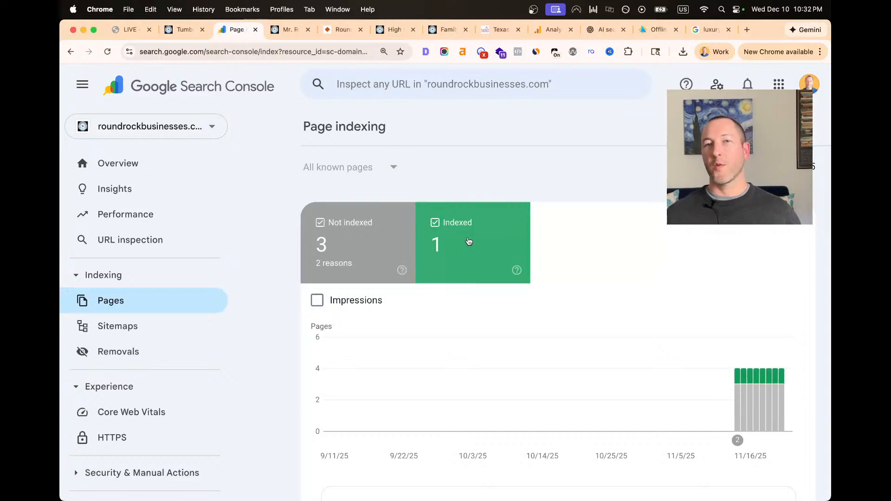
scroll(472, 243, "down", 2)
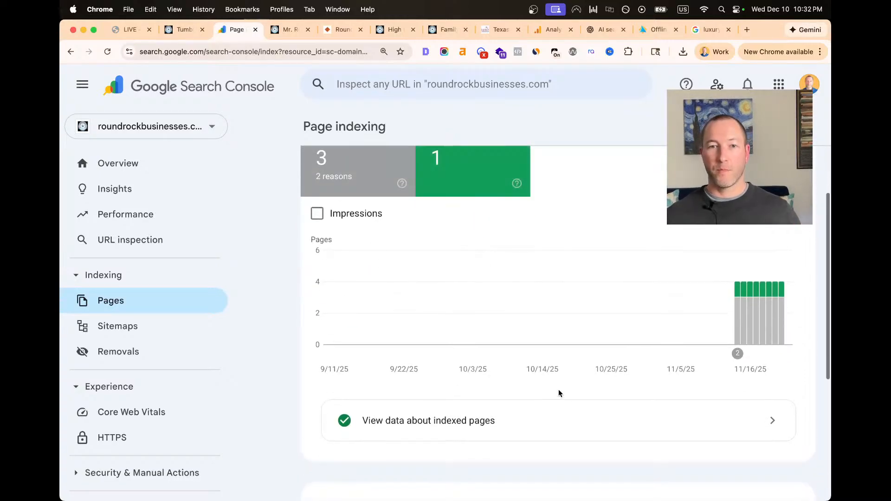
left_click(646, 422)
scroll(407, 316, "down", 6)
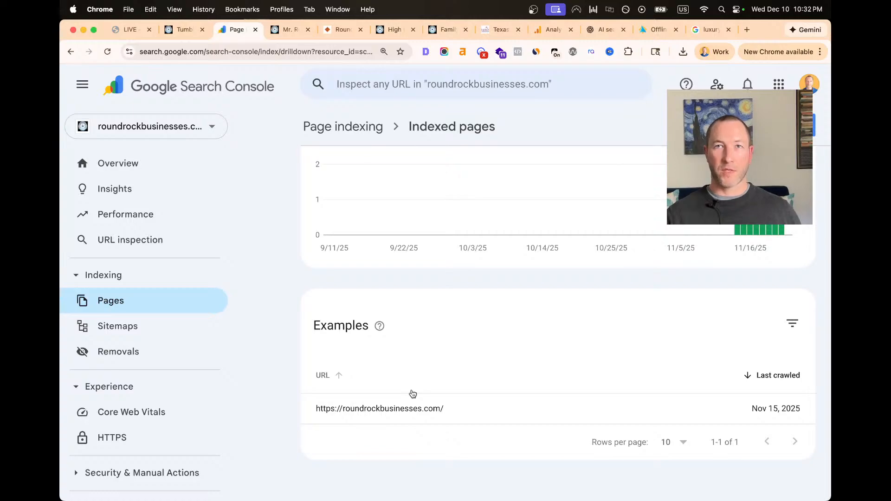
key("super+minus")
key("super+minus")
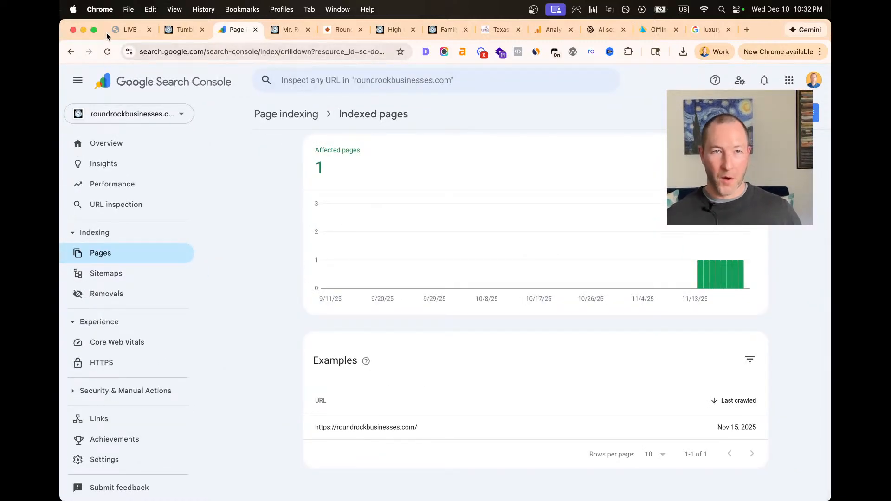
Copy the business name from the Tumble 22 listing and search Google for "Tumble 22 - Texas Chicken Joint"
left_click(127, 29)
left_click(181, 30)
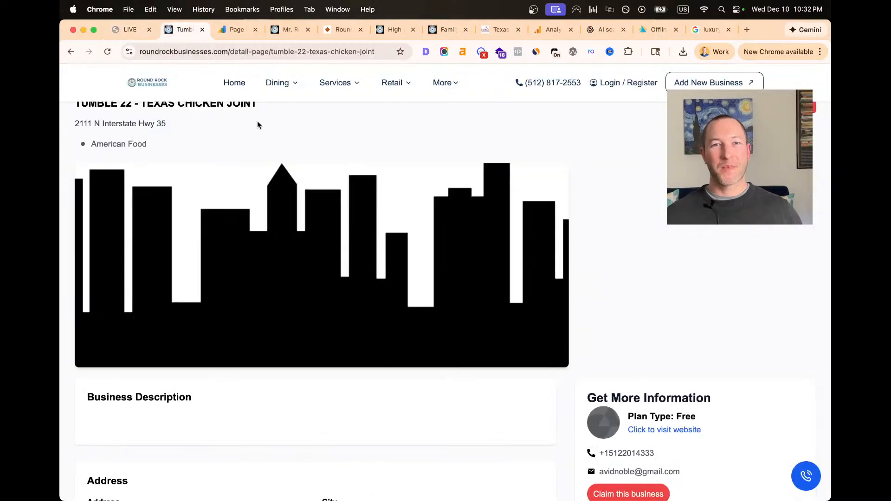
scroll(262, 196, "up", 1)
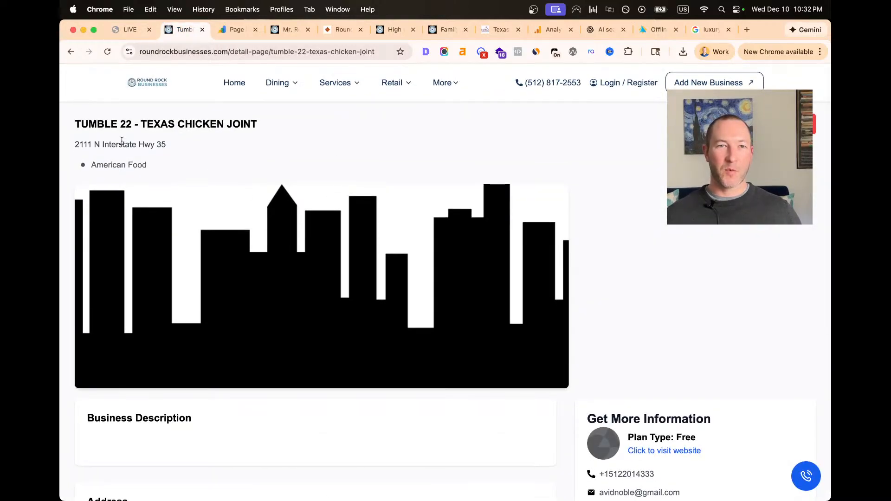
left_click_drag(75, 124, 262, 123)
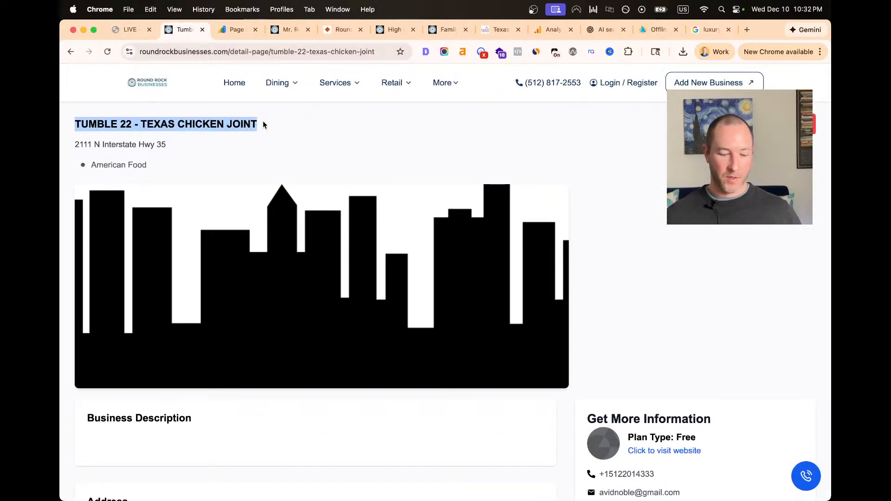
left_click(704, 30)
triple_click(295, 92)
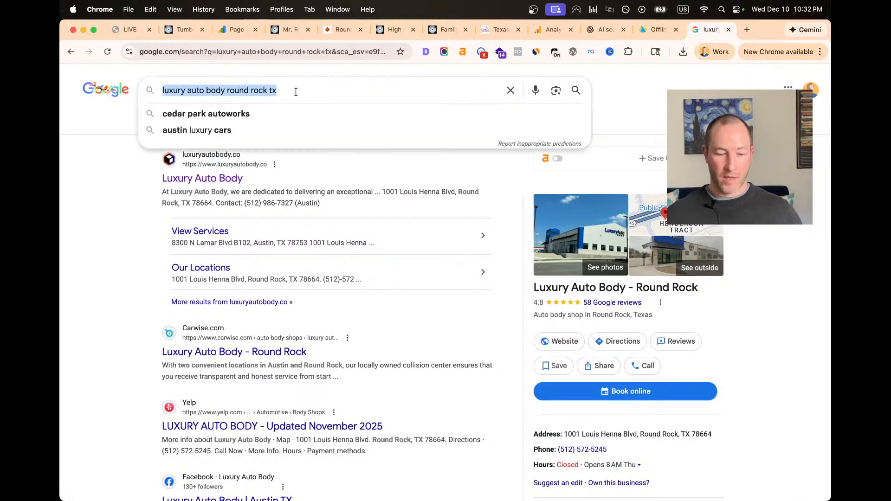
key("super+v")
key("Return")
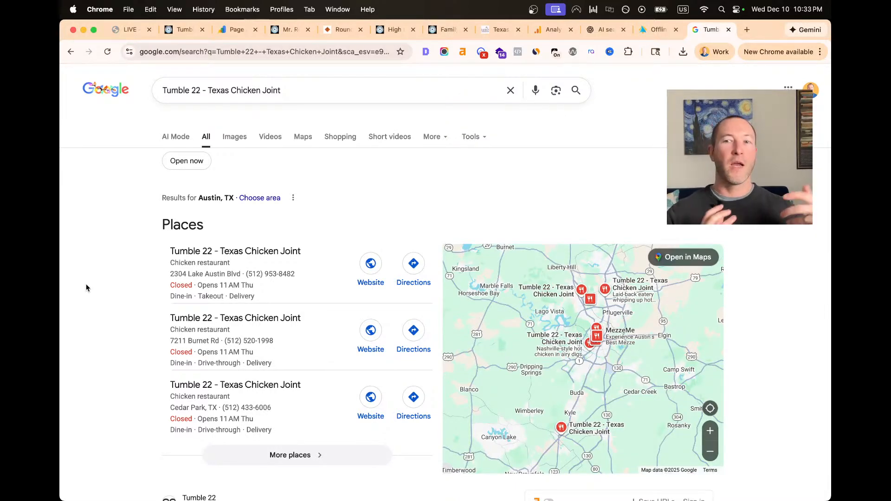
Open the Tumble 22 official website from the search results in a new tab and check its homepage hero image
scroll(116, 286, "down", 2)
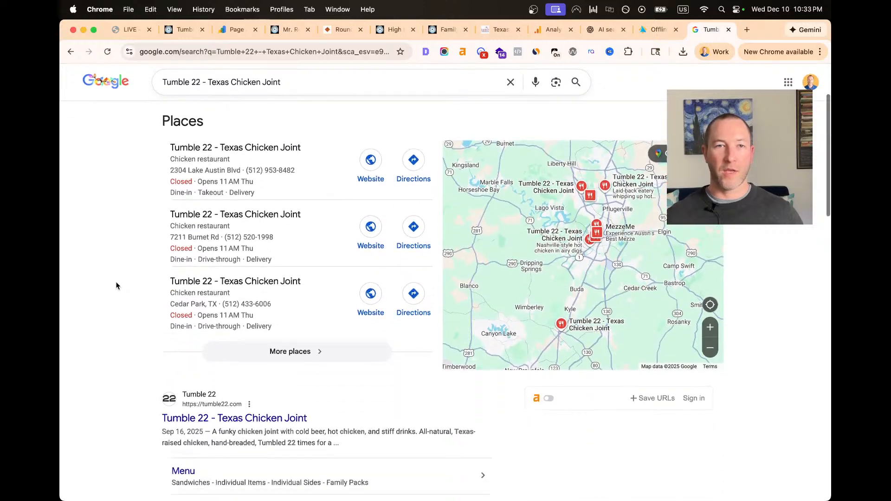
scroll(116, 286, "down", 2)
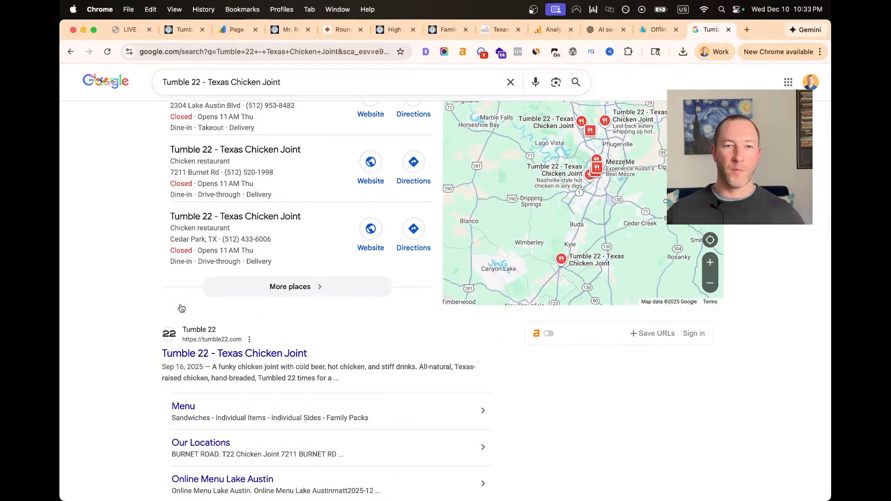
scroll(181, 309, "down", 1)
left_click(223, 314, "super")
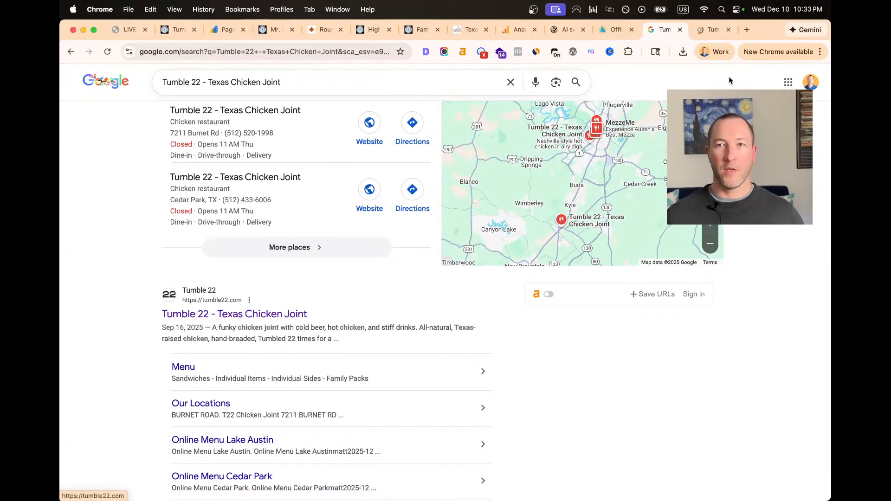
left_click(710, 29)
right_click(521, 202)
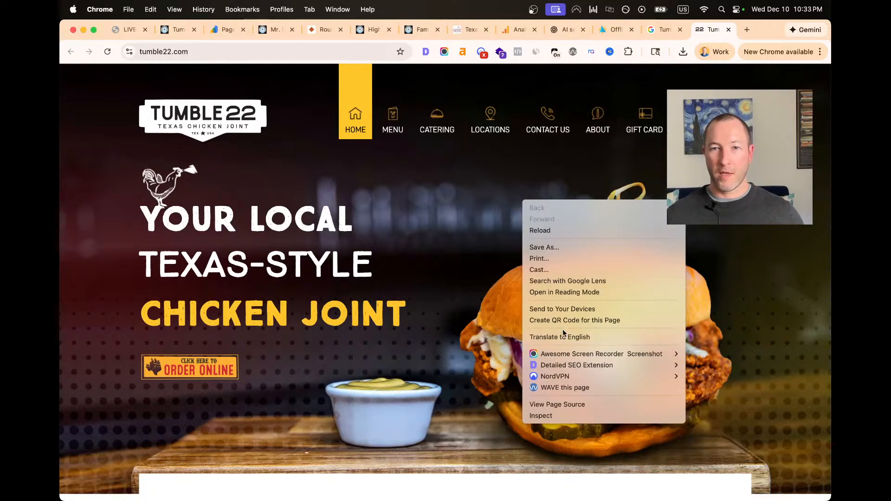
left_click(672, 33)
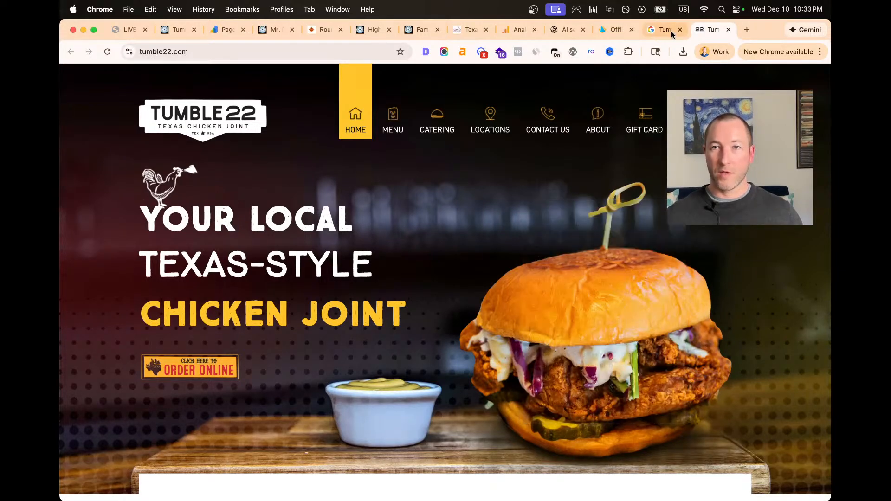
Return to the Google results and refine the search to "tumble 22 texas chicken joint round rock"
left_click(672, 32)
scroll(227, 296, "up", 3)
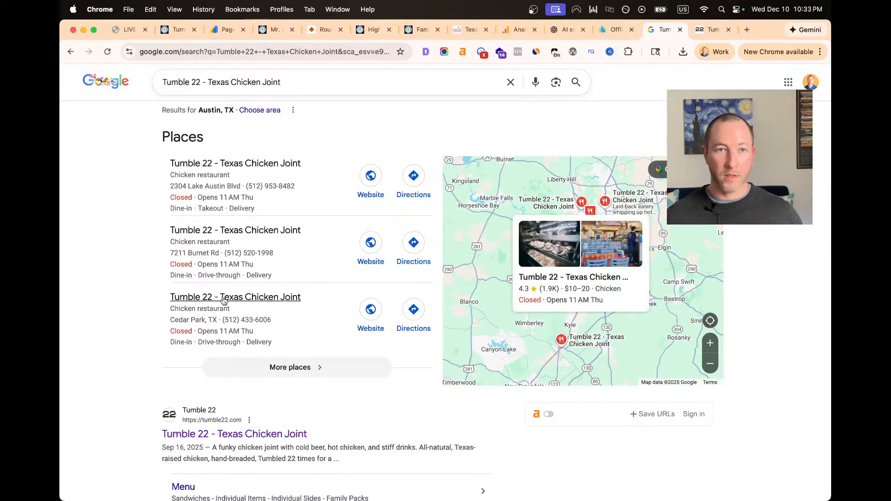
left_click(302, 87)
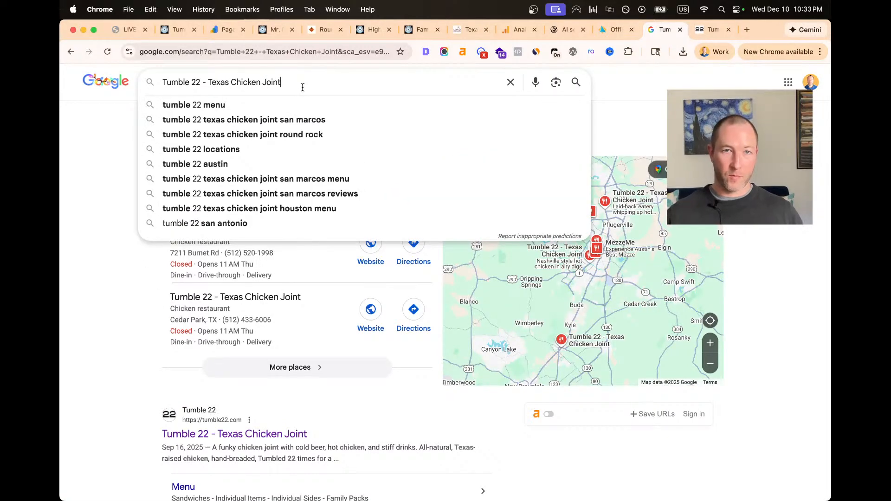
key("Down")
key("Down")
key("Return")
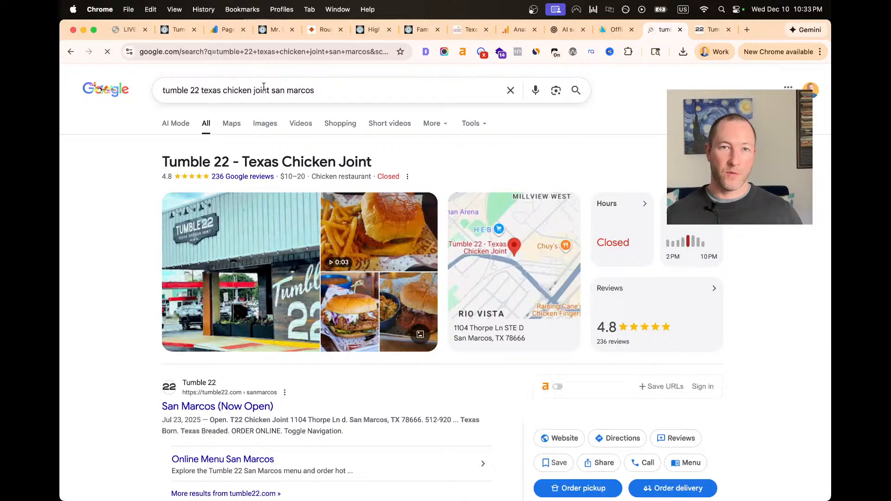
left_click_drag(271, 89, 315, 89)
key("BackSpace")
type("round")
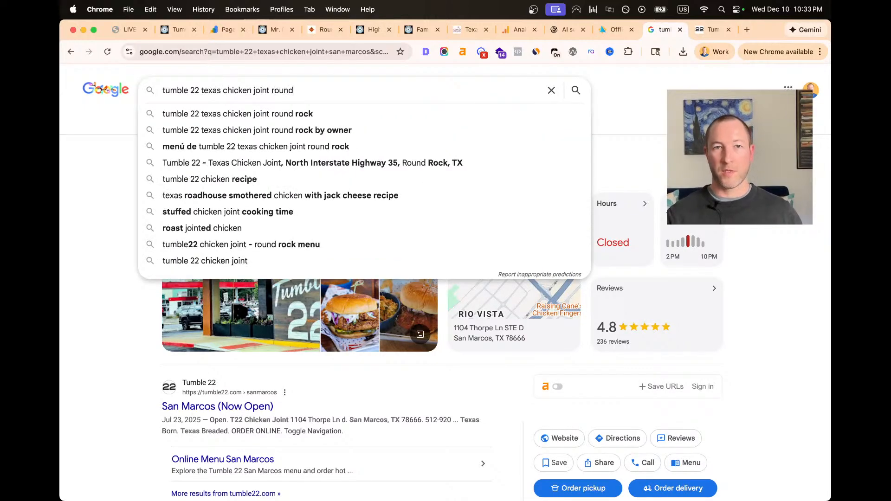
key("Down")
key("Return")
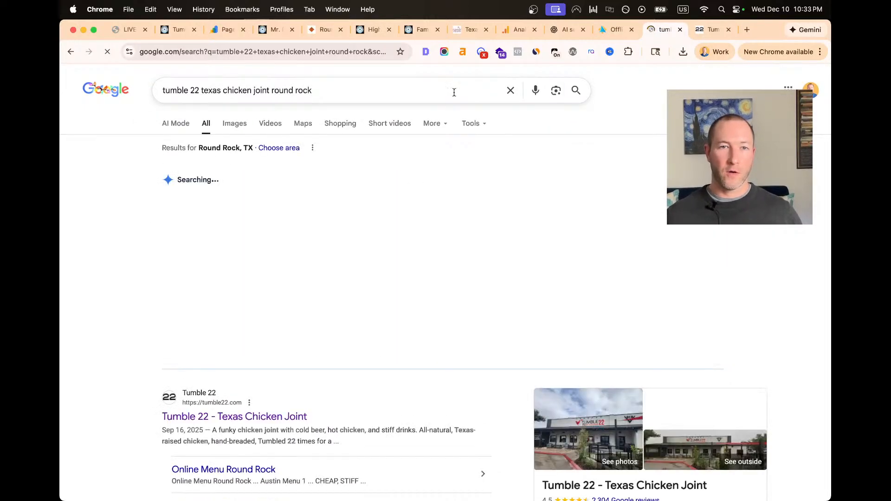
Open the photos of the Round Rock restaurant's Google profile and save the storefront photo to Downloads as "unnamed"
scroll(130, 306, "down", 4)
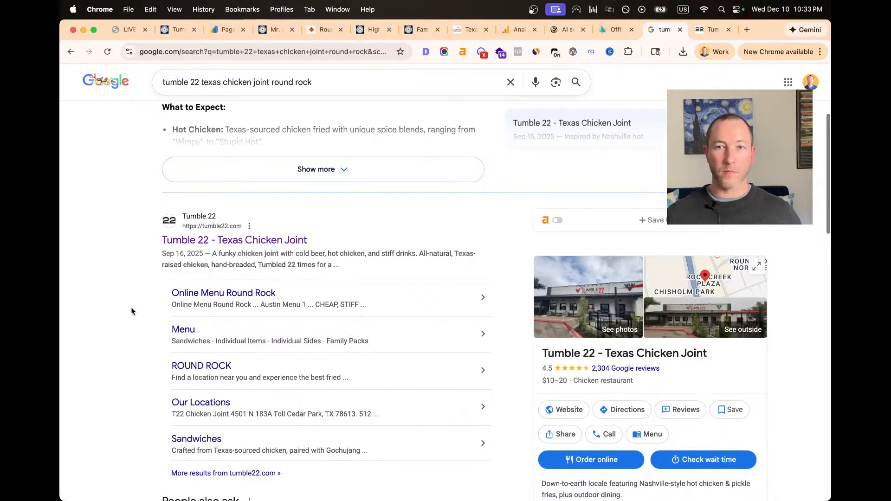
scroll(134, 312, "down", 2)
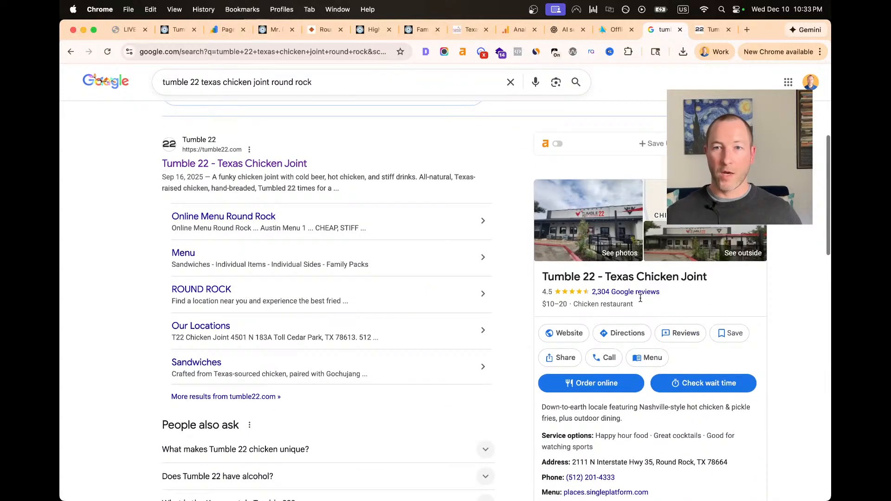
left_click(620, 247)
right_click(486, 237)
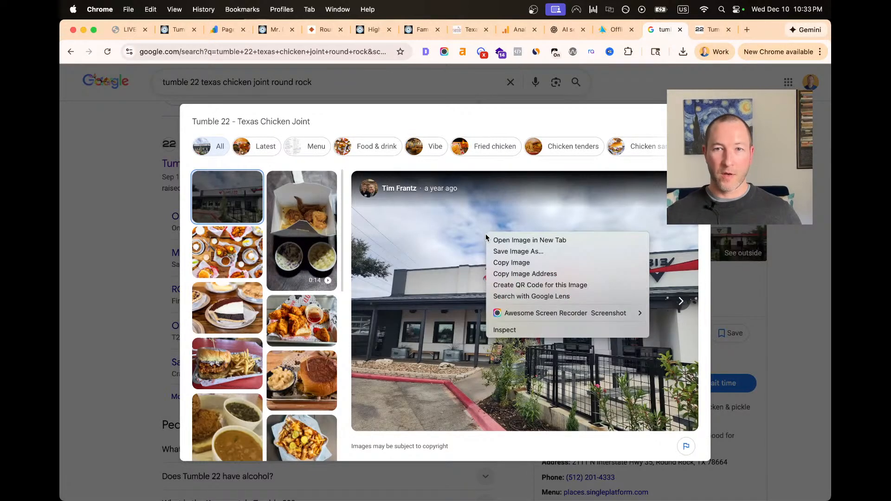
left_click(495, 251)
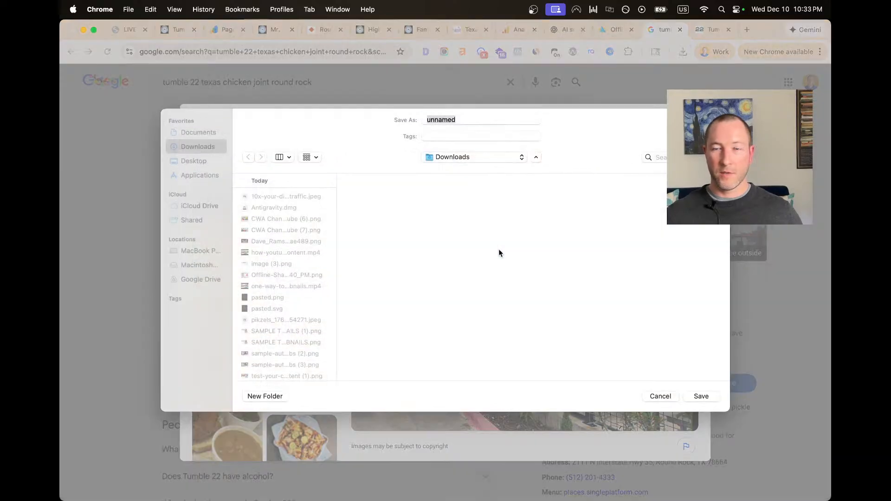
key("Return")
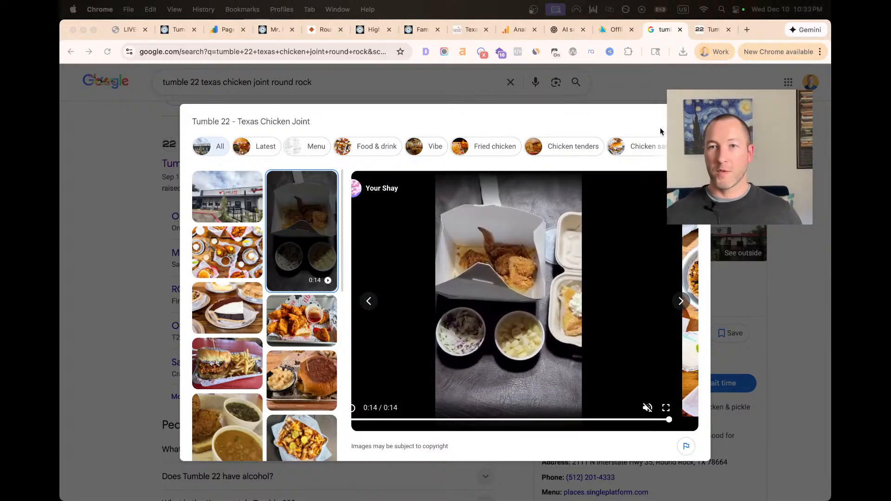
Close the photo viewer, look at the saved unnamed.webp in Preview, and close that image window
left_click(694, 121)
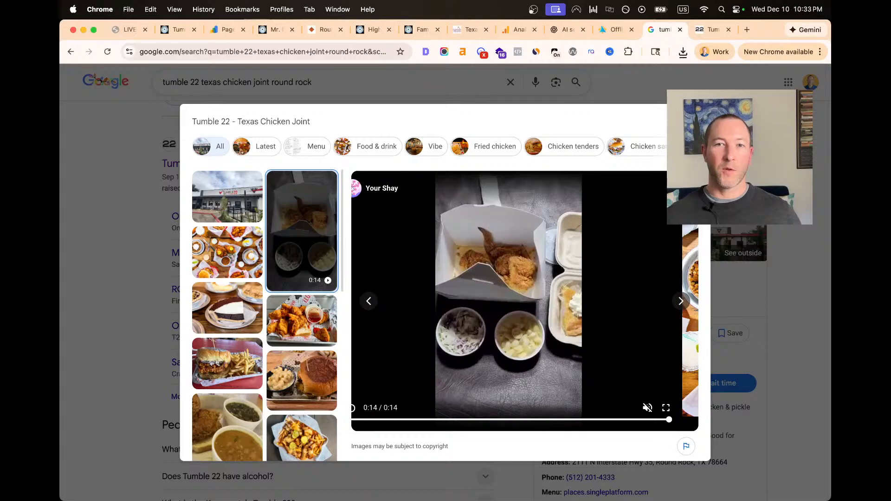
key("Escape")
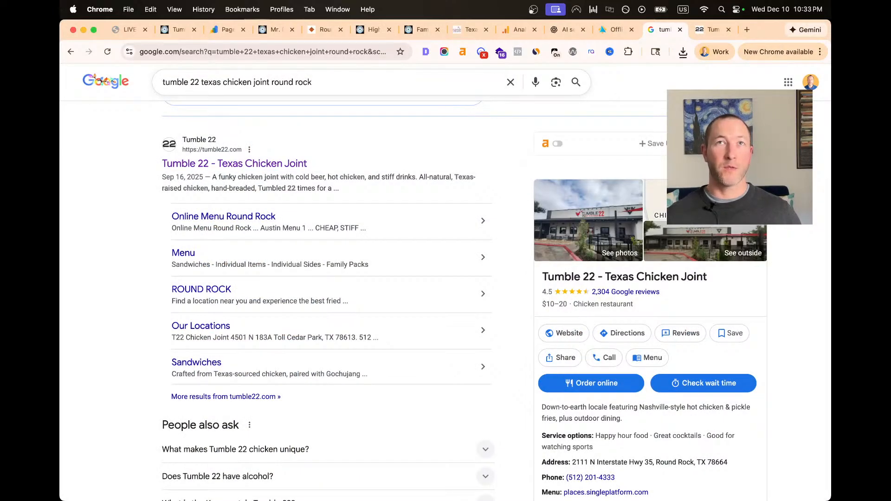
key("super+Tab")
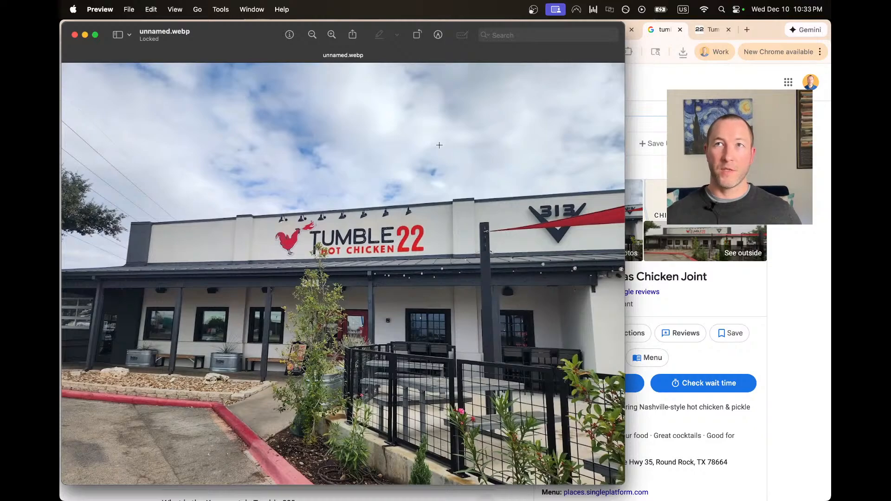
key("super+w")
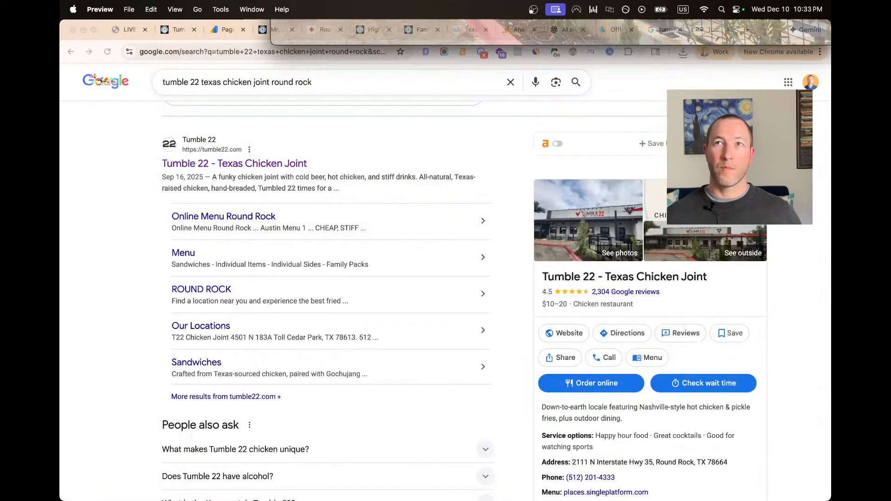
Switch to the HighLevel directory's business list, search it for "tumb" and open the Tumble 22 - Texas Chicken Joint listing
left_click(617, 84)
left_click(619, 30)
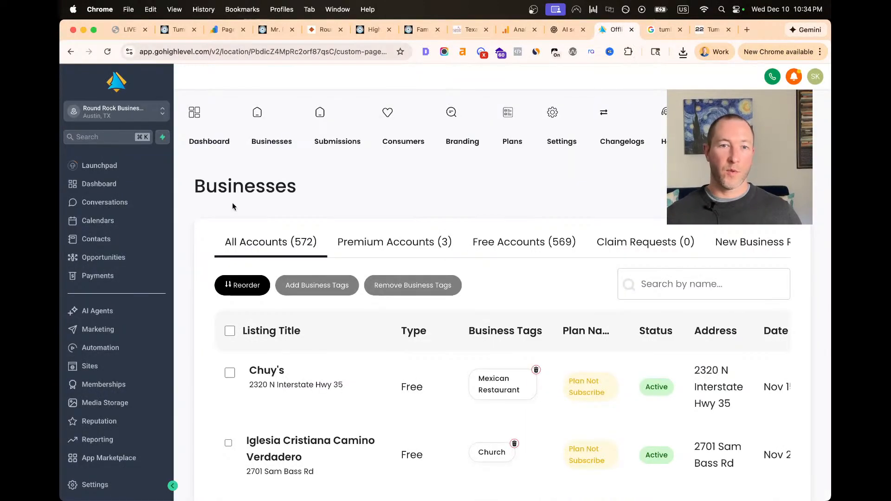
scroll(270, 365, "down", 2)
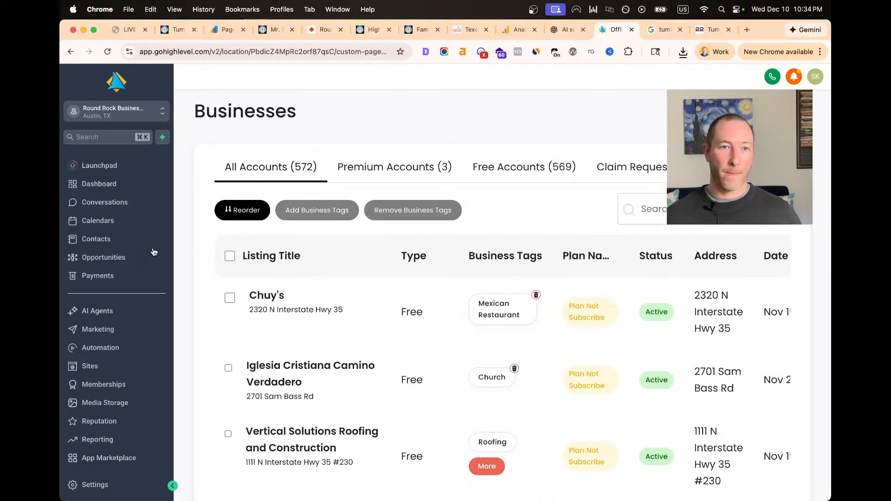
left_click(654, 205)
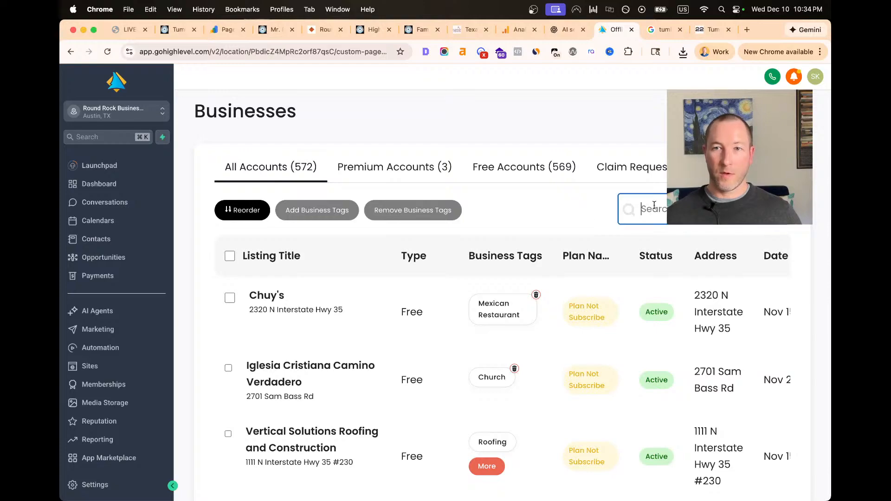
type("tumb")
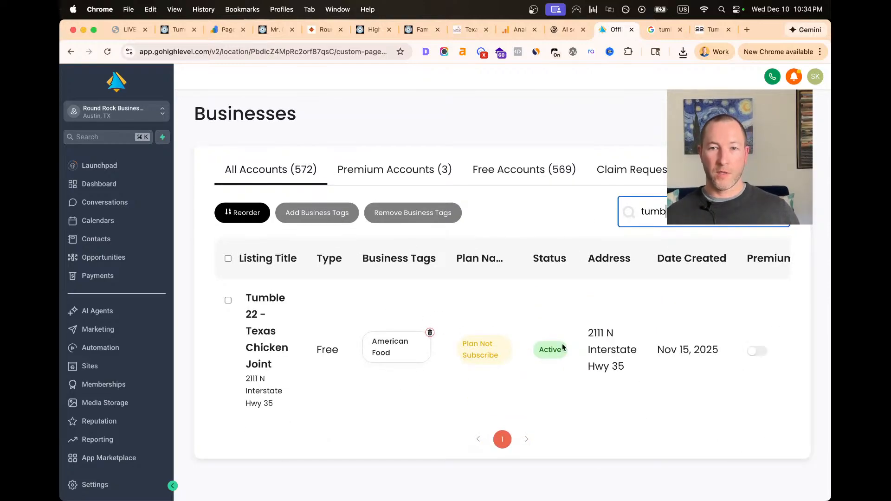
scroll(563, 348, "right", 3)
left_click(749, 351)
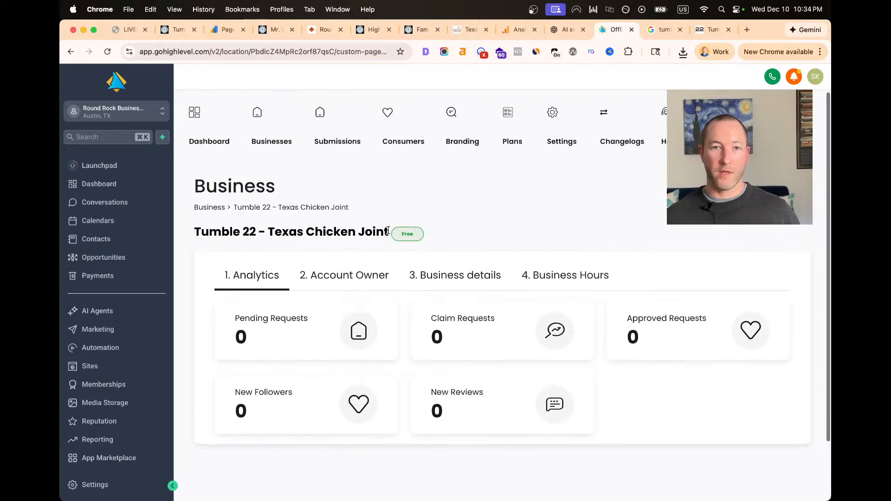
In the listing's business details, upload unnamed.webp as the profile image, cropped with the frame shifted toward the photo's lower-right corner
left_click(481, 289)
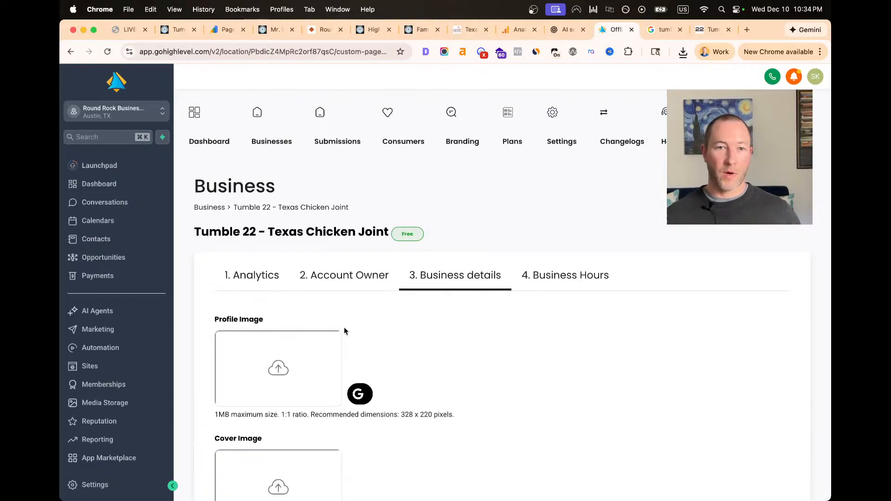
scroll(343, 326, "down", 3)
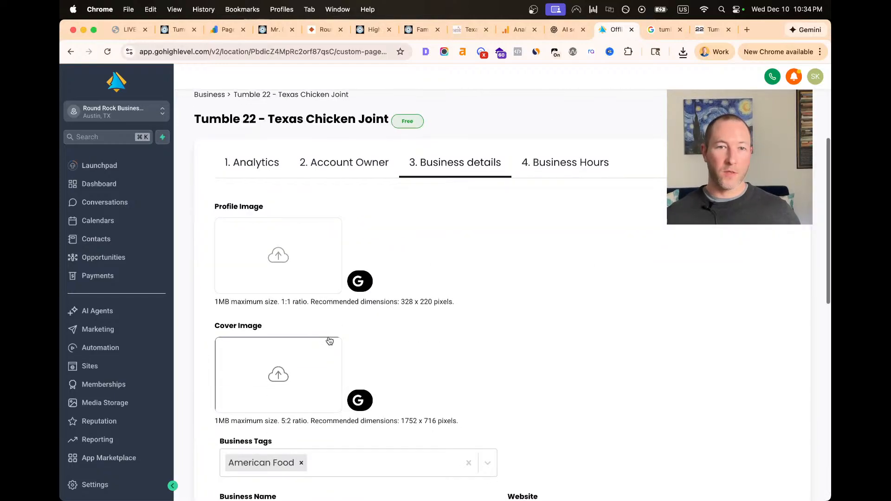
left_click(278, 258)
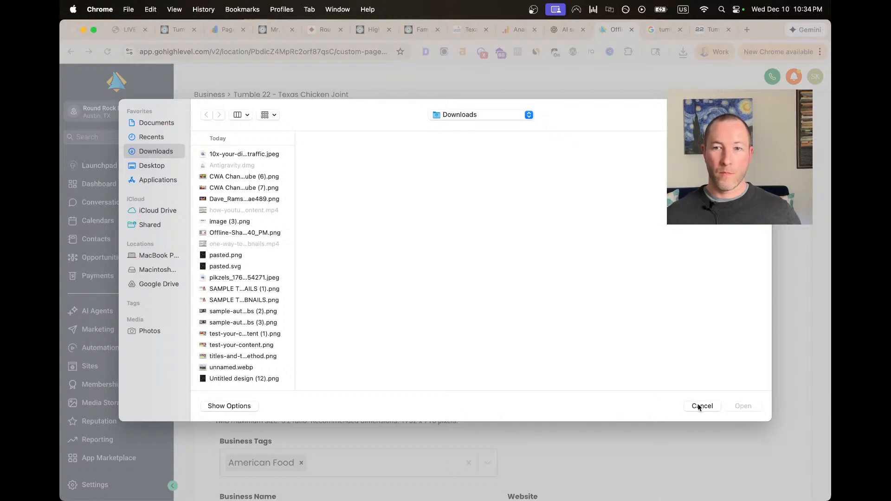
left_click(308, 125)
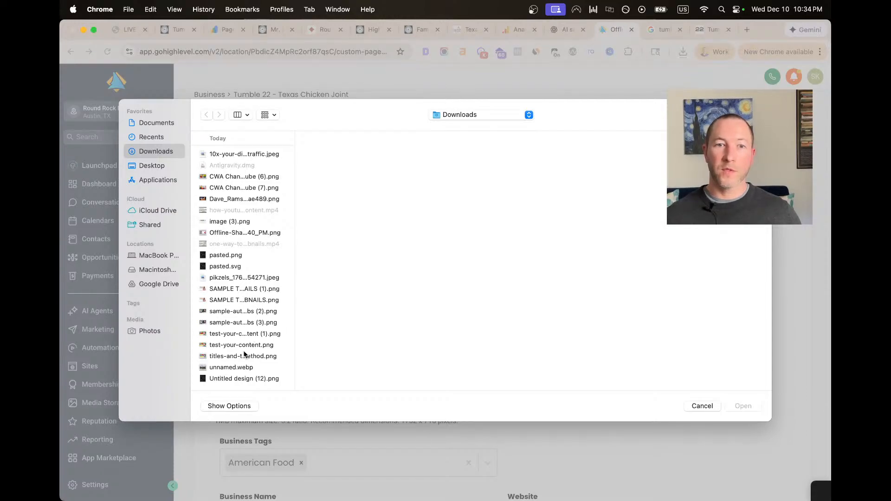
left_click(241, 367)
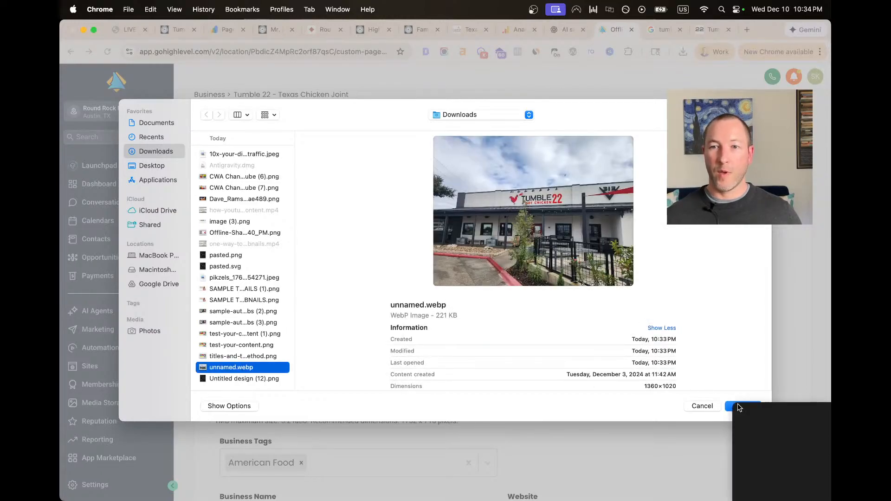
left_click(741, 406)
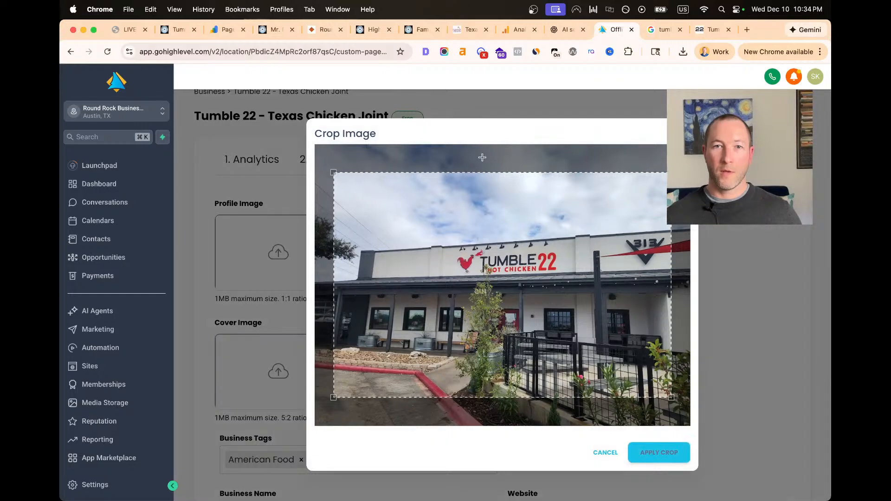
left_click_drag(508, 285, 524, 302)
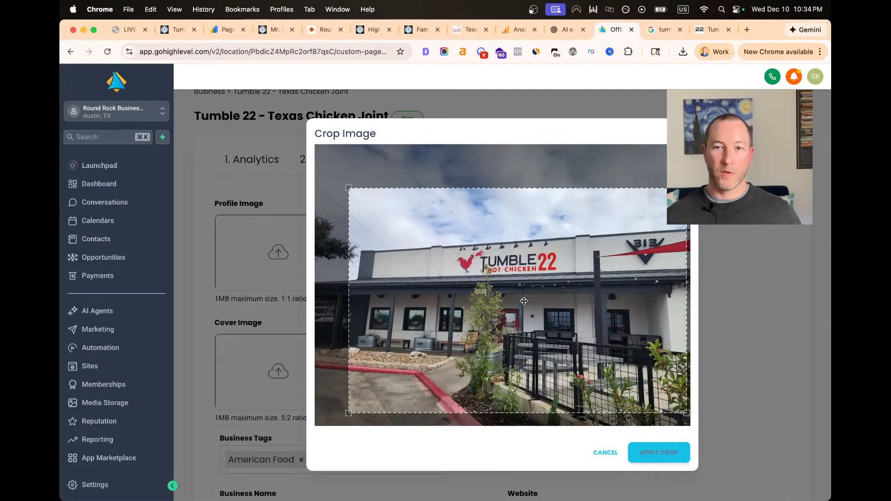
left_click(649, 456)
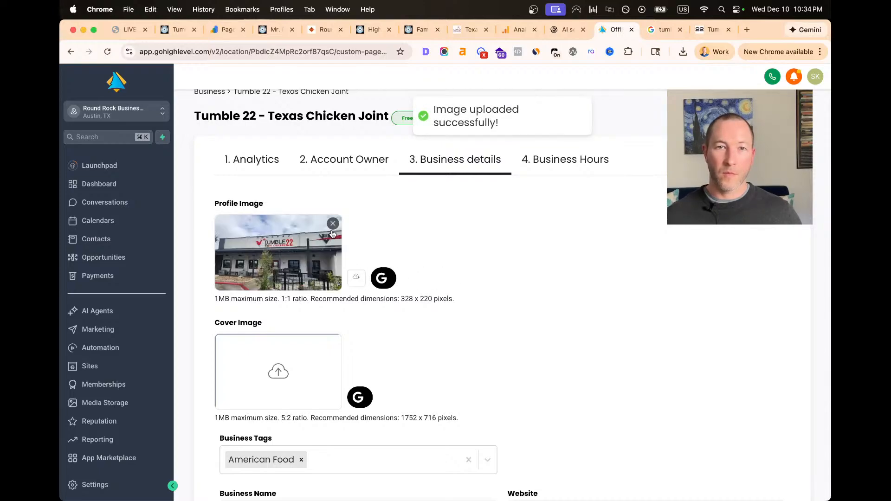
Upload unnamed.webp as the listing's cover image, cropped with the frame shifted slightly toward the photo's lower-right corner
scroll(478, 279, "down", 2)
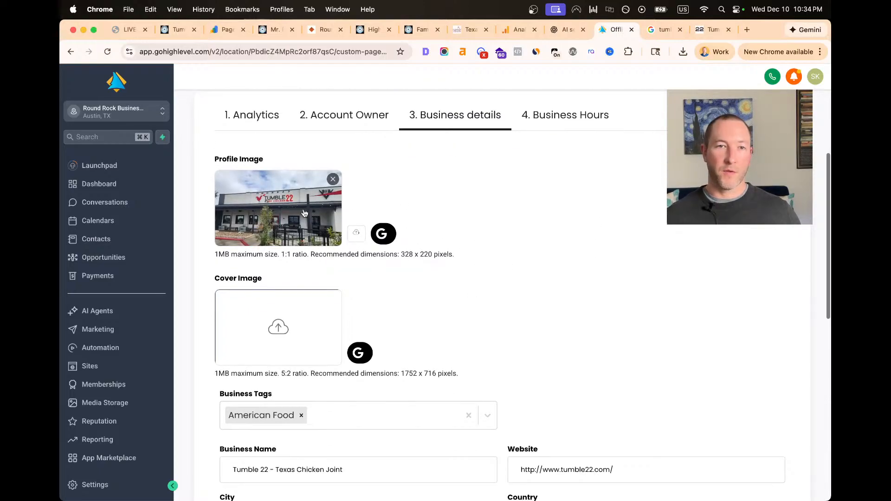
left_click(259, 331)
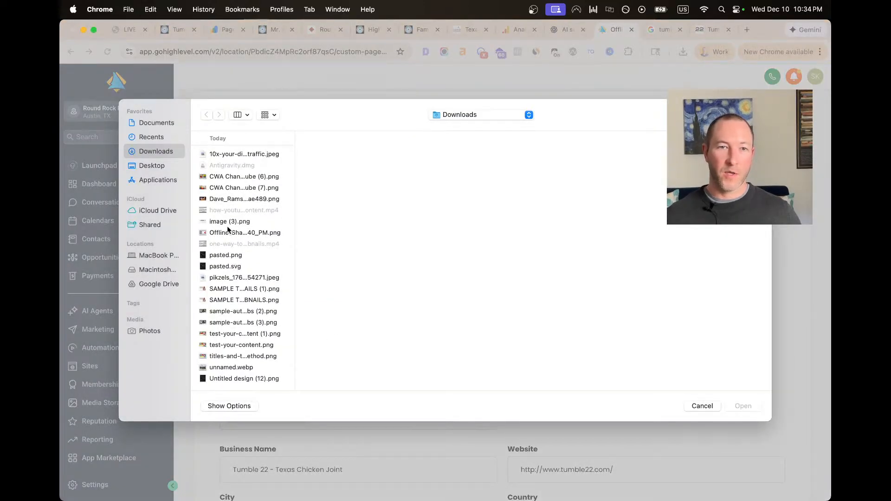
left_click(229, 368)
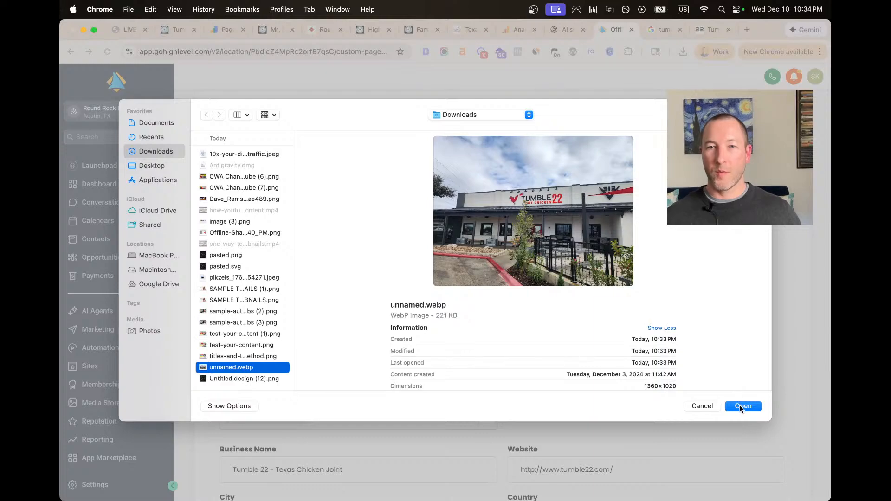
left_click(743, 406)
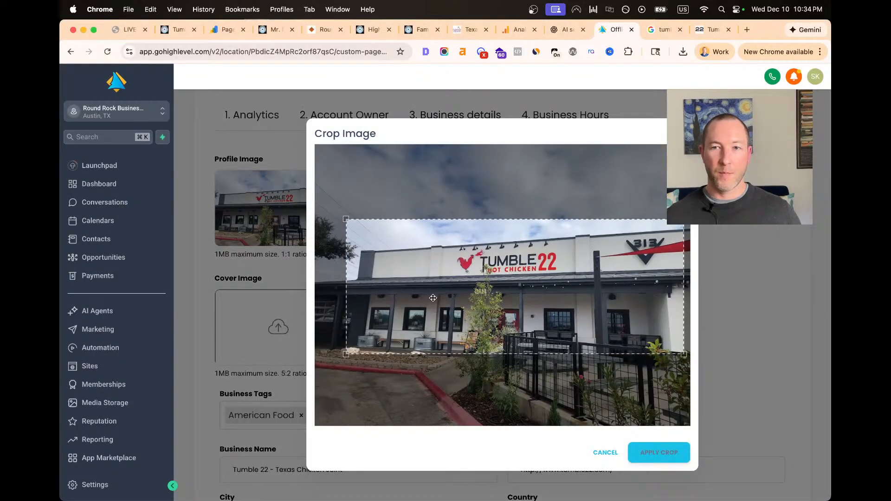
left_click_drag(433, 297, 439, 302)
left_click(651, 459)
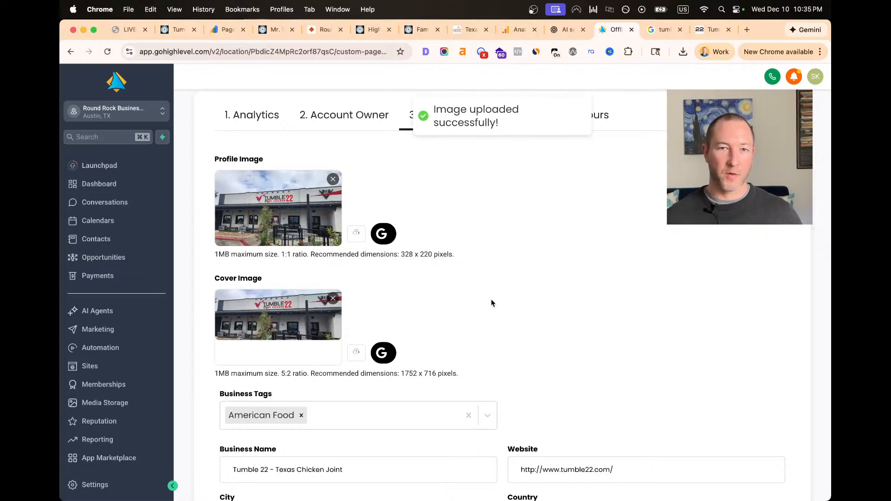
Go to the listing's business description field, then check the Google Search Console notes in the Notion outline
scroll(492, 308, "down", 10)
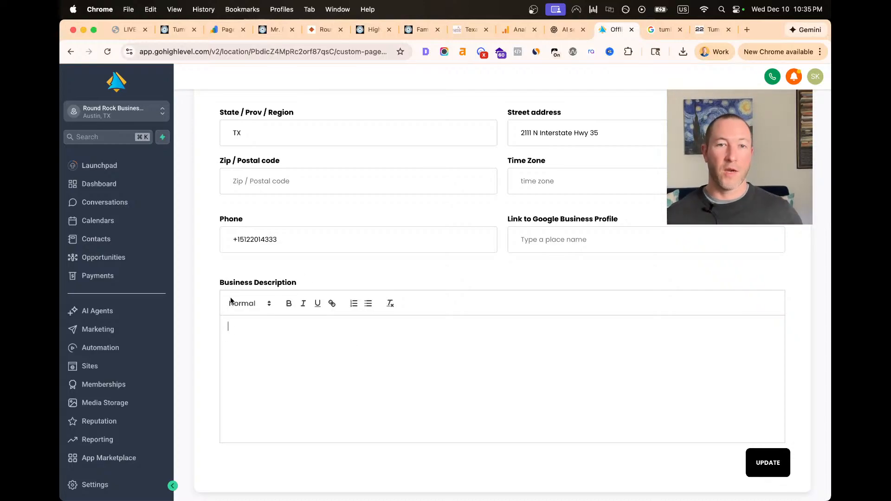
left_click(124, 32)
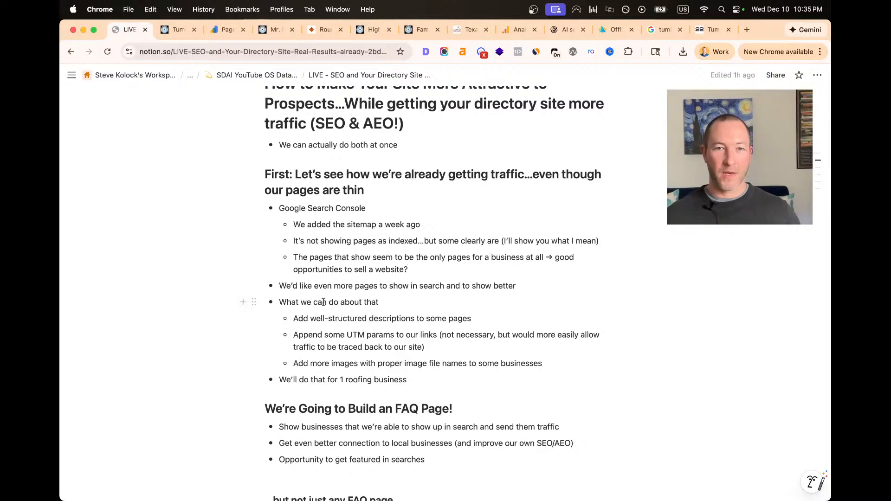
left_click_drag(434, 273, 279, 220)
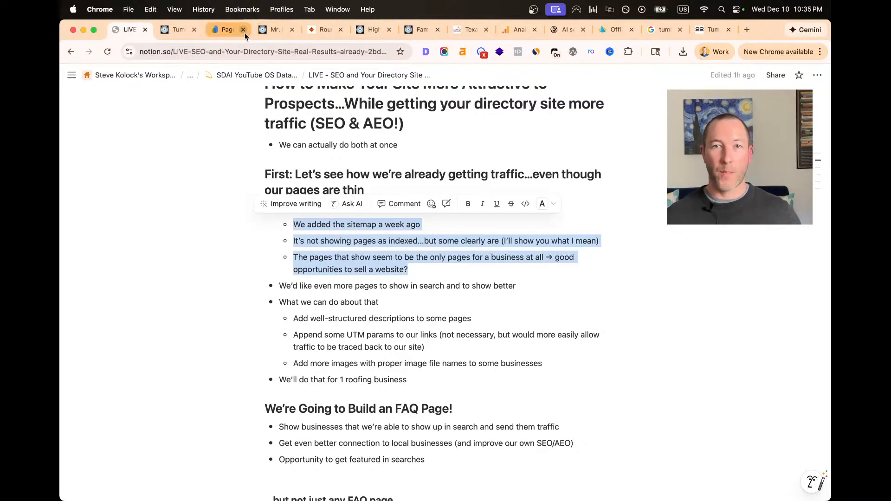
Switch to the ChatGPT conversation and review its recommendations for ranking the directory in AI and search
left_click(564, 30)
scroll(409, 310, "up", 5)
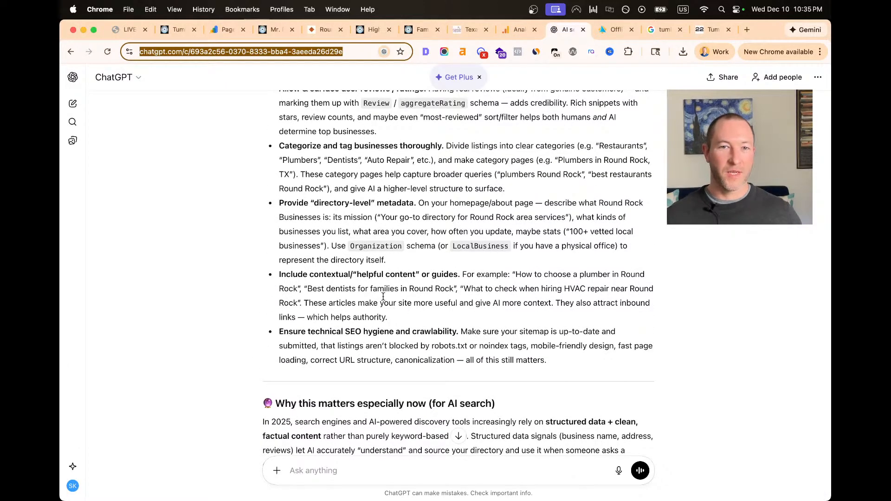
scroll(383, 296, "up", 2)
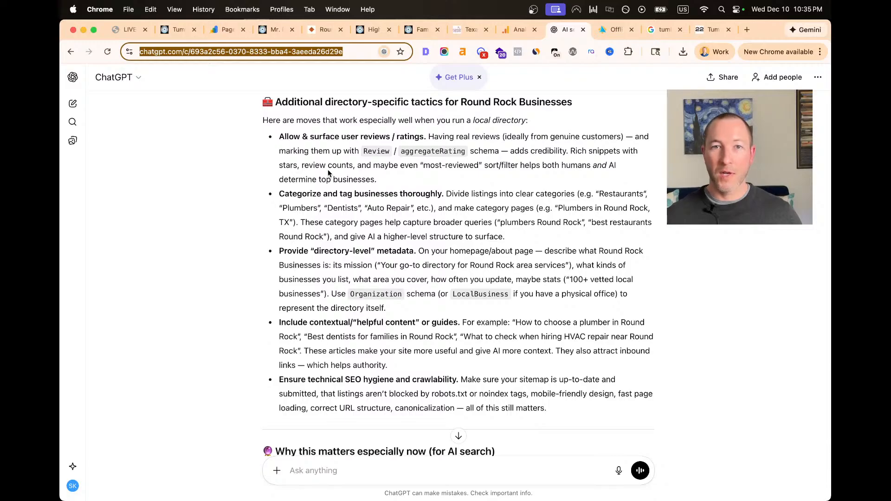
scroll(327, 169, "up", 10)
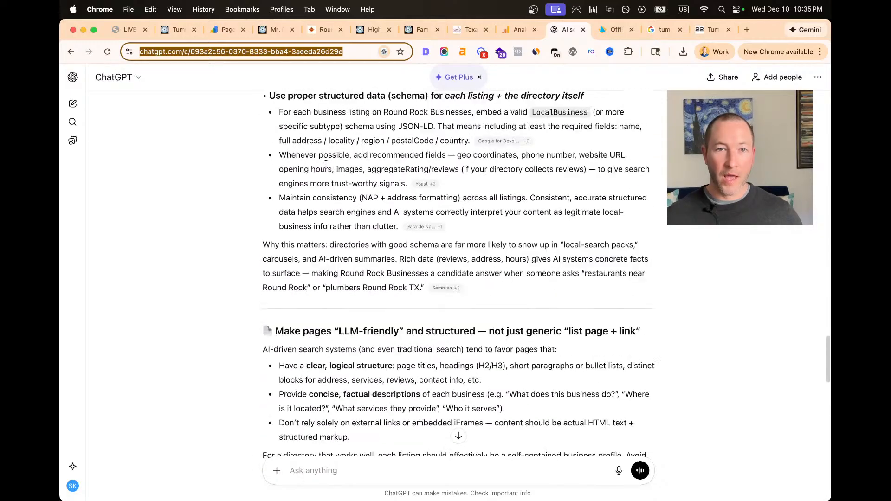
scroll(328, 165, "up", 5)
scroll(328, 165, "down", 3)
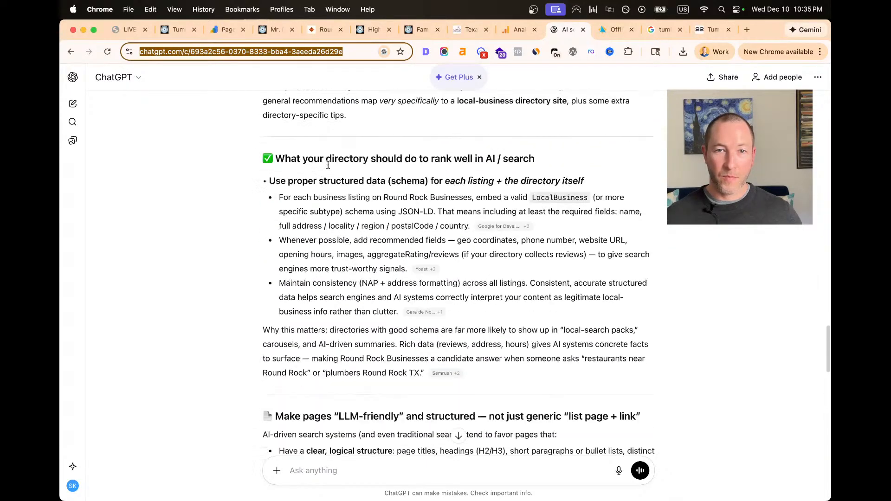
scroll(328, 165, "down", 20)
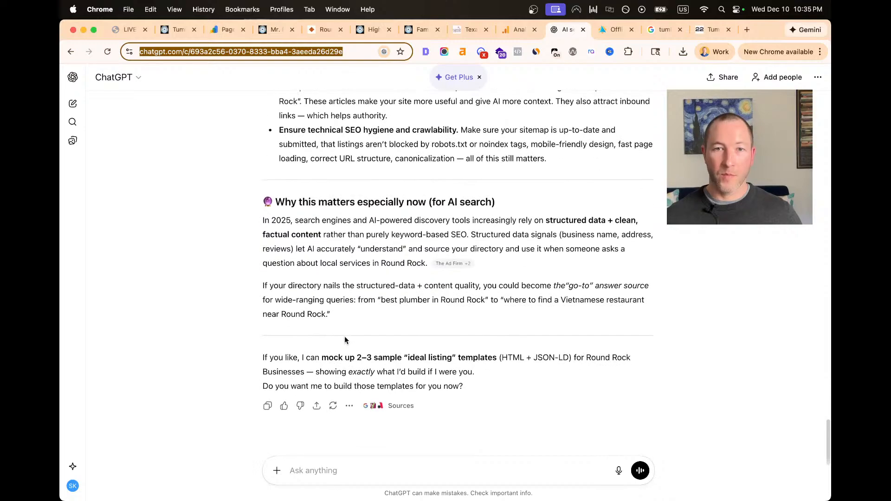
Ask ChatGPT for a good business description structure and to create a search-optimized business description for Tumble 22 in Round Rock, TX
left_click(343, 472)
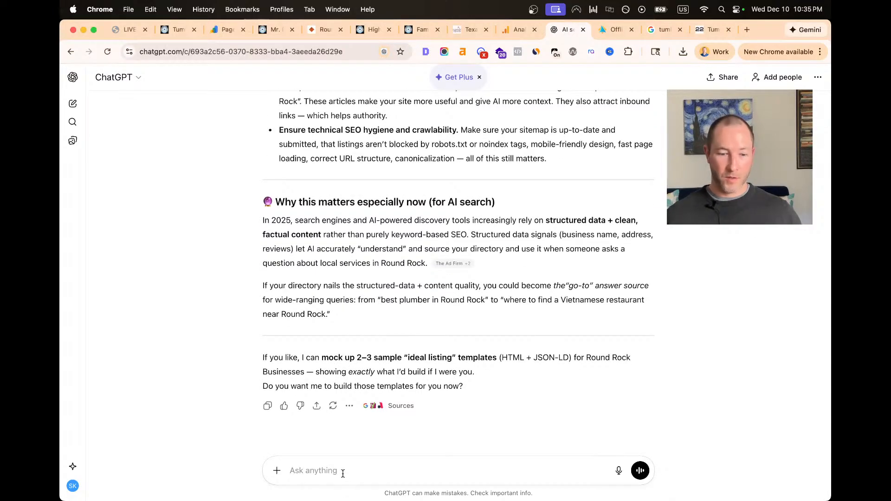
type("What would be a good structure for my business description? In particular")
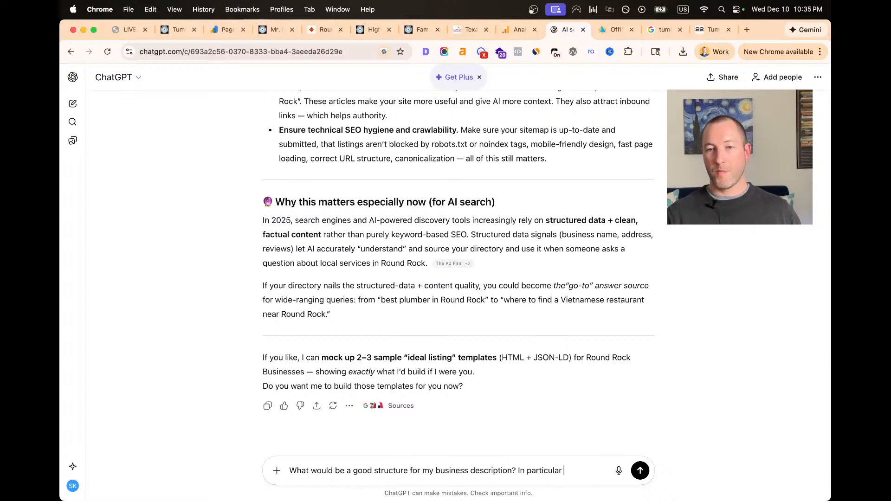
type("e for my b")
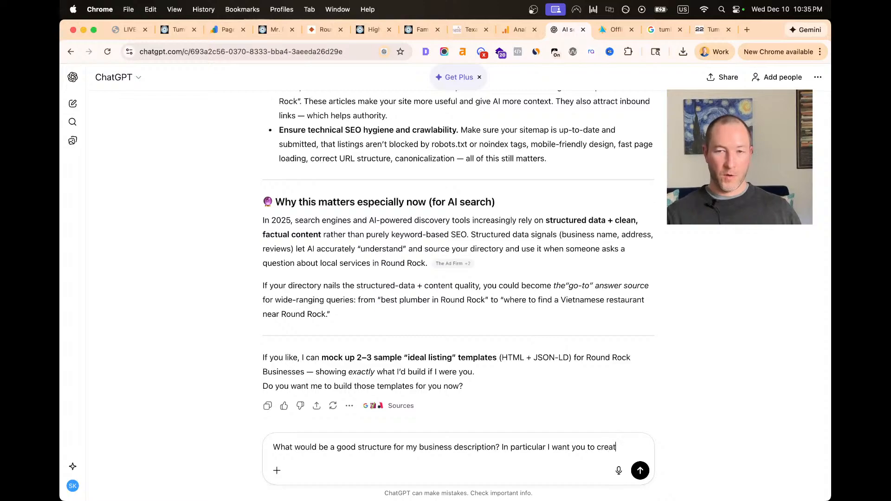
type("usiness description optimized for search for Tumble 22 in Round Rock, TX")
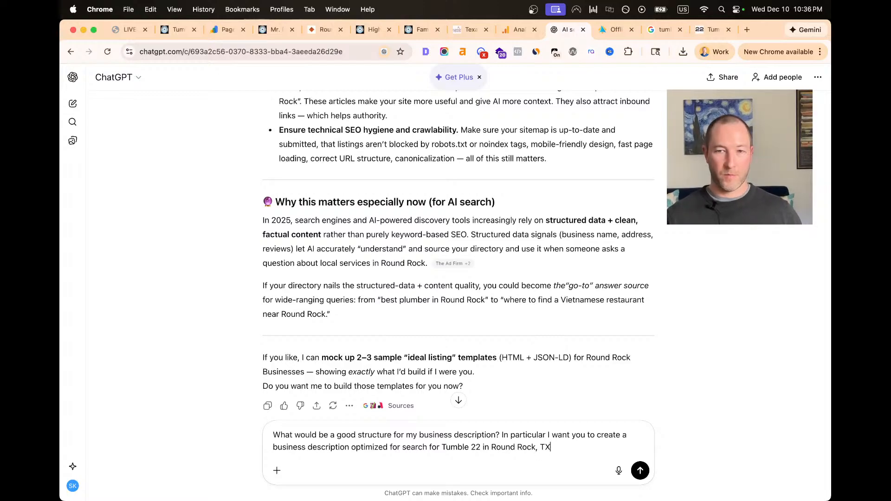
key("Return")
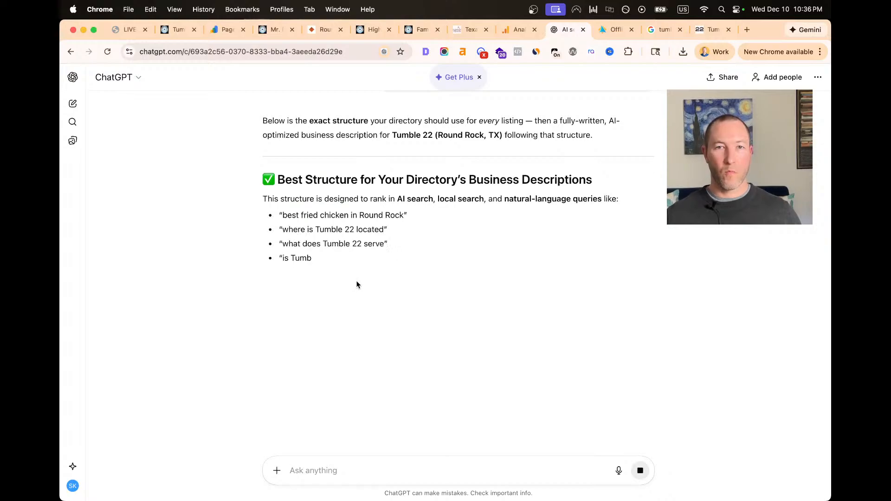
Read through ChatGPT's recommended structure and the full Tumble 22 description down to the hours of operation
scroll(355, 273, "down", 8)
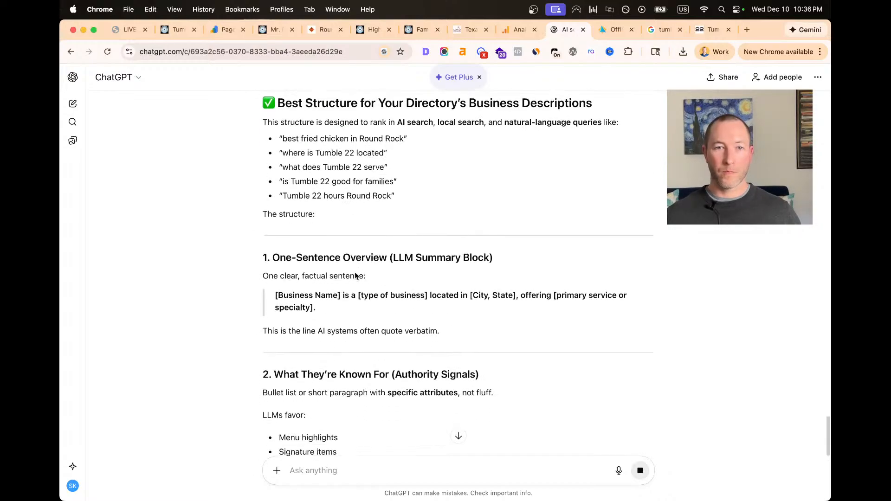
scroll(355, 273, "down", 5)
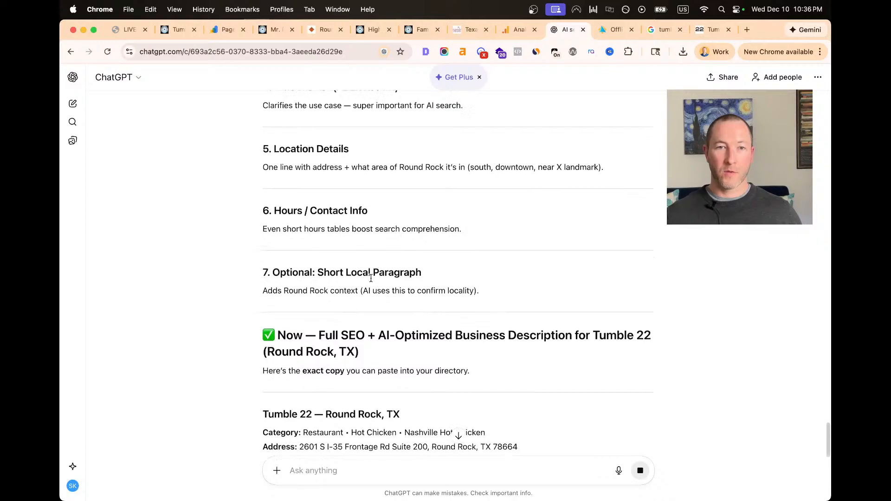
scroll(370, 279, "down", 5)
scroll(371, 281, "down", 3)
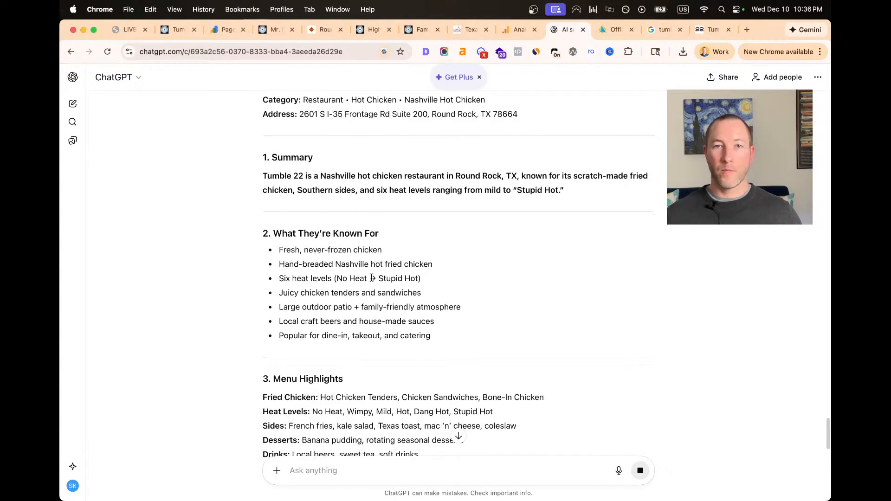
scroll(372, 278, "up", 1)
scroll(371, 278, "down", 3)
scroll(370, 278, "down", 8)
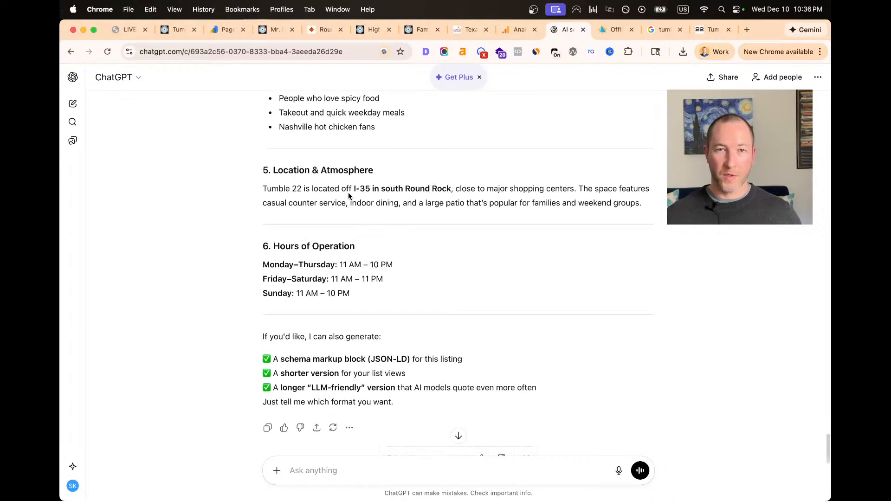
Copy ChatGPT's Tumble 22 text from the Summary through Location & Atmosphere into the HighLevel listing's business description
left_click_drag(649, 221, 246, 161)
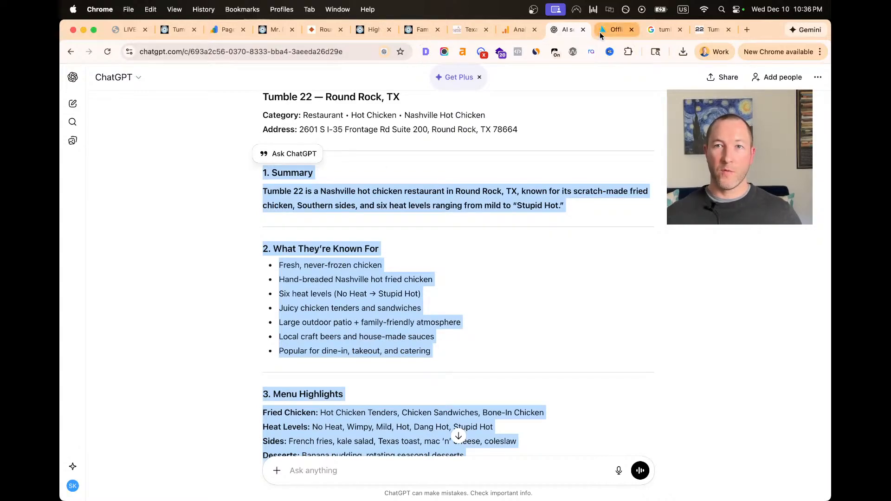
left_click(600, 32)
key("super+v")
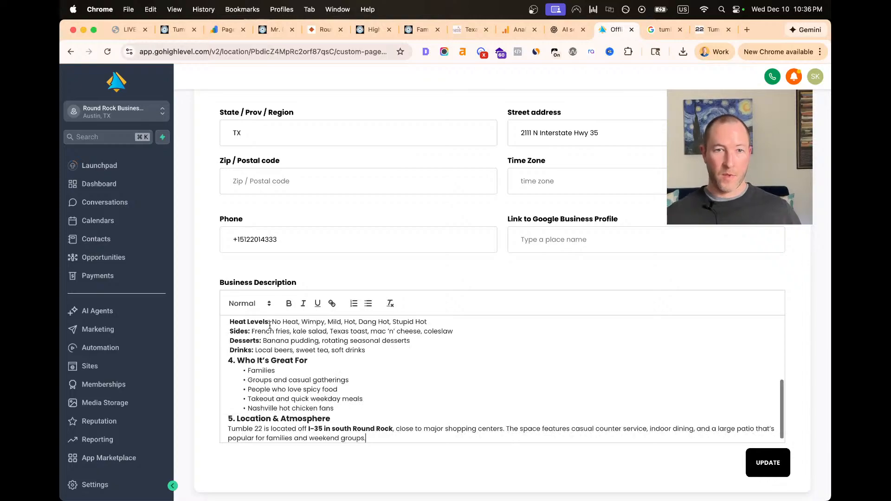
scroll(259, 339, "up", 10)
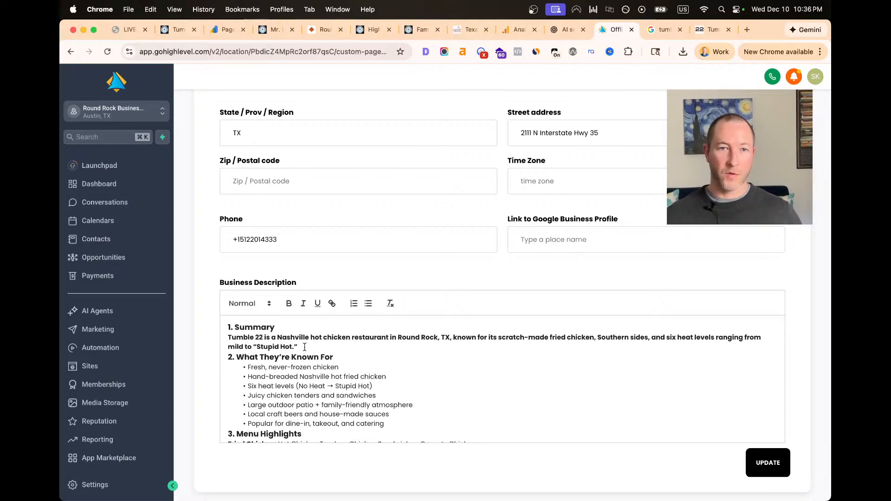
In the business description, add a blank line after the opening summary paragraph and delete the "1. Summary" heading
key("Return")
key("Up")
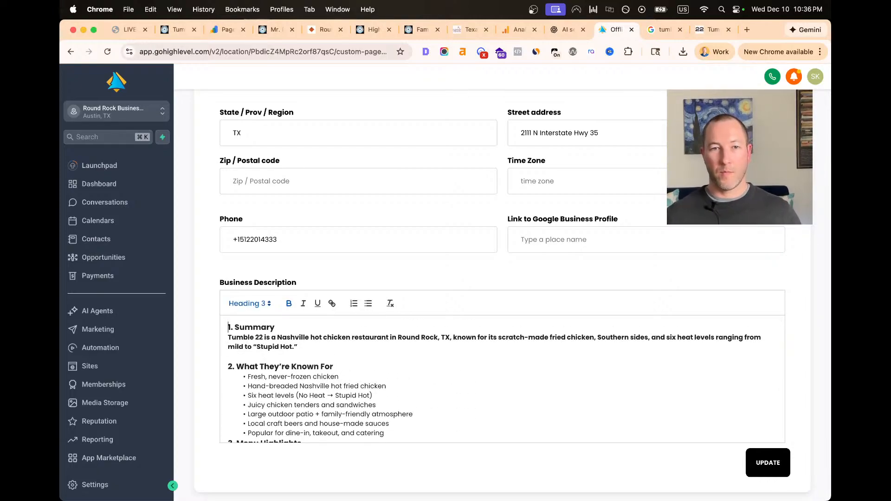
key("shift+End")
key("BackSpace")
key("Delete")
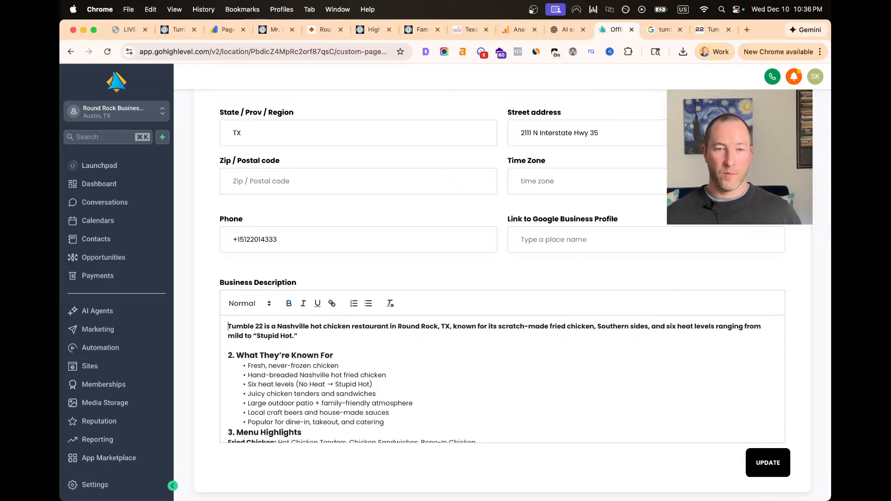
Remove the number "2." and its trailing space from the "What They're Known For" heading
key("Down")
key("Delete")
key("Delete")
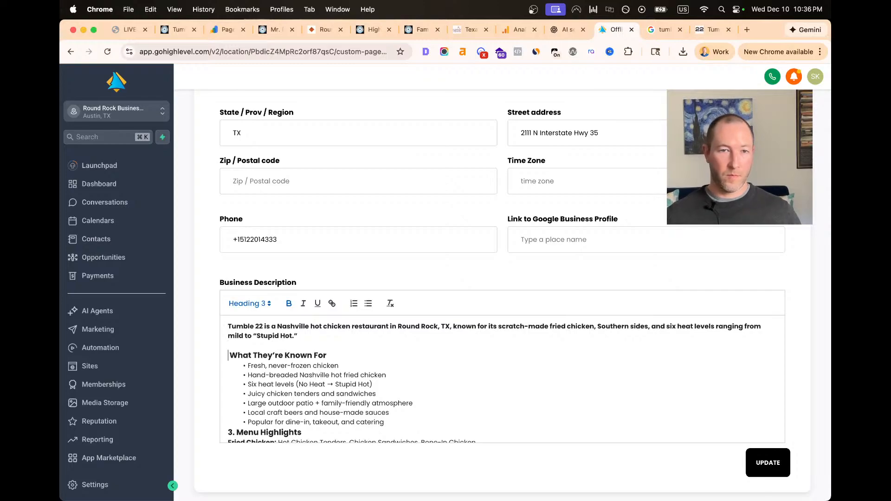
key("Delete")
key("Up")
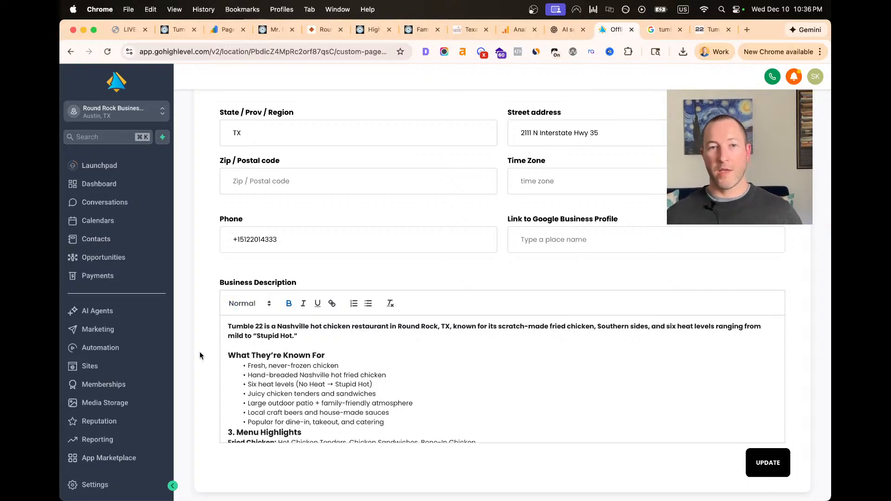
Format "What They're Known For" as Heading 2 and add a blank line beneath it
left_click(229, 355)
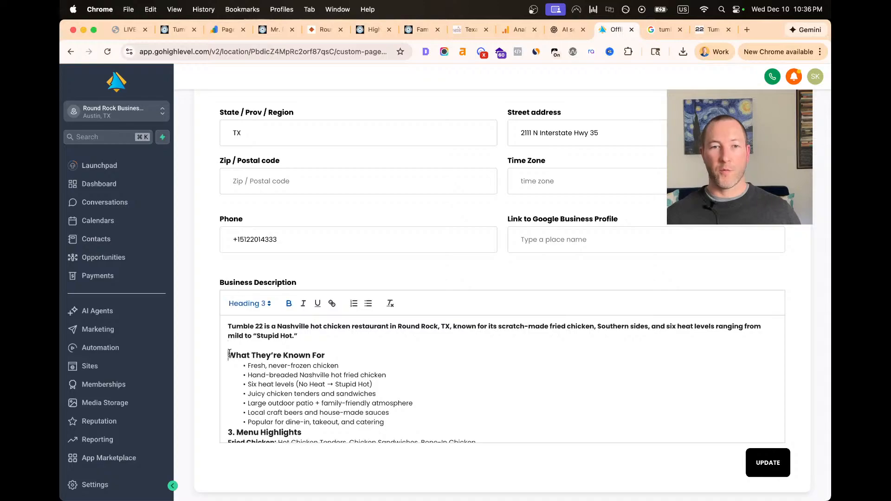
left_click(238, 308)
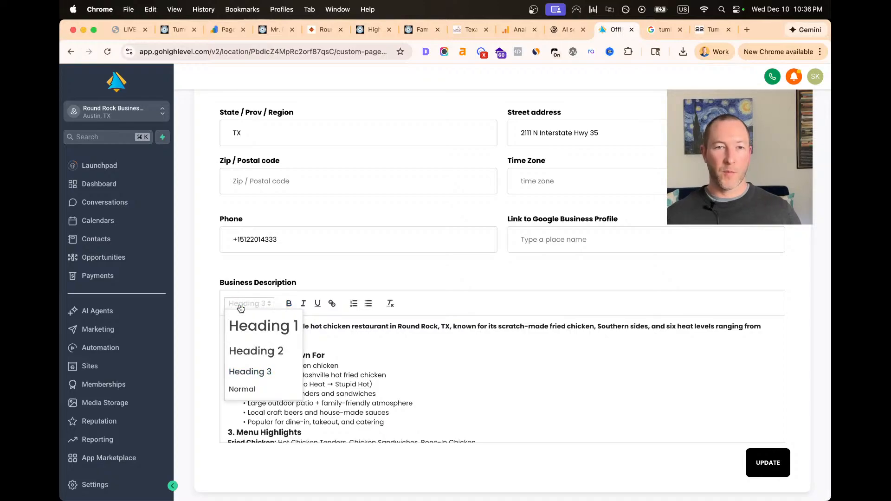
left_click(242, 353)
left_click(240, 338)
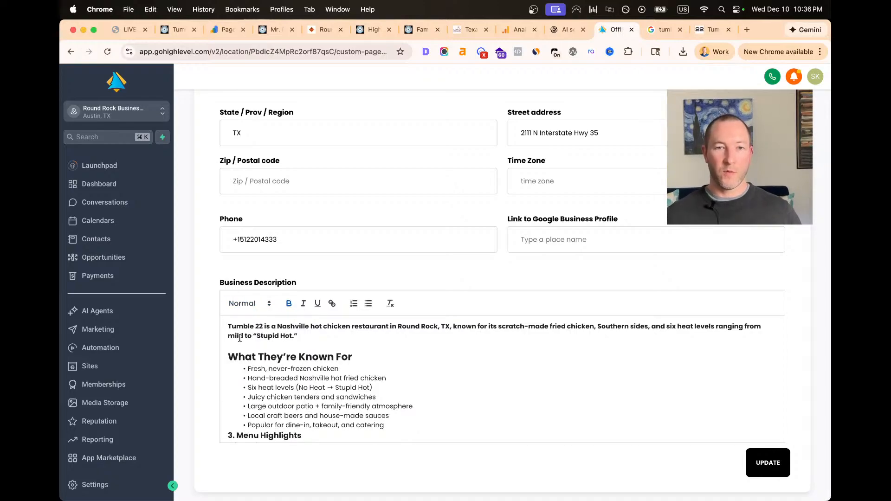
left_click(378, 360)
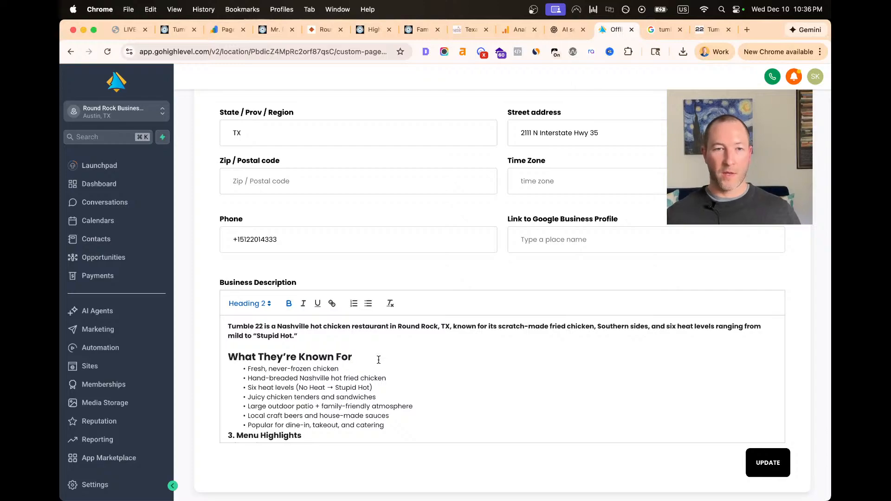
key("Return")
Insert a blank line above the "Menu Highlights" heading and remove its number "3."
scroll(362, 363, "down", 3)
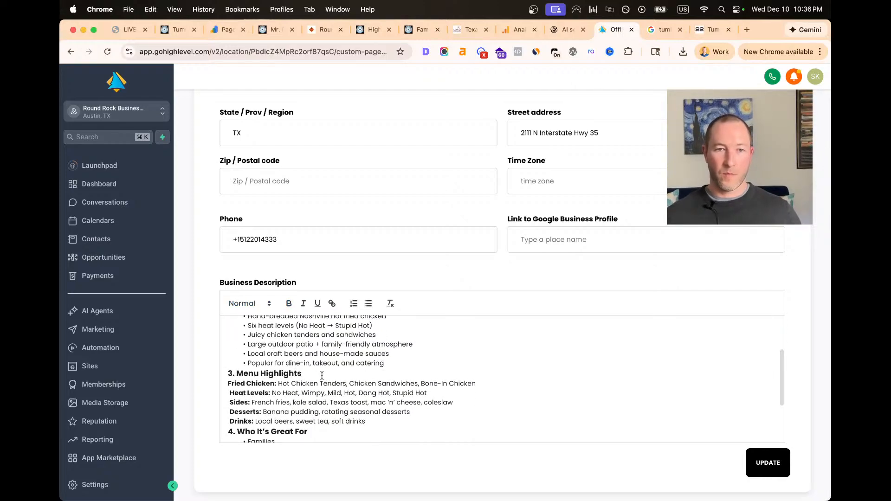
left_click(228, 374)
scroll(228, 374, "up", 1)
key("Delete")
key("Delete")
key("Delete")
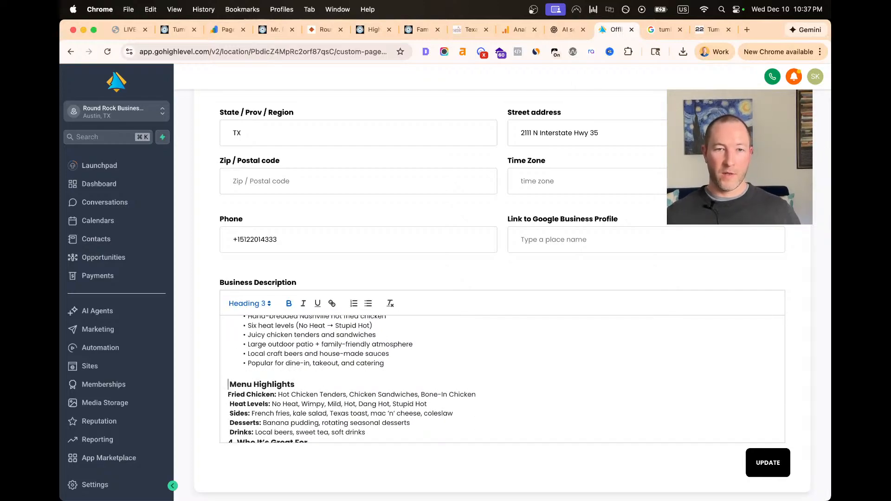
Format the "Menu Highlights" heading as Heading 2 and add a blank line beneath it
left_click(242, 303)
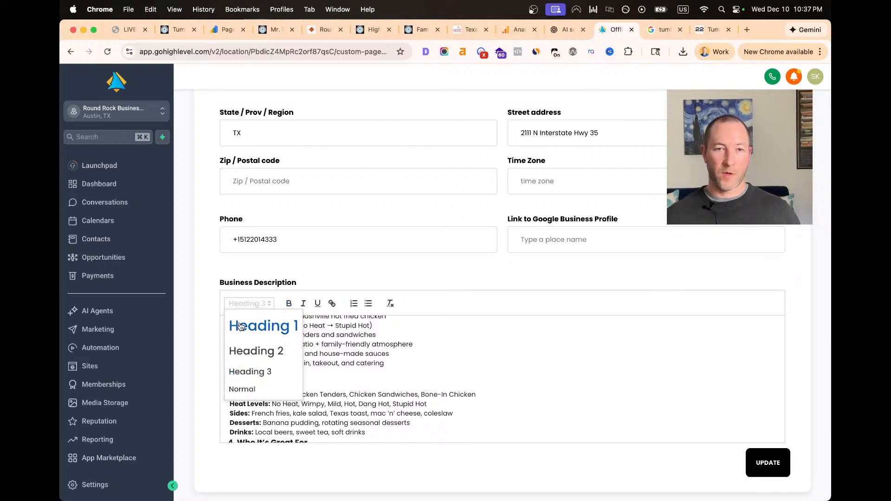
left_click(245, 349)
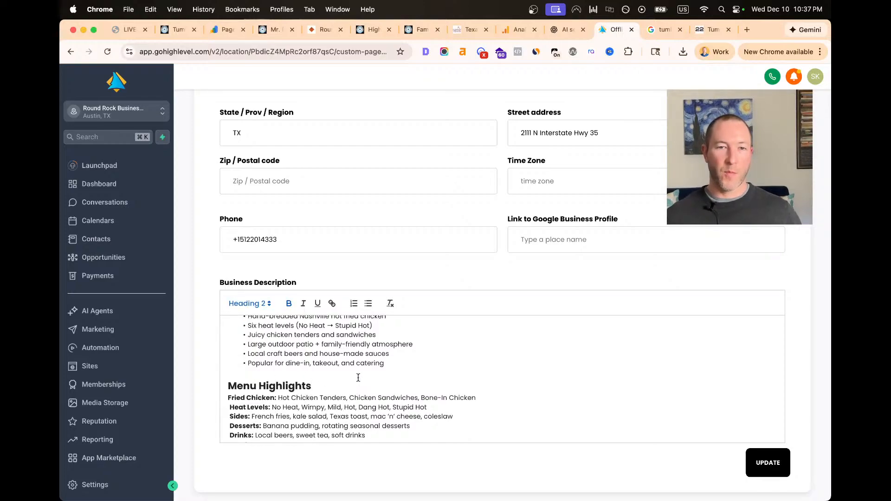
scroll(359, 378, "down", 1)
left_click(246, 367)
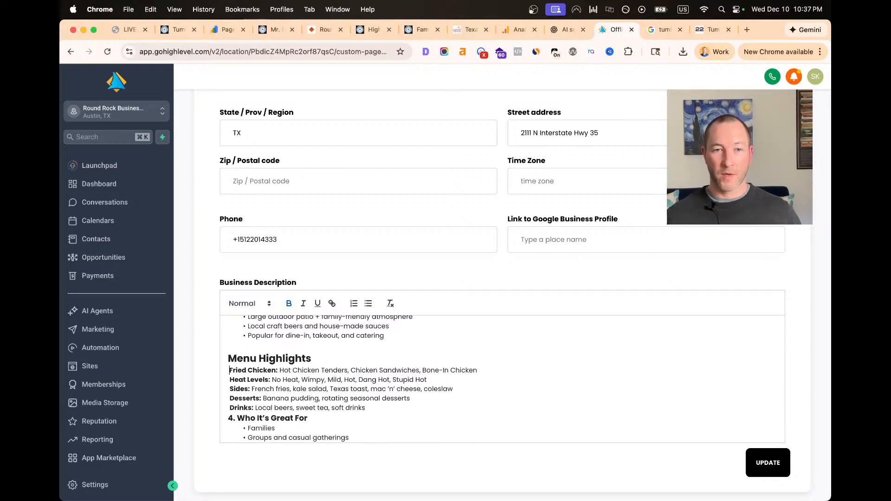
key("Return")
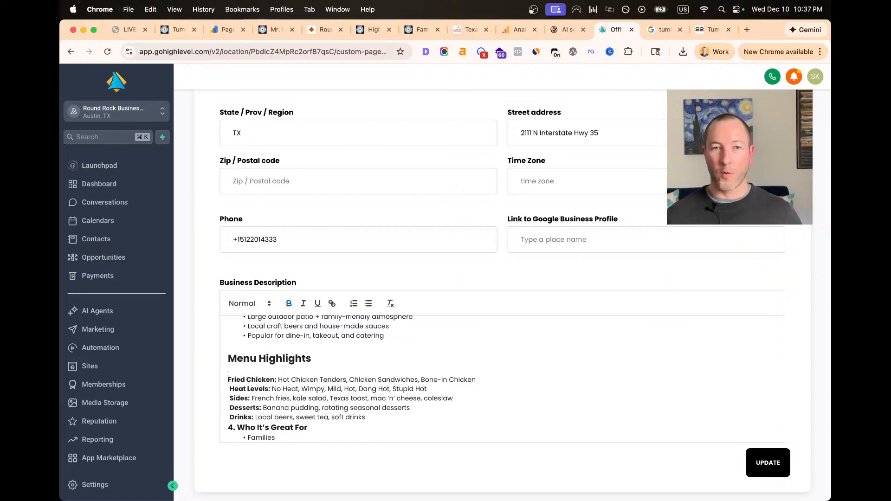
Insert a blank line above the "Who It's Great For" heading and remove its number "4."
key("Down")
key("Down")
key("Down")
key("Down")
key("Down")
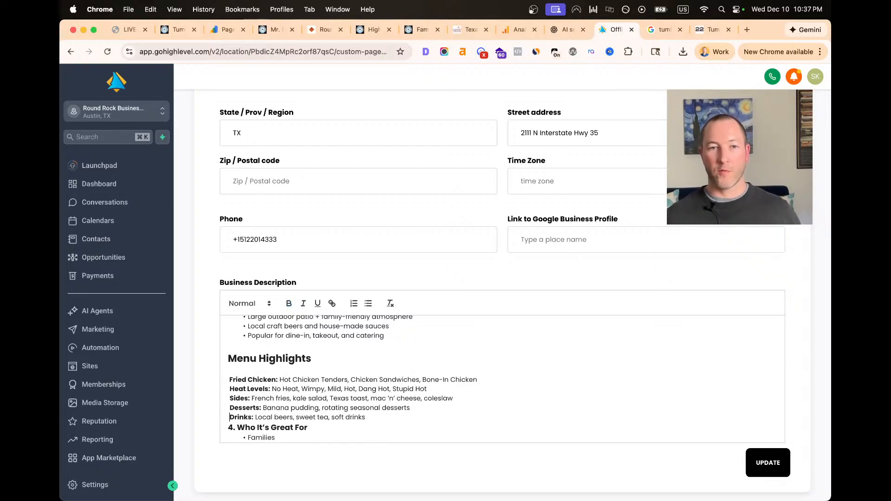
key("Return")
key("Delete")
key("Delete")
key("Delete")
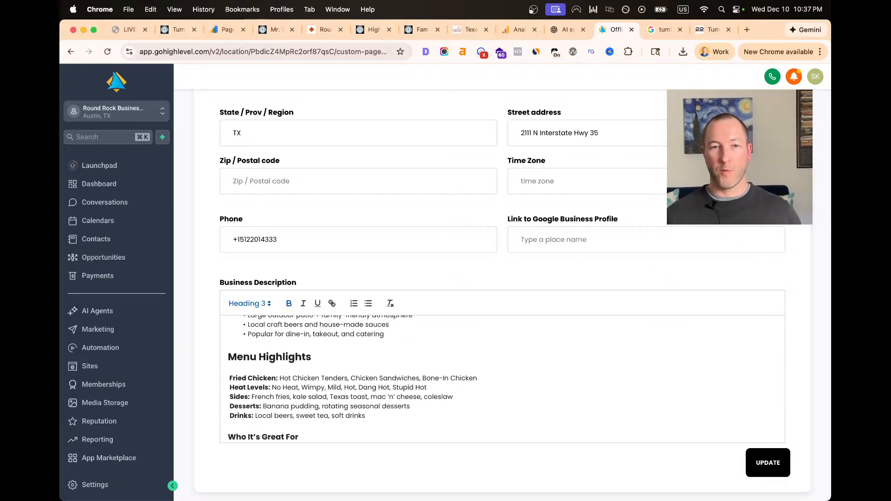
Format the "Who It's Great For" heading as Heading 2
scroll(505, 378, "down", 2)
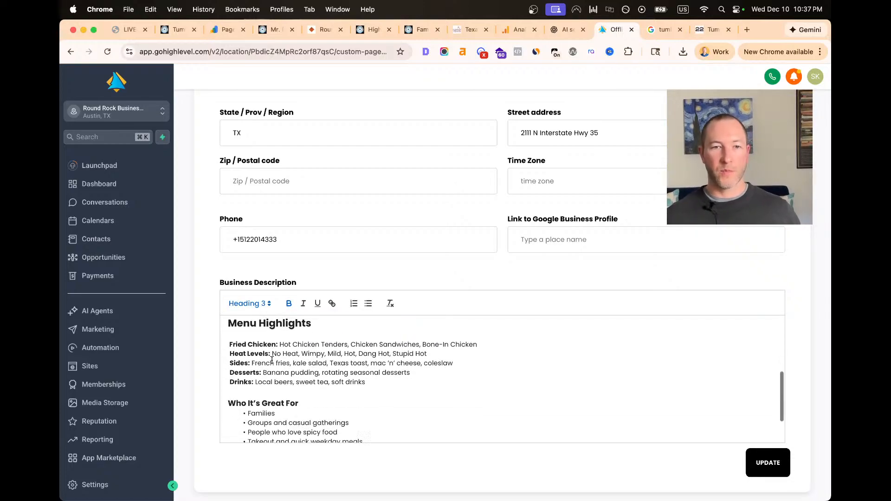
left_click(240, 306)
left_click(246, 351)
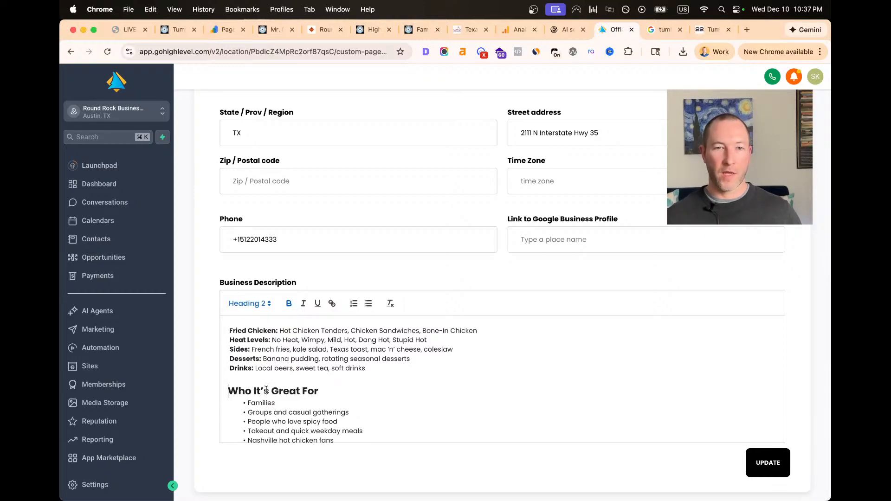
Add a blank line after the "Nashville hot chicken fans" bullet and another between "Who It's Great For" and its list
scroll(352, 397, "down", 1)
left_click(349, 402)
key("Return")
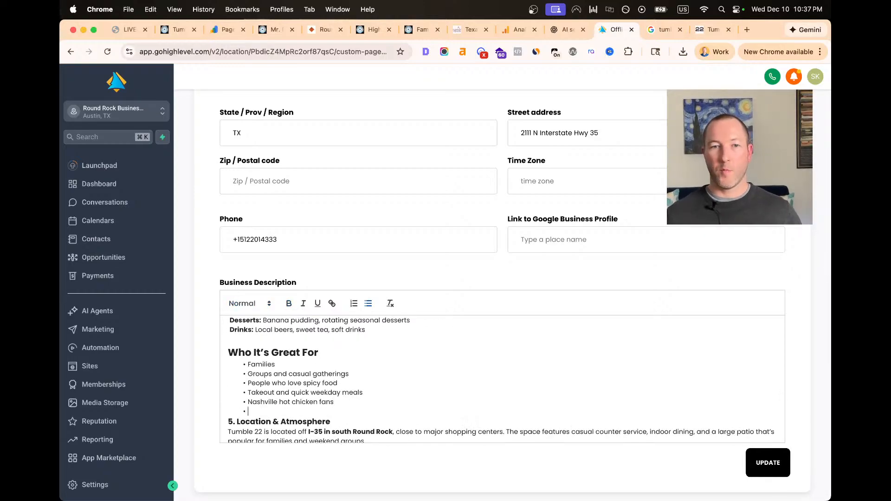
left_click(228, 353)
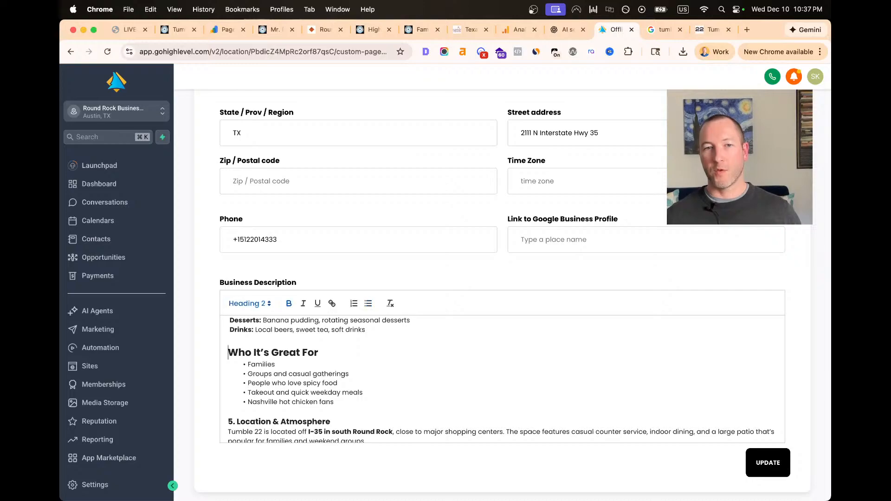
key("Return")
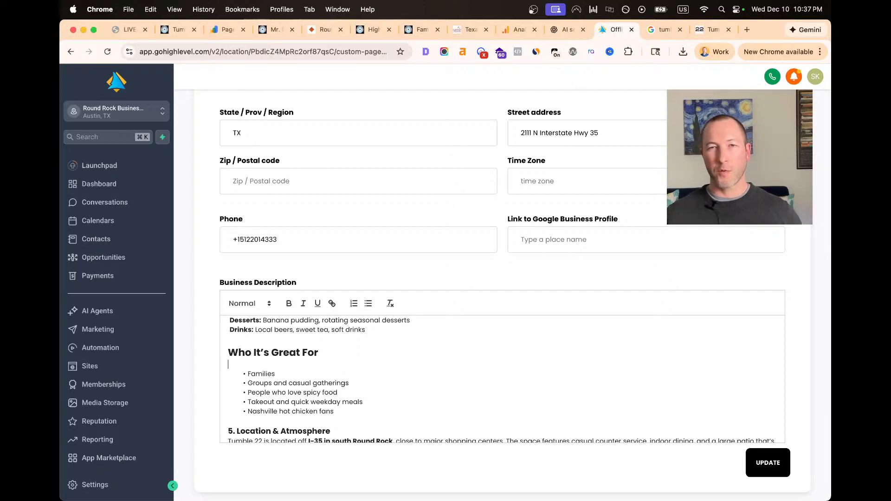
left_click(270, 353)
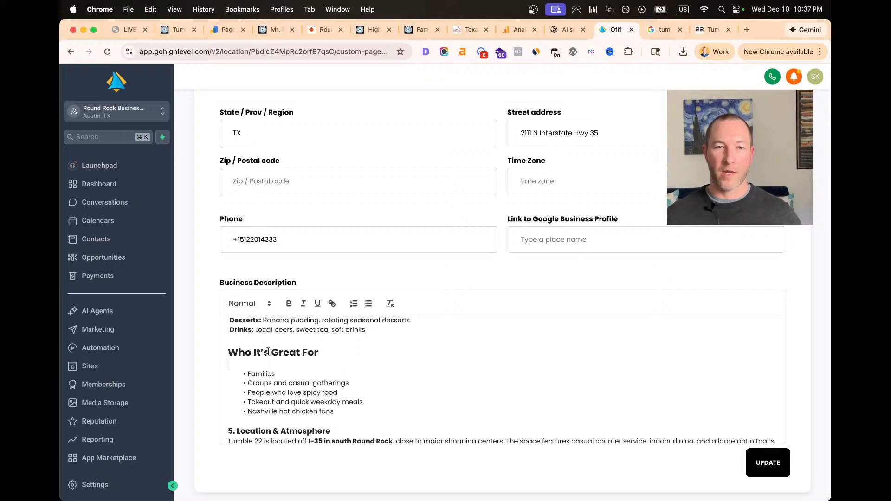
Remove the number "5." from the "Location & Atmosphere" heading and add a blank line beneath it
scroll(274, 354, "down", 1)
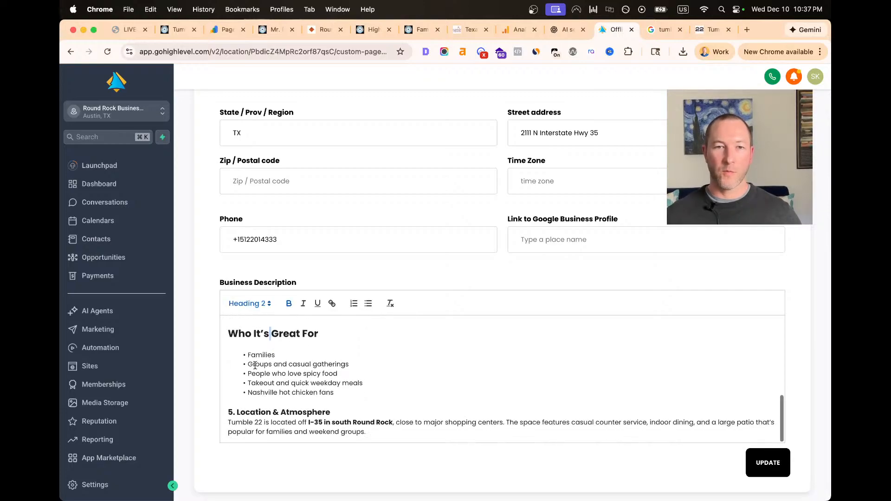
left_click(340, 411)
key("super+Left")
key("Delete")
key("Delete")
key("Delete")
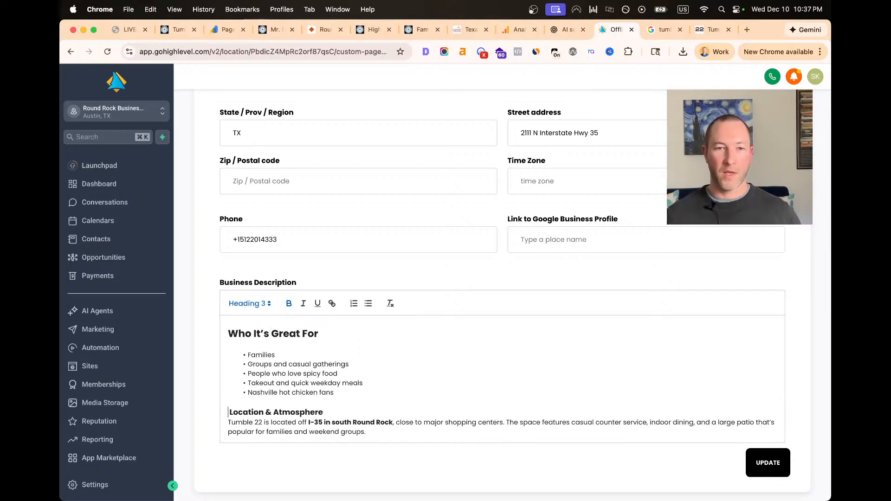
key("Down")
key("Return")
scroll(340, 410, "down", 1)
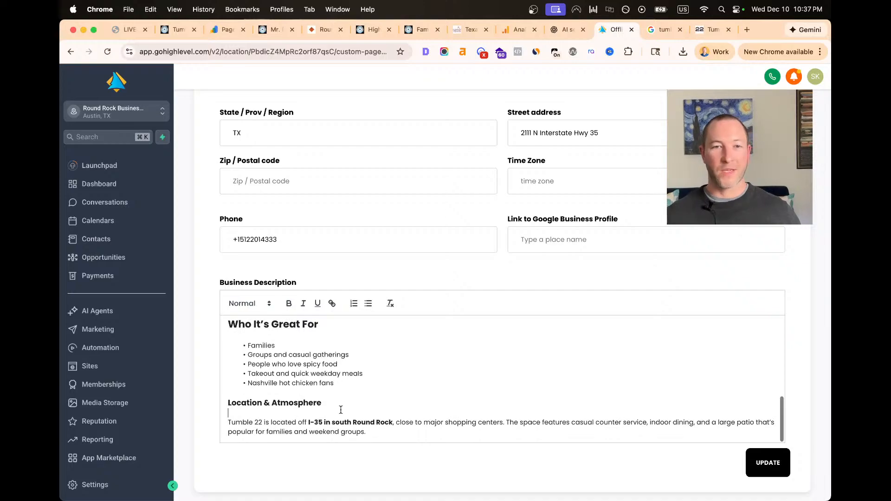
Format the "Location & Atmosphere" heading as Heading 2
left_click(281, 403)
left_click(246, 309)
left_click(246, 304)
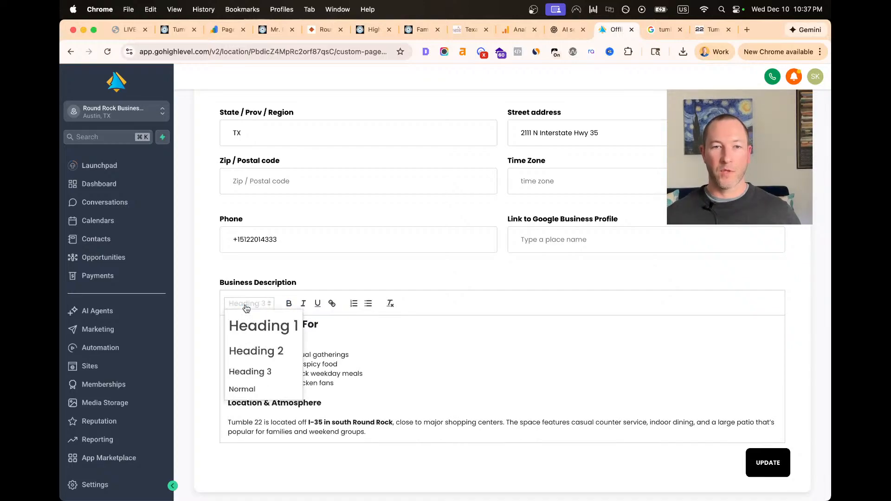
left_click(251, 350)
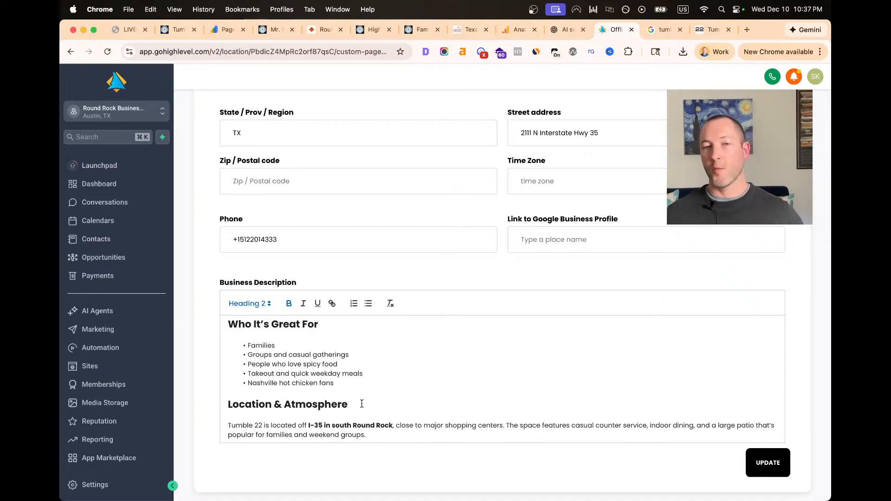
scroll(362, 404, "down", 1)
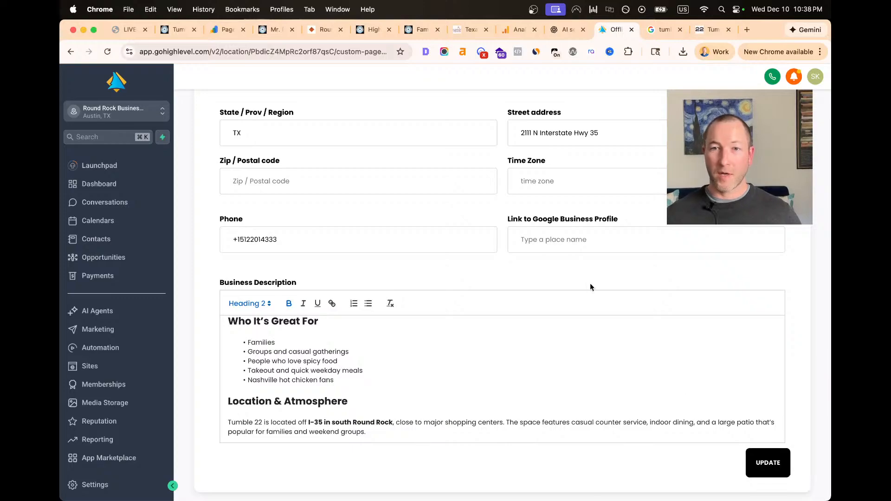
Switch to the Google results for Tumble 22 and copy the share link of its business profile
left_click(548, 238)
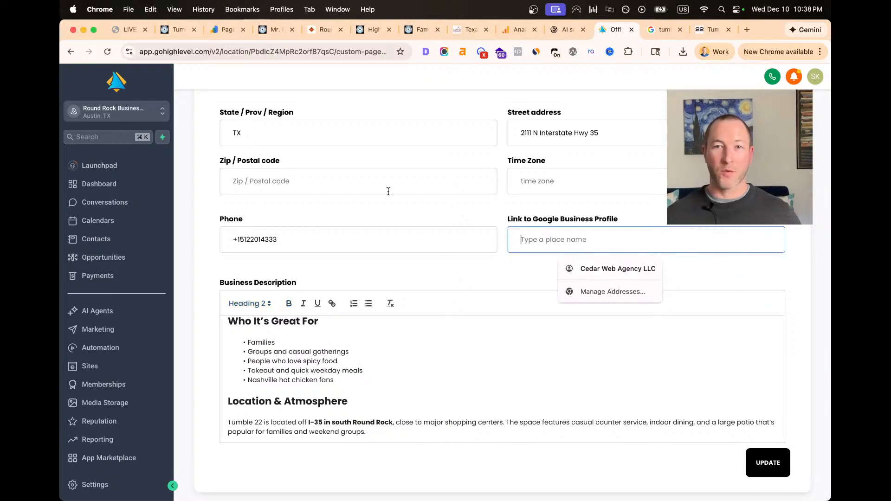
left_click(650, 30)
scroll(728, 275, "down", 3)
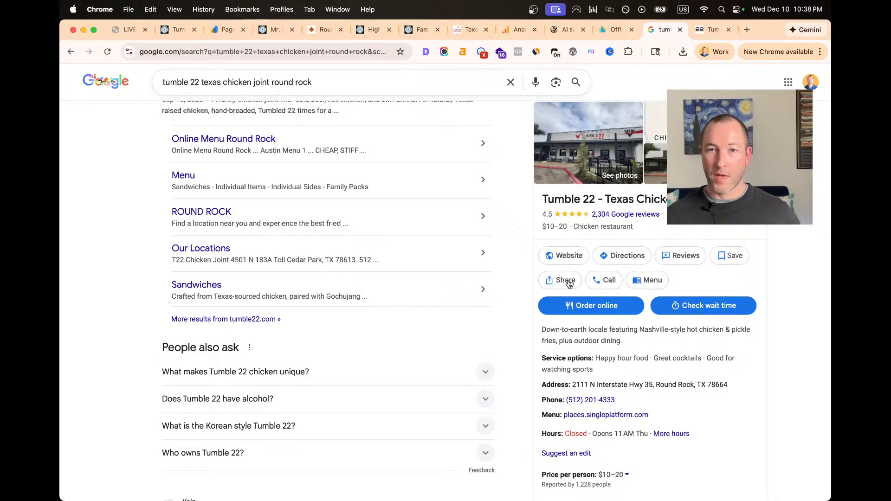
left_click(567, 281)
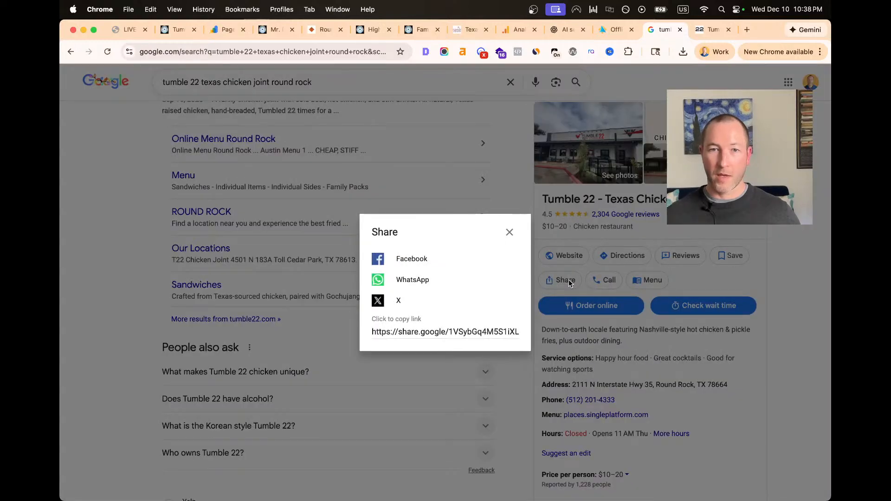
left_click(448, 332)
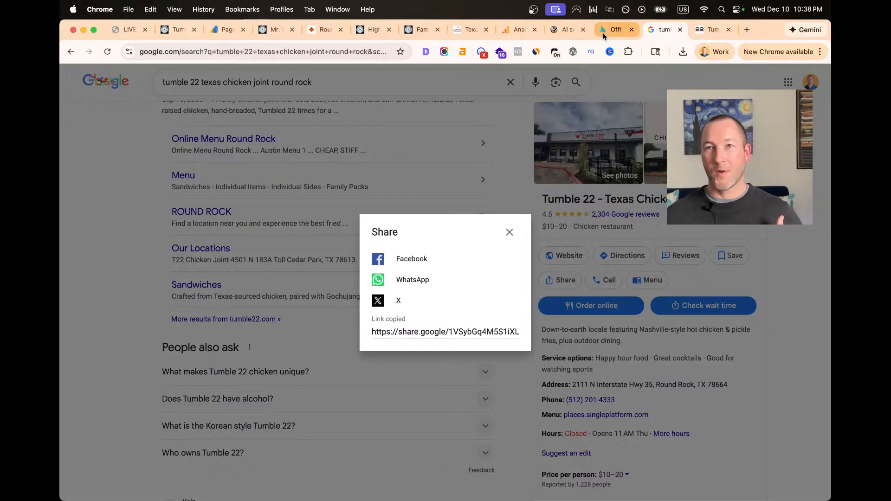
left_click(603, 32)
left_click(621, 240)
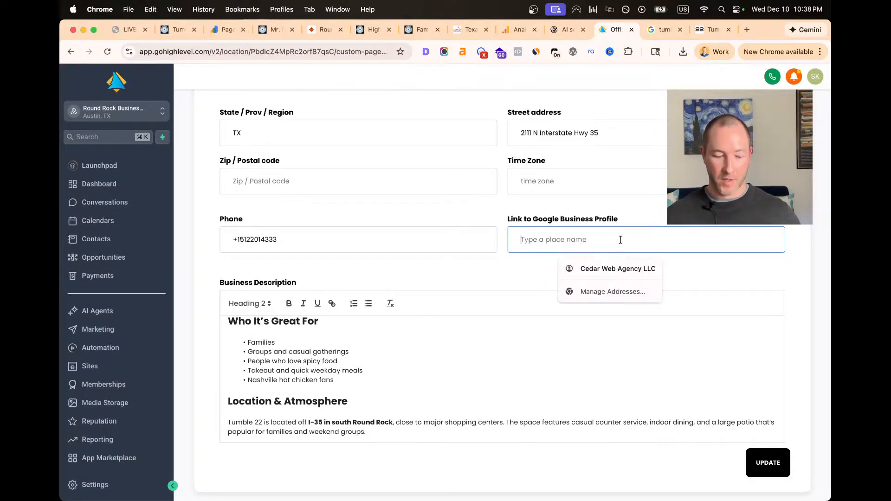
type("https://share.google/1VSybGq4M5S1iXL3E")
Append the tracking parameters "?utm_source=roundrockbusinesses&utm_medium=organic" to the Google Business Profile link
type("?")
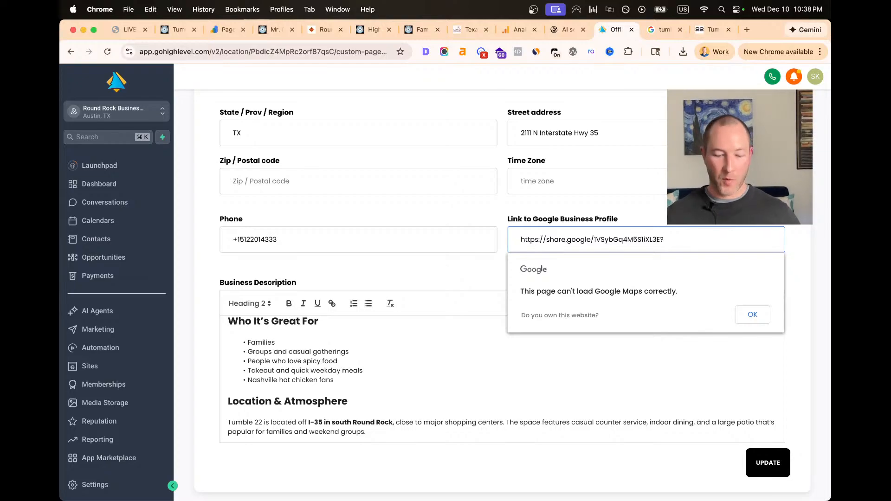
type("utm")
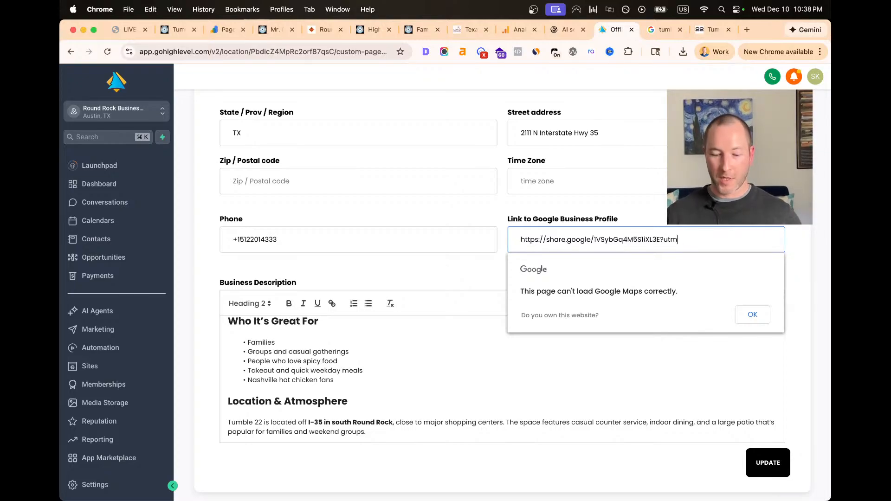
type("_source=roundrock")
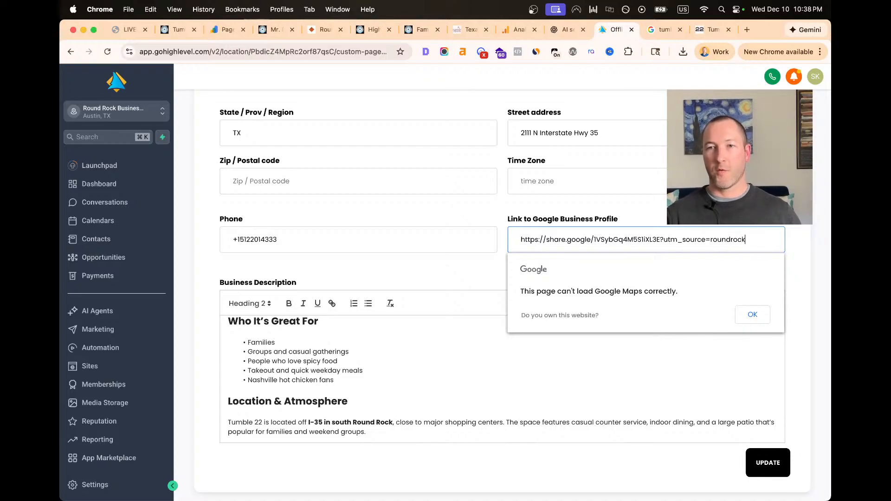
type("sses")
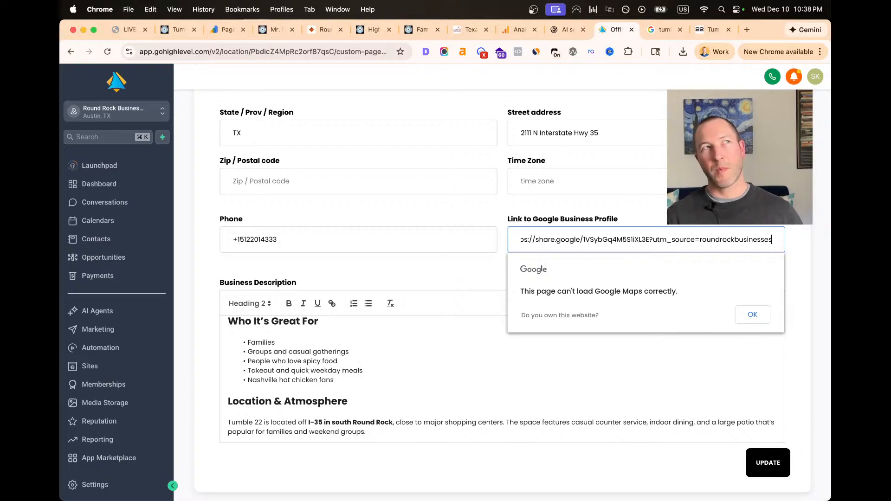
type("&")
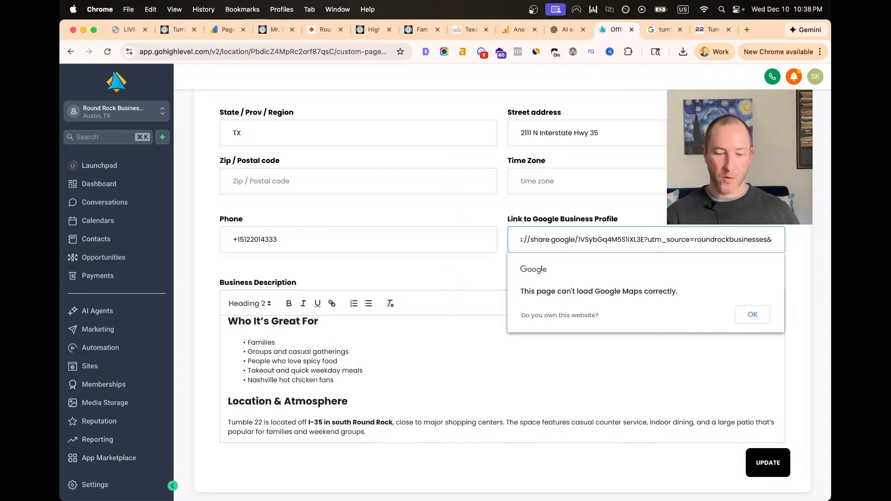
type("medium=")
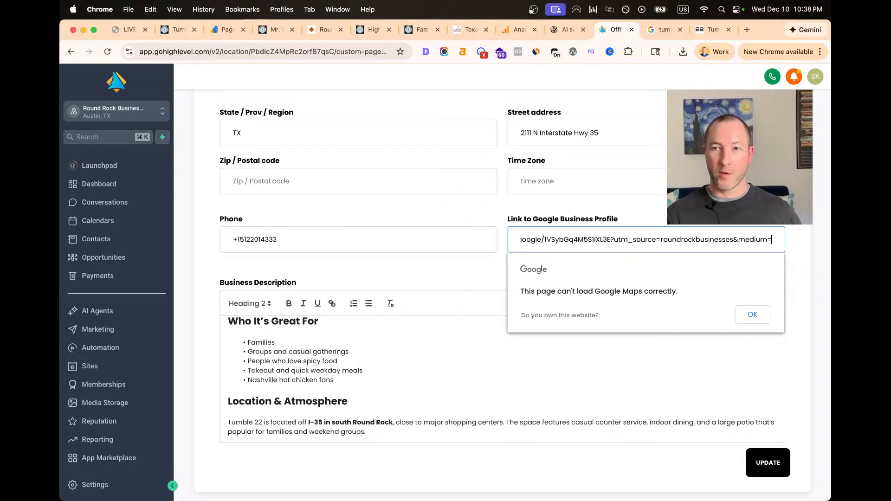
type("organic")
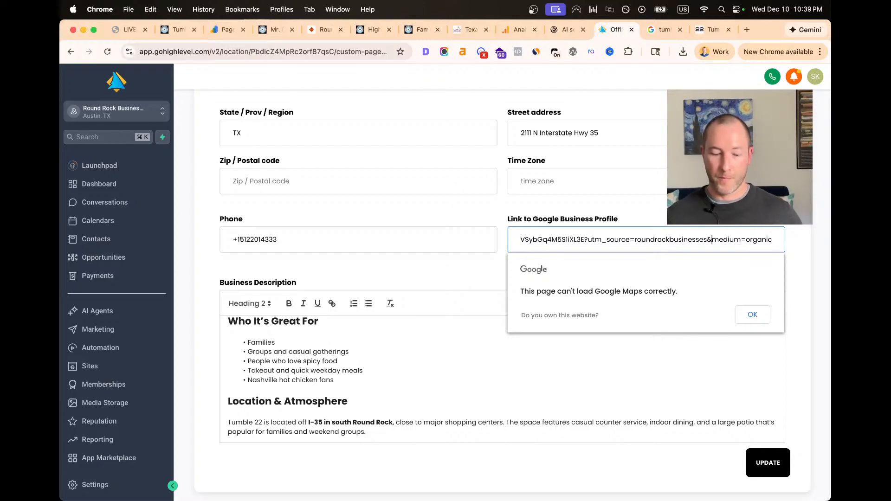
left_click(713, 239)
type("utm_")
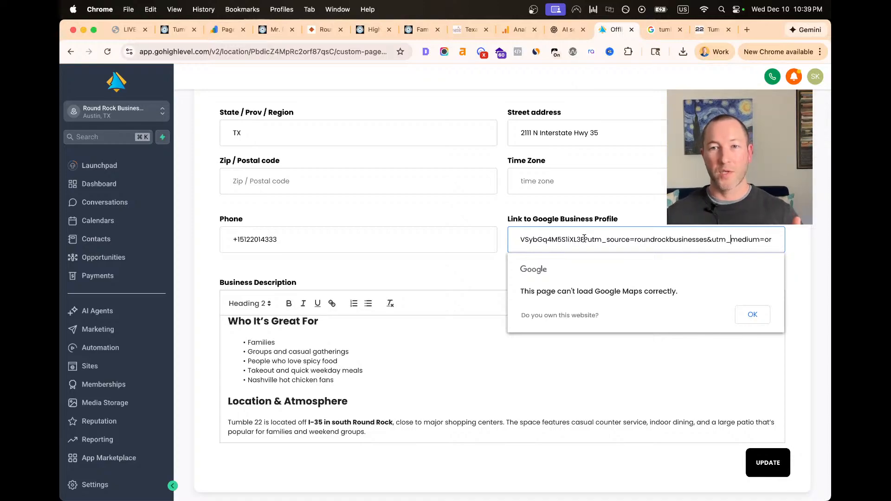
Select the UTM parameters at the end of the Google Business Profile link, and dismiss the Google Maps alert
left_click_drag(584, 238, 814, 239)
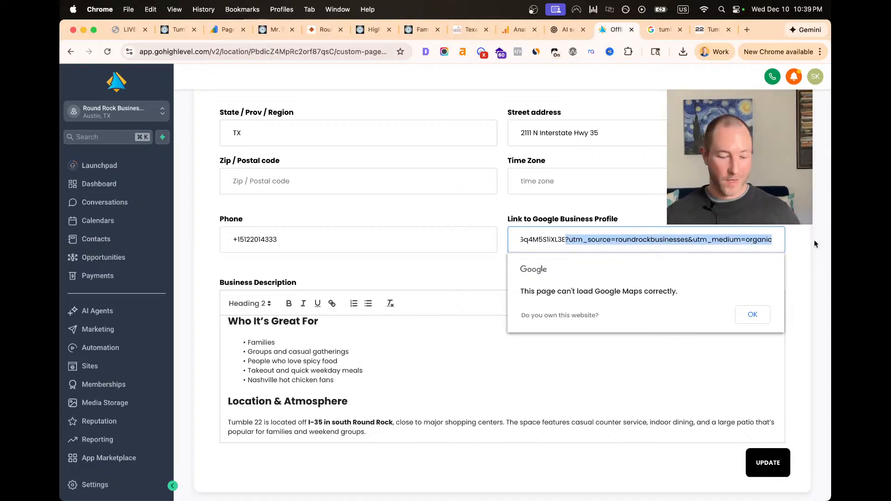
left_click(510, 213)
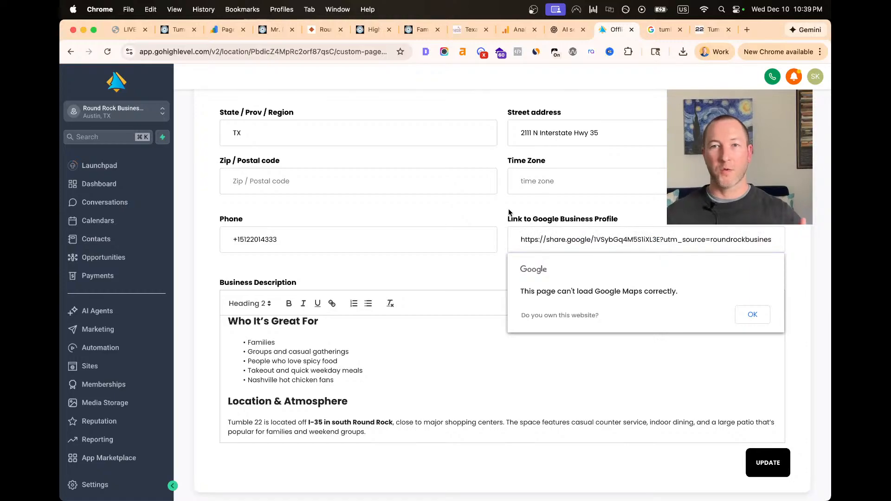
left_click(753, 316)
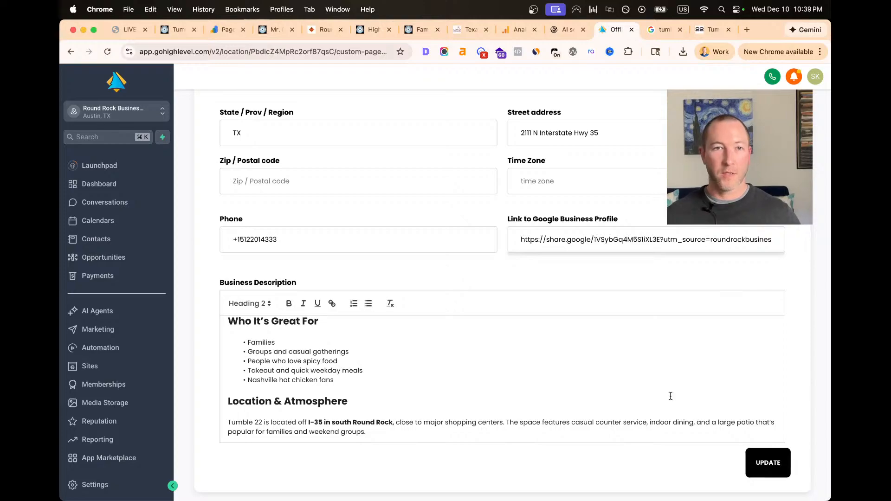
scroll(601, 354, "up", 10)
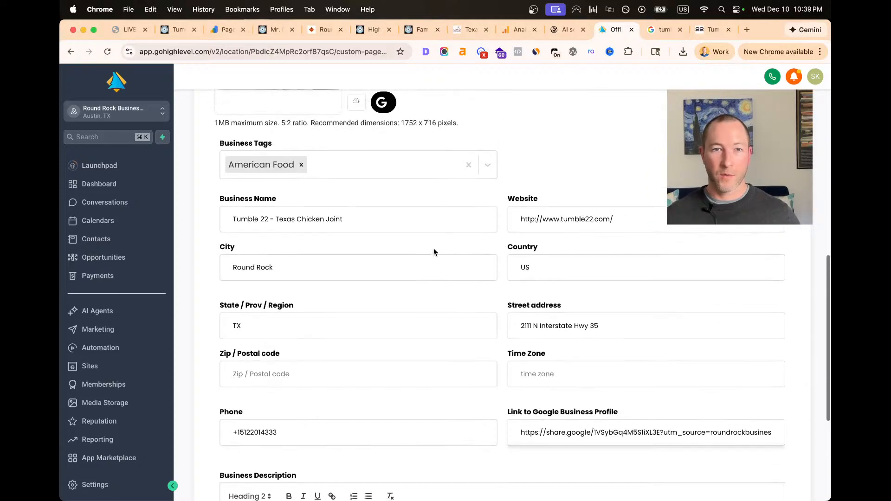
Append "?utm_source=roundrockbusinesses&utm_medium=organic" to the Tumble 22 website address, and save the listing
left_click(633, 215)
key("super+v")
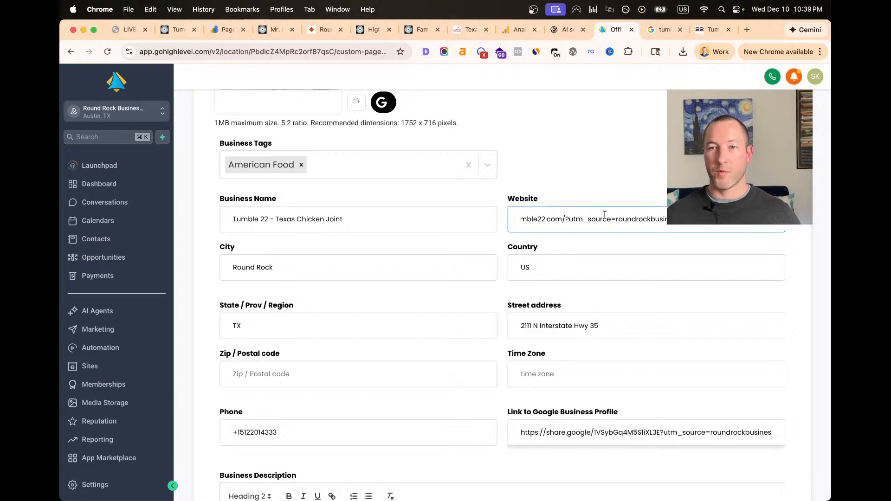
left_click(554, 239)
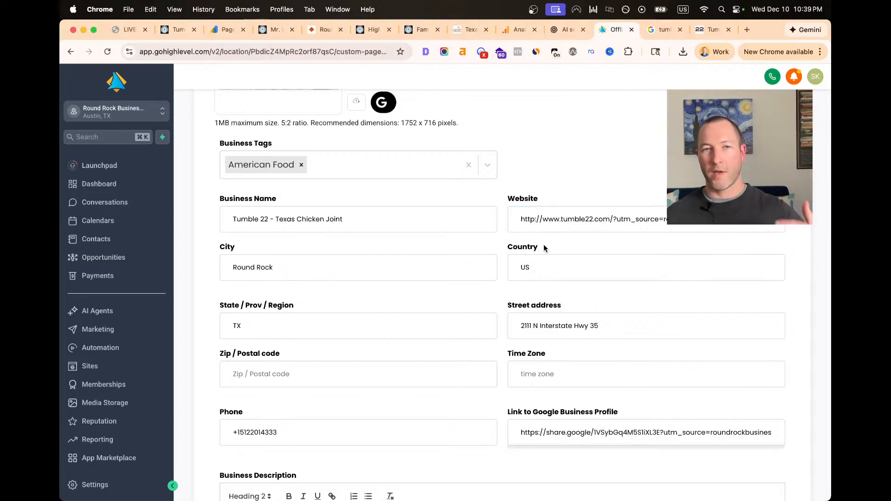
scroll(503, 246, "down", 5)
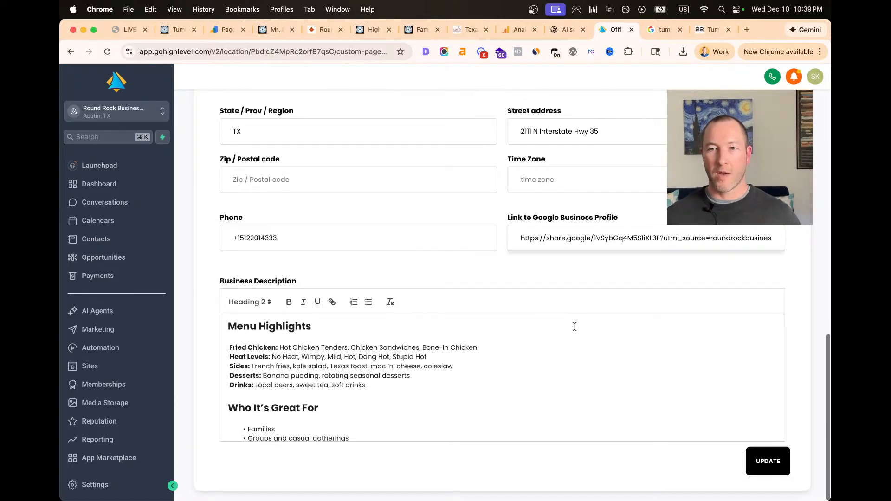
left_click(769, 472)
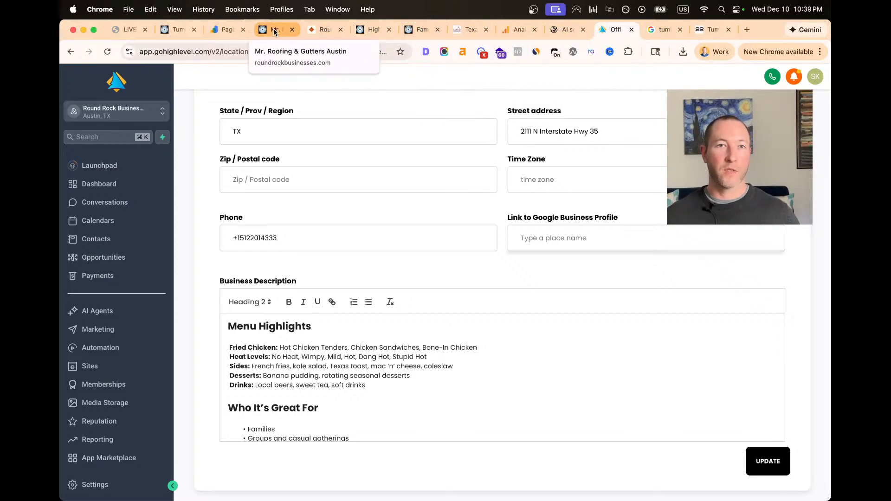
Switch to the live Tumble 22 detail page and review its cover photo, structured description and contact information
left_click(178, 29)
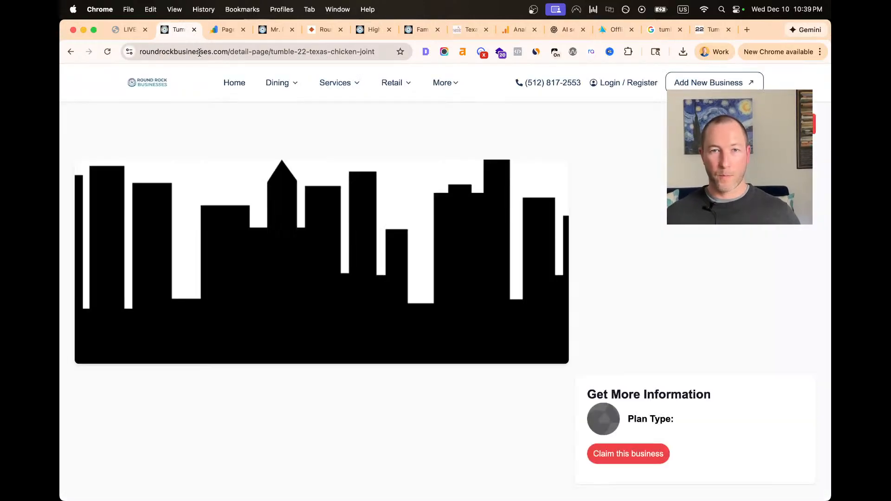
scroll(157, 168, "down", 3)
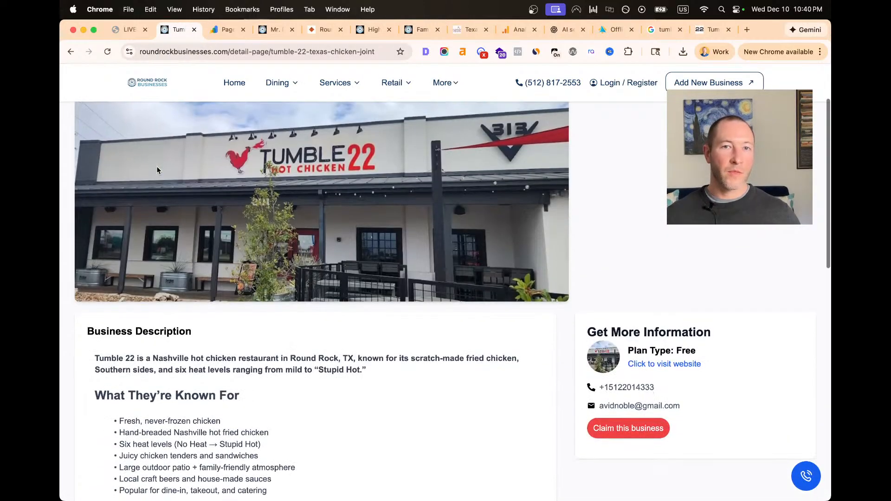
scroll(157, 168, "up", 3)
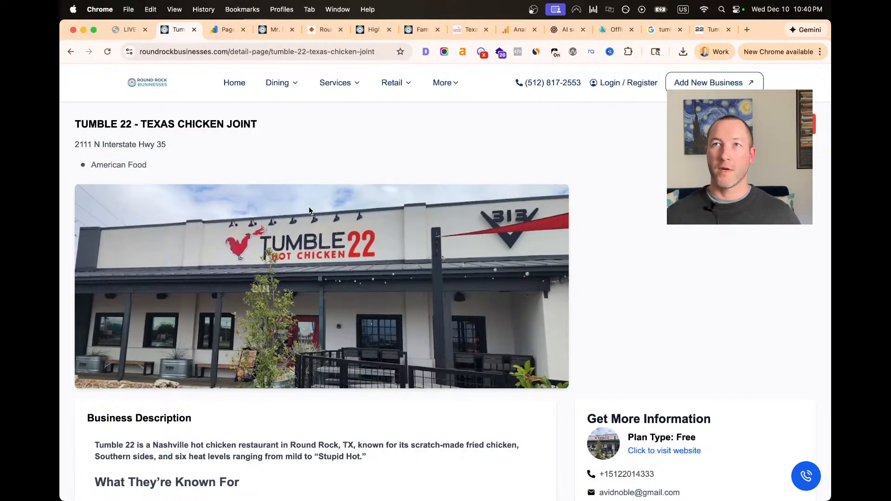
scroll(319, 207, "down", 2)
scroll(319, 207, "down", 4)
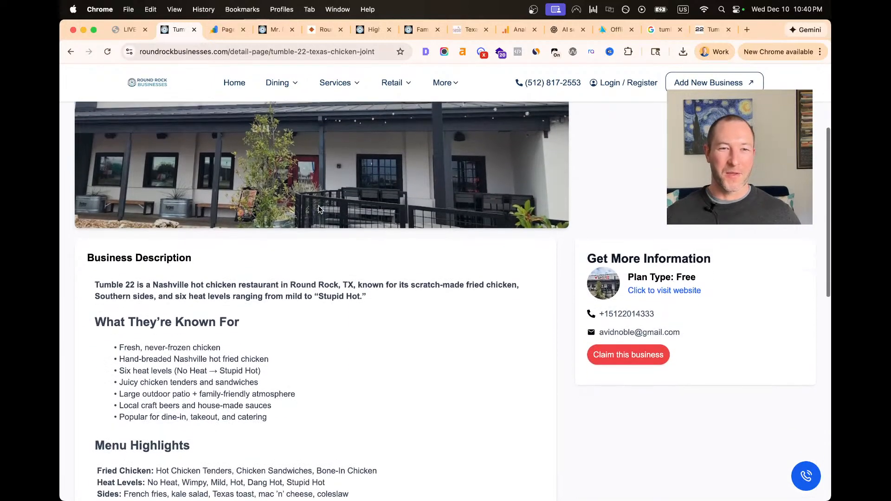
scroll(314, 207, "down", 2)
scroll(354, 294, "down", 1)
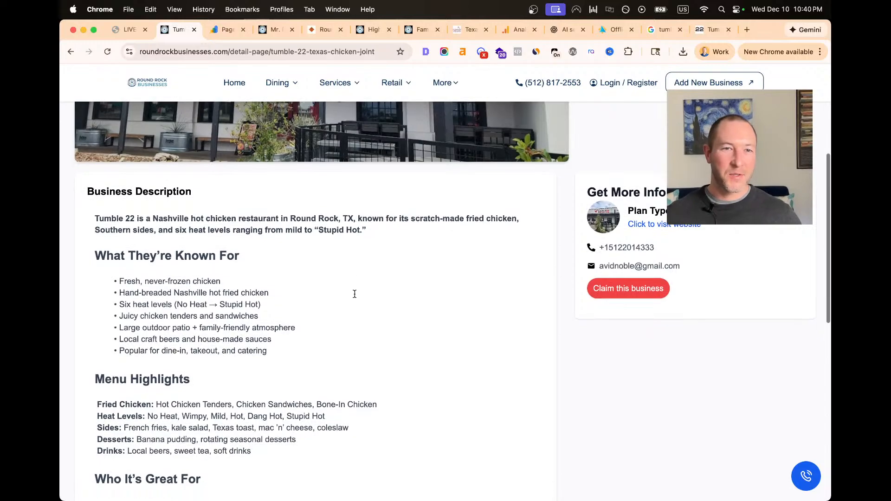
scroll(354, 294, "down", 6)
scroll(355, 293, "up", 8)
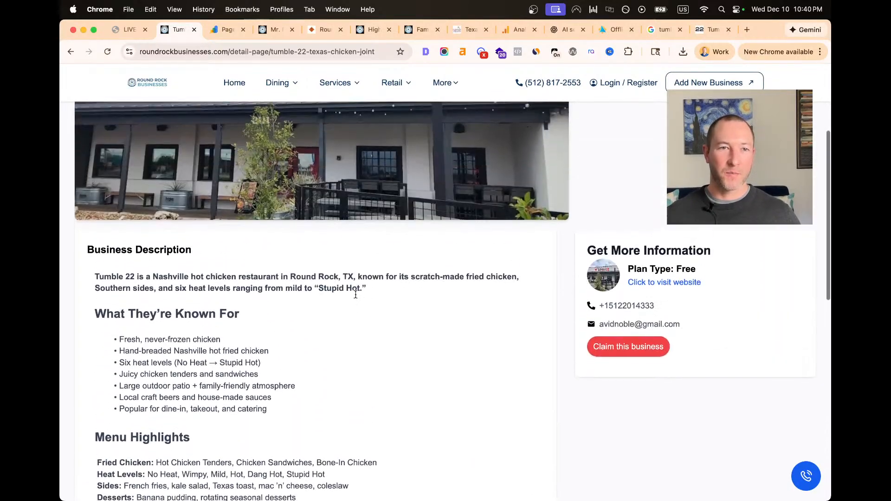
scroll(355, 294, "up", 1)
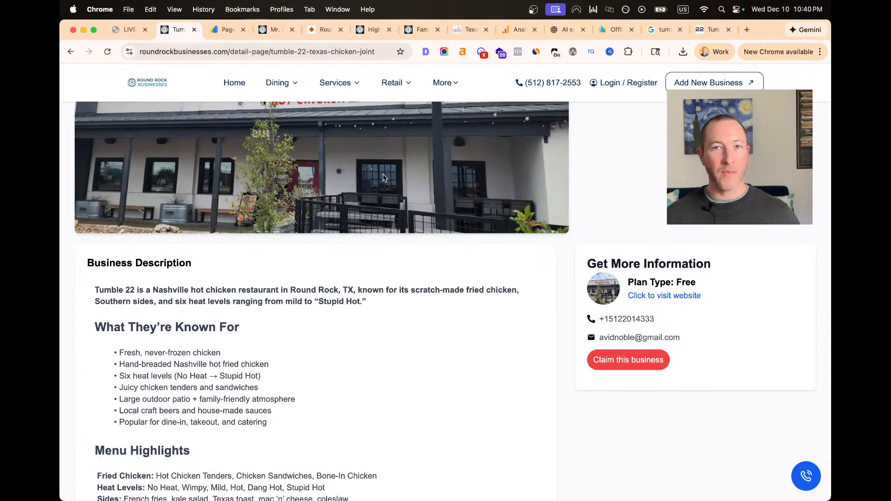
Examine the Tumble 22 page's title, meta description and heading structure with the SEO browser extension, and close the extension
left_click(426, 51)
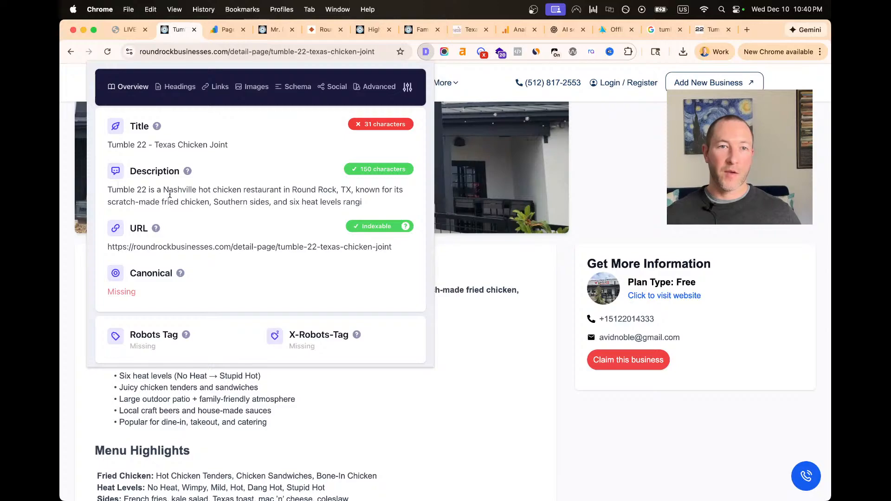
scroll(139, 195, "down", 3)
scroll(175, 92, "up", 3)
left_click(175, 92)
scroll(169, 232, "down", 1)
scroll(170, 231, "down", 2)
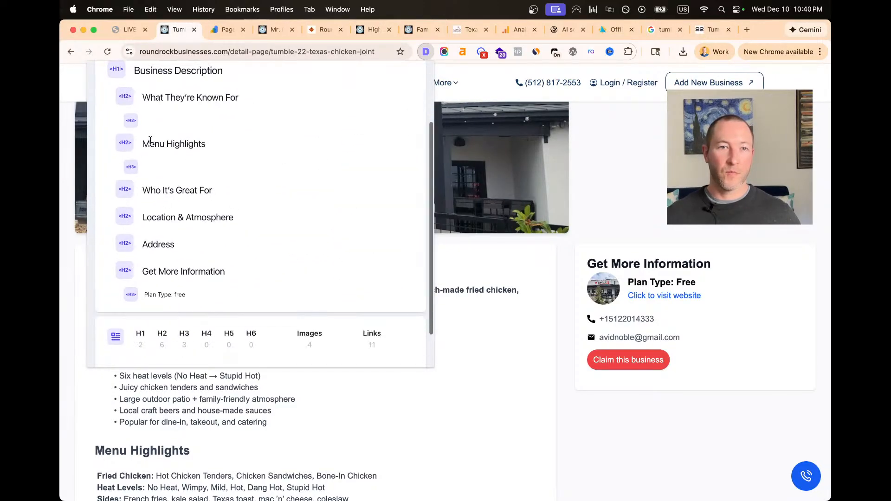
scroll(158, 142, "up", 4)
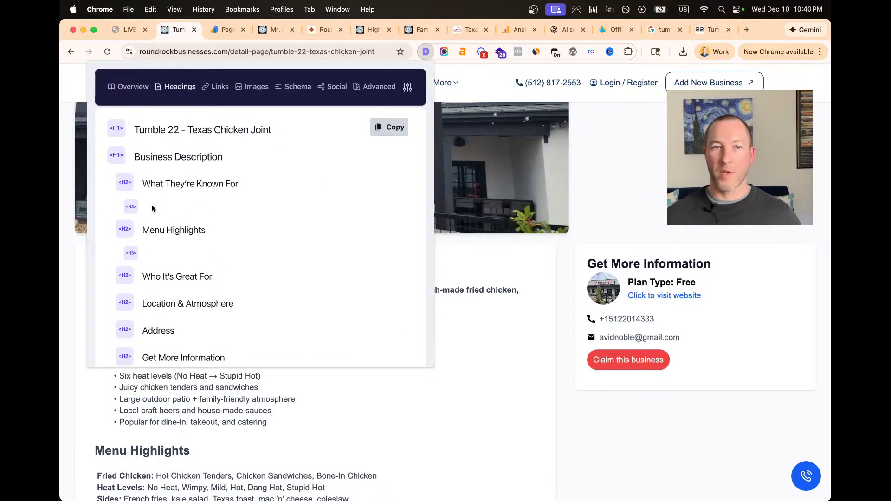
left_click(541, 200)
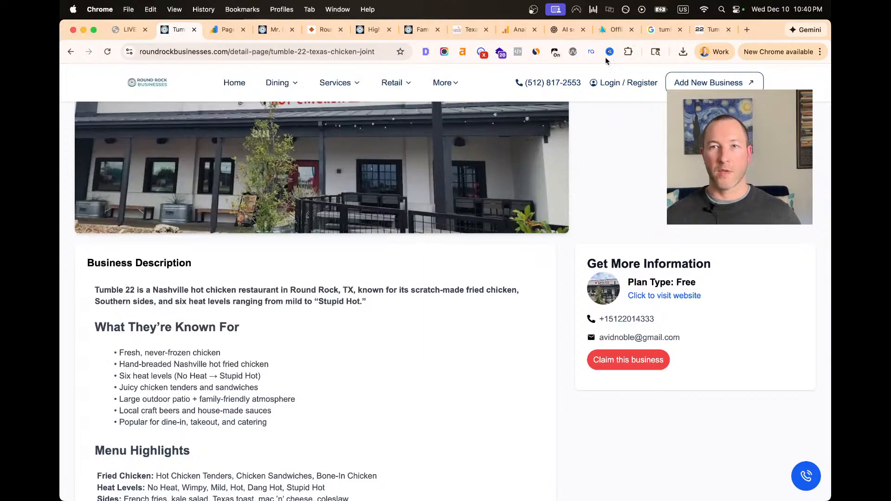
Back in the HighLevel listing form, replace the empty Heading 3 line above "Menu Highlights" with a Normal blank line
left_click(613, 29)
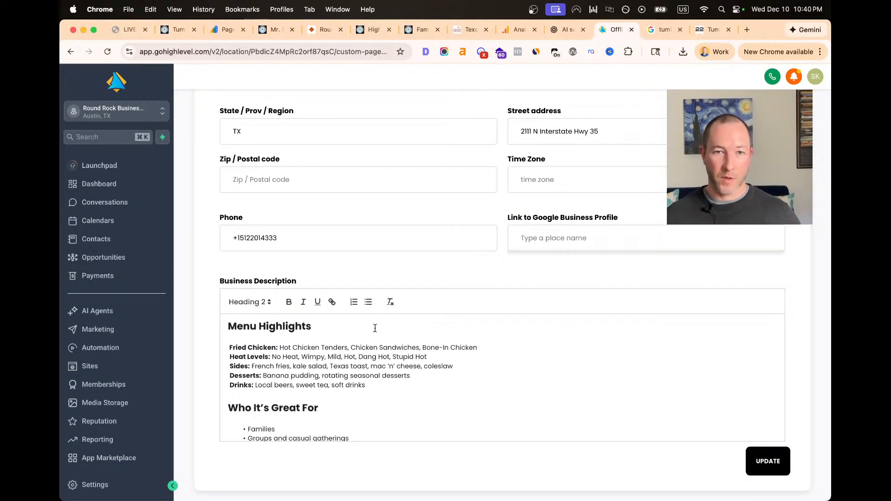
left_click(359, 339)
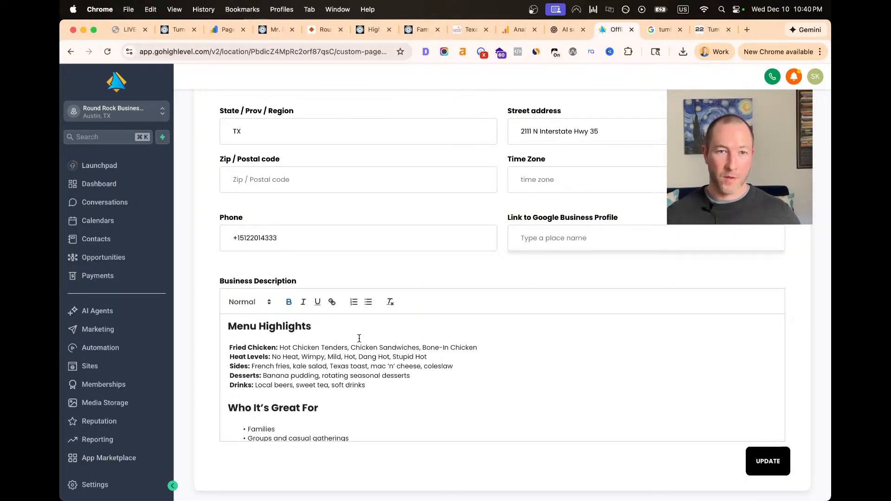
scroll(359, 339, "up", 2)
left_click(315, 362)
scroll(316, 362, "up", 1)
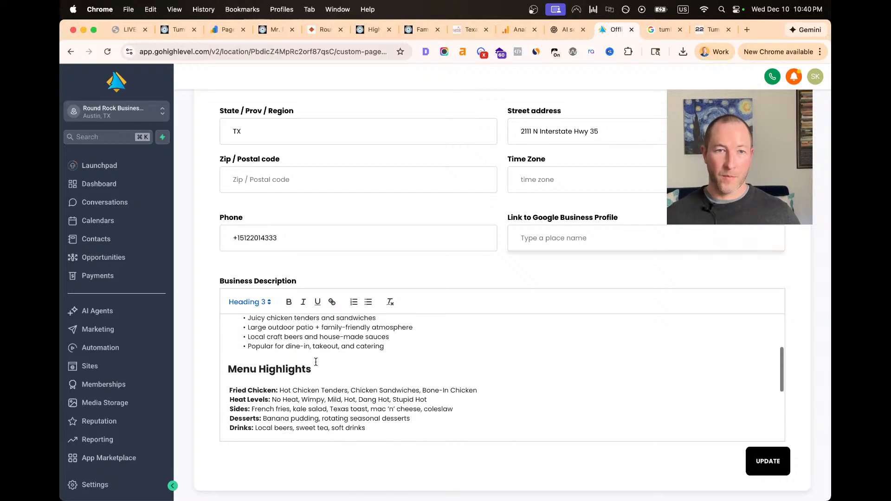
key("Delete")
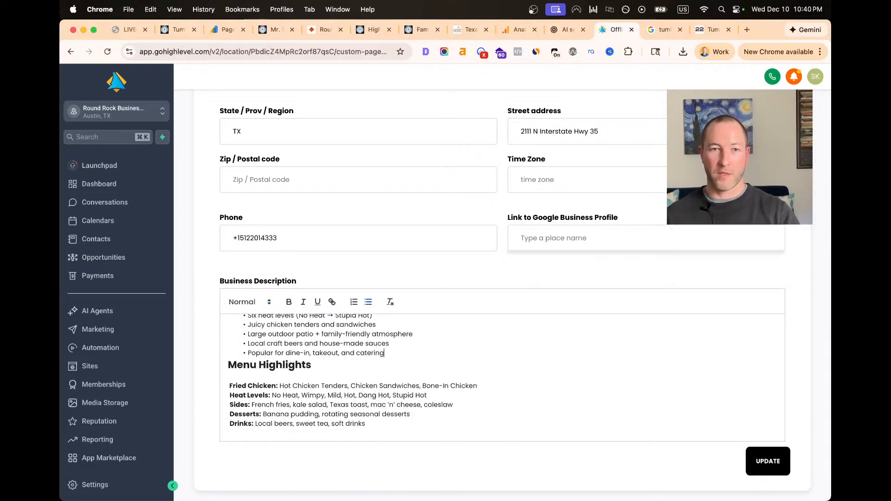
key("Return")
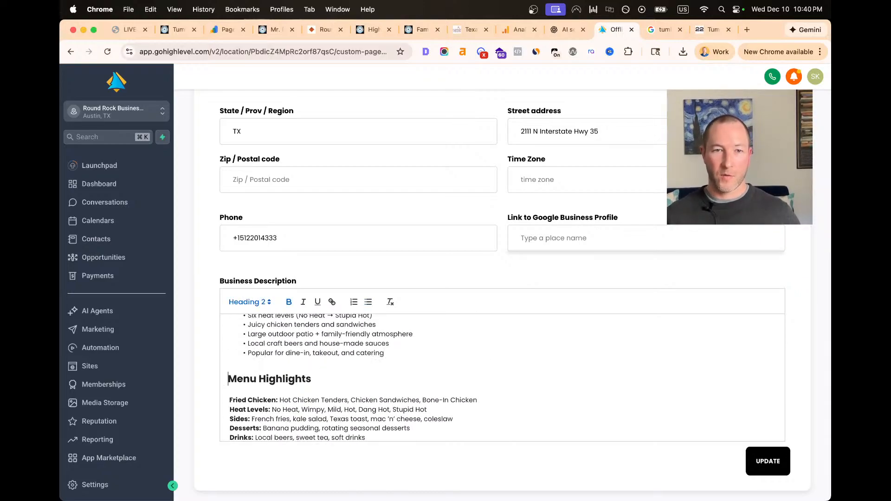
key("Up")
key("BackSpace")
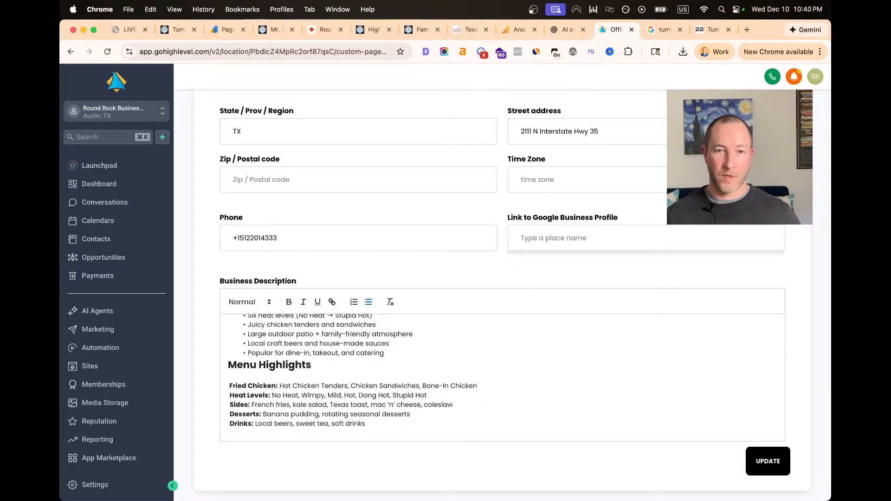
key("Return")
key("Return")
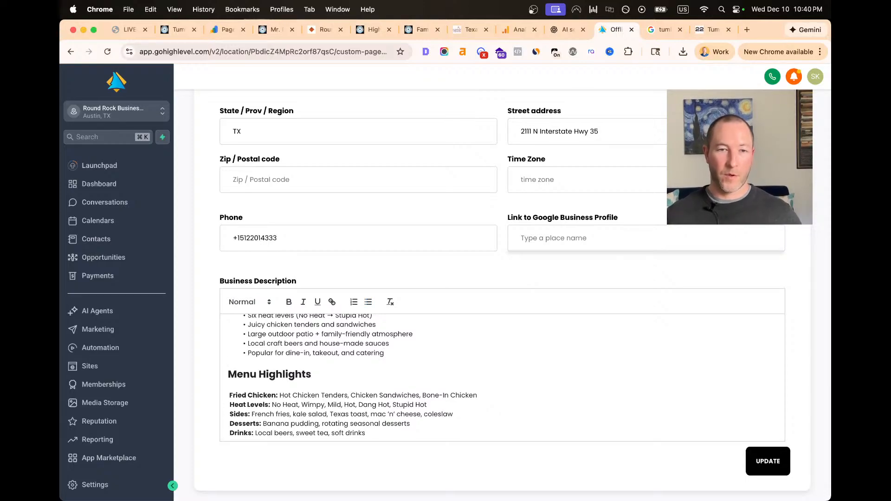
Replace the empty Heading 3 line above "Who It's Great For" in the business description with a Normal blank line
scroll(306, 372, "down", 3)
left_click(307, 372)
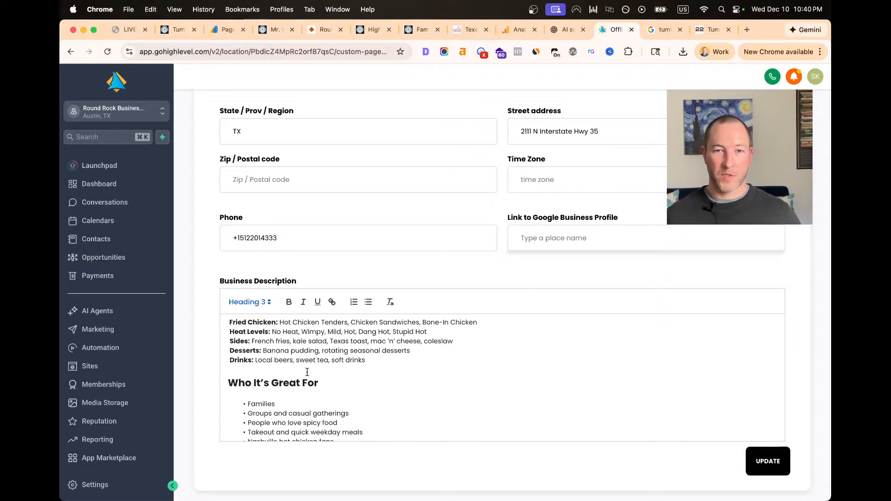
key("BackSpace")
key("Return")
Check the blank lines above "Location & Atmosphere" and "What They're Known For" for heading formatting, and save the updated listing
scroll(307, 372, "down", 3)
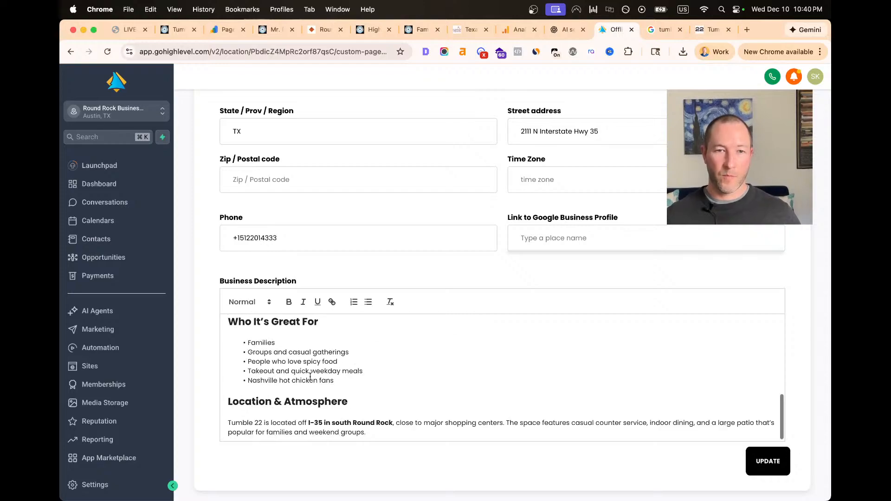
left_click(344, 393)
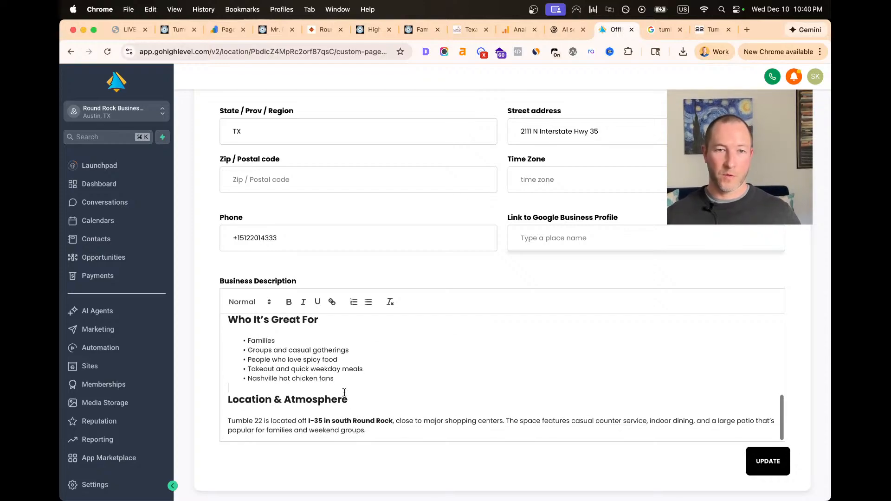
scroll(344, 393, "up", 5)
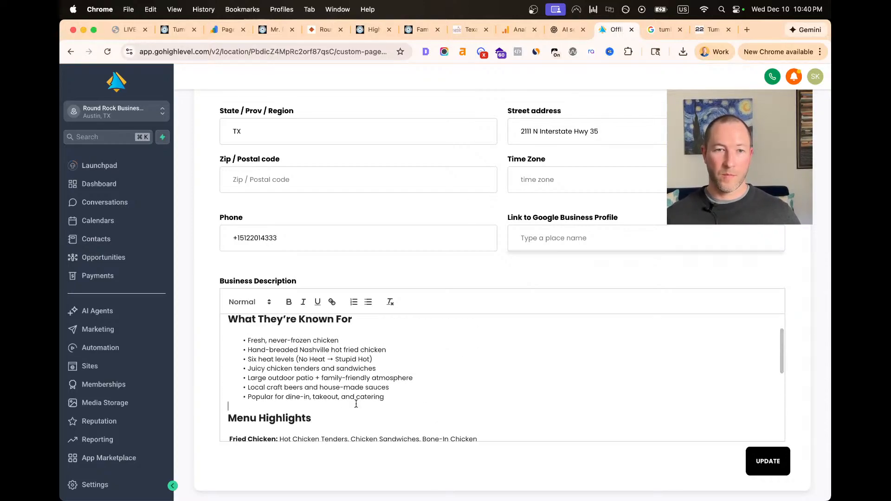
scroll(344, 392, "up", 2)
left_click(320, 355)
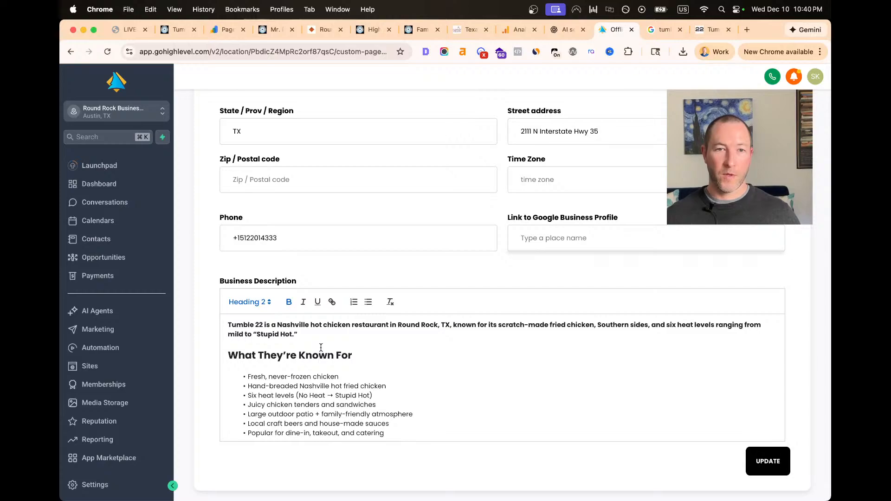
left_click(313, 343)
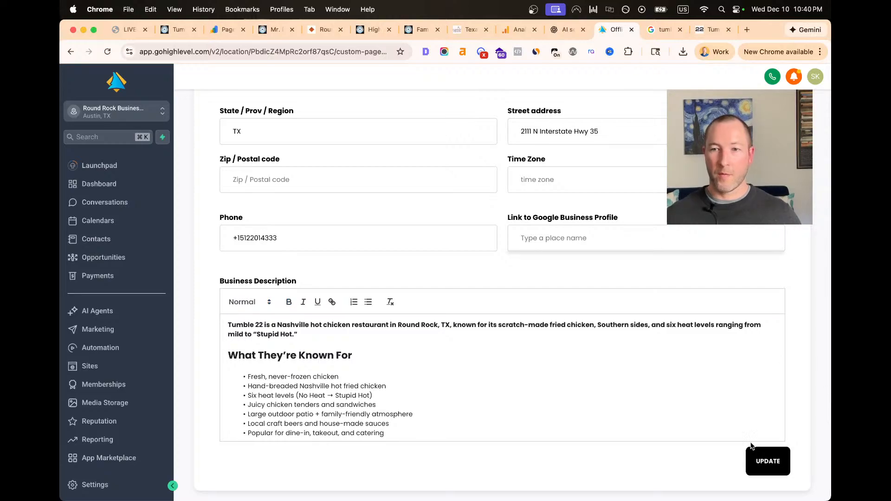
left_click(755, 461)
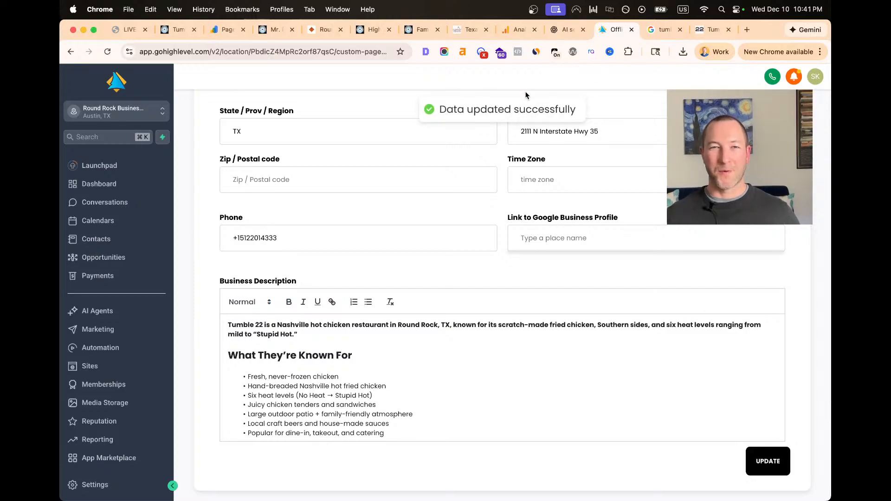
Check the SEO and AEO outline in the Notion notes, and return to the live Tumble 22 page
left_click(127, 29)
left_click(344, 287)
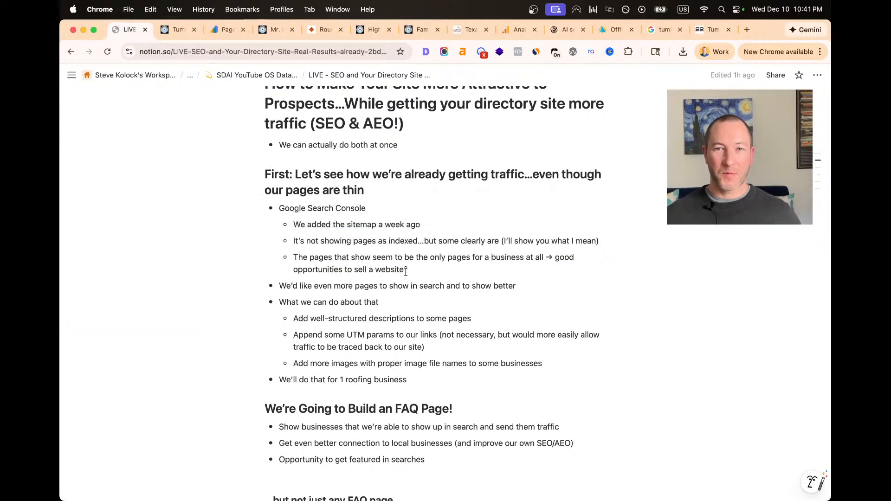
left_click(184, 30)
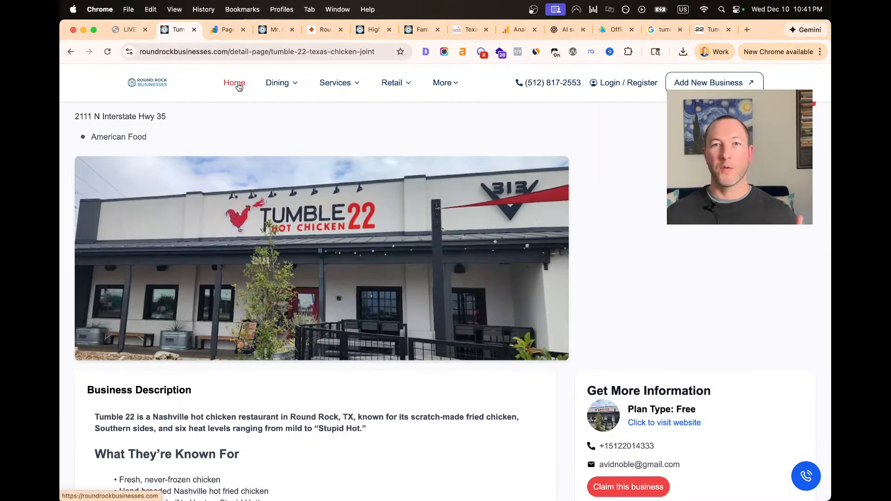
Open the directory's American Food category under Dining, and go to page 2 of its listings to view Tumble 22
mouse_move(279, 84)
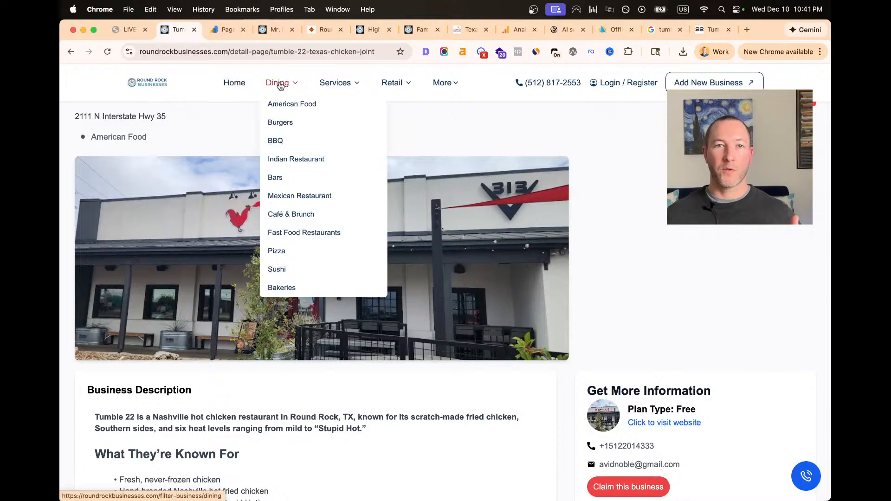
left_click(273, 102)
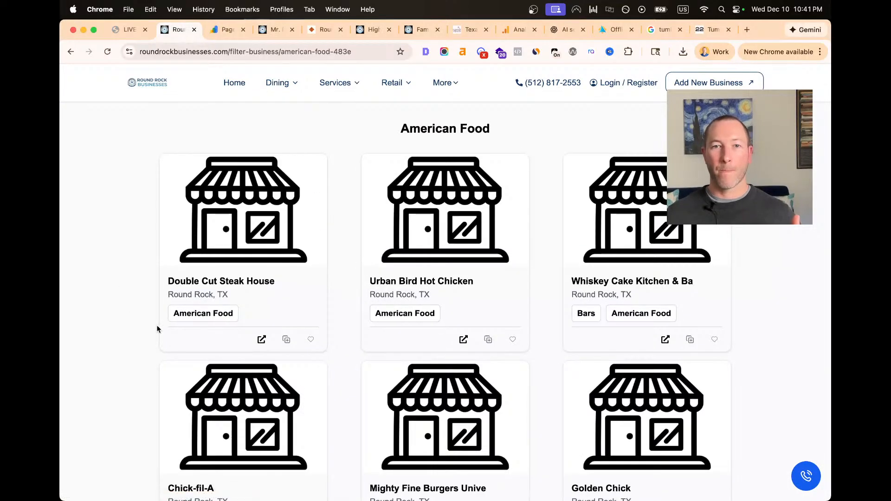
scroll(159, 328, "down", 4)
left_click(433, 441)
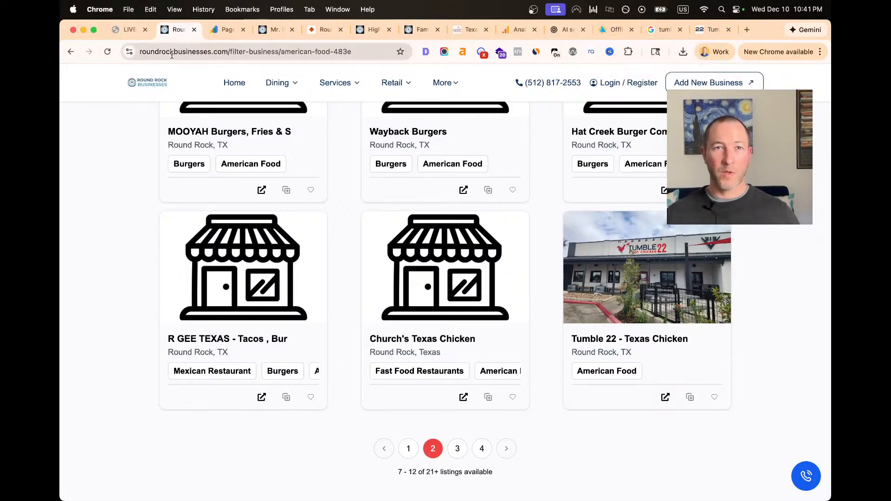
Check the indexed pages report in Google Search Console, and review the Notion notes on indexing and opportunities to sell a website
left_click(223, 34)
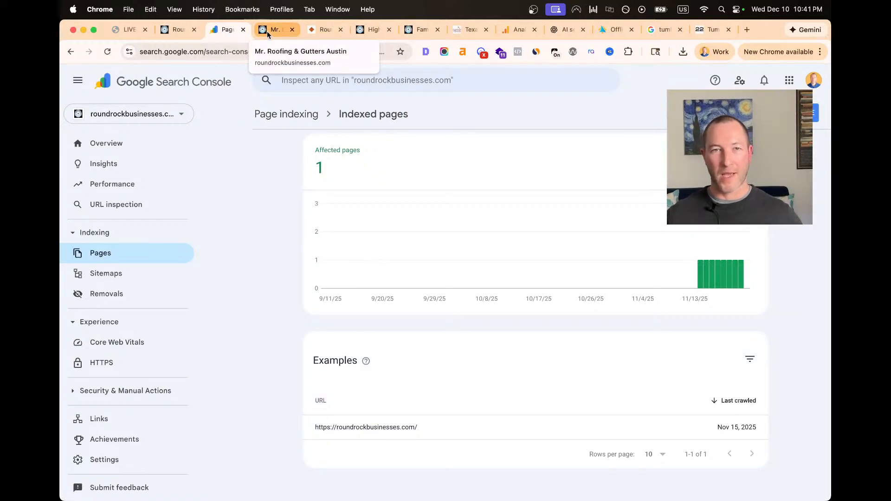
left_click(128, 32)
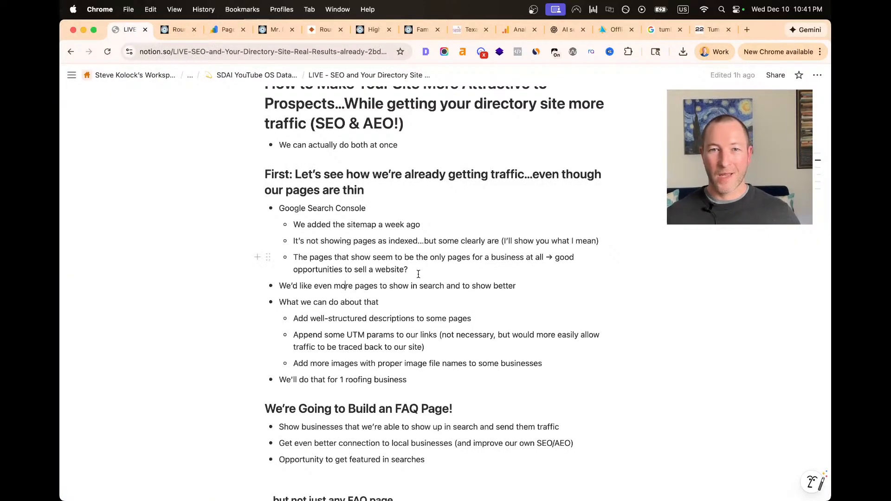
left_click_drag(311, 241, 583, 244)
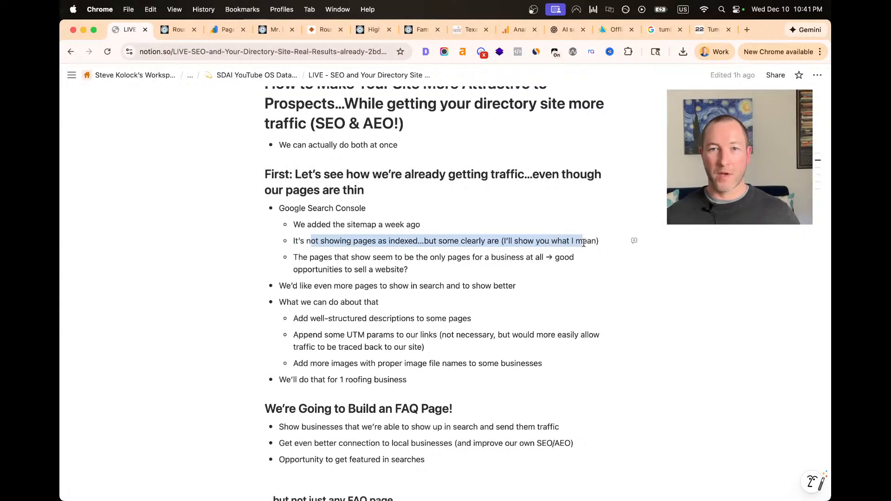
left_click(304, 258)
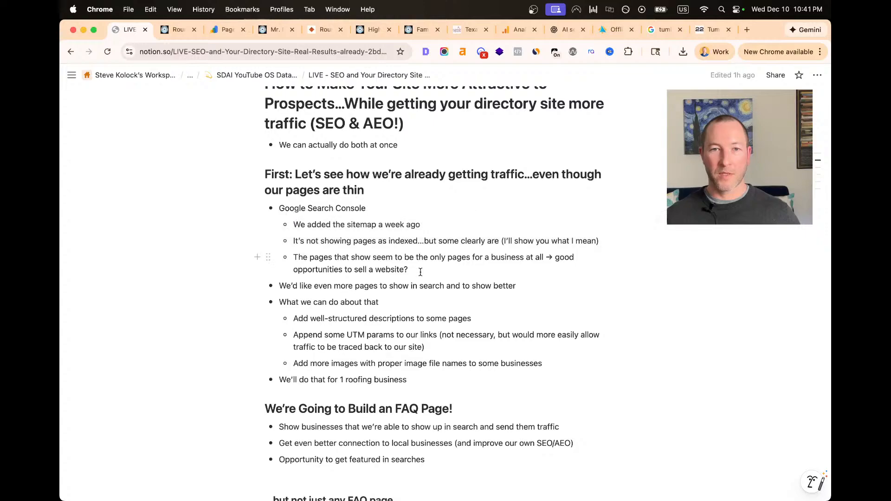
left_click_drag(421, 272, 292, 271)
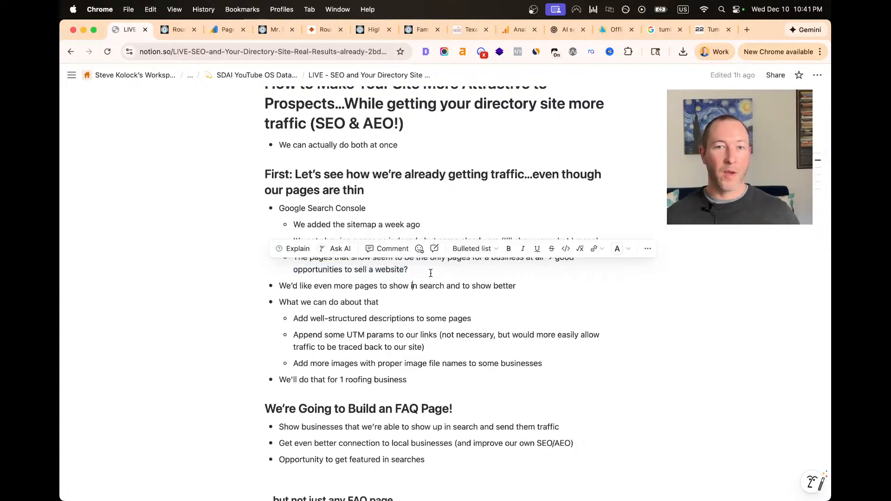
left_click_drag(409, 271, 552, 258)
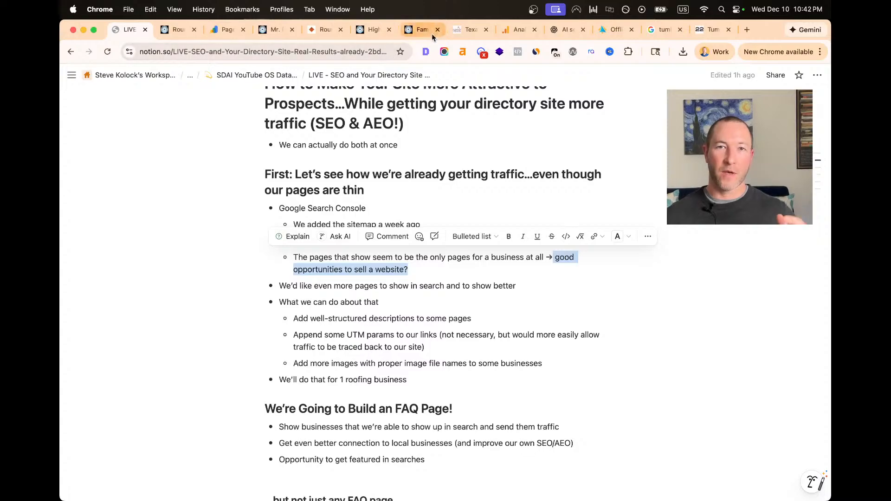
Compare the Family Friend Roofing and Mr. Roofing websites with the High Country Market directory page, and return to the American Food listings
left_click(473, 29)
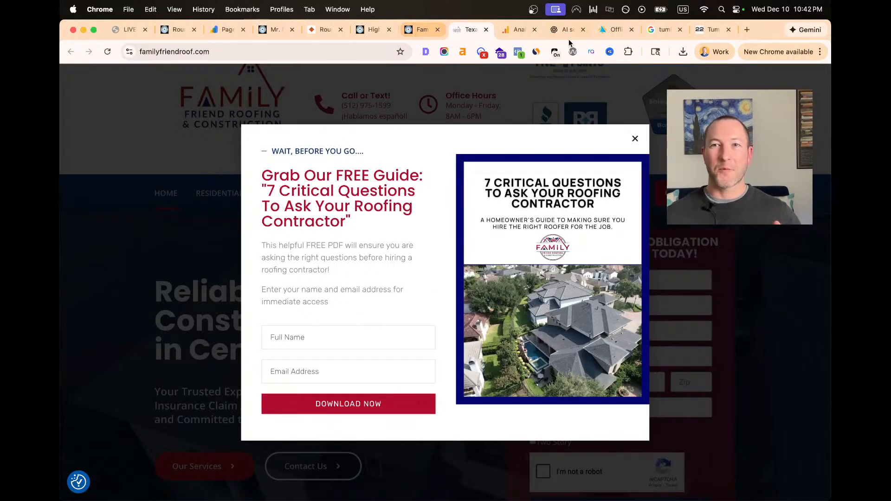
left_click(374, 31)
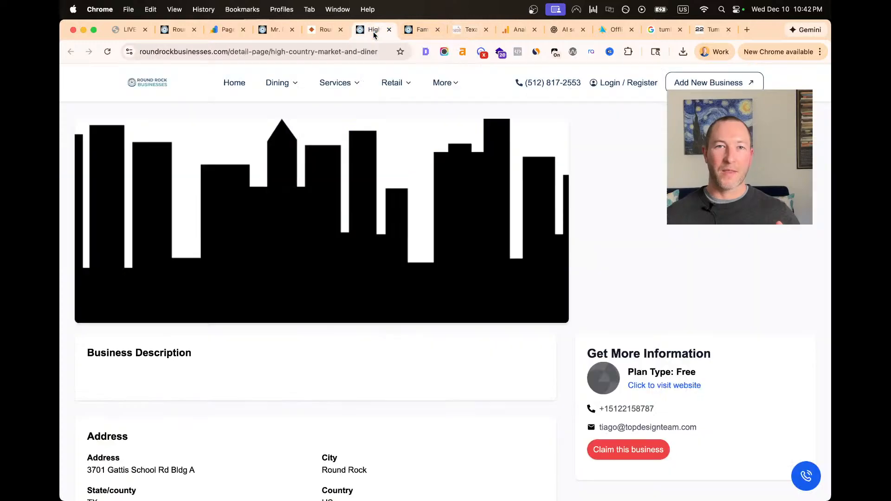
left_click(276, 30)
left_click(312, 30)
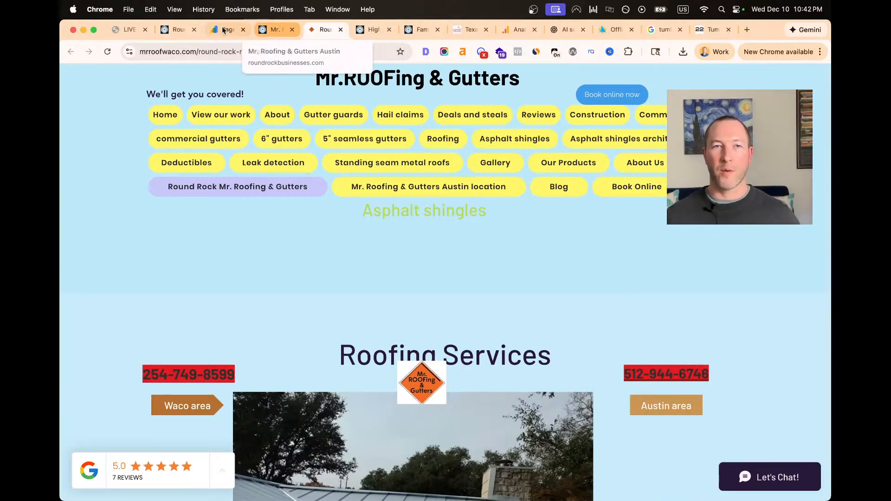
left_click(205, 33)
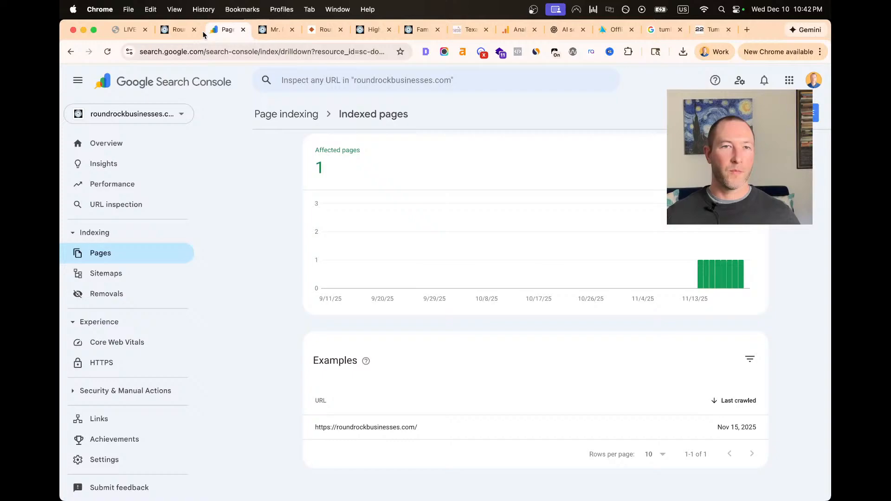
left_click(175, 34)
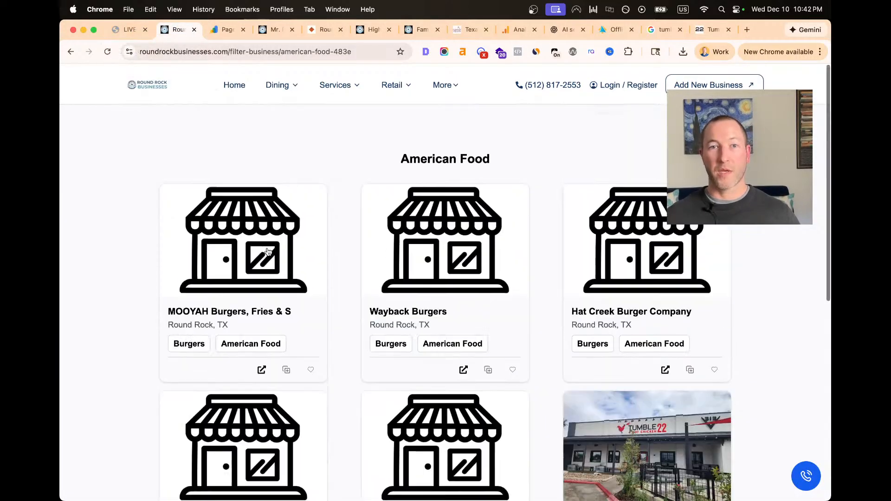
Review the Notion notes on getting more pages to show in search and what can be done about it
left_click(127, 29)
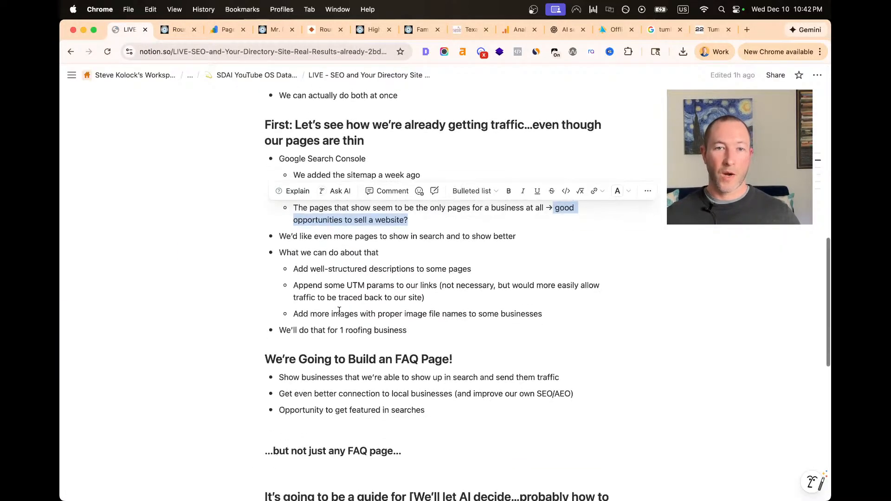
left_click_drag(278, 235, 525, 237)
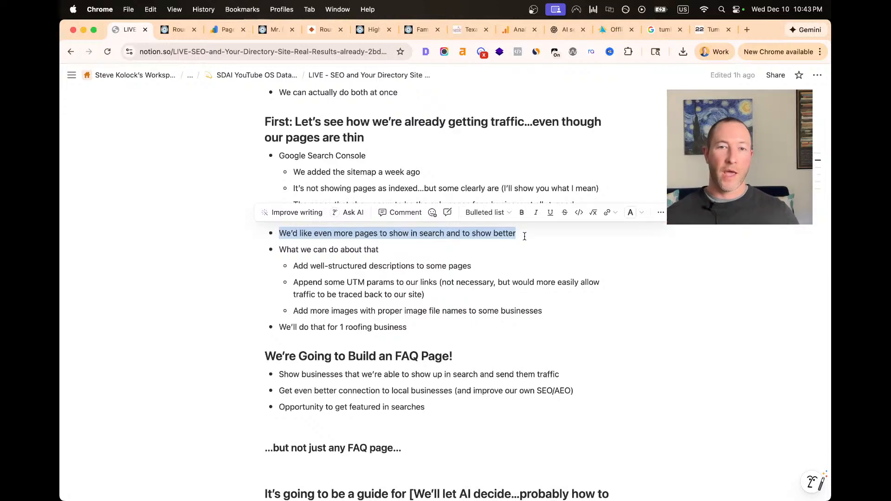
left_click(399, 253)
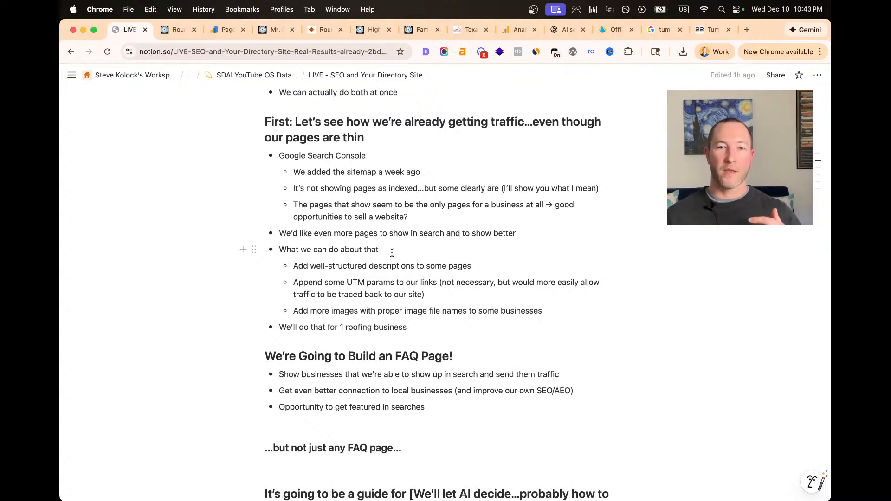
scroll(404, 341, "down", 3)
scroll(405, 343, "down", 1)
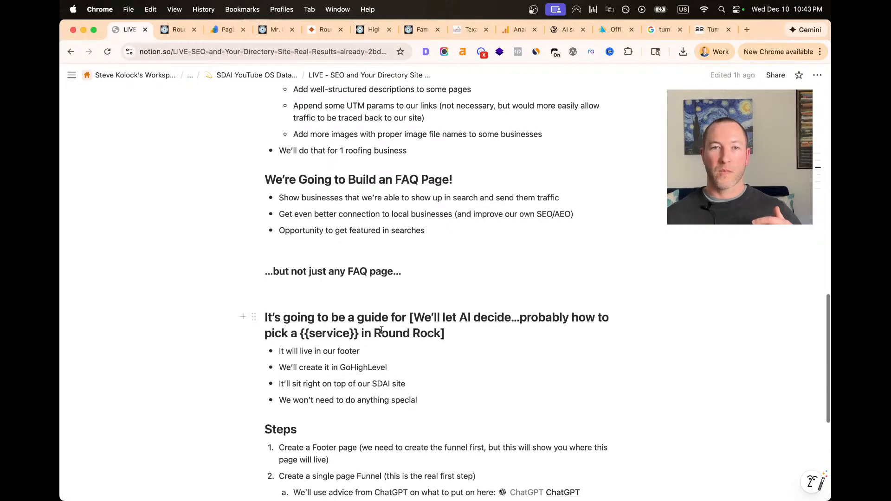
Review the Notion plan for building an FAQ page as a guide on how to pick a service in Round Rock
left_click_drag(263, 180, 512, 229)
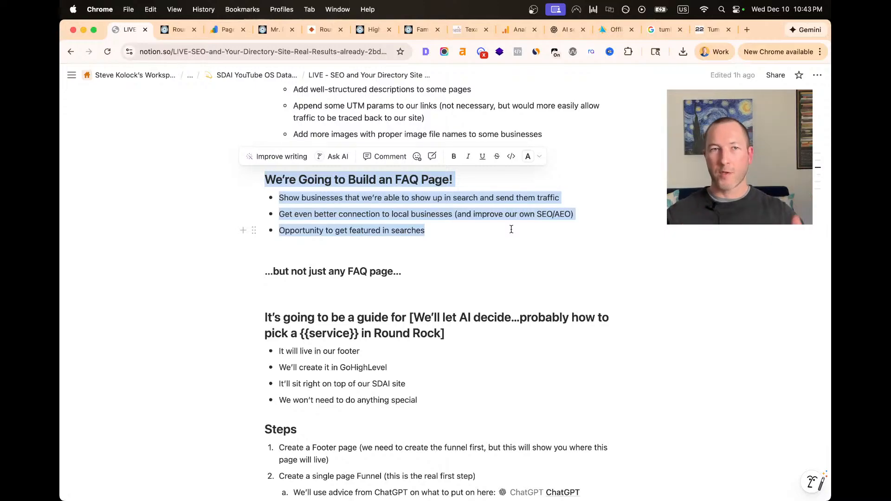
left_click(261, 267)
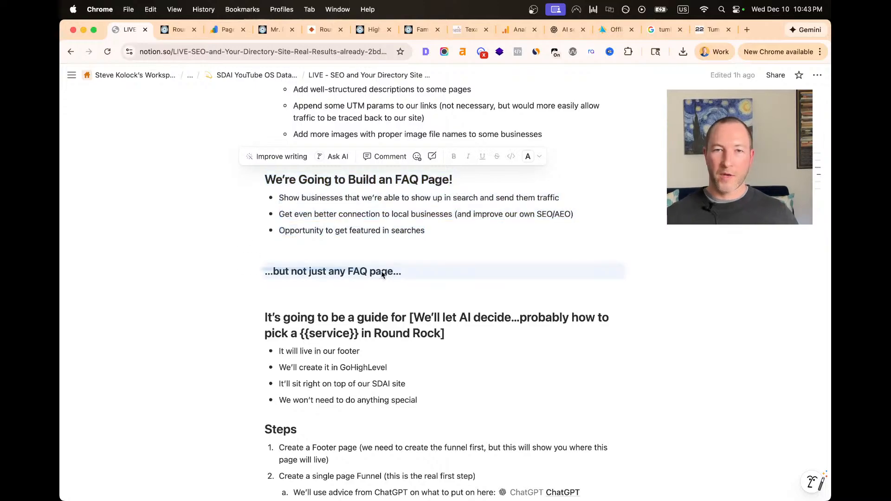
left_click(381, 317)
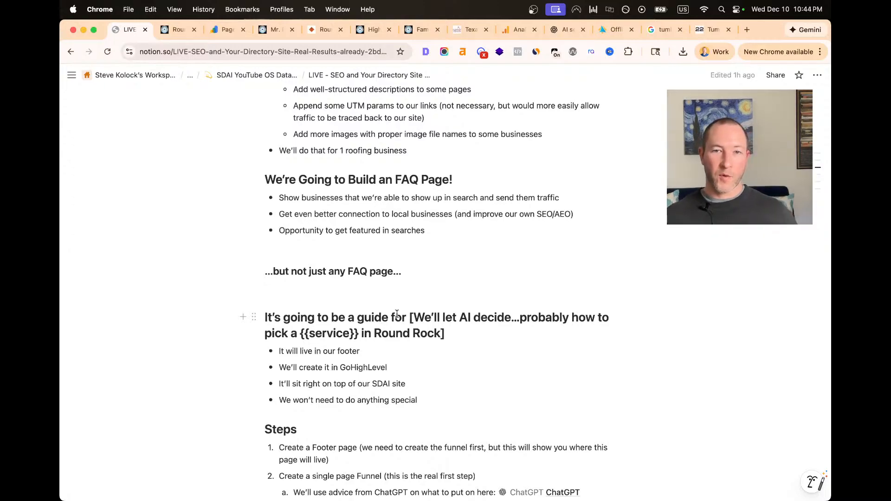
left_click_drag(408, 318, 457, 329)
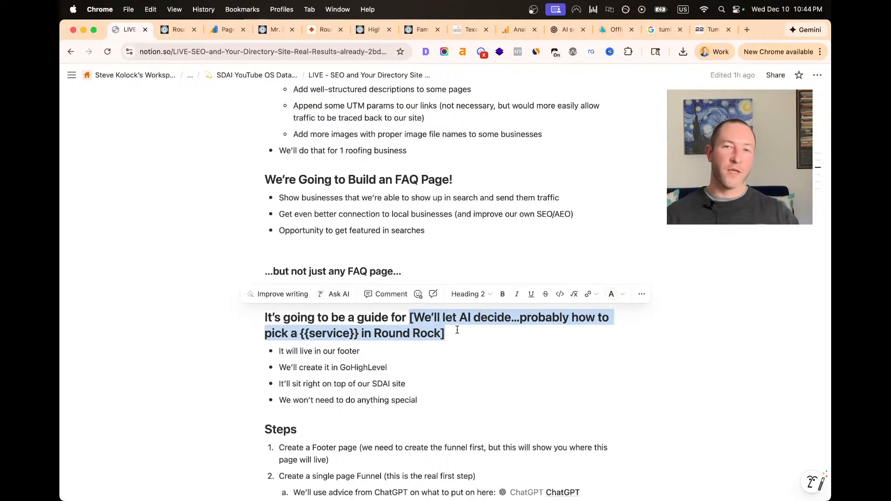
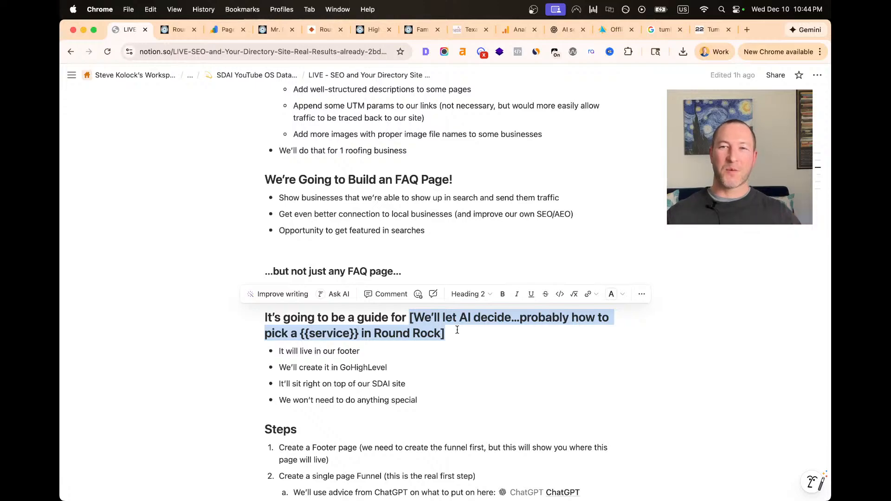
Switch to the ChatGPT conversation and look back through its advice on AI search for the directory and business websites
left_click(559, 31)
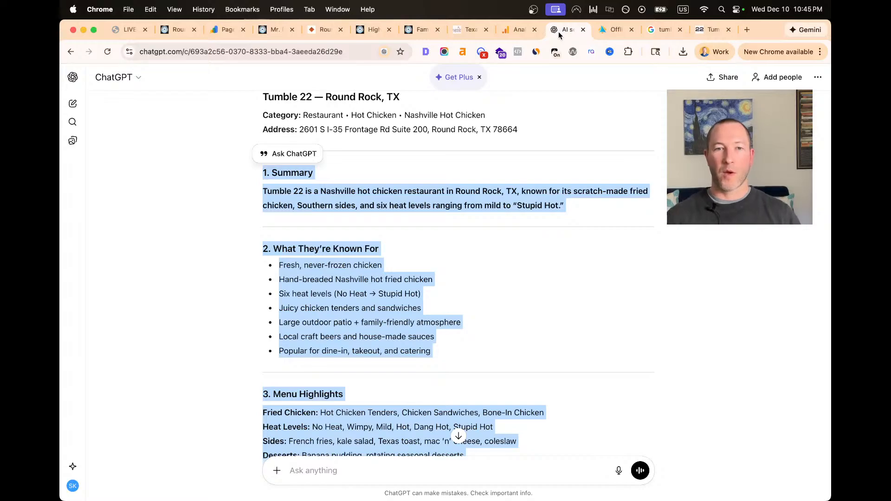
left_click(511, 263)
scroll(511, 263, "up", 15)
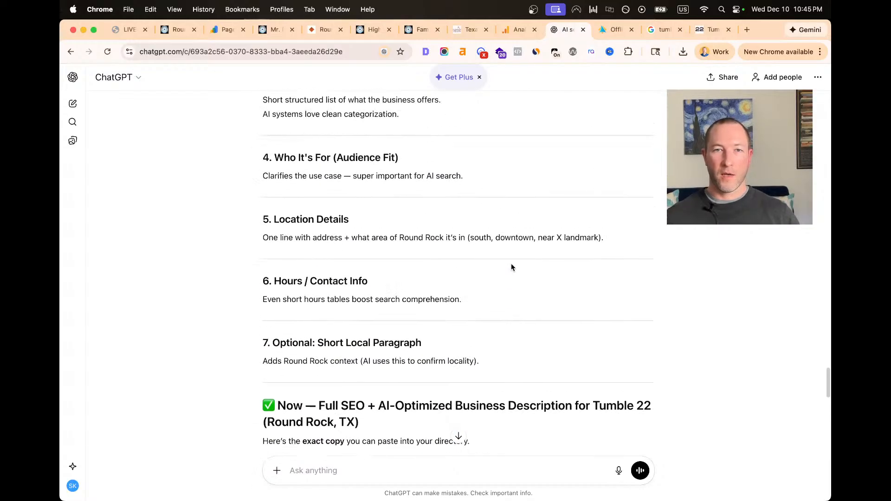
scroll(511, 263, "up", 15)
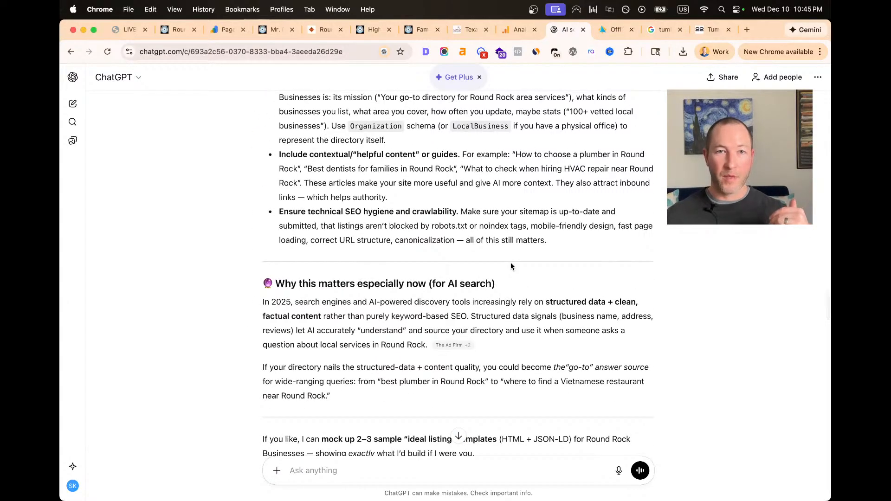
scroll(511, 266, "up", 10)
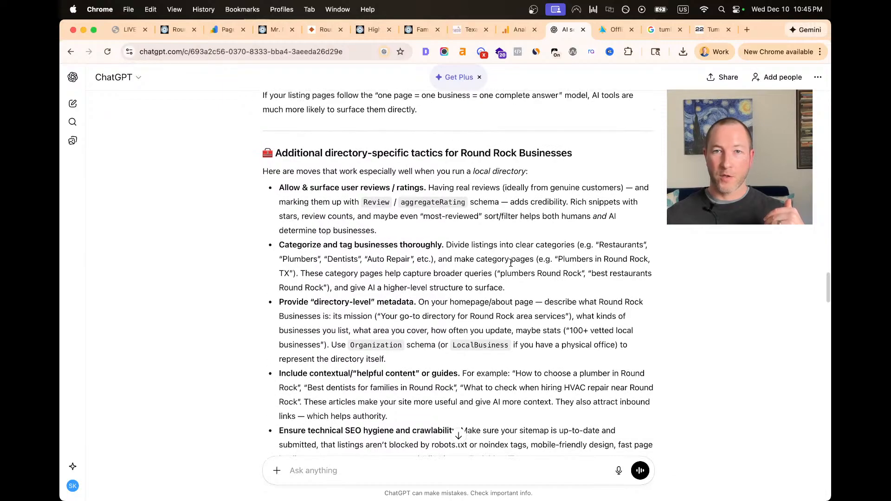
scroll(274, 202, "up", 15)
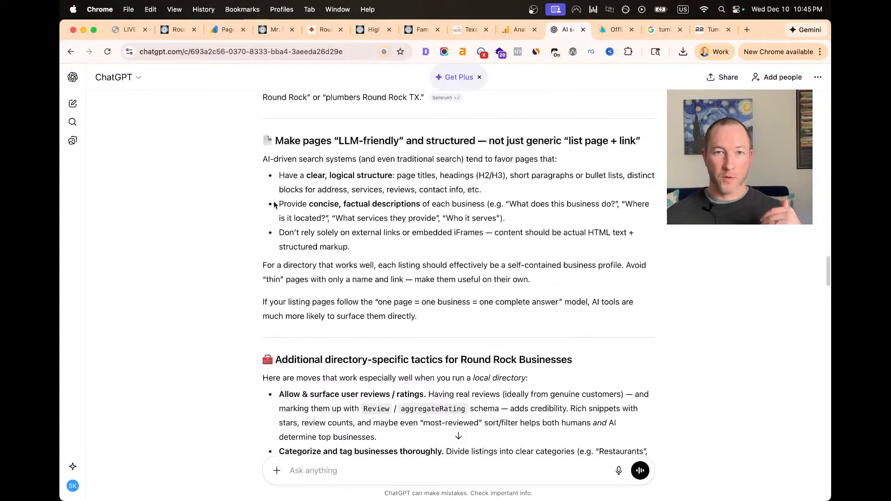
scroll(274, 202, "up", 15)
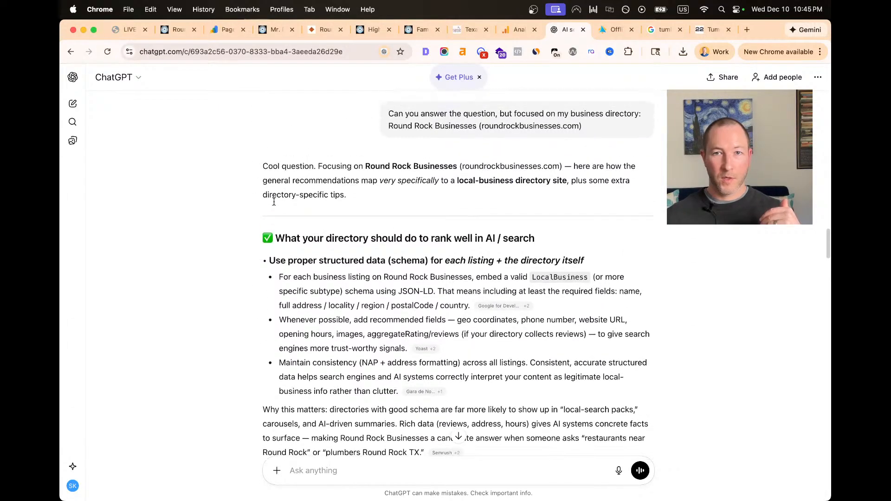
scroll(274, 205, "up", 12)
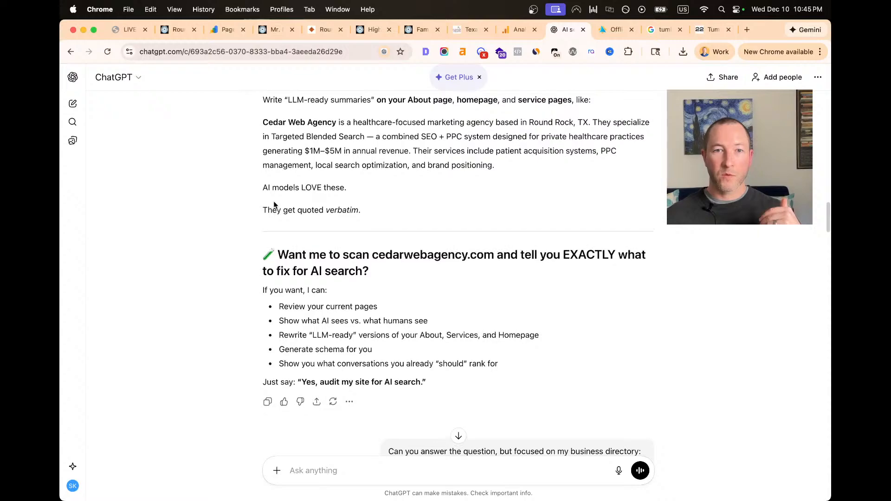
scroll(274, 205, "up", 15)
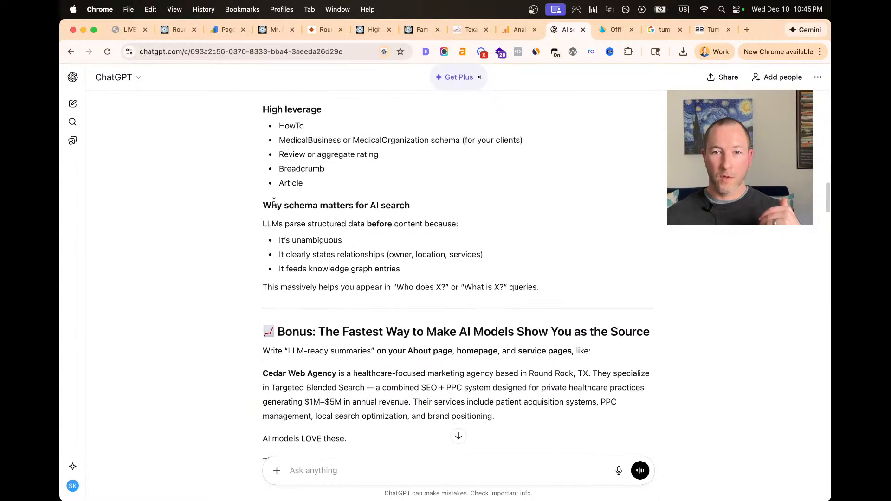
scroll(274, 203, "up", 17)
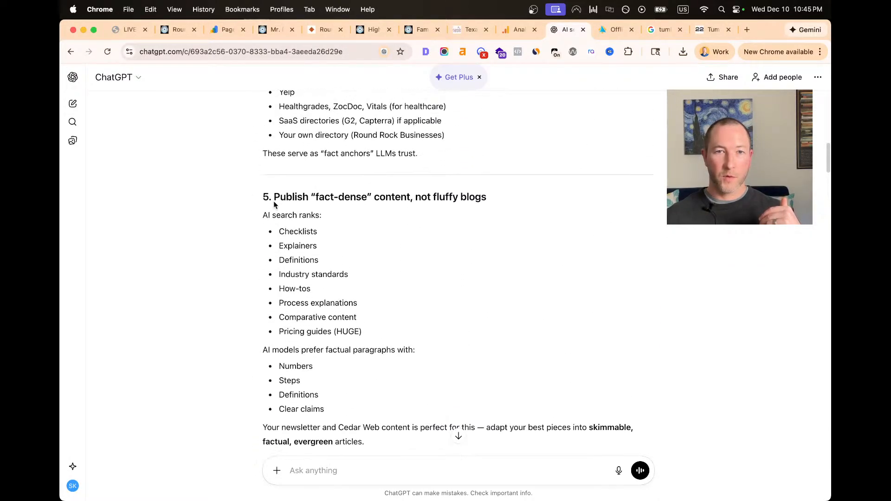
scroll(274, 205, "up", 20)
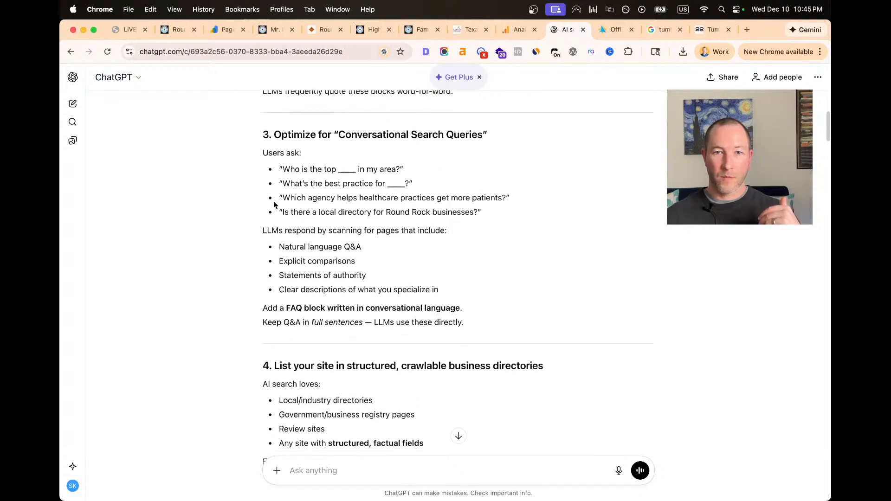
Copy the "Include contextual/'helpful content' or guides" recommendation from ChatGPT's directory-specific tactics for Round Rock Businesses
scroll(274, 205, "down", 20)
scroll(274, 205, "down", 20)
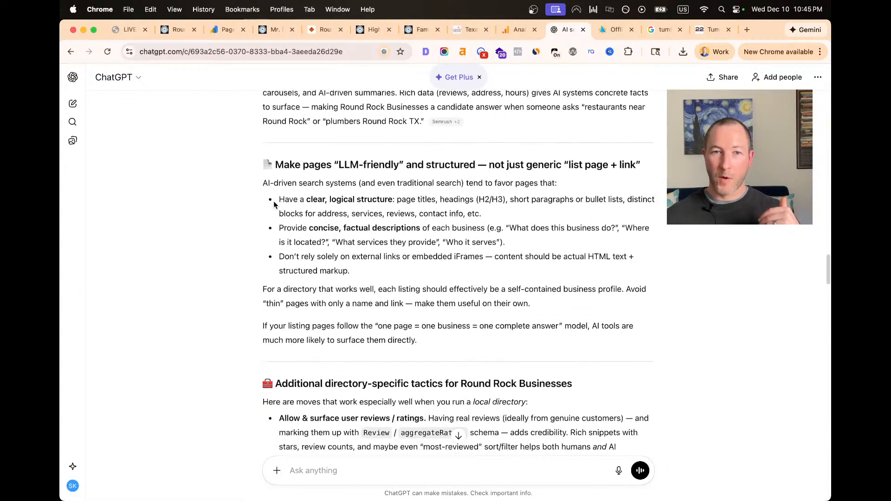
scroll(274, 202, "down", 10)
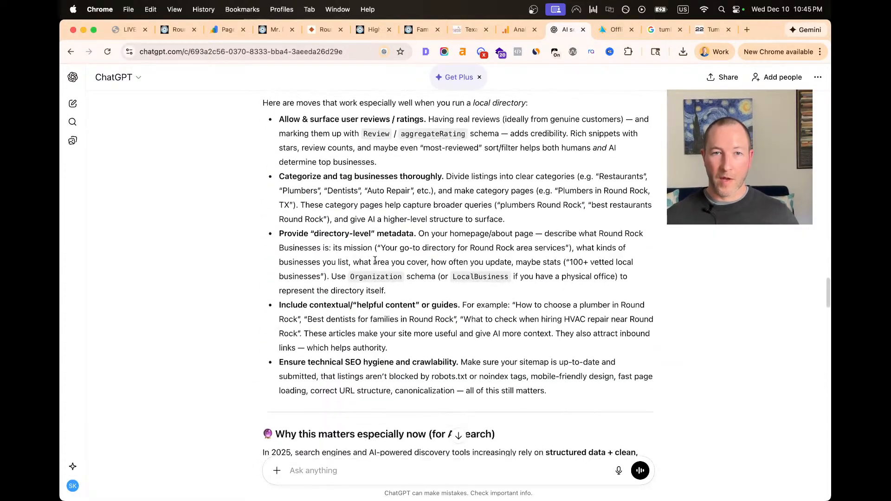
scroll(375, 260, "down", 2)
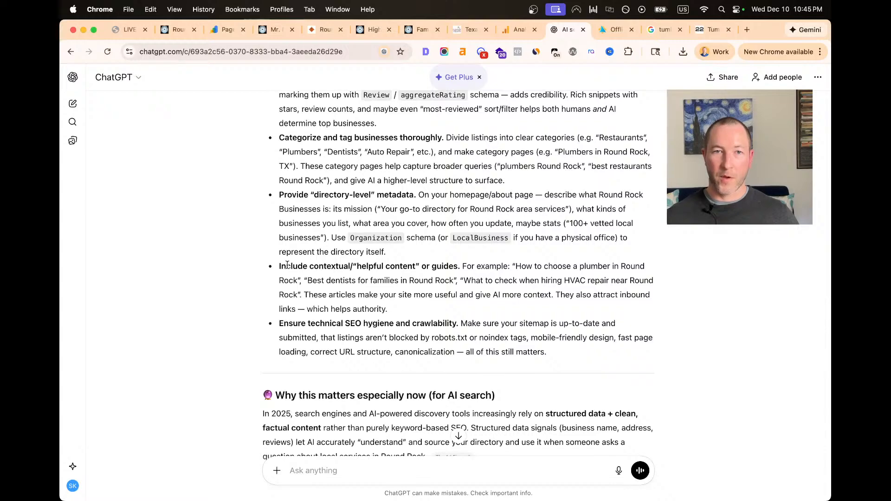
left_click_drag(281, 265, 501, 312)
key("super+c")
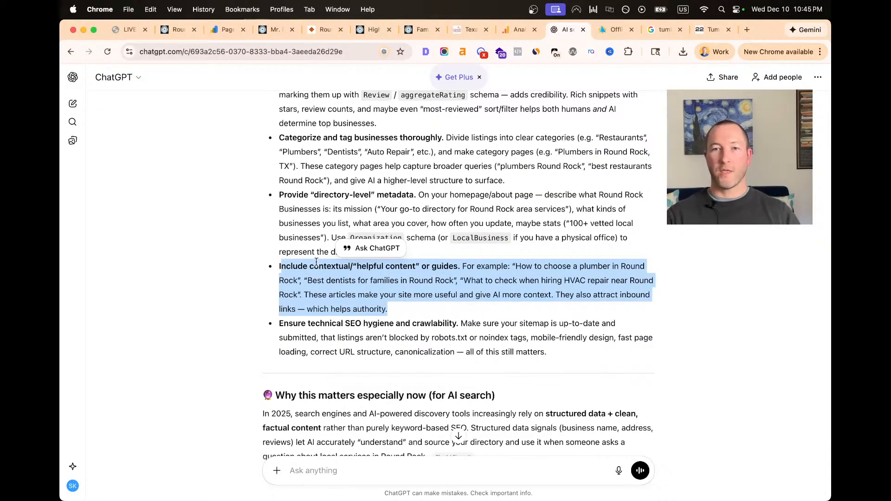
left_click(484, 279)
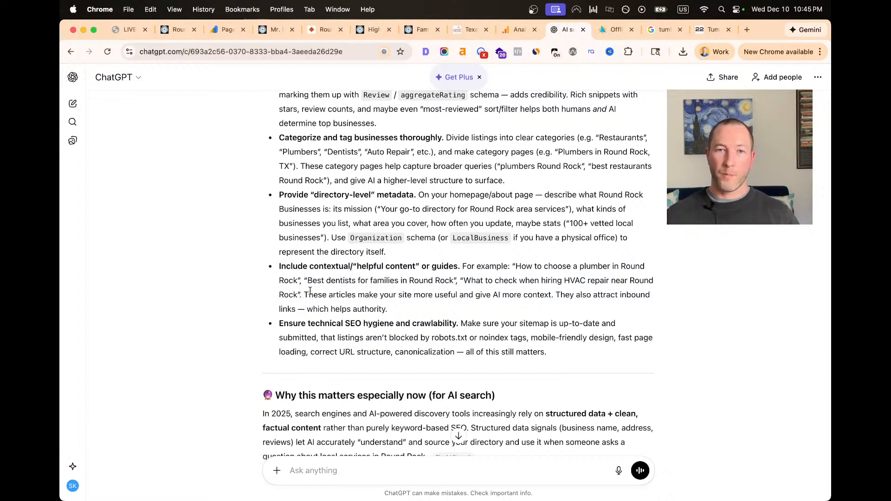
Enlarge the ChatGPT page and examine the example guide topics in the "helpful content" recommendation for plumbers, dentists and HVAC repair
left_click_drag(304, 281, 459, 280)
key("super+equal")
key("super+equal")
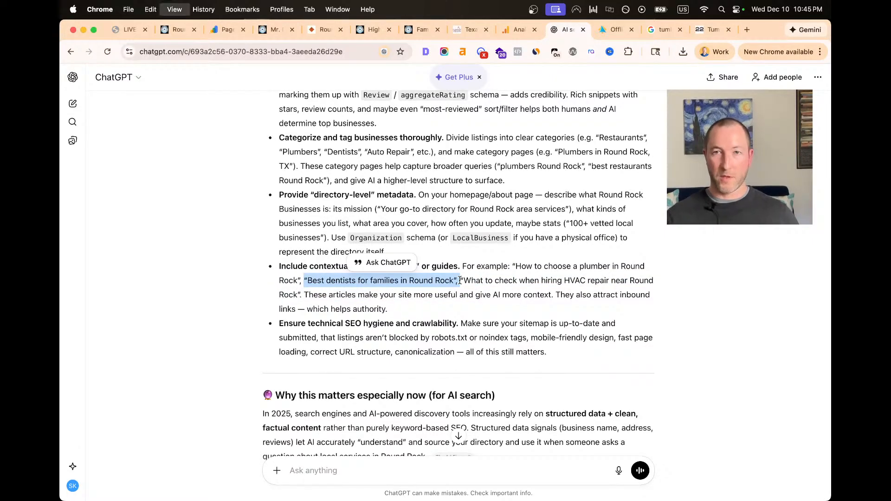
left_click(469, 301)
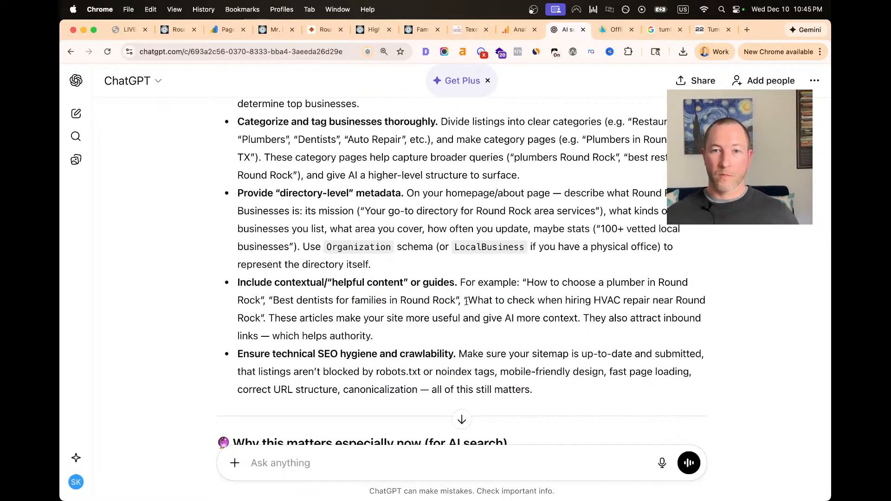
left_click_drag(470, 301, 263, 315)
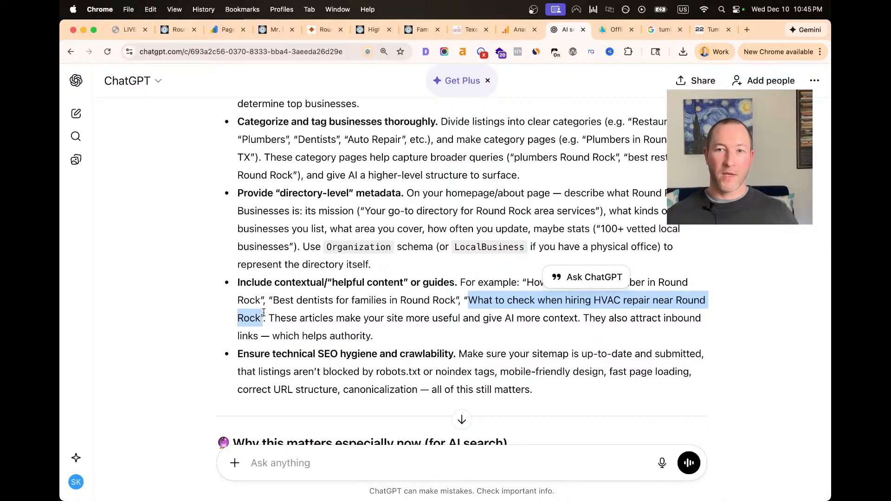
left_click(409, 318)
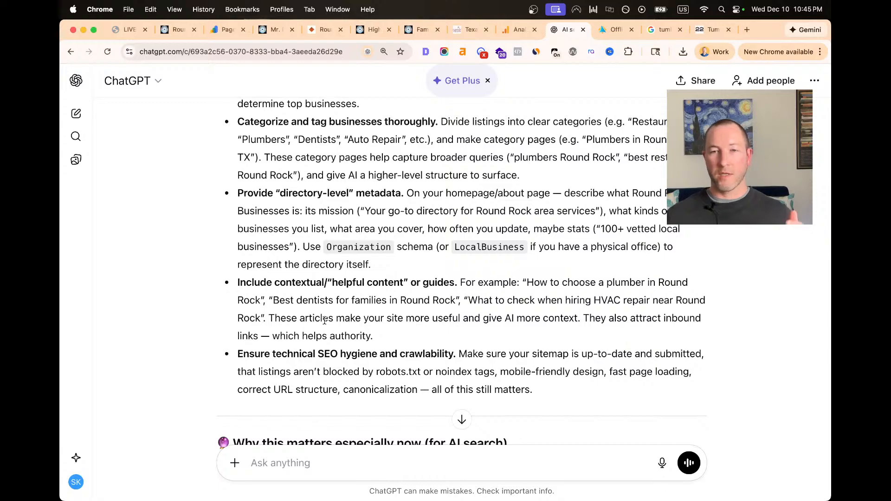
left_click_drag(269, 300, 458, 300)
left_click_drag(523, 283, 271, 300)
left_click_drag(463, 300, 266, 317)
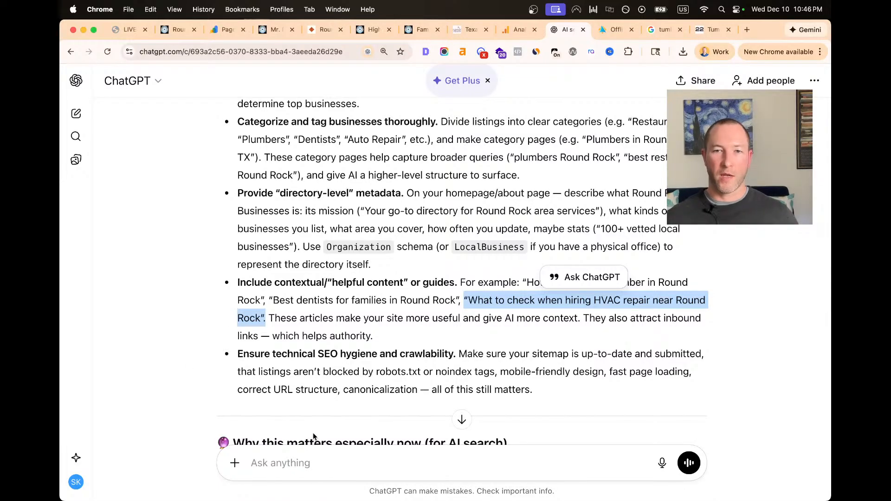
left_click(436, 348)
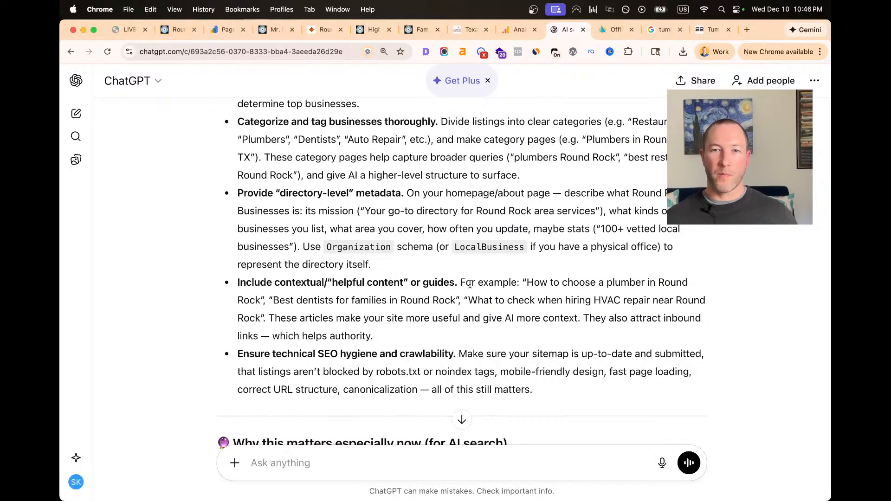
Copy the full "Include contextual/'helpful content' or guides" bullet, including its example topics, for reuse in a new prompt
scroll(269, 222, "down", 5)
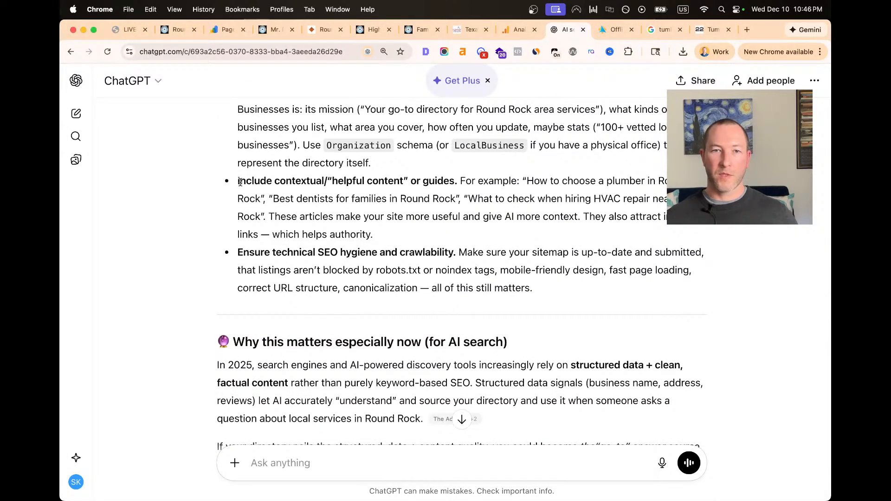
left_click_drag(238, 181, 411, 234)
scroll(416, 418, "down", 20)
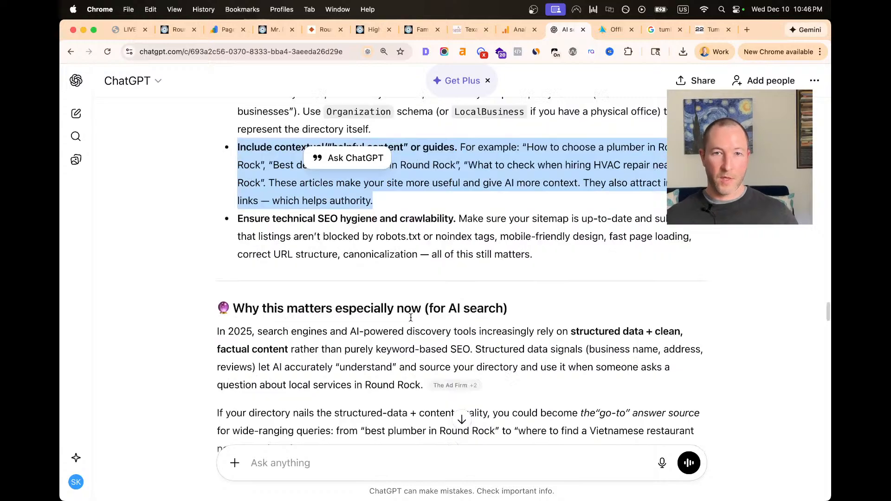
Begin a ChatGPT prompt with "I want to create a guide for SEO to fulfill this:" followed by the copied recommendation and a blank line
left_click(415, 457)
type("I want to create aa ")
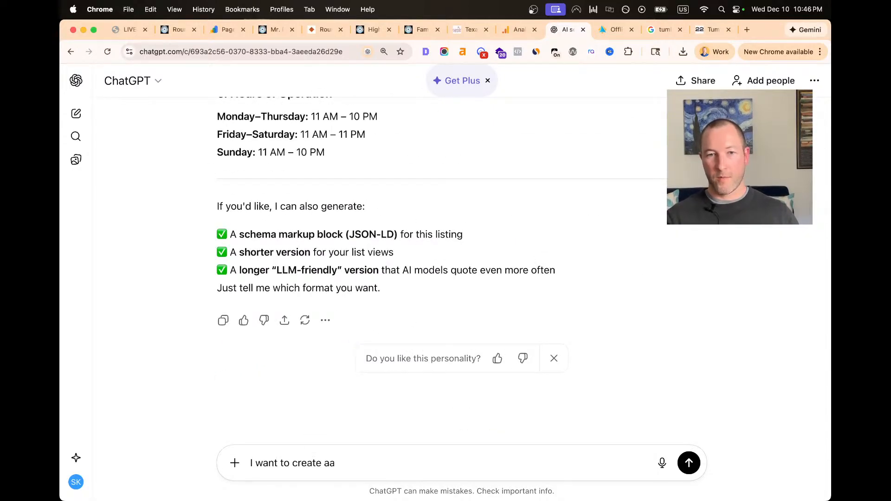
type("guide")
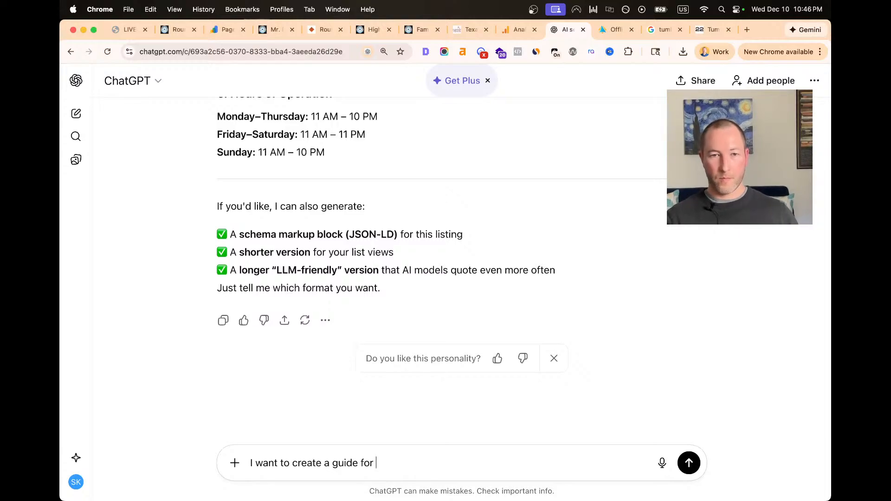
type(" for")
key("alt+shift+Left")
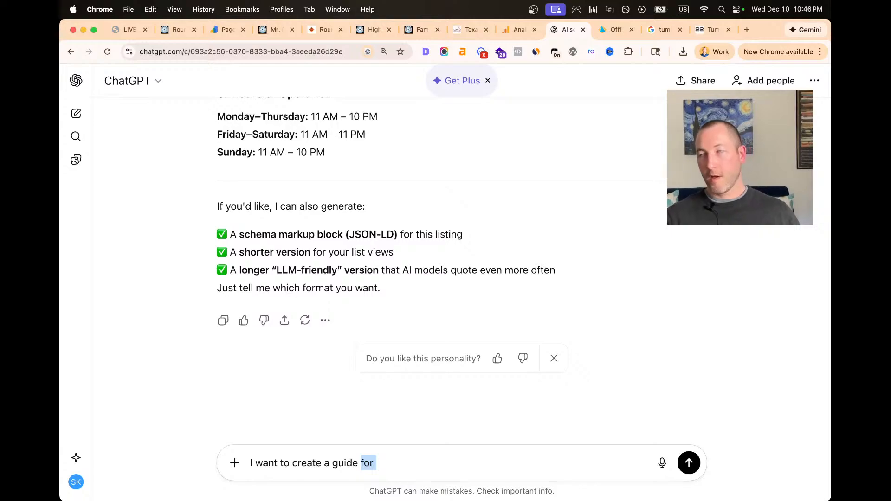
type("so")
key("BackSpace")
key("BackSpace")
type("for SE")
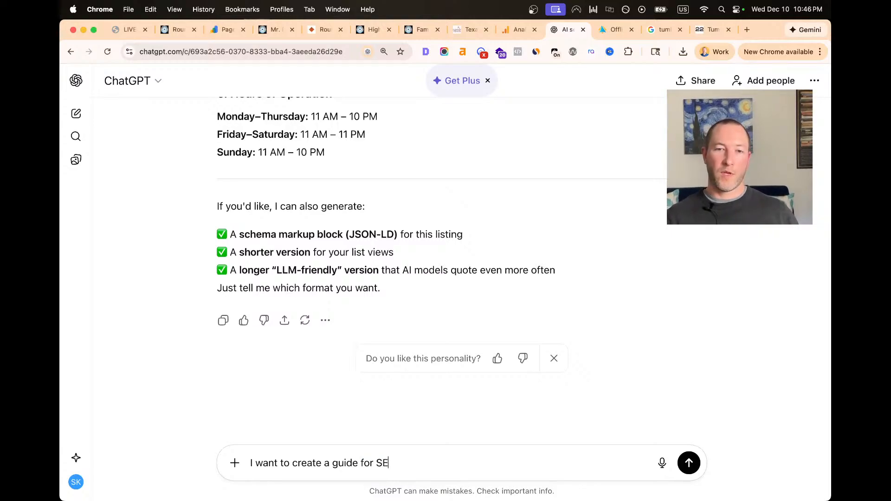
type("O to fulfill this:")
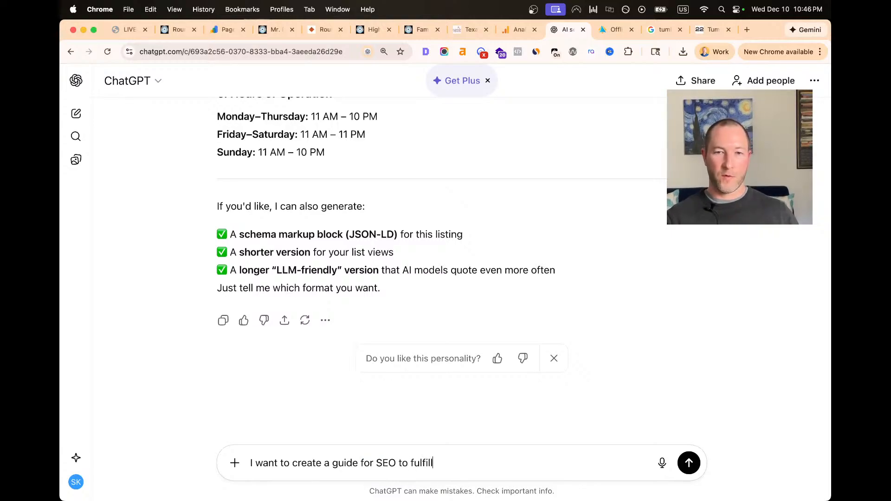
key("super+v")
key("shift+Return")
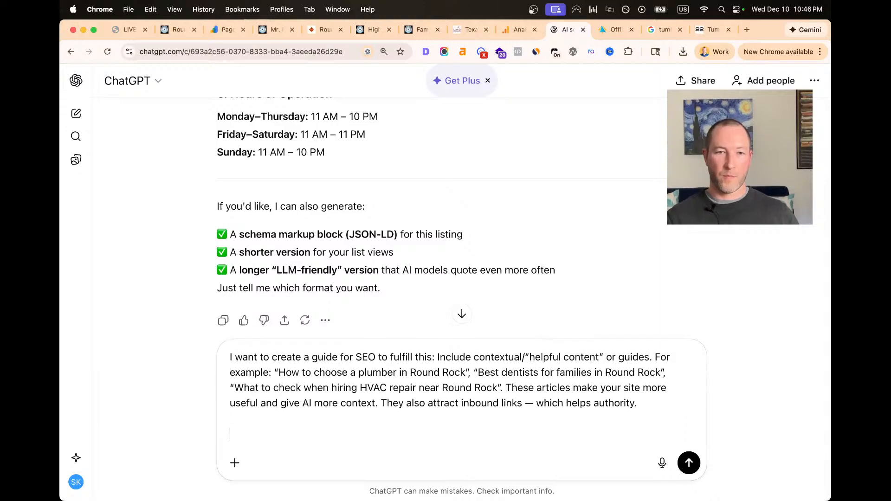
Add "But I want to focus on Roofers. Could you help me do that?" to the prompt and send it
type("But I want")
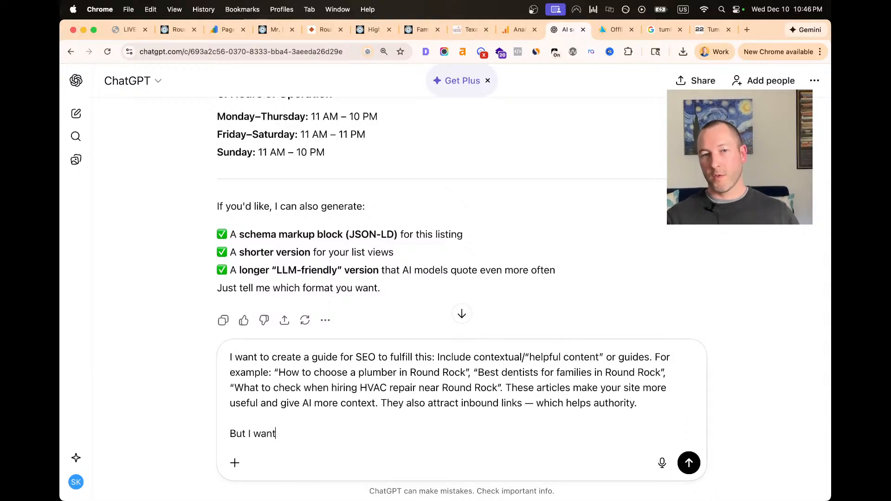
type(" to focus on Ro")
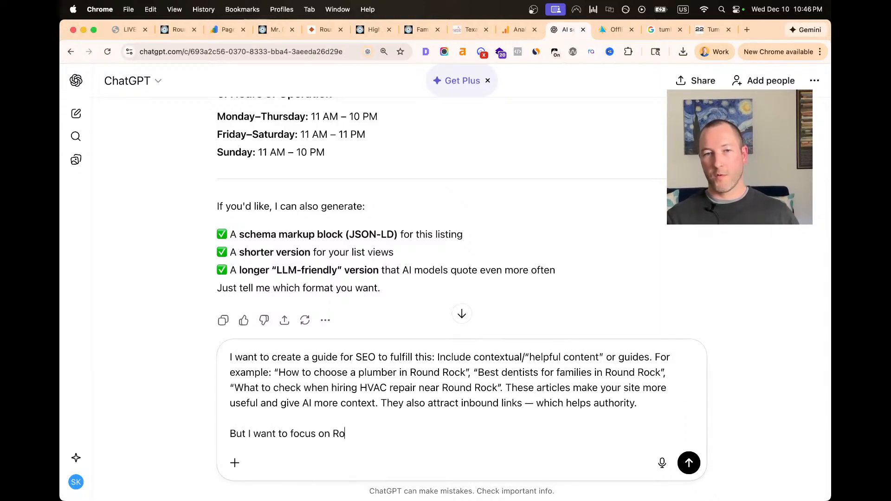
type("ofers. Could you ")
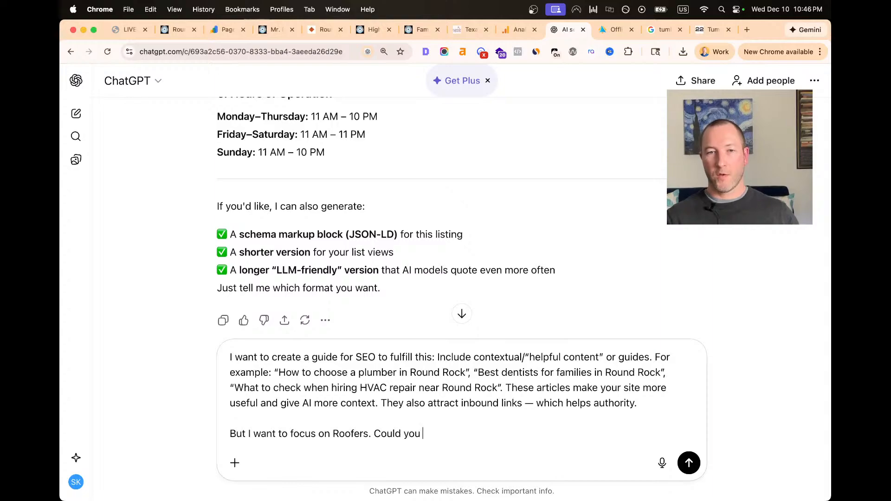
type("help me")
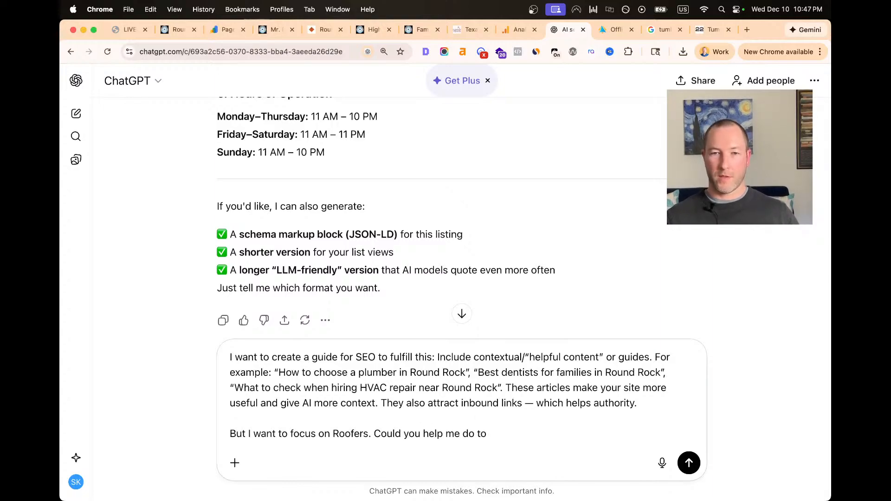
type(" do that?")
key("Return")
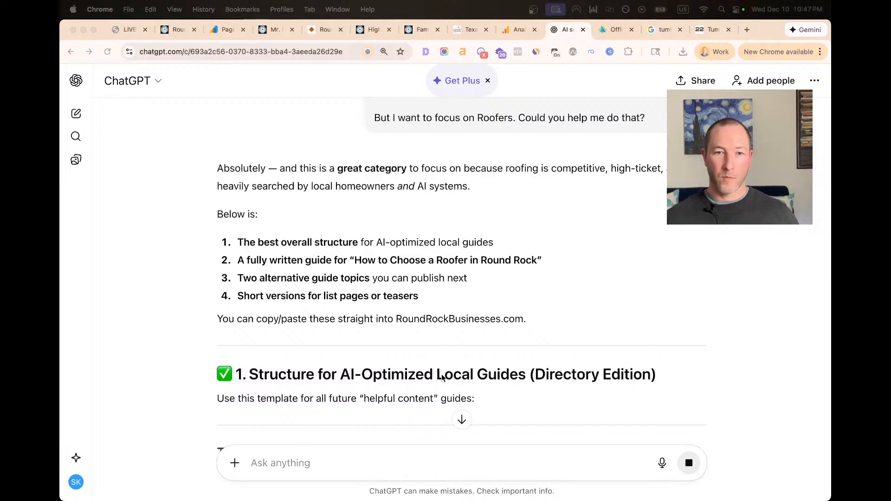
Read the opening list of what ChatGPT's roofer answer covers, from the overall structure to the short versions
scroll(291, 320, "up", 3)
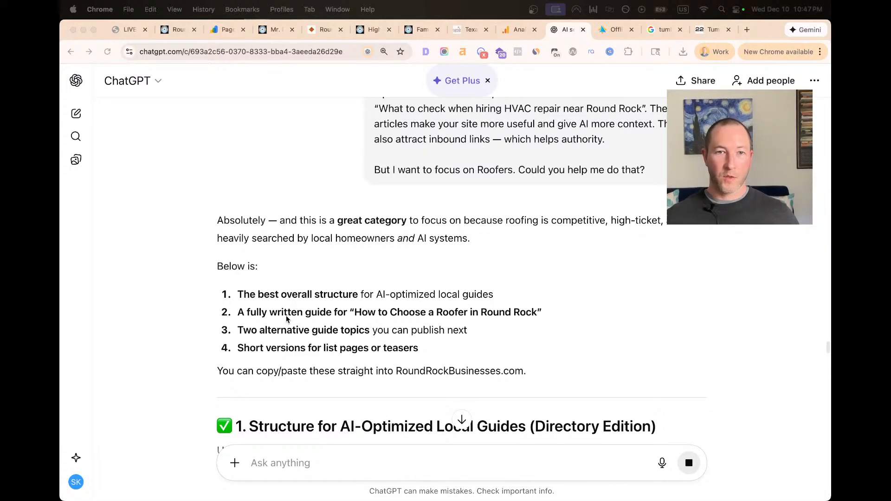
left_click(411, 332)
left_click_drag(429, 343, 237, 302)
left_click(368, 295)
left_click_drag(370, 295, 427, 304)
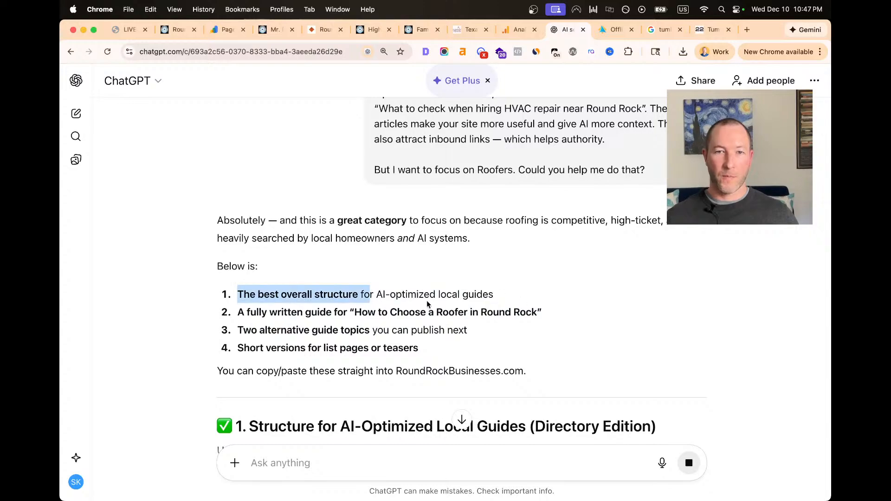
left_click(427, 303)
scroll(302, 267, "down", 3)
left_click_drag(244, 205, 542, 232)
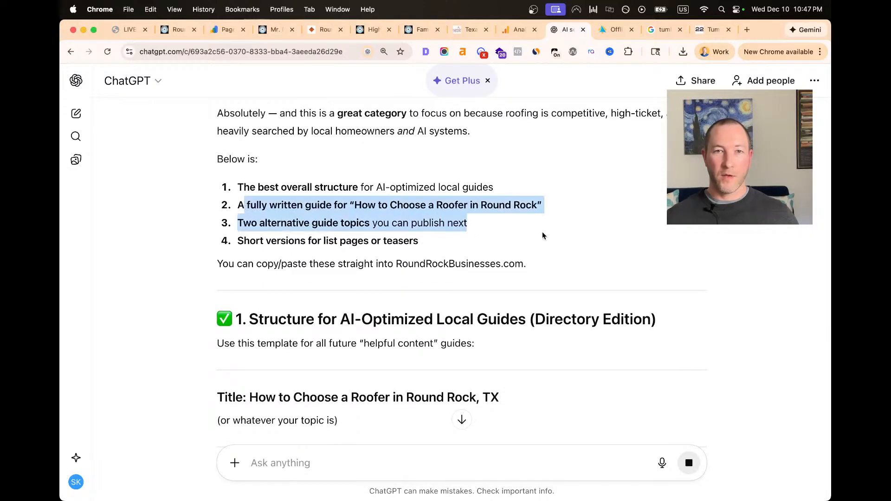
left_click(354, 239)
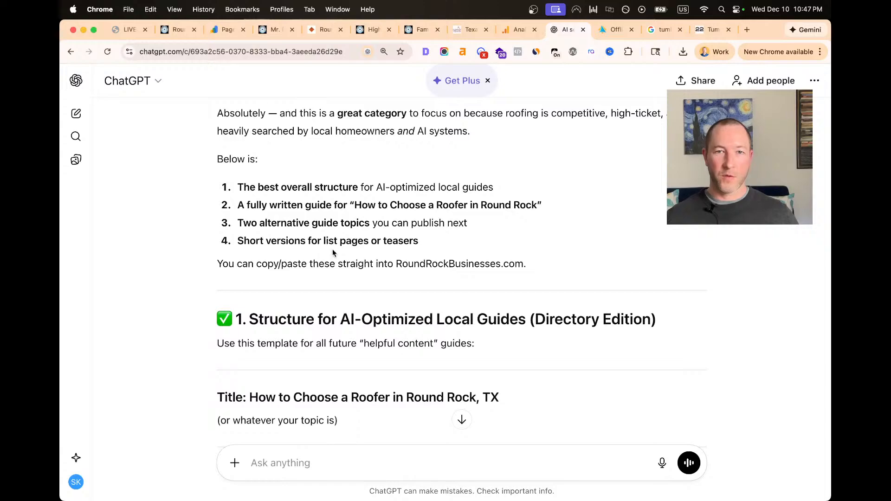
Review the nine-section template for AI-optimized local guides, from TL;DR Summary to Final Recommendations
scroll(268, 245, "down", 12)
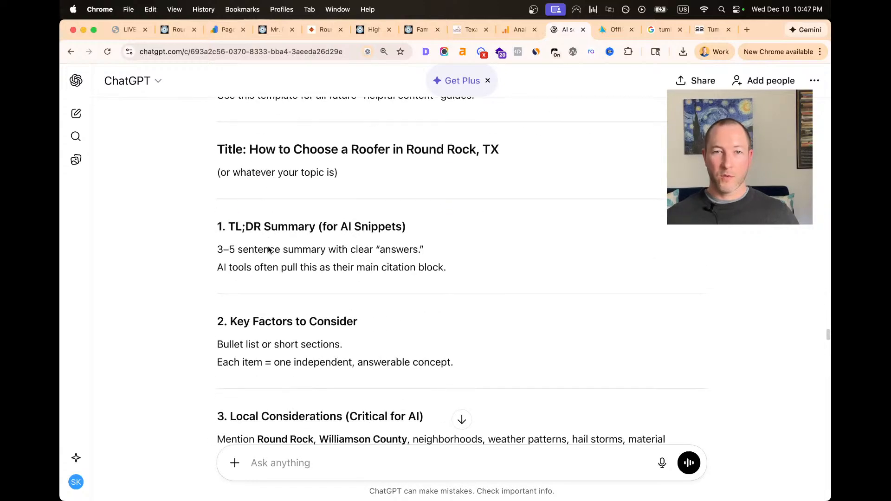
scroll(269, 251, "up", 3)
scroll(268, 248, "down", 3)
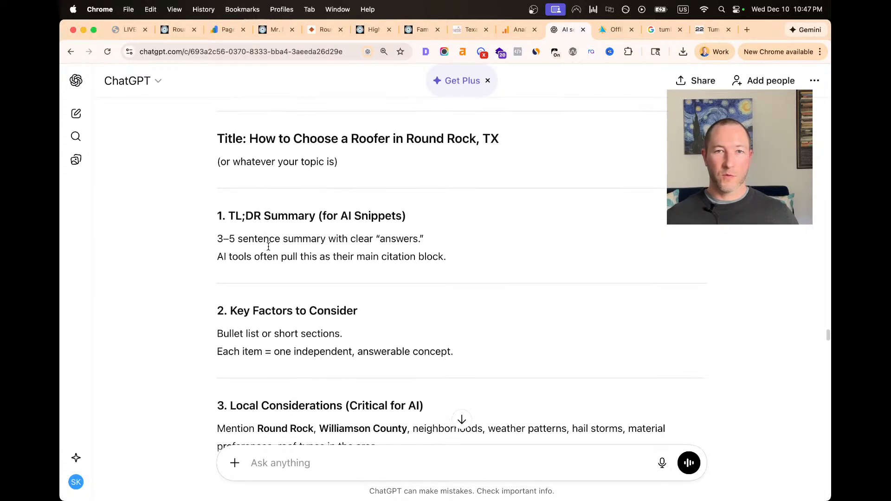
scroll(269, 247, "down", 4)
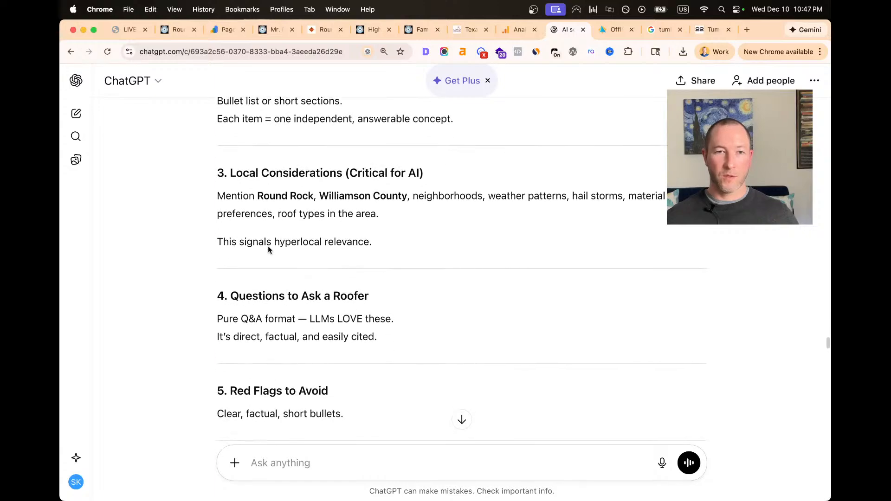
scroll(268, 249, "down", 6)
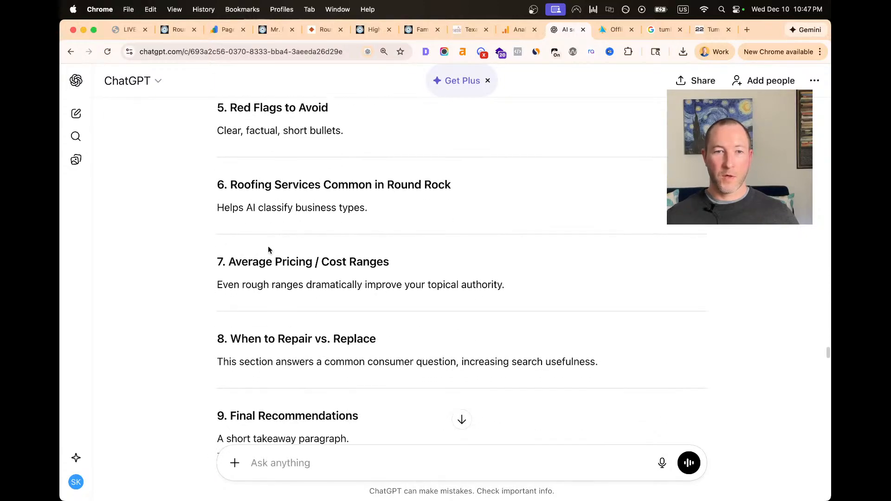
scroll(269, 250, "down", 5)
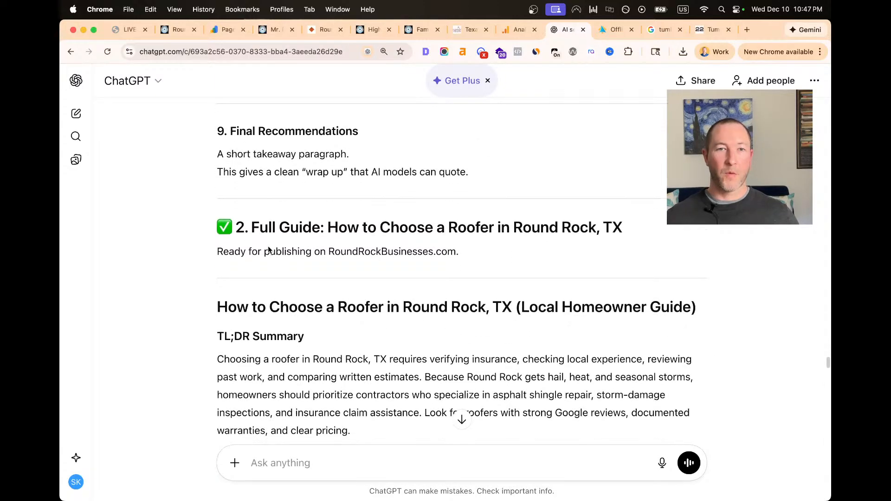
scroll(303, 263, "down", 1)
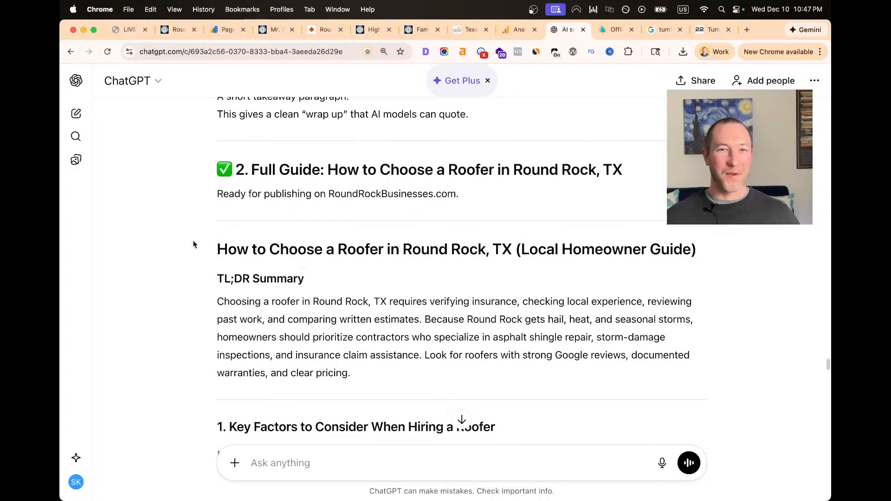
scroll(205, 237, "up", 8)
left_click_drag(447, 361, 129, 149)
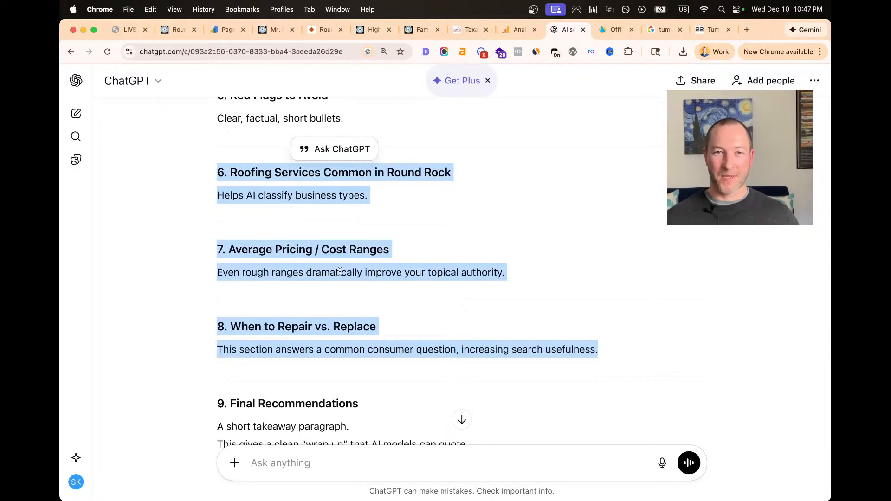
left_click(334, 285)
Review the title and TL;DR Summary of the full "How to Choose a Roofer in Round Rock, TX" guide
scroll(334, 285, "down", 9)
scroll(330, 275, "up", 1)
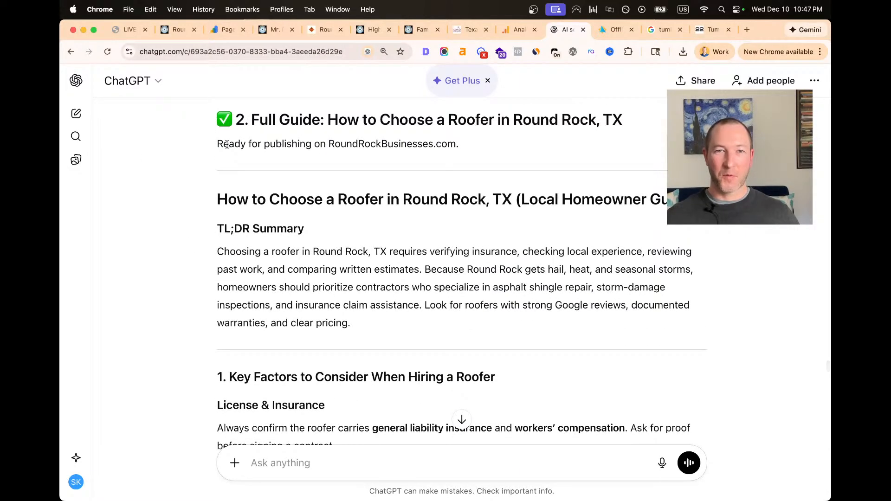
left_click_drag(259, 122, 611, 121)
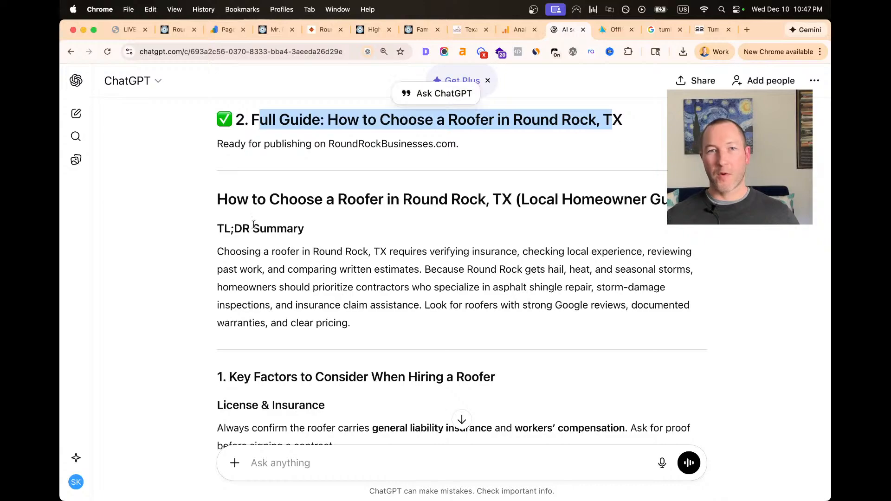
scroll(334, 274, "down", 1)
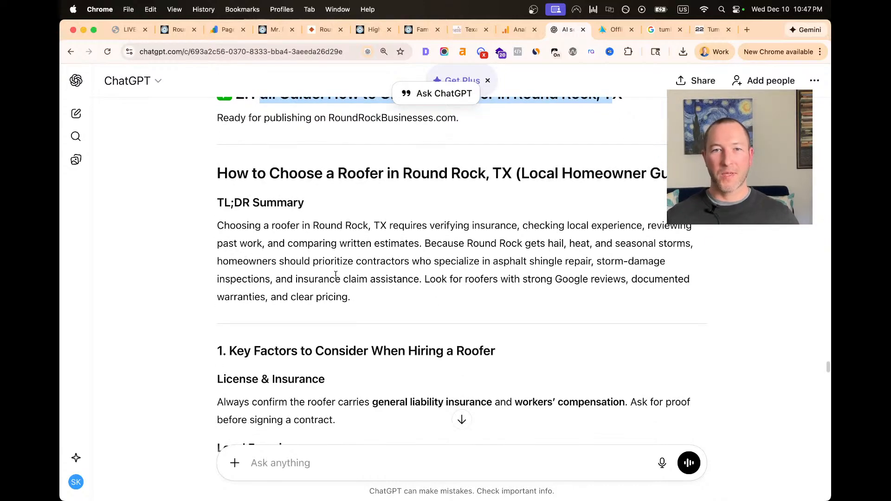
left_click_drag(428, 302, 180, 226)
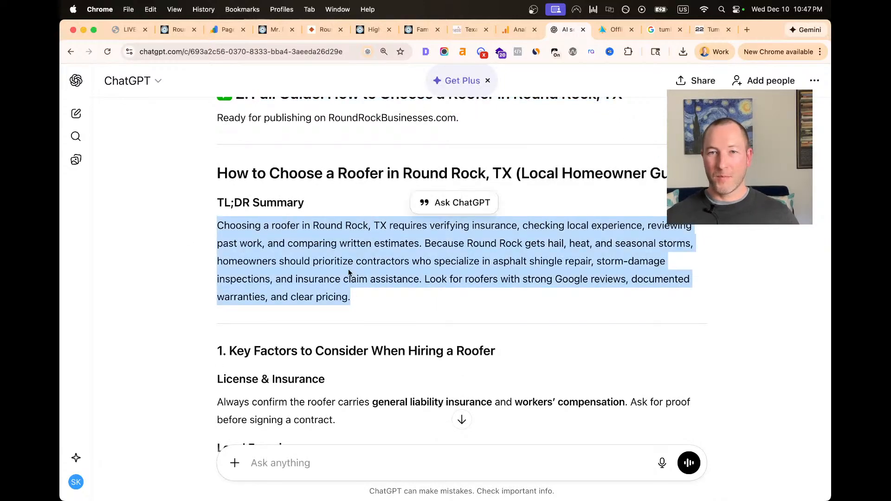
scroll(384, 301, "down", 4)
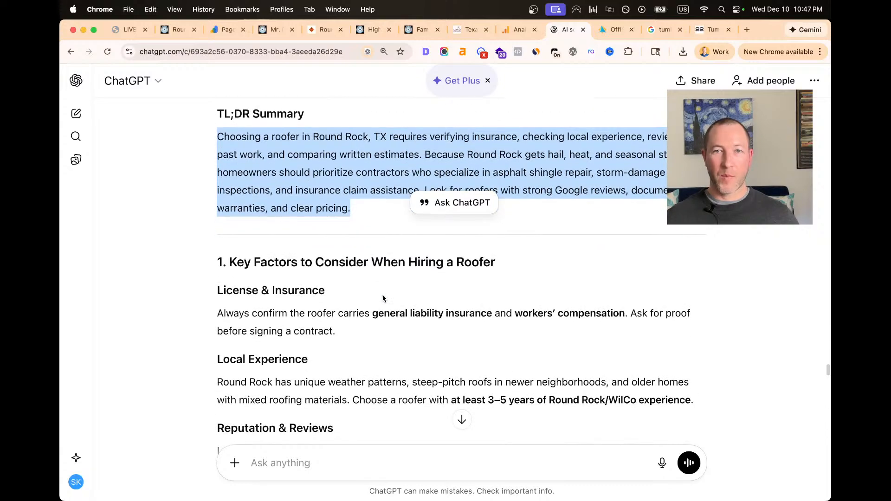
left_click(383, 299)
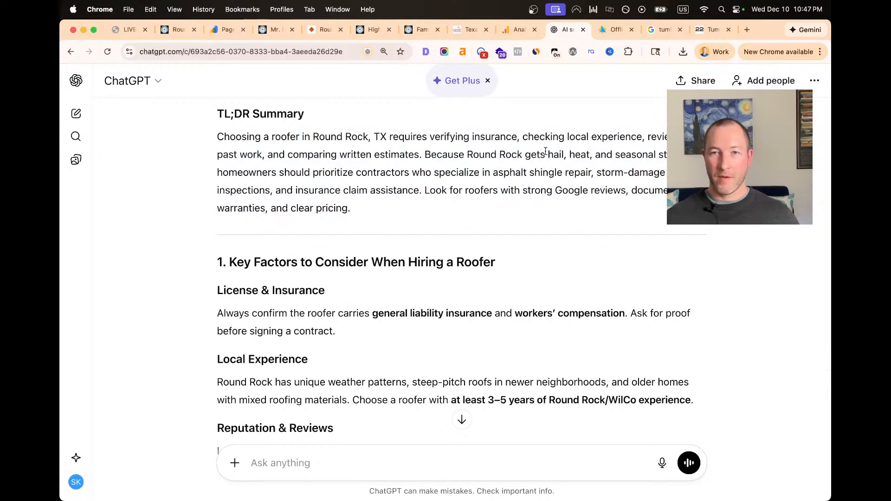
left_click_drag(546, 155, 673, 156)
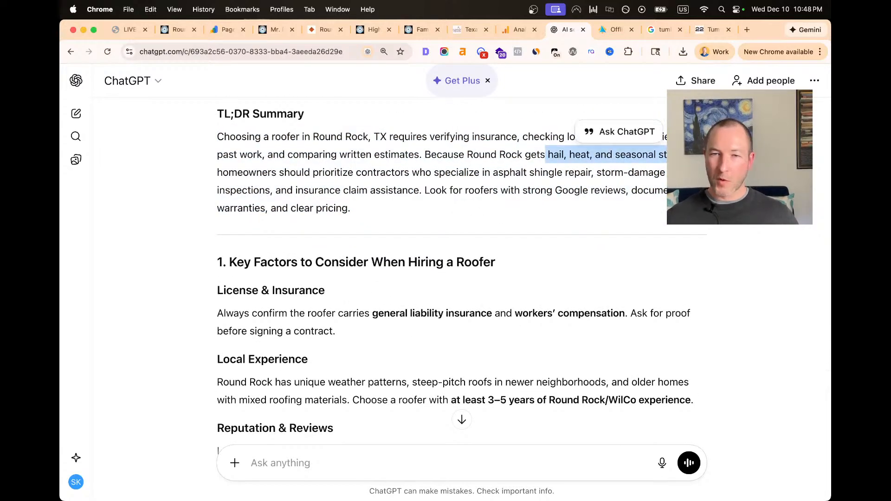
left_click_drag(491, 173, 665, 173)
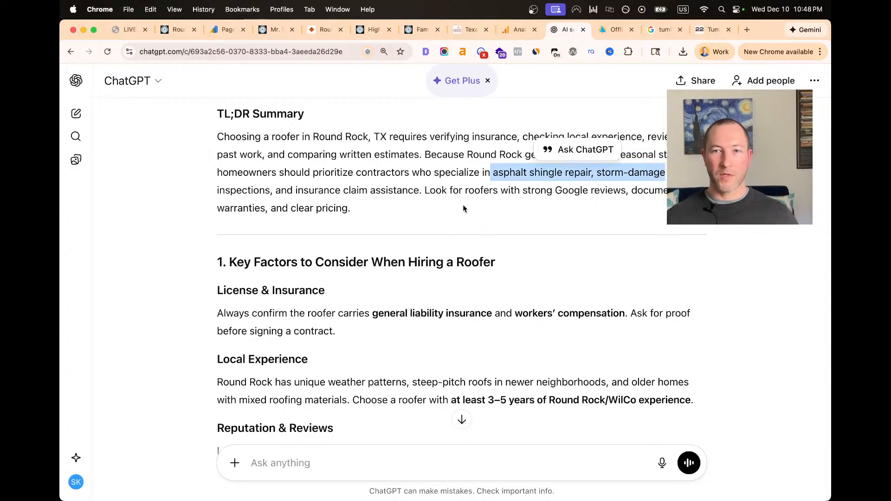
left_click(430, 199)
Read the guide's Key Factors section, focusing on the Local Experience advice about Round Rock/WilCo and weather patterns
scroll(413, 238, "down", 2)
scroll(413, 238, "down", 4)
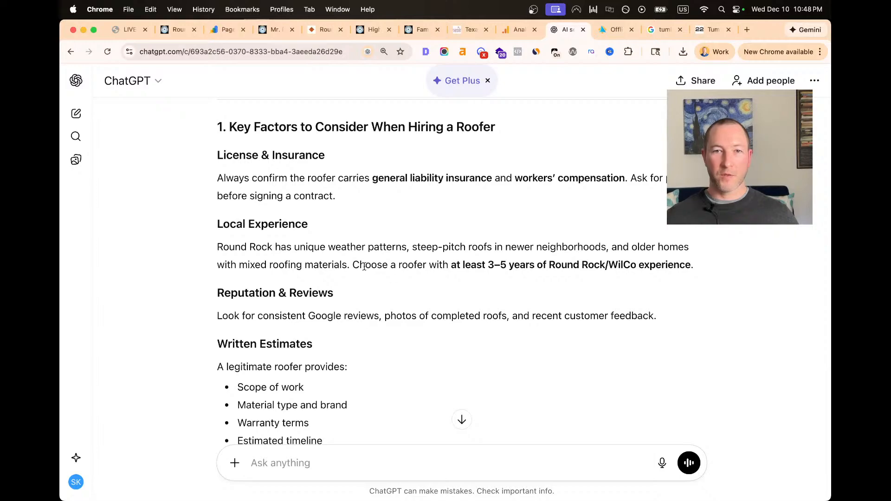
left_click_drag(354, 265, 652, 263)
double_click(617, 263)
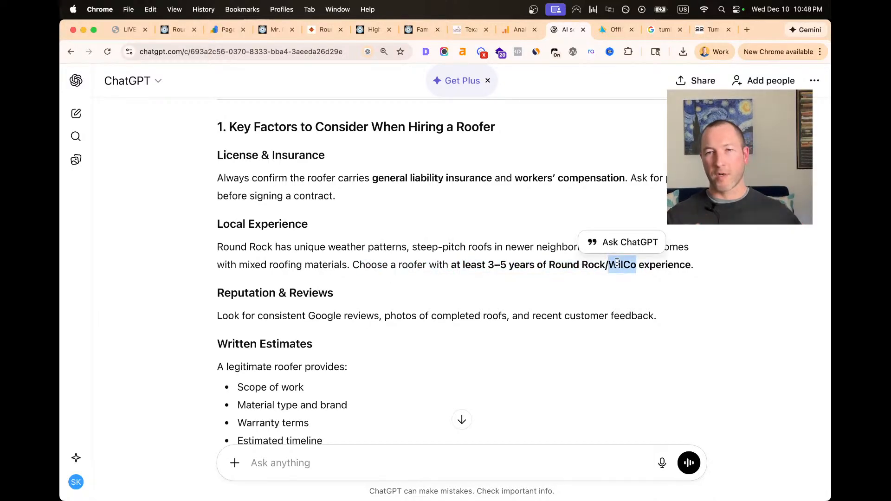
left_click(553, 275, "shift")
left_click(274, 256)
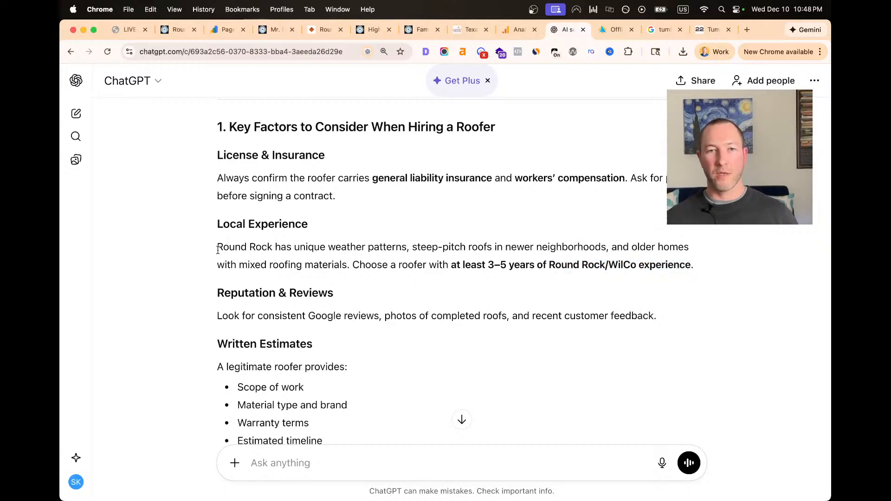
left_click_drag(304, 250, 420, 251)
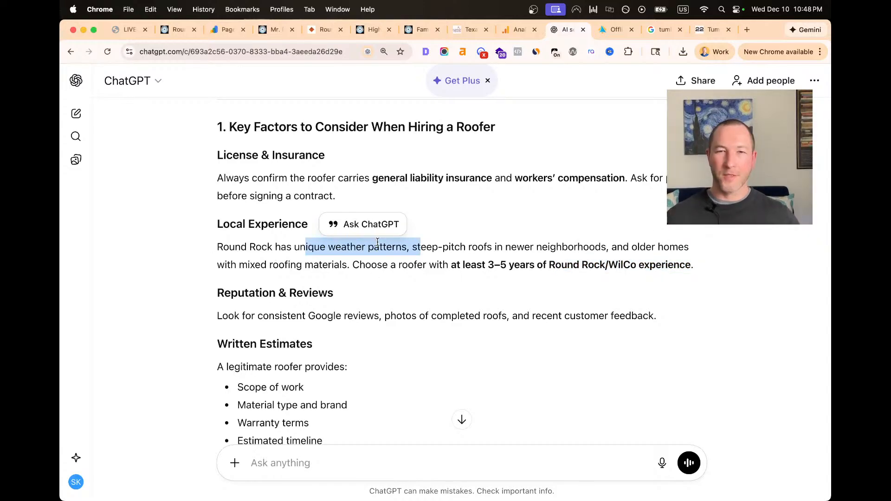
scroll(378, 242, "down", 3)
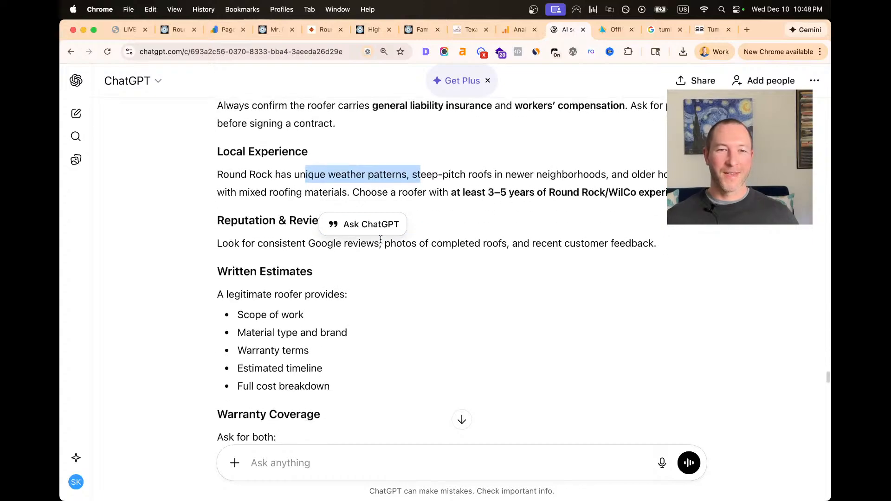
Read on from Written Estimates through the Local Considerations for Round Rock Homeowners, including the neighborhood-specific notes
scroll(281, 259, "down", 1)
left_click_drag(249, 260, 404, 360)
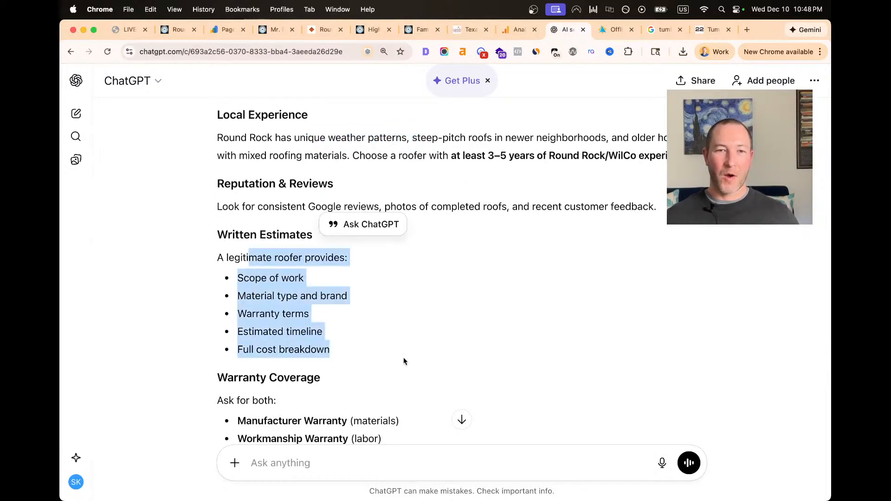
scroll(404, 361, "down", 4)
scroll(404, 361, "down", 10)
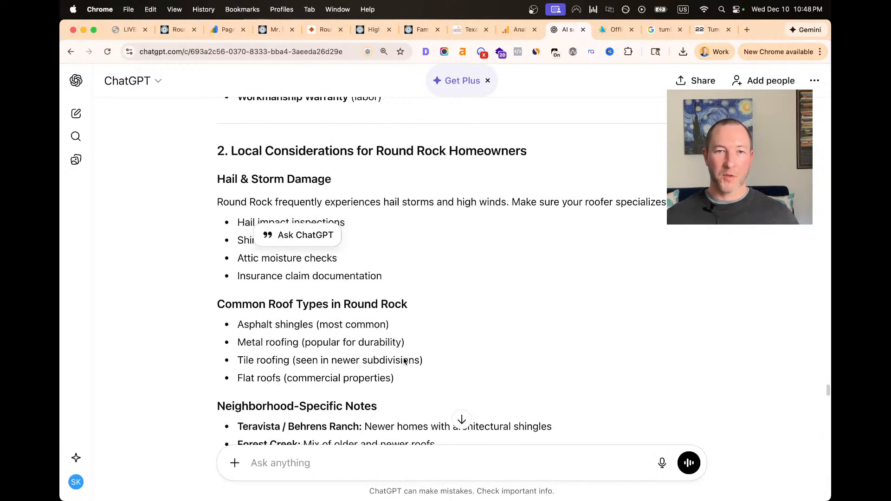
scroll(399, 353, "down", 4)
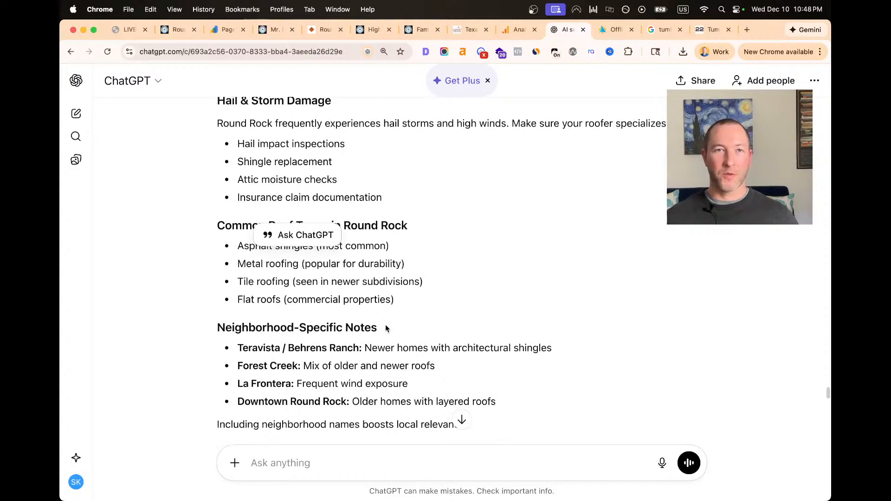
Check the guide plan in the Notion notes, then open the Directory theme's branding customization in GoHighLevel's SmartDirectoryAI
left_click(173, 33)
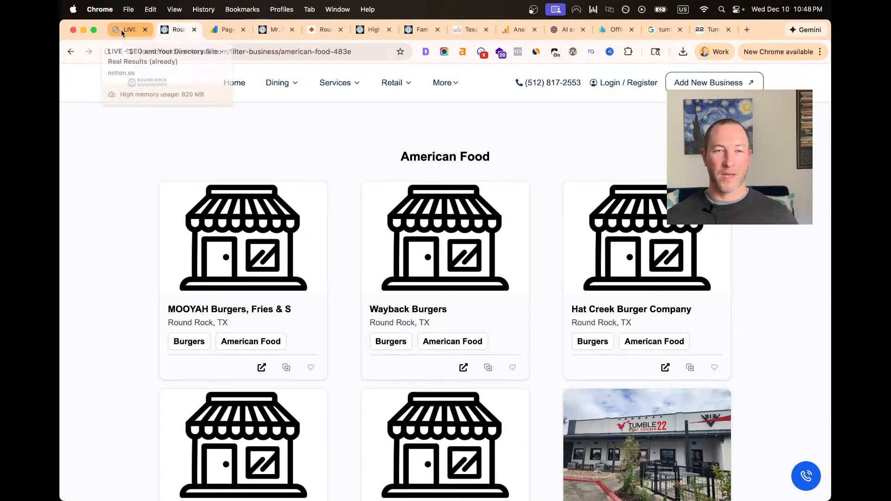
left_click(123, 32)
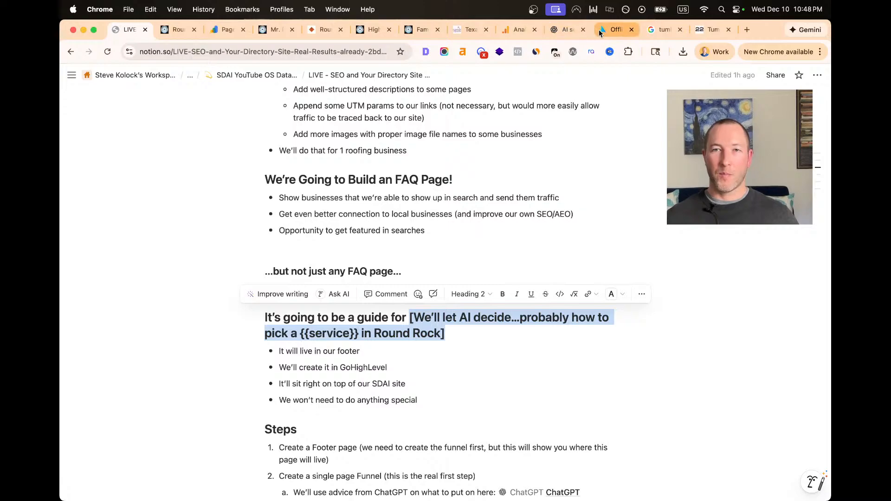
left_click(600, 30)
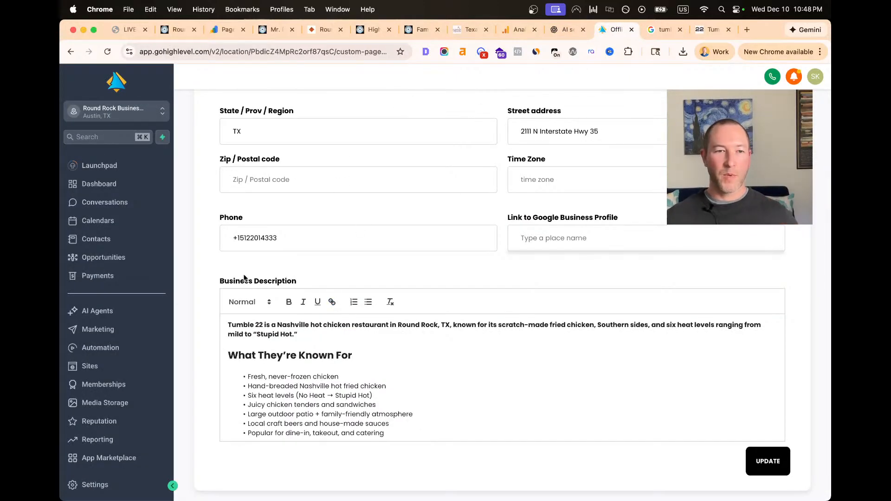
scroll(134, 330, "down", 2)
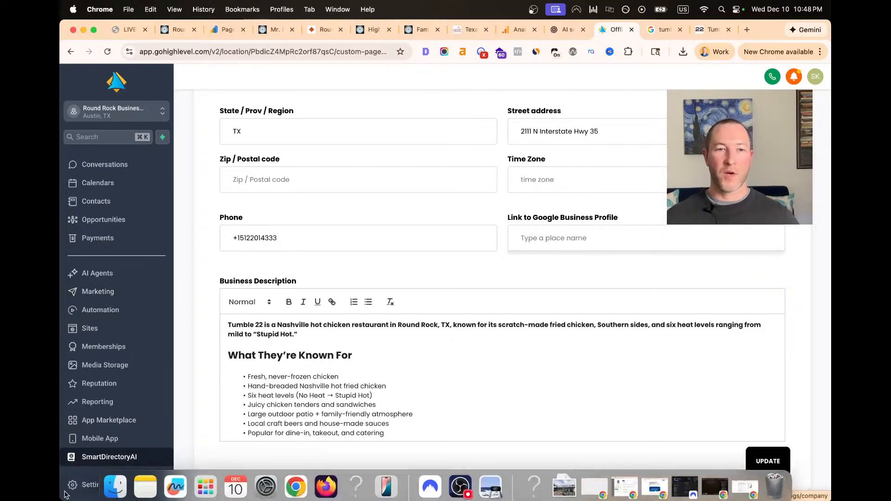
scroll(307, 229, "up", 10)
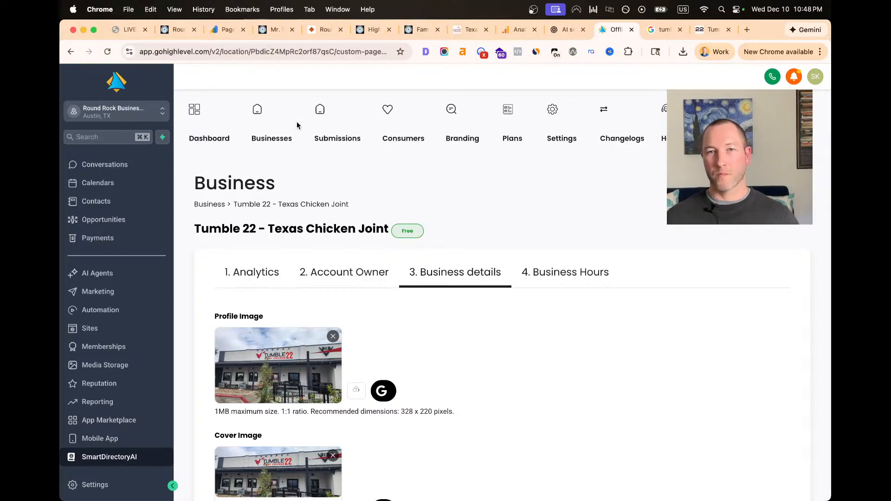
left_click(460, 138)
scroll(271, 409, "down", 1)
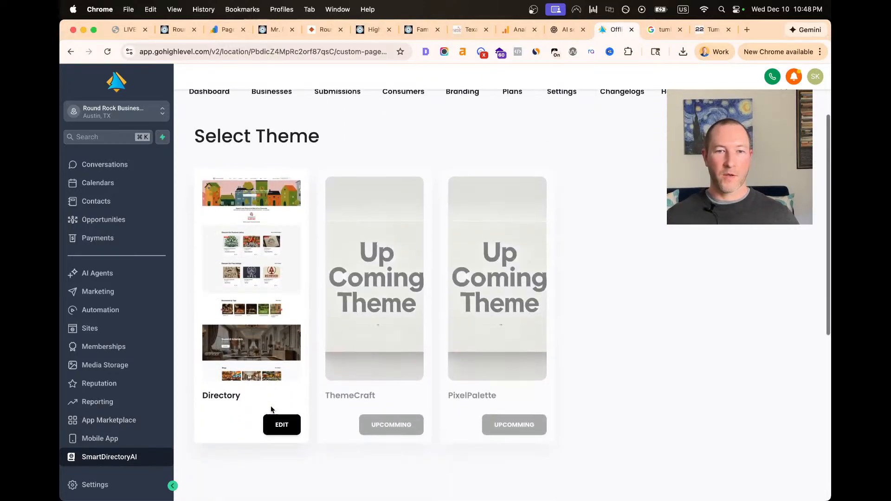
left_click(281, 422)
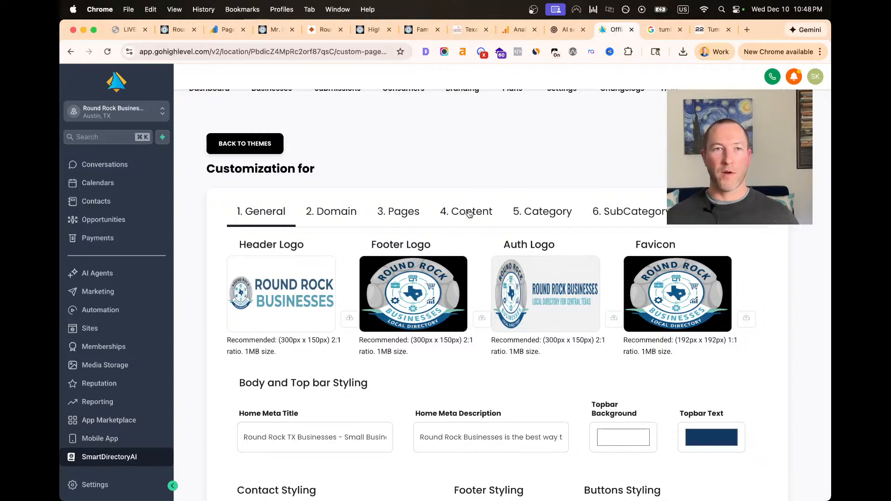
Open the Round Rock Businesses home page and place the GoHighLevel browser tab directly beside it
left_click(176, 29)
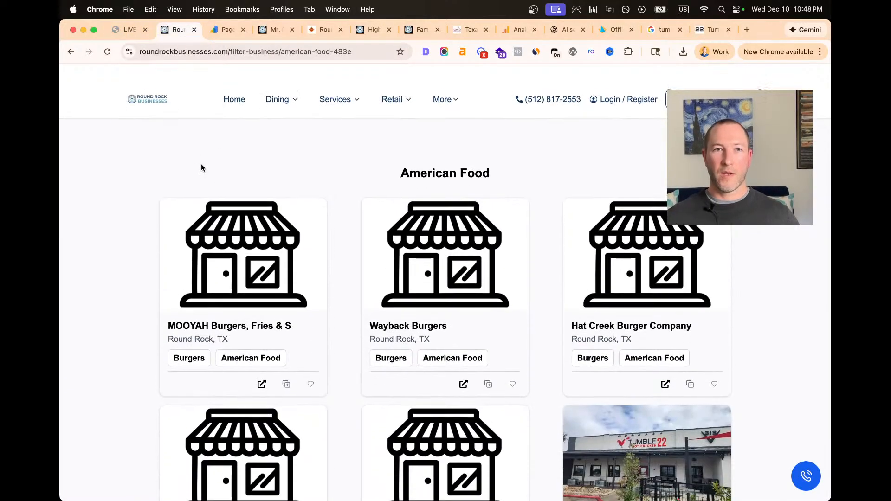
scroll(202, 168, "down", 1)
left_click(235, 82)
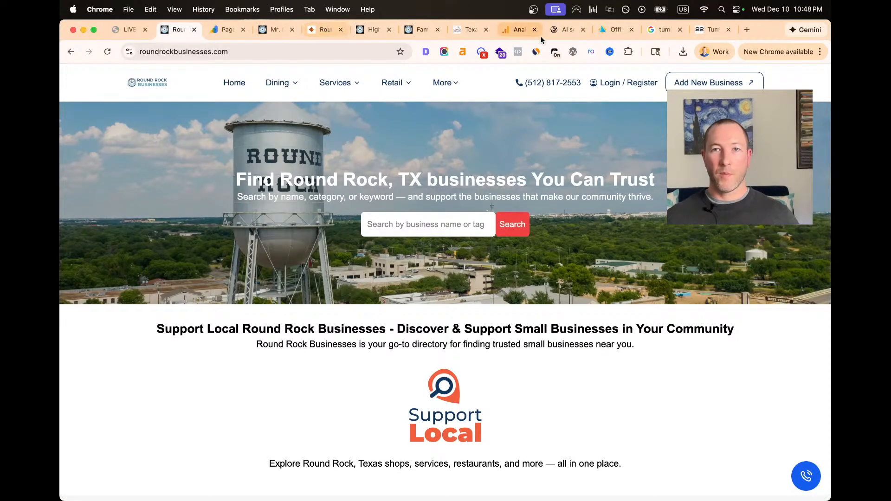
left_click_drag(613, 29, 220, 32)
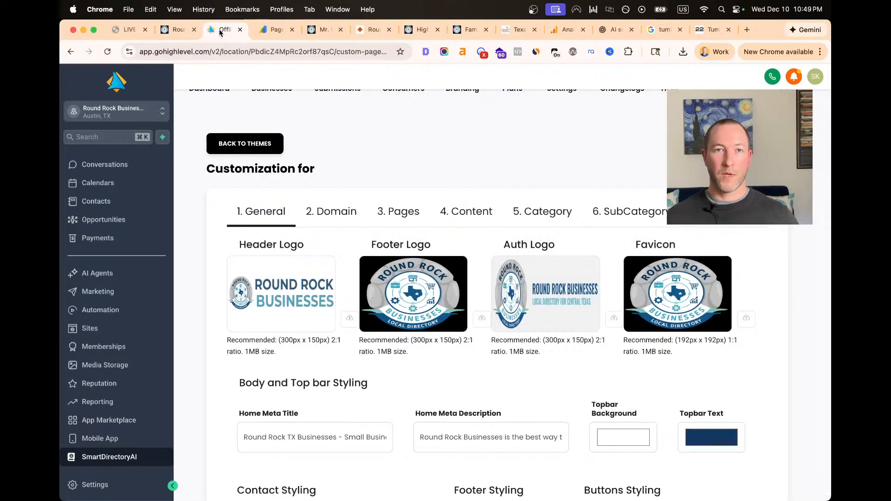
Show the Directory theme's header and footer page settings and highlight the Header Pages heading
scroll(395, 343, "down", 2)
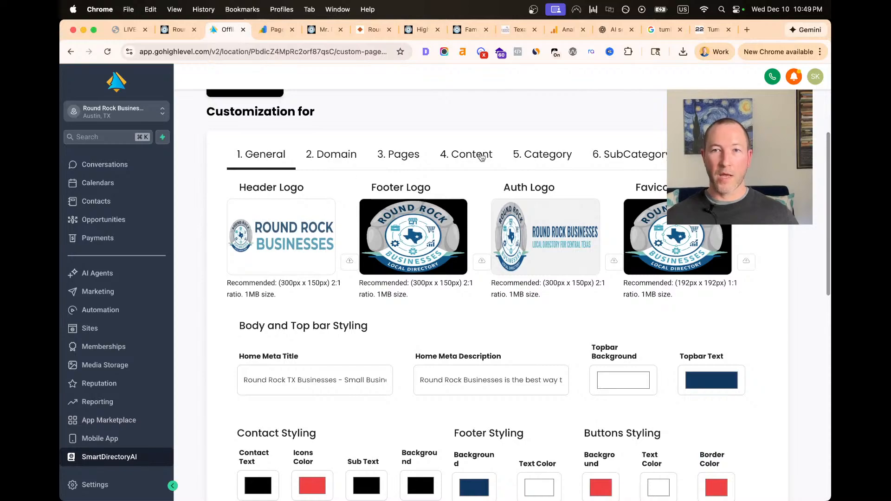
left_click(403, 154)
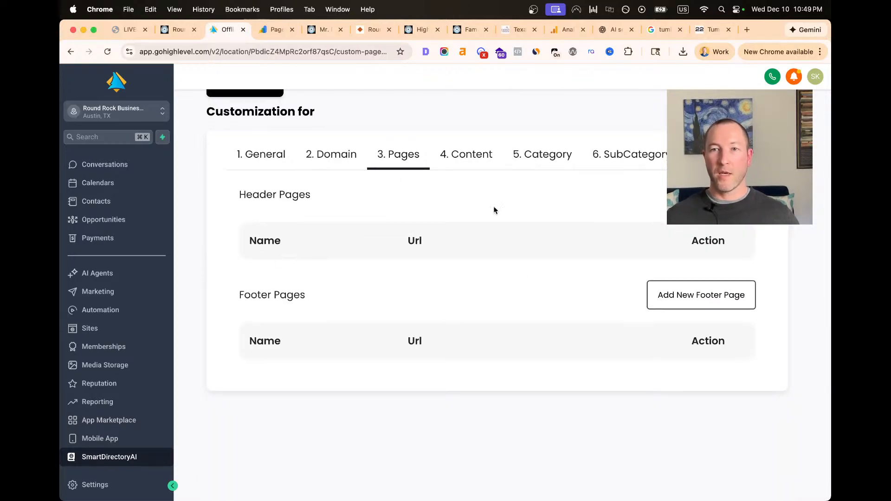
triple_click(272, 192)
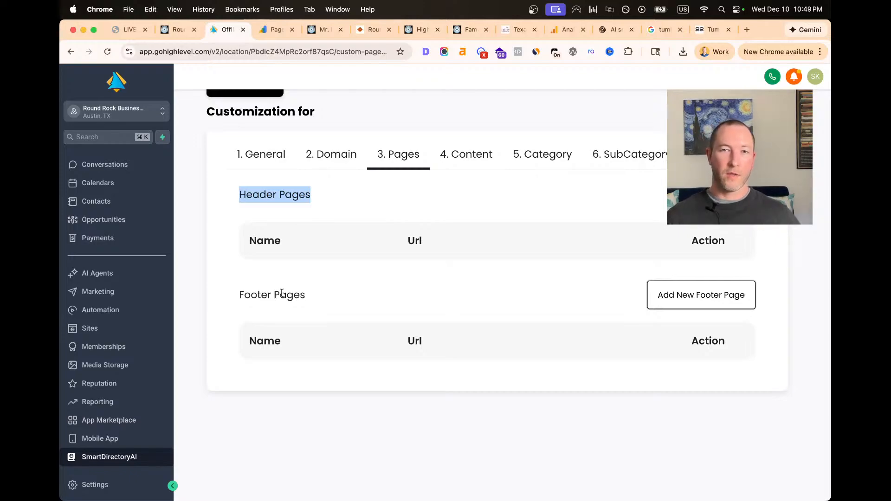
Look at the header navigation on the live Round Rock Businesses home page and return to the GoHighLevel page settings
left_click(177, 30)
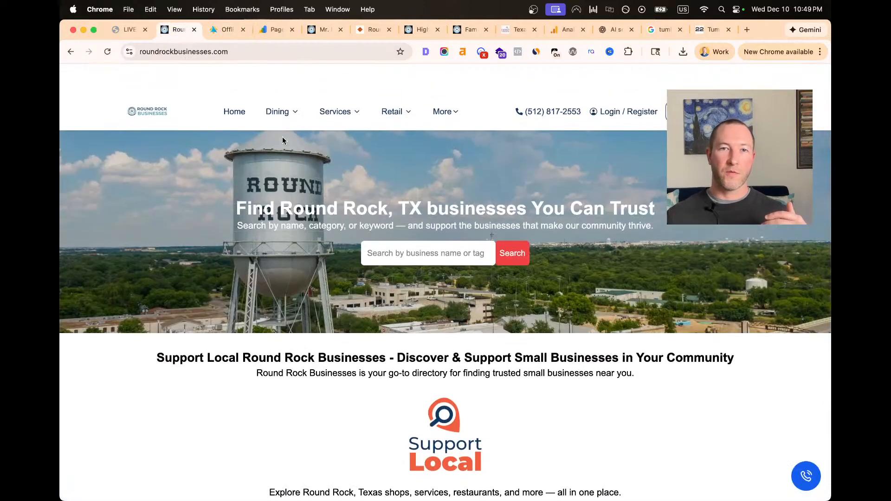
scroll(282, 139, "down", 1)
mouse_move(424, 87)
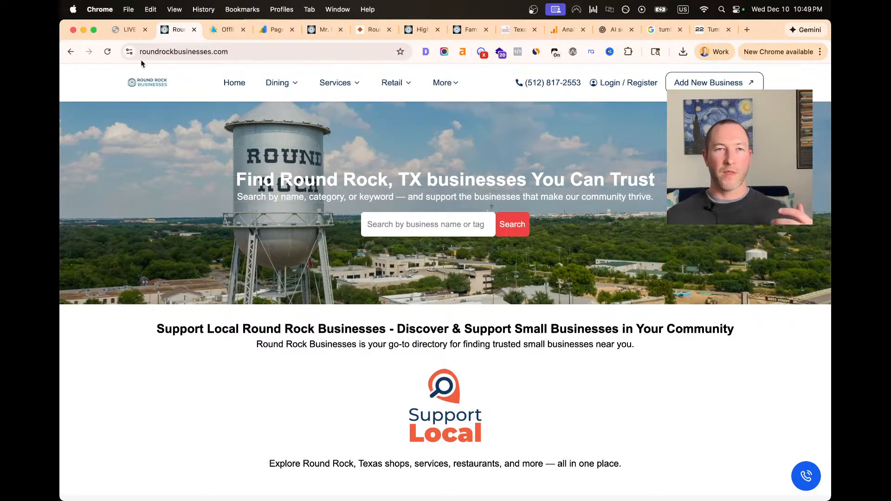
left_click(220, 30)
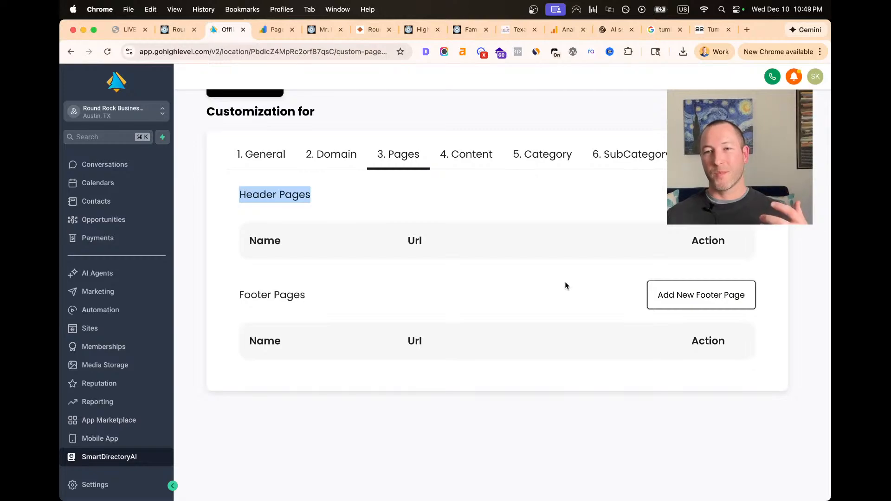
Start a new footer page, check which funnels its selector offers, and switch the selector back off for a plain name and URL
left_click(692, 296)
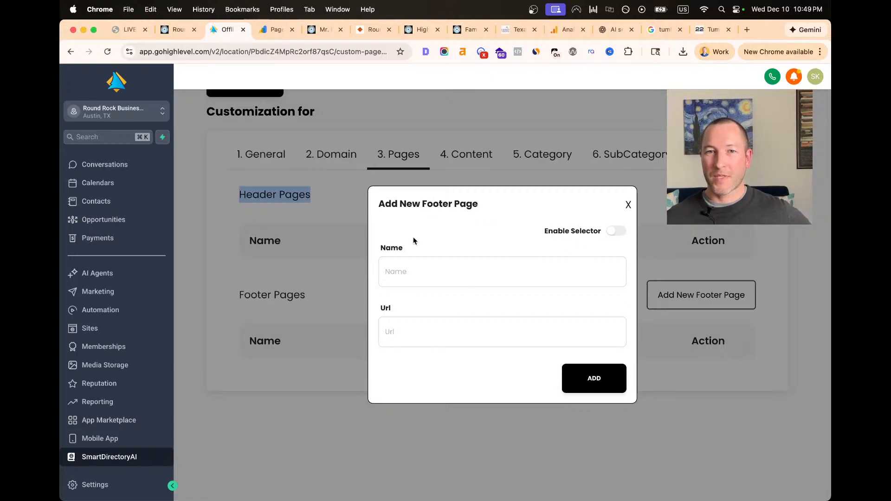
left_click(616, 232)
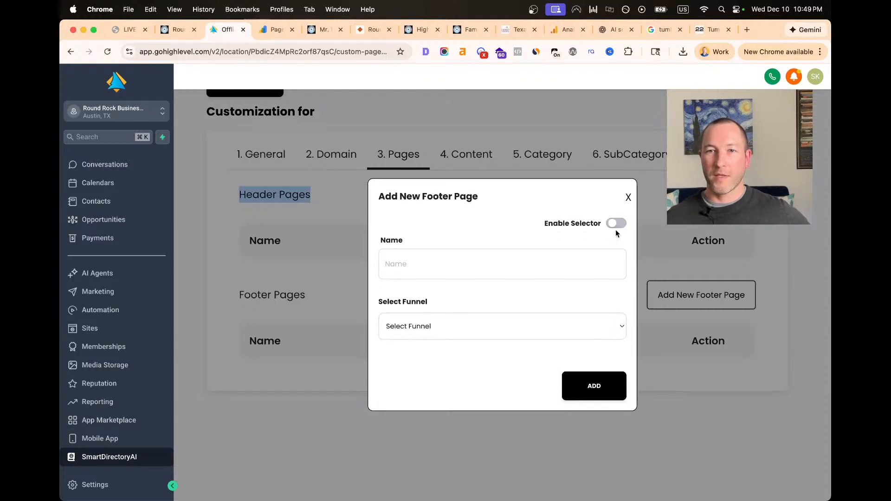
left_click(528, 324)
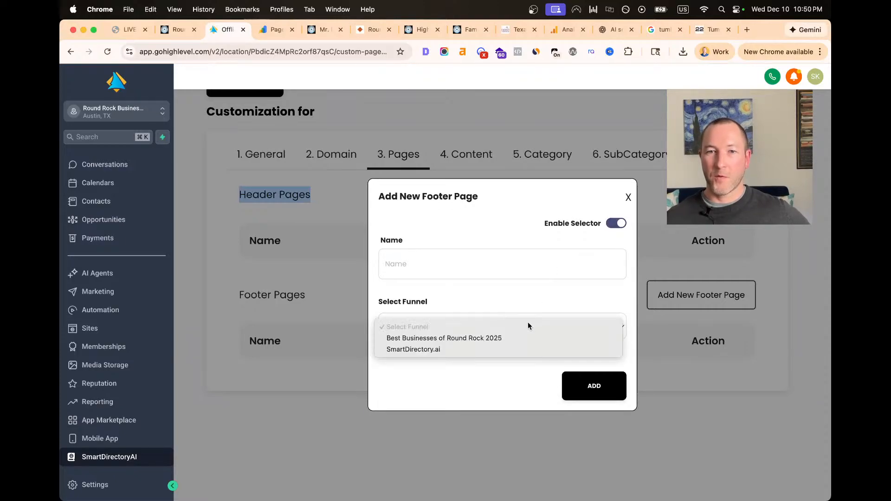
left_click(529, 291)
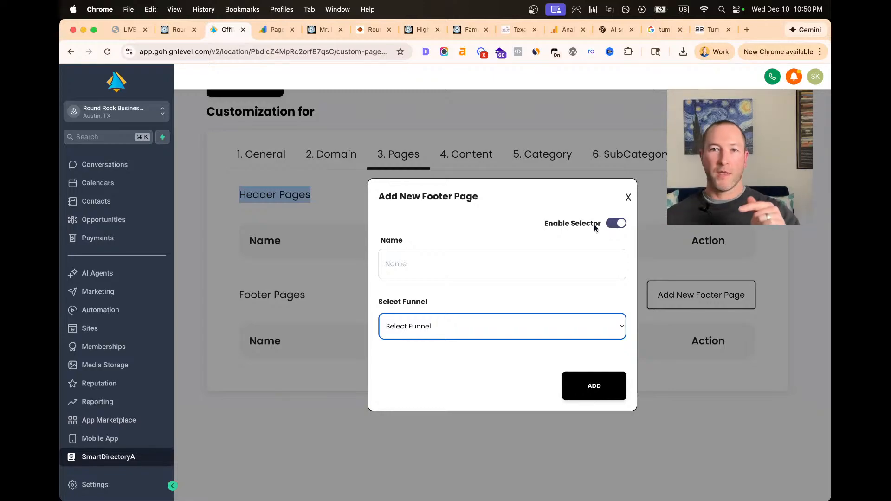
left_click(616, 223)
left_click(523, 332)
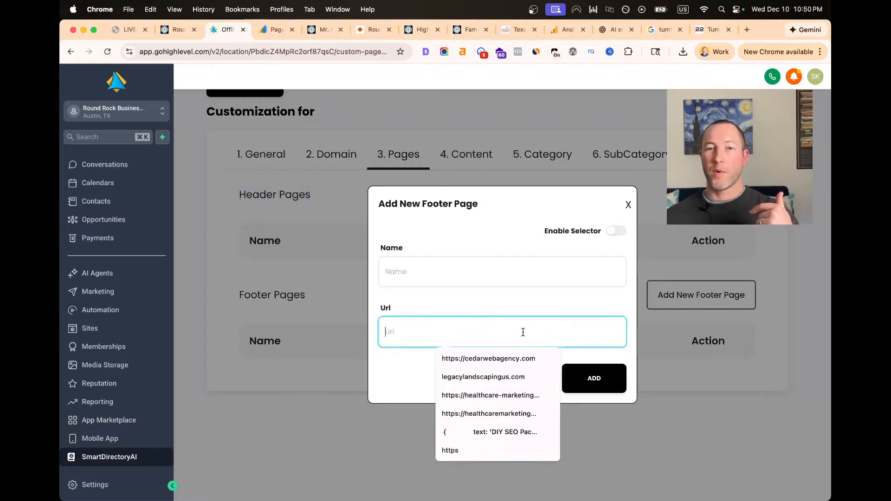
left_click(473, 269)
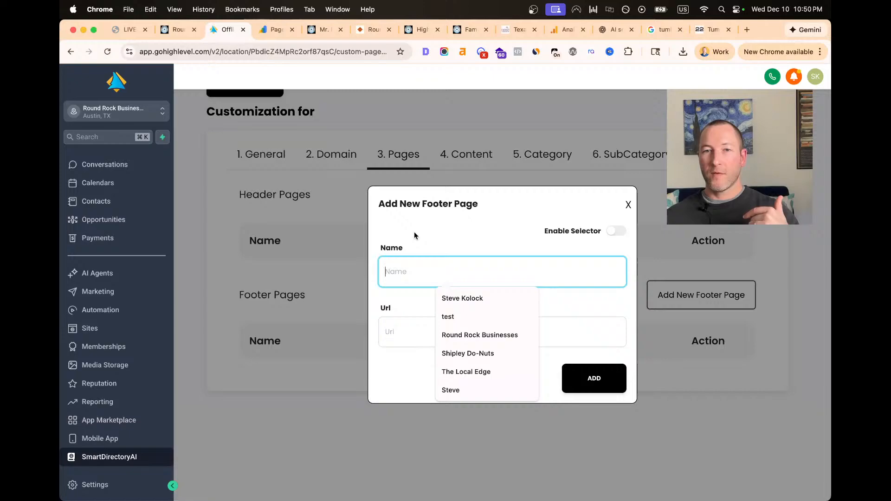
left_click(470, 272)
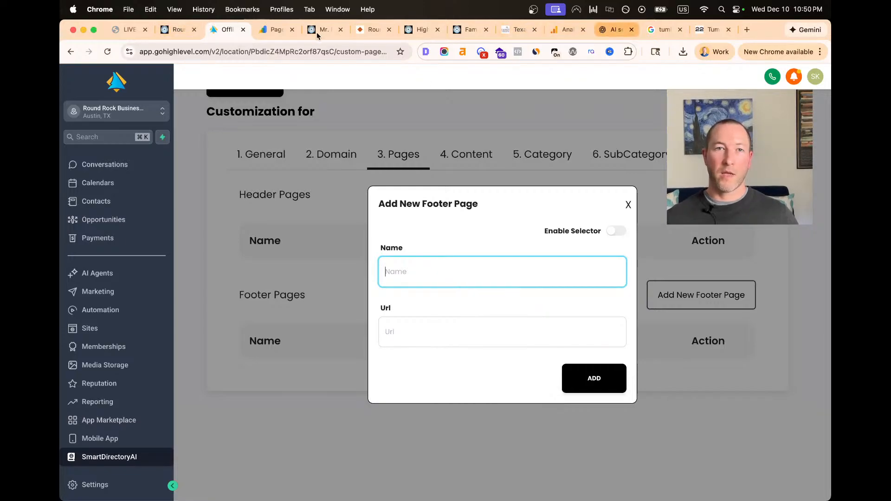
Place the ChatGPT tab beside GoHighLevel and copy the guide title "Full Guide: How to Choose a Roofer in Round Rock, TX"
left_click_drag(599, 30, 278, 34)
scroll(328, 274, "up", 10)
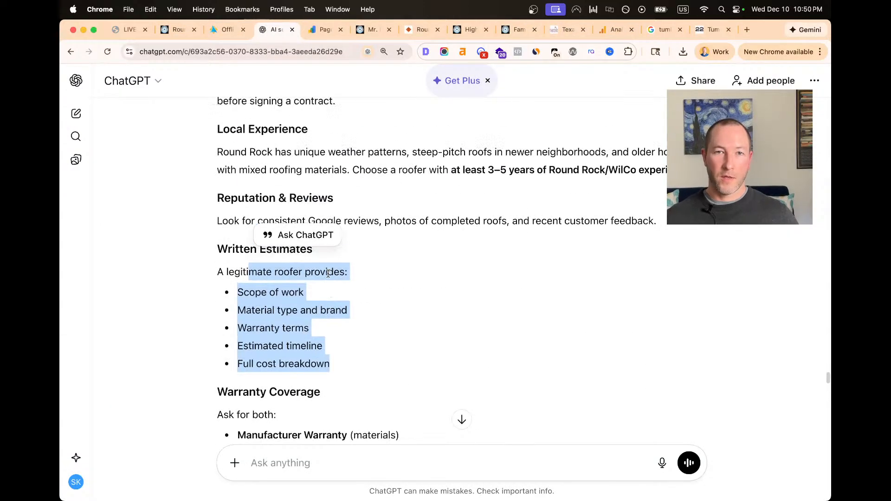
scroll(328, 272, "up", 15)
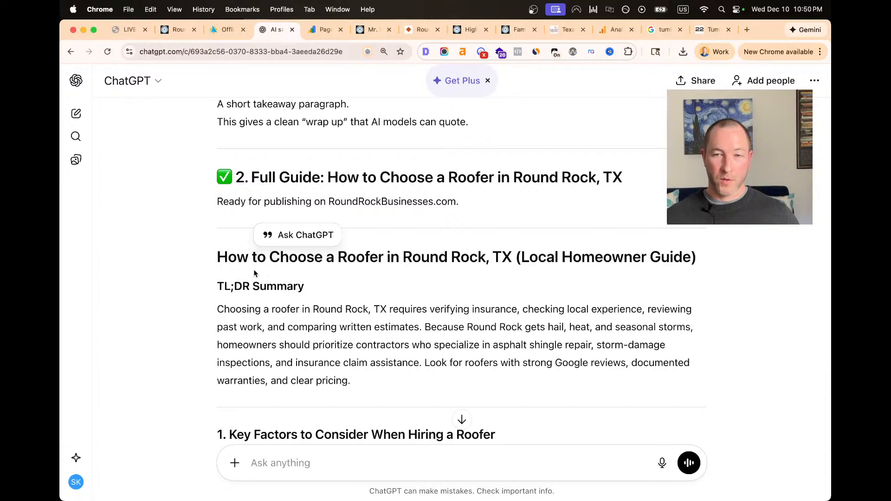
scroll(254, 269, "down", 1)
left_click_drag(217, 249, 692, 247)
left_click_drag(641, 180, 254, 163)
key("super+c")
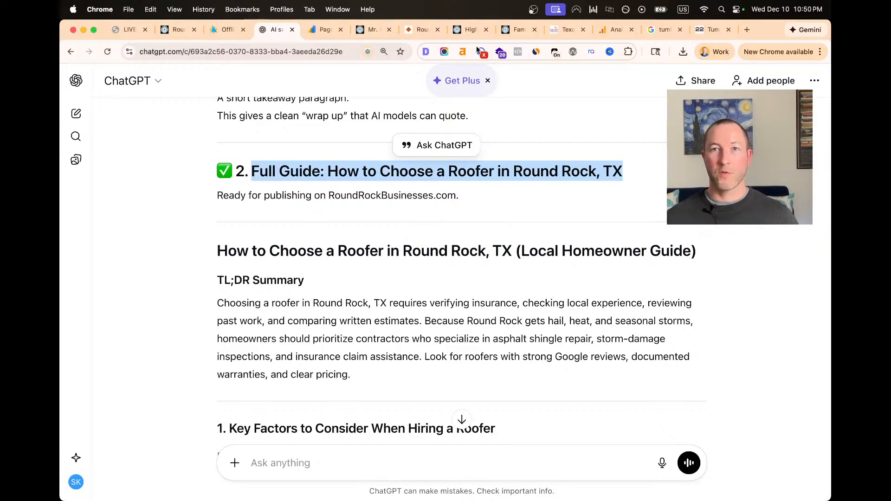
Add the GoHighLevel footer page with the name "Full Guide: How to Choose a Roofer in Round Rock, TX", leaving its URL empty
left_click(213, 32)
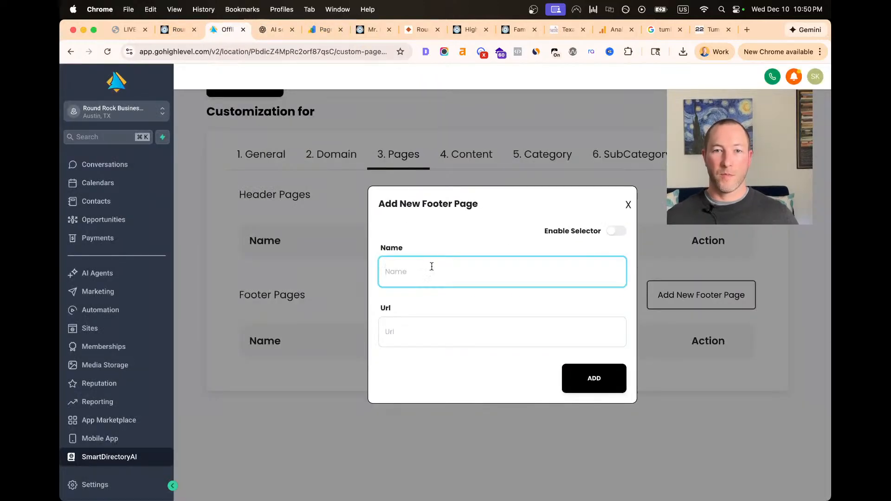
key("super+v")
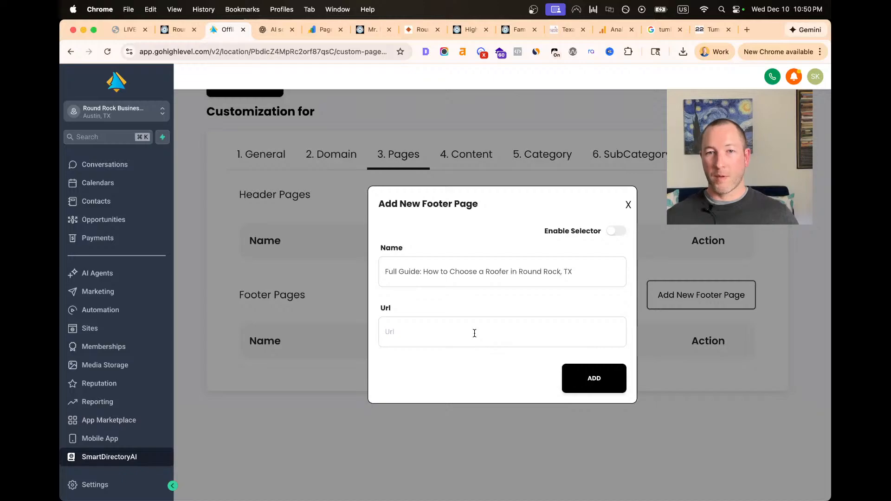
left_click(594, 379)
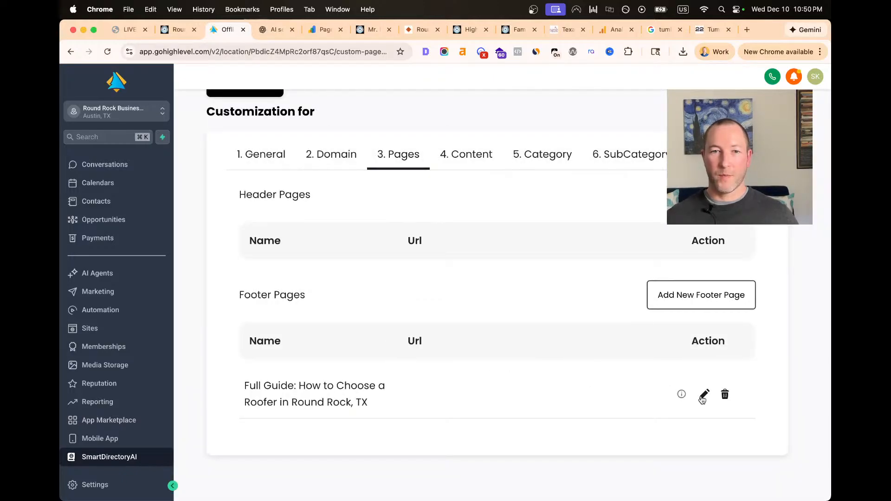
Test the roofer guide's footer link on the reloaded Round Rock Businesses home page and return to the Notion notes
left_click(179, 29)
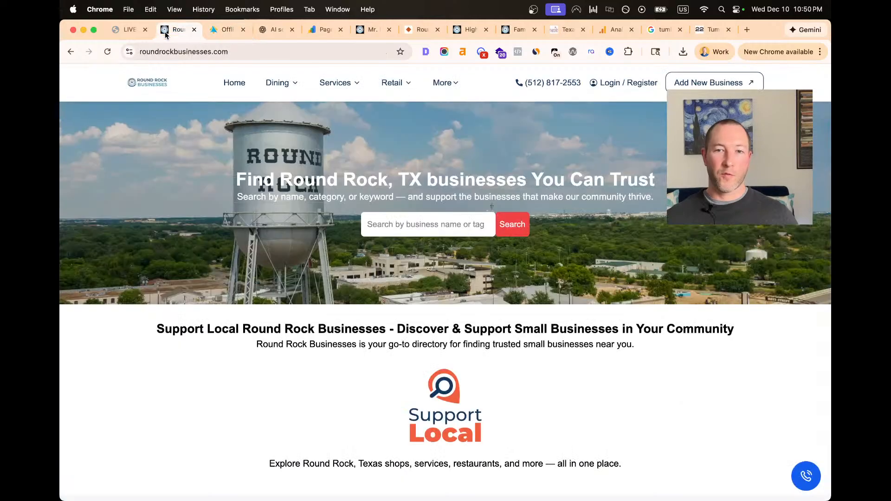
key("super+r")
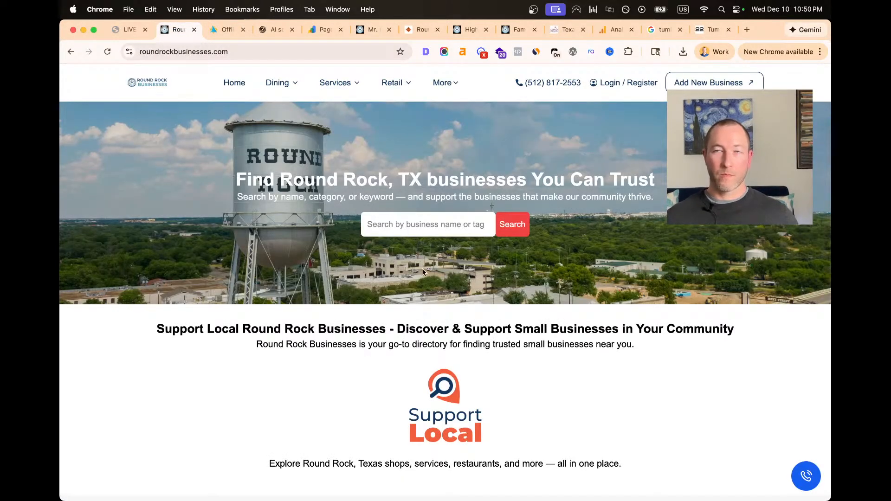
scroll(386, 270, "down", 15)
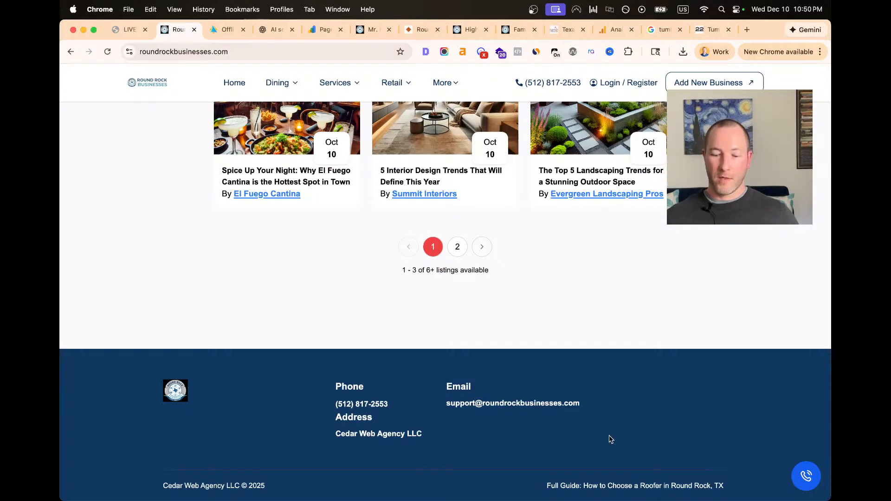
key("super+equal")
key("super+equal")
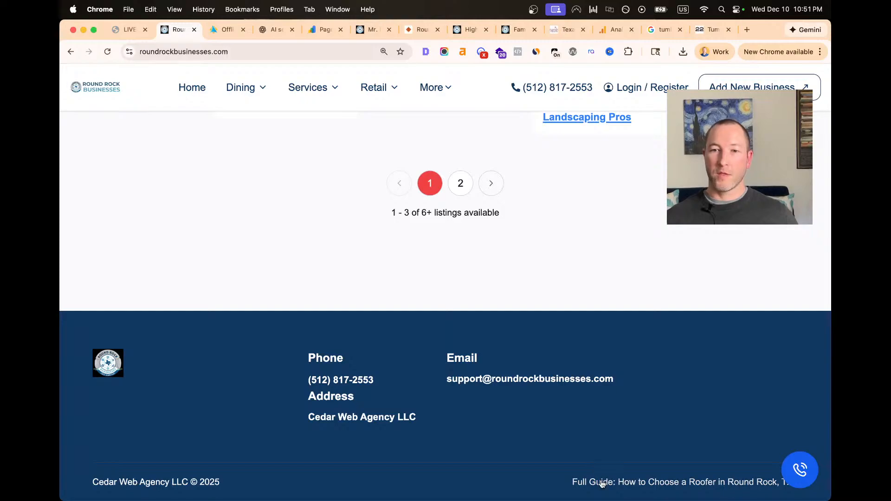
left_click(602, 483)
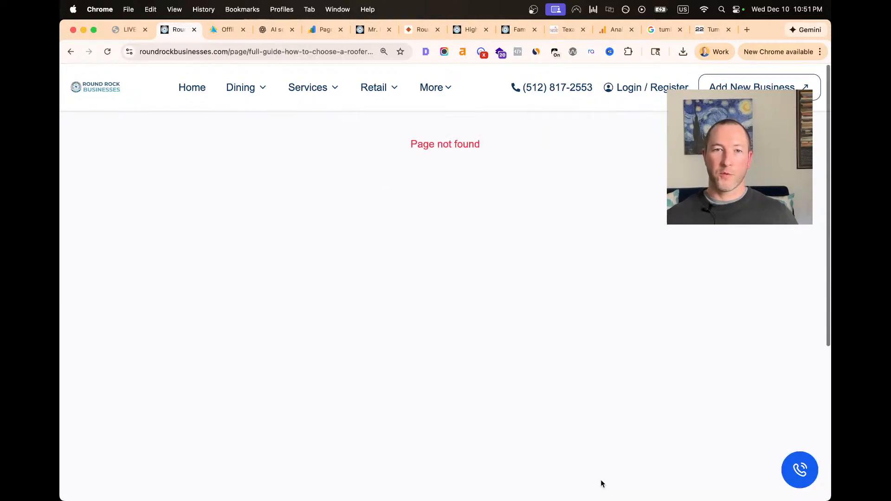
left_click_drag(413, 157, 512, 145)
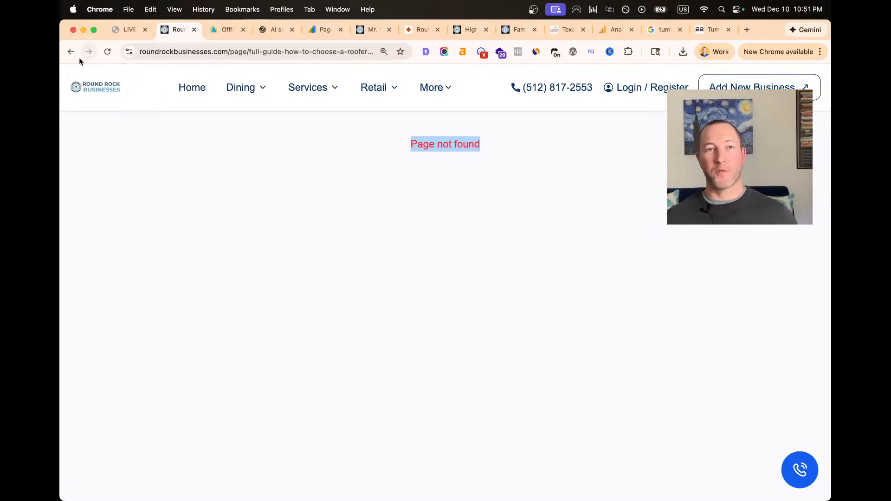
left_click(123, 33)
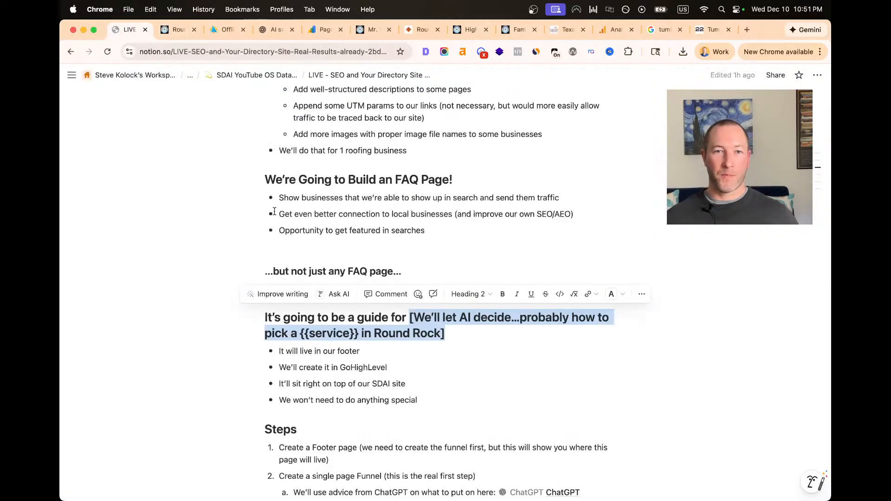
Switch to GoHighLevel and create a blank funnel named "Full Guide: How to Choose a Roofer in Round Rock, TX"
left_click(227, 29)
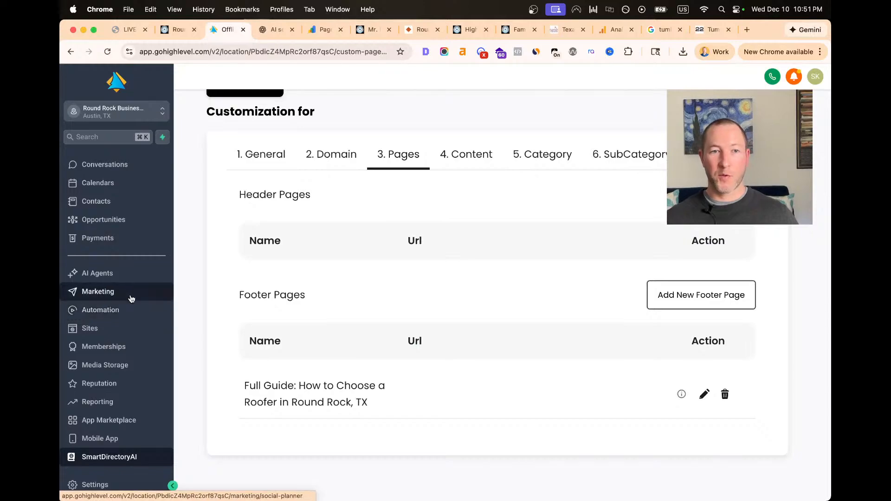
left_click(115, 329)
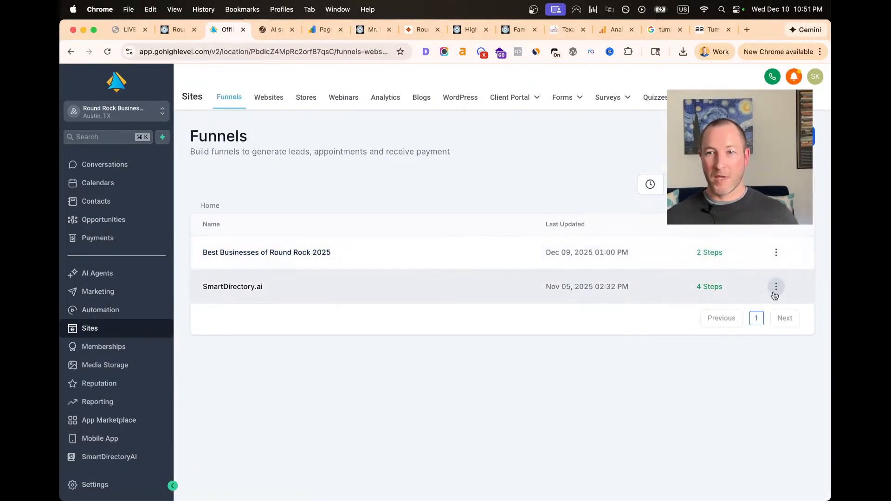
left_click(785, 137)
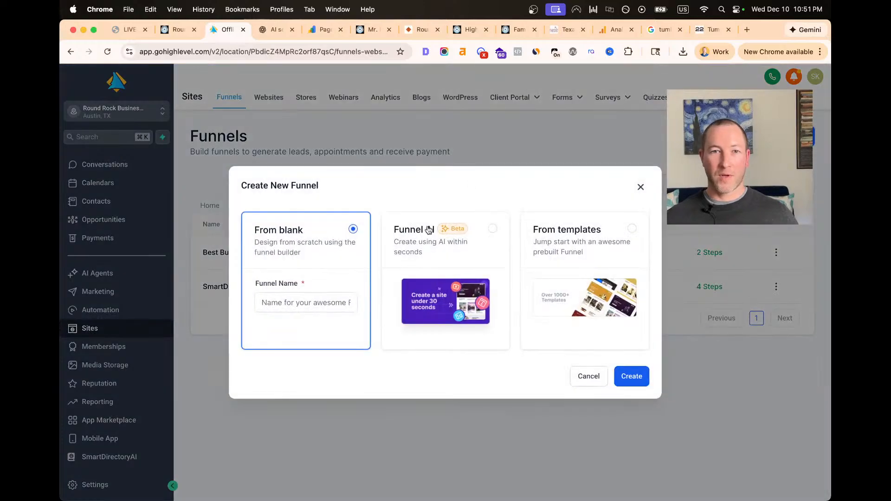
left_click(626, 380)
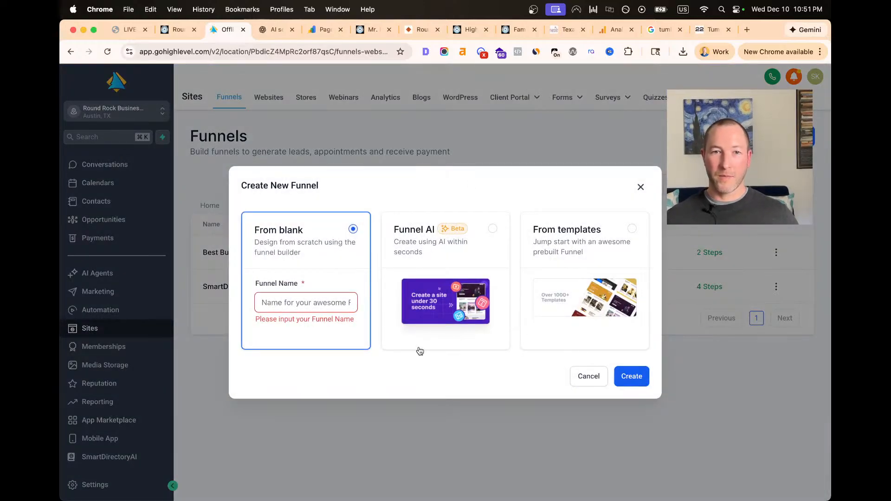
left_click(339, 304)
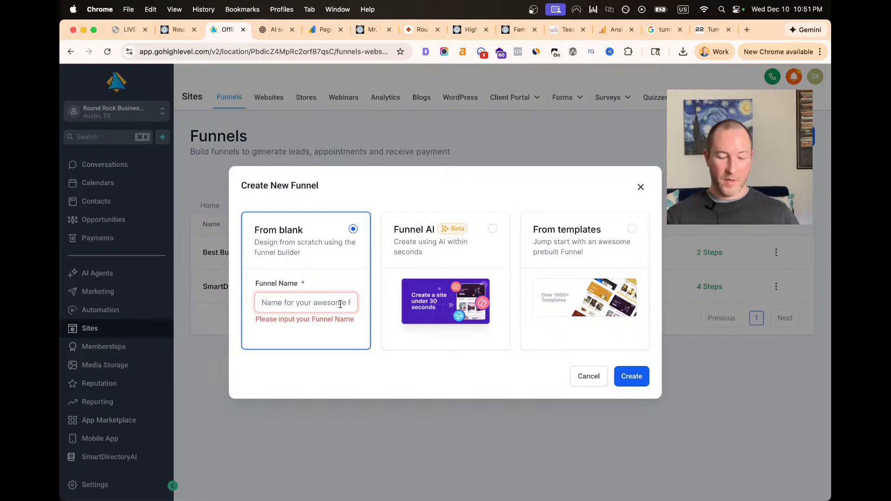
type("Roofer in Round Rock, TX")
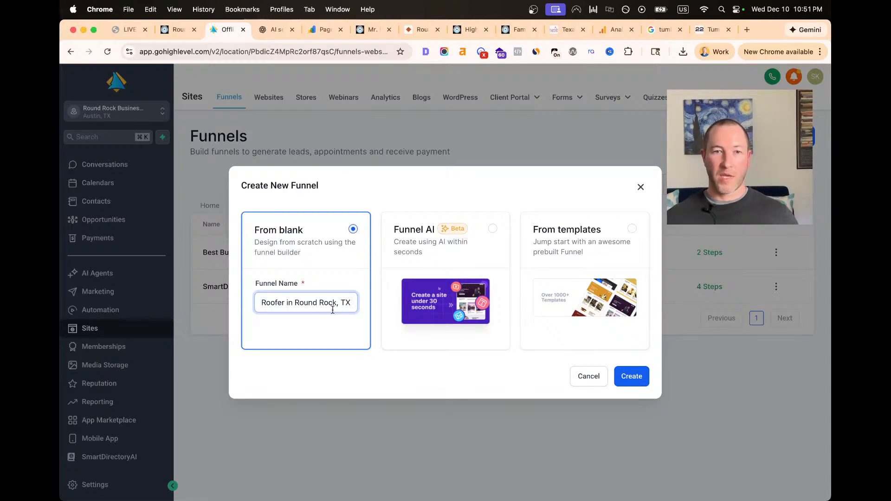
key("super+a")
key("super+v")
left_click(396, 376)
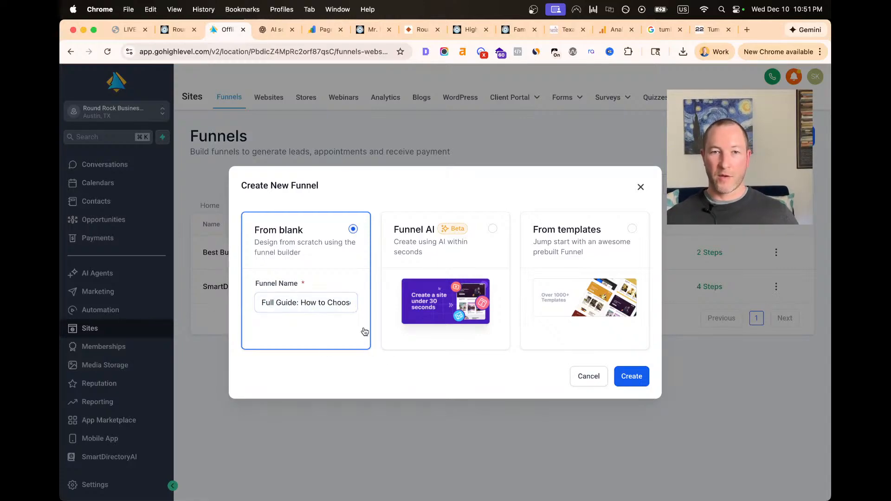
left_click(625, 381)
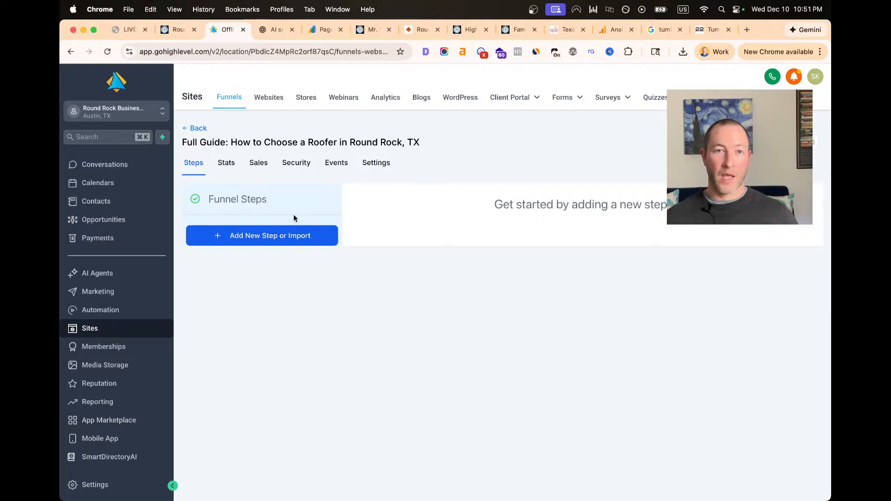
Start a new funnel step with the page name "Full Guide: How to Choose a Roofer in Round Rock, TX"
left_click(264, 240)
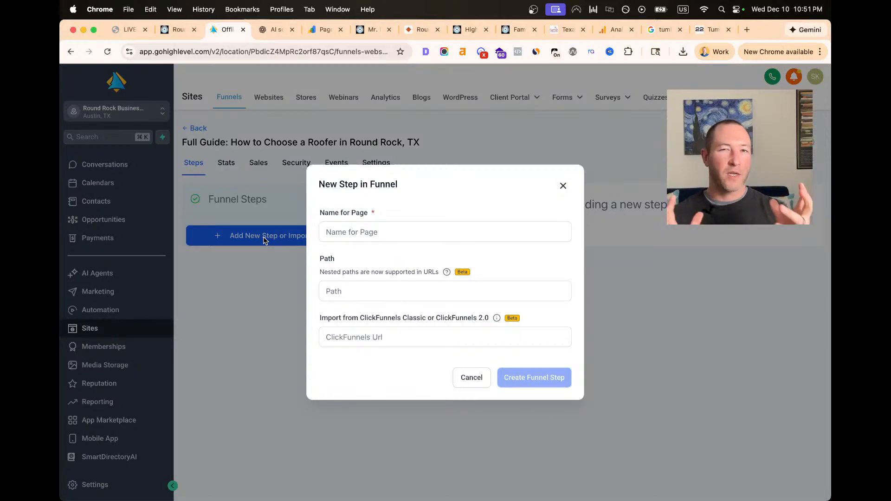
left_click(376, 231)
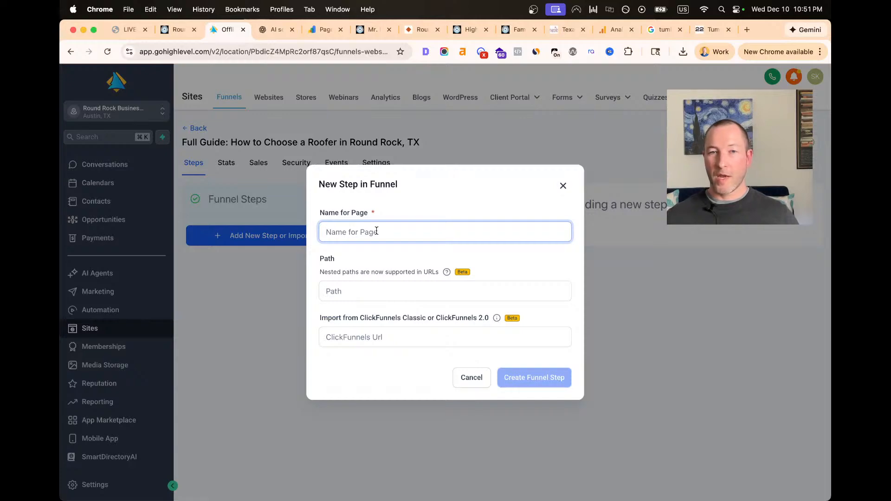
key("super+v")
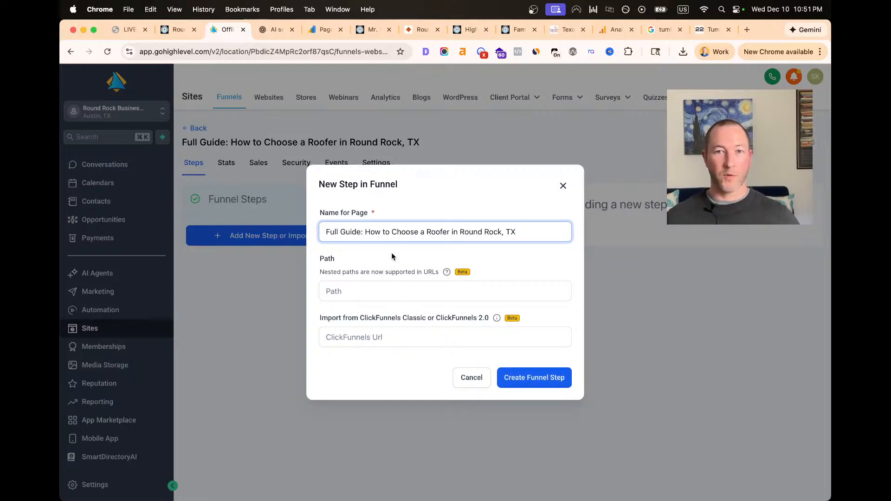
left_click(380, 284)
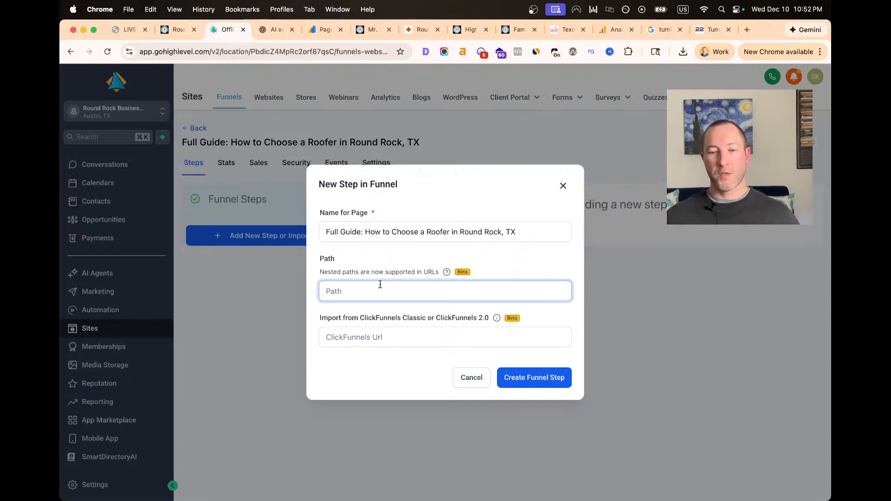
type("/")
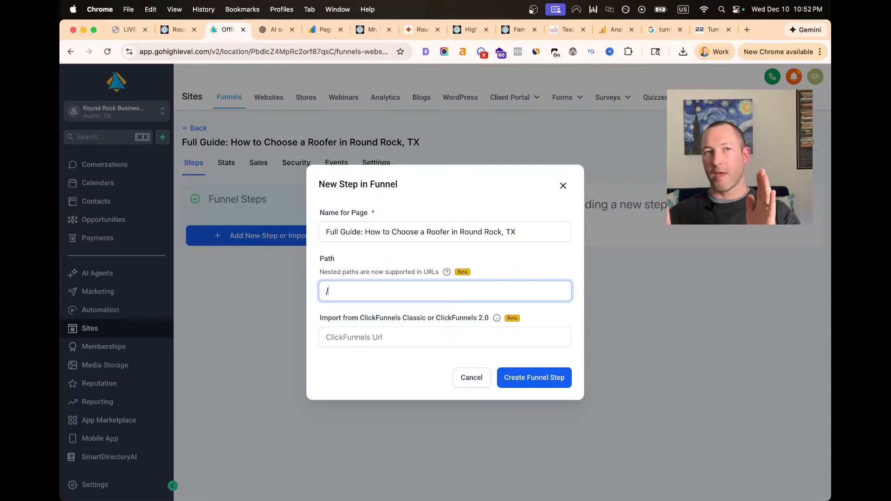
Copy the path "/page/full-guide-how-to-choose-a-roofer-in-round-rock-tx" from the guide page's web address on the Round Rock Businesses site
left_click(179, 30)
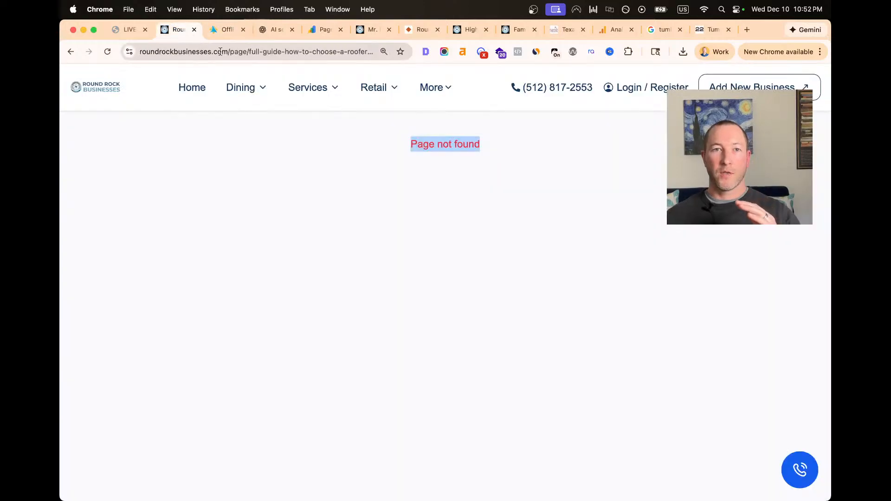
left_click_drag(228, 53, 64, 42)
left_click(247, 51)
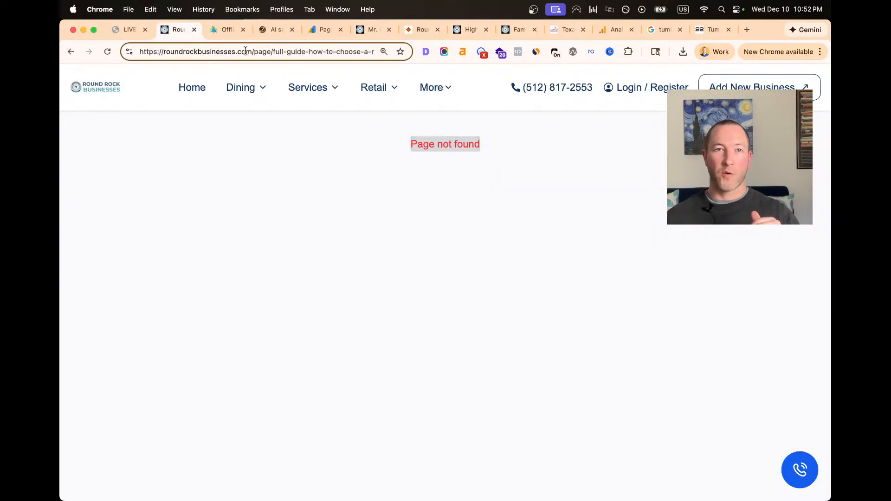
left_click_drag(254, 51, 543, 94)
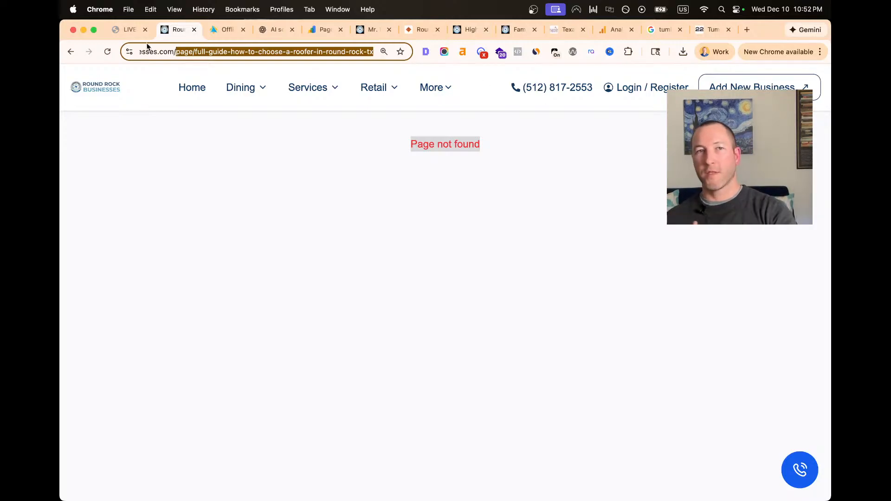
left_click(196, 50)
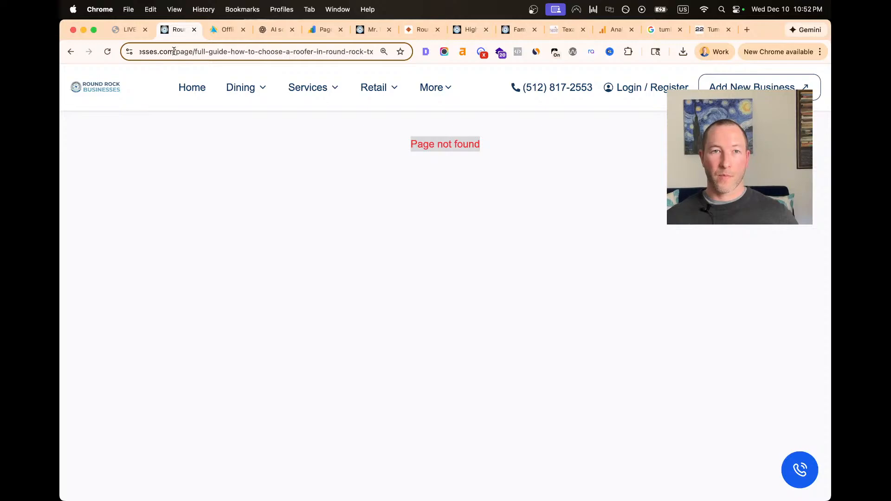
left_click_drag(174, 51, 497, 74)
key("super+c")
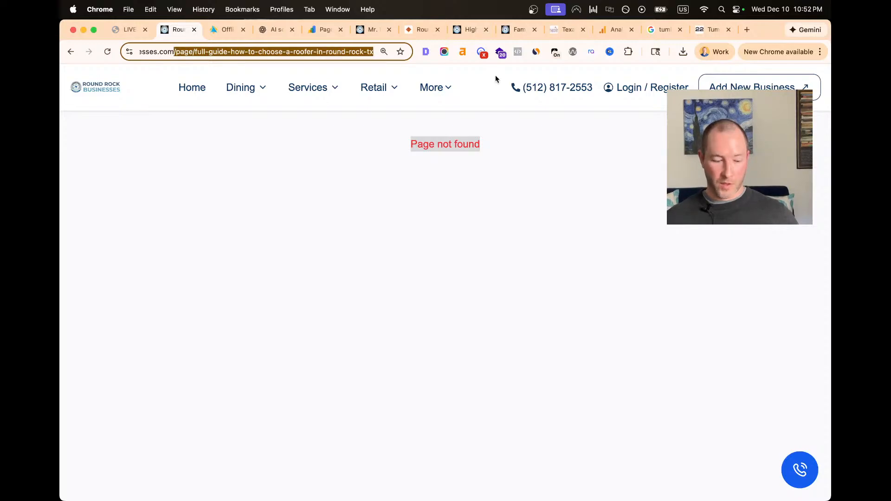
Set the new step's path to "/page/full-guide-how-to-choose-a-roofer-in-round-rock-tx" and create the funnel step
left_click(116, 29)
left_click(228, 29)
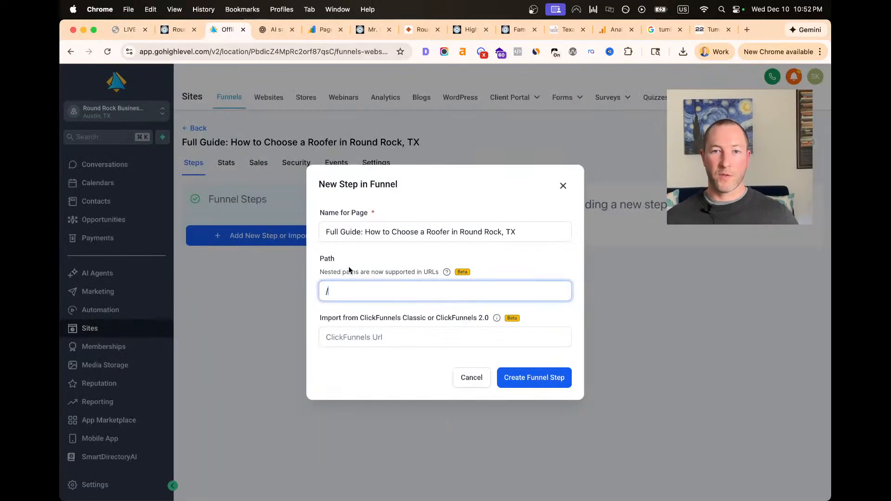
key("super+v")
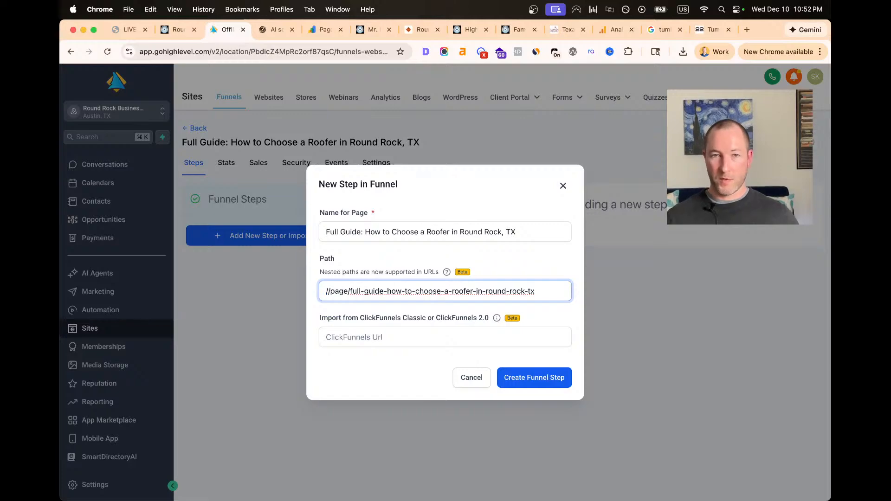
key("BackSpace")
left_click(529, 266)
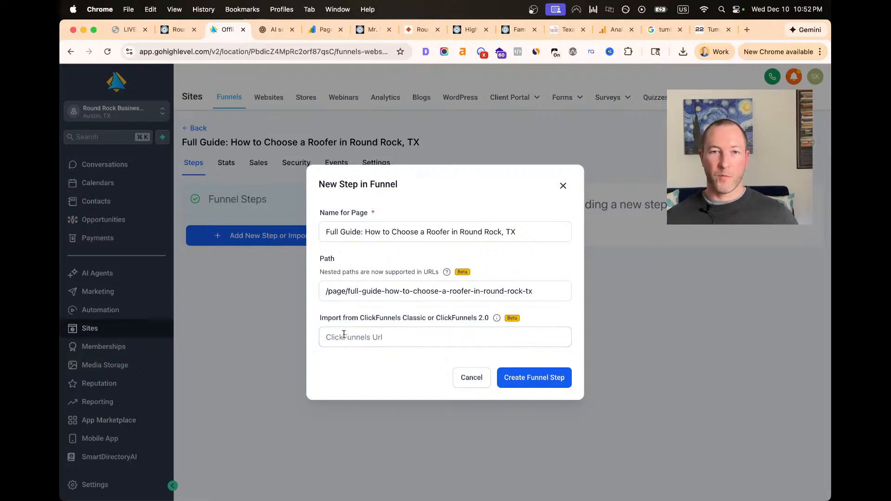
left_click(406, 336)
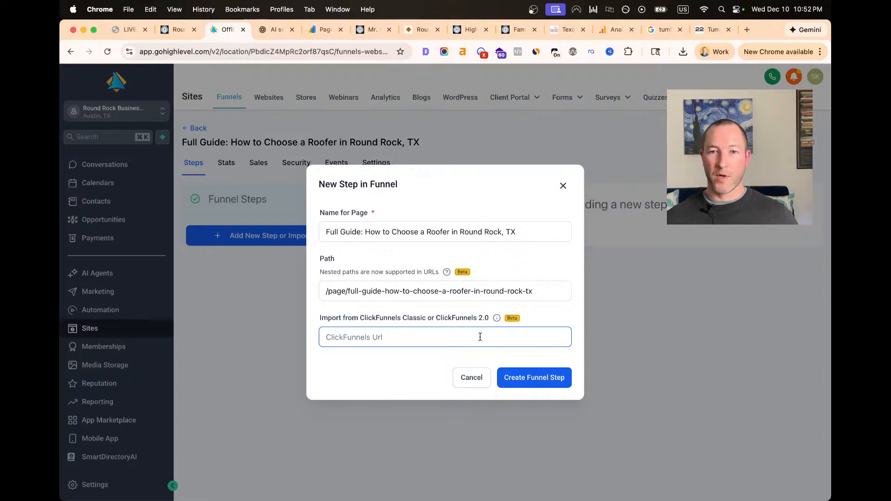
left_click(532, 379)
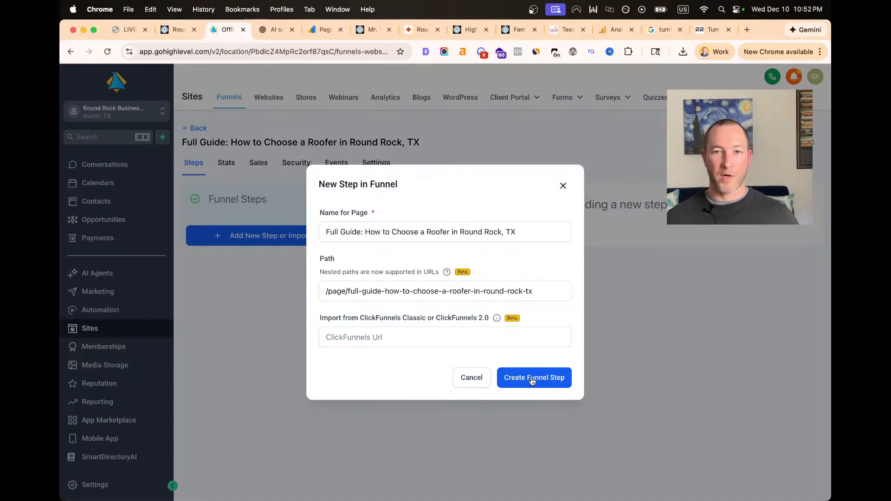
left_click(532, 379)
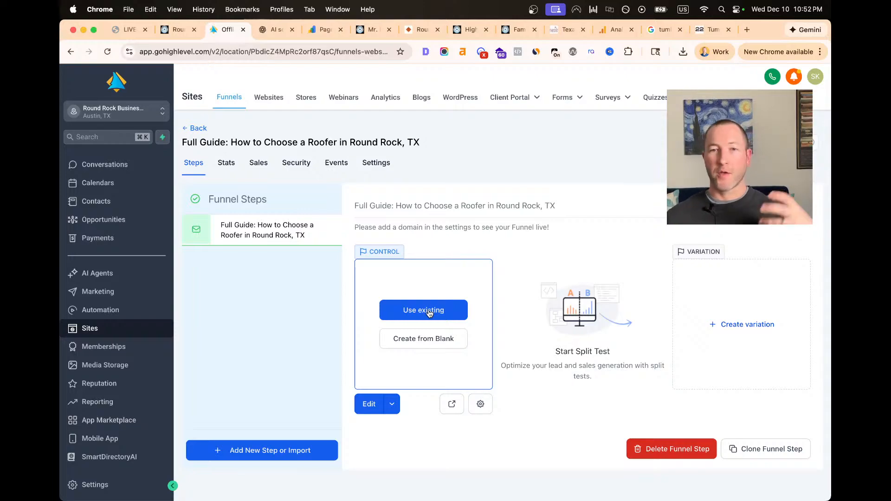
Create the funnel step's control page from blank in the page builder
left_click(419, 341)
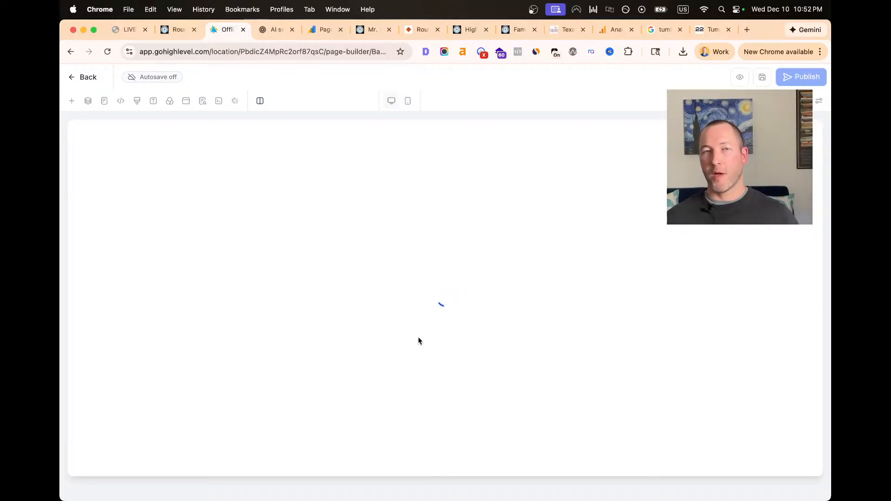
left_click(293, 175)
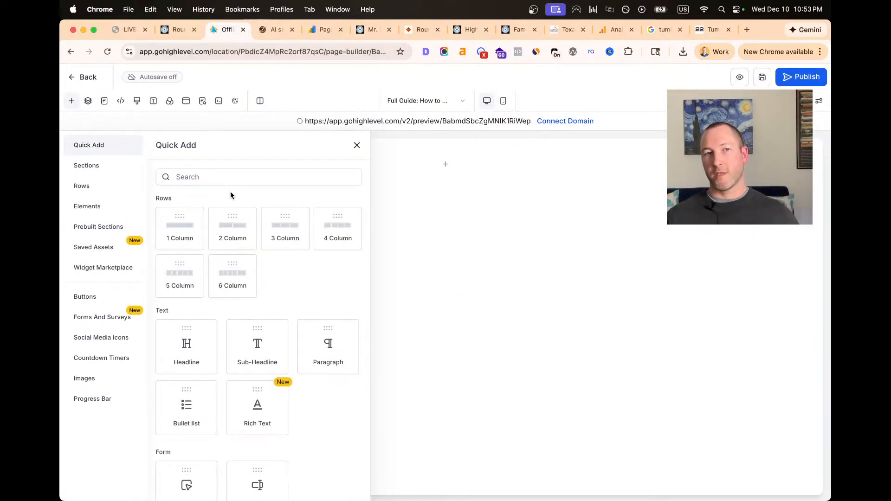
mouse_move(534, 159)
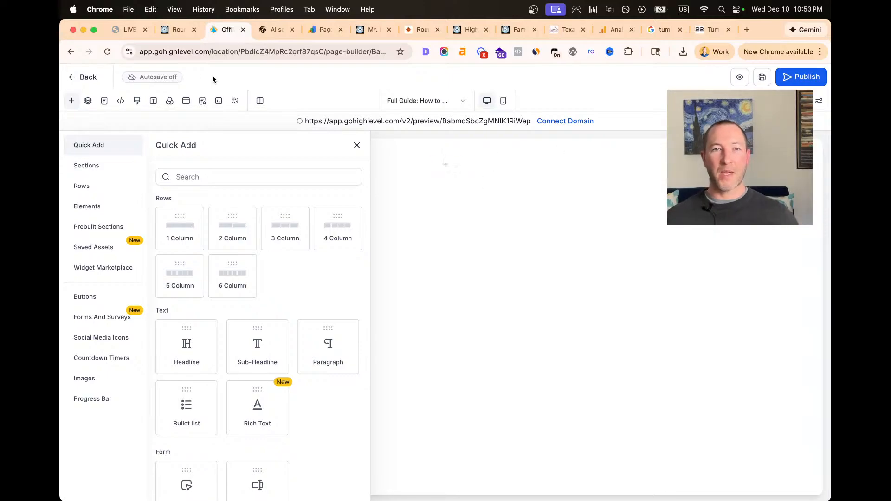
Reload the guide's page on the Round Rock Businesses site to check it, and return to the page builder
left_click(176, 32)
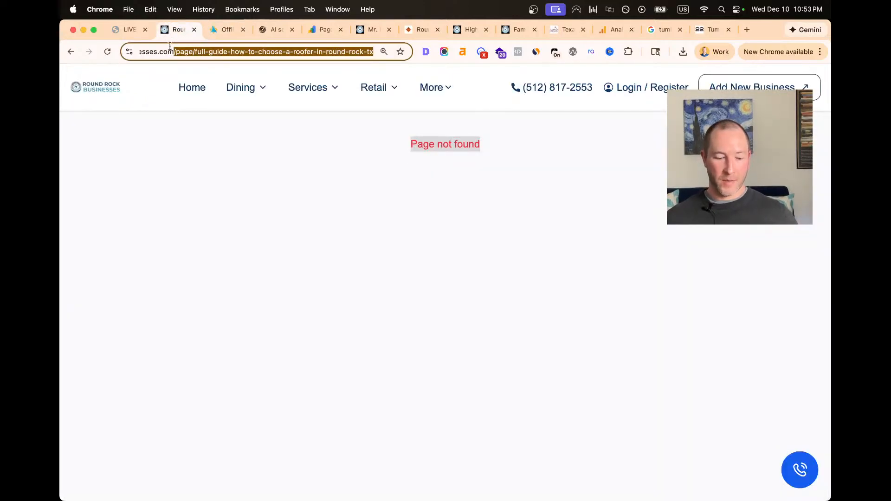
key("Return")
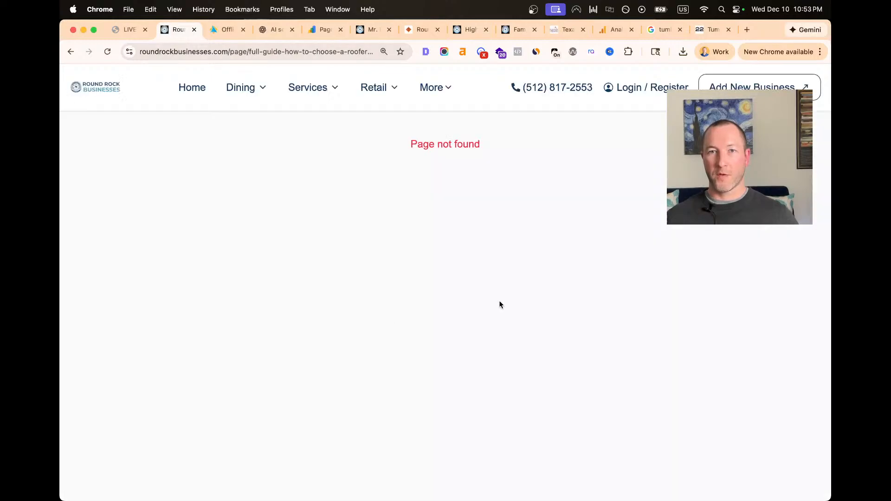
left_click(228, 33)
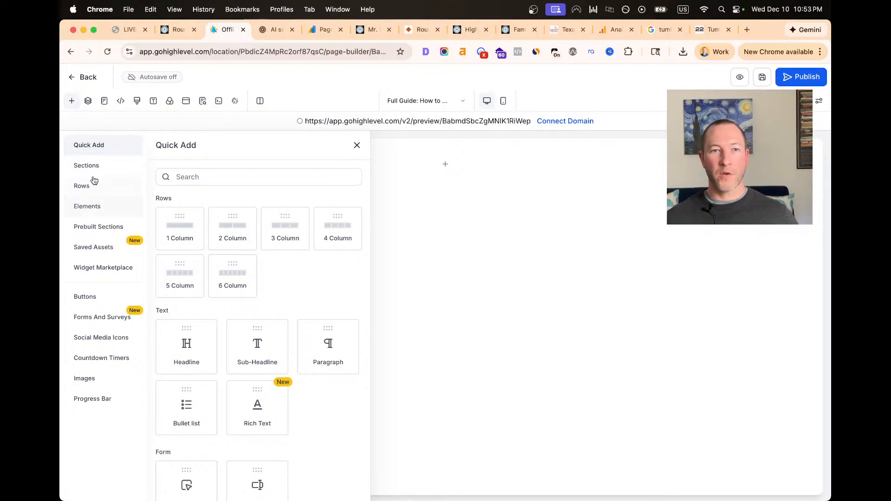
Browse the prebuilt section templates, looking through the FAQs, Footer and Image Slider categories
key("super+equal")
key("super+equal")
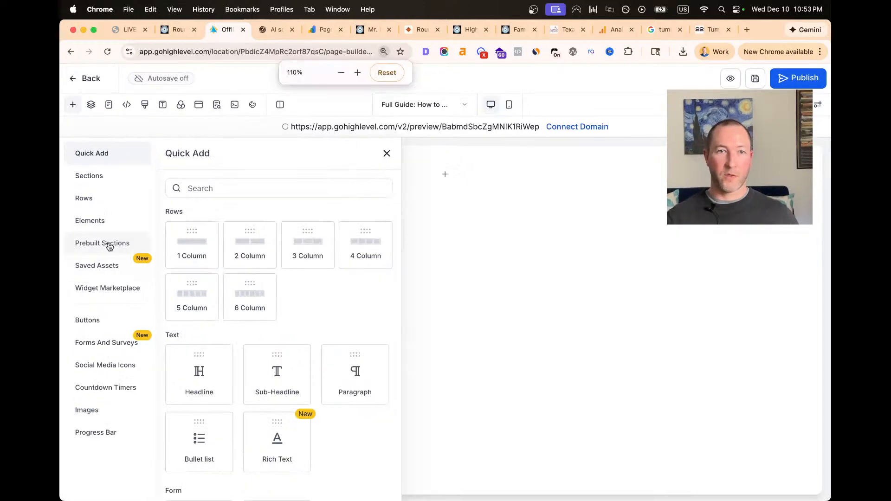
key("super+equal")
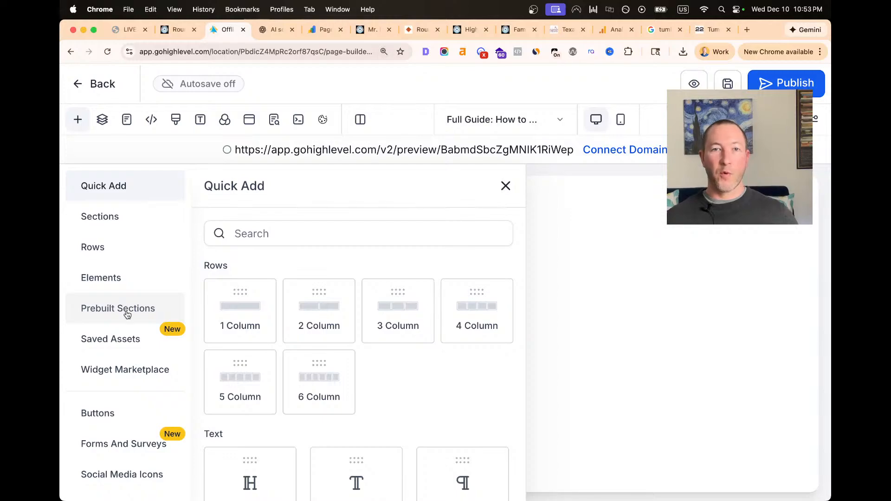
scroll(127, 315, "down", 1)
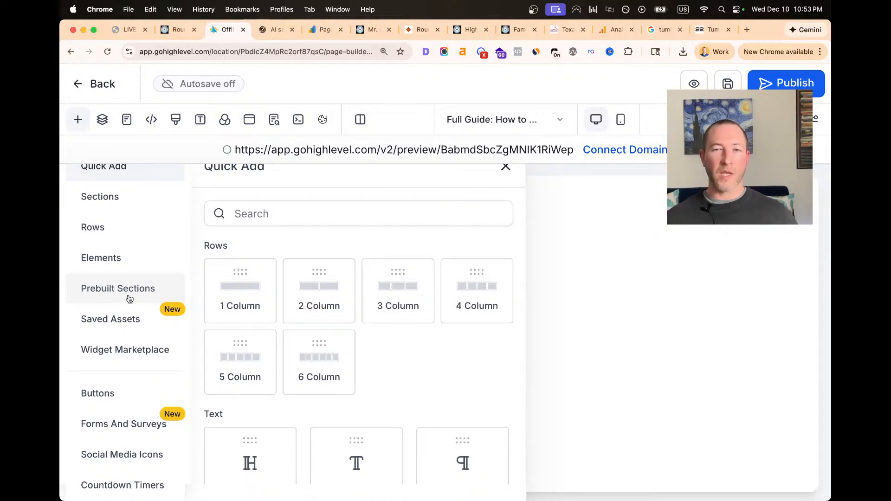
left_click(129, 299)
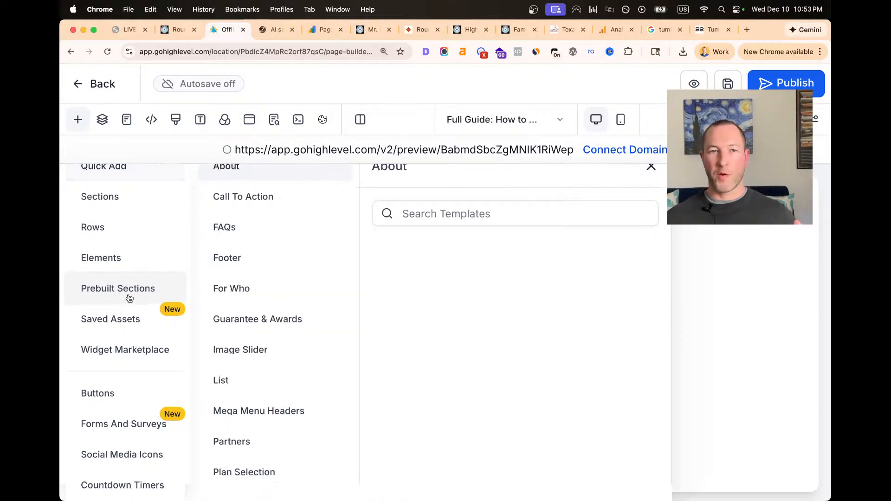
scroll(277, 245, "up", 1)
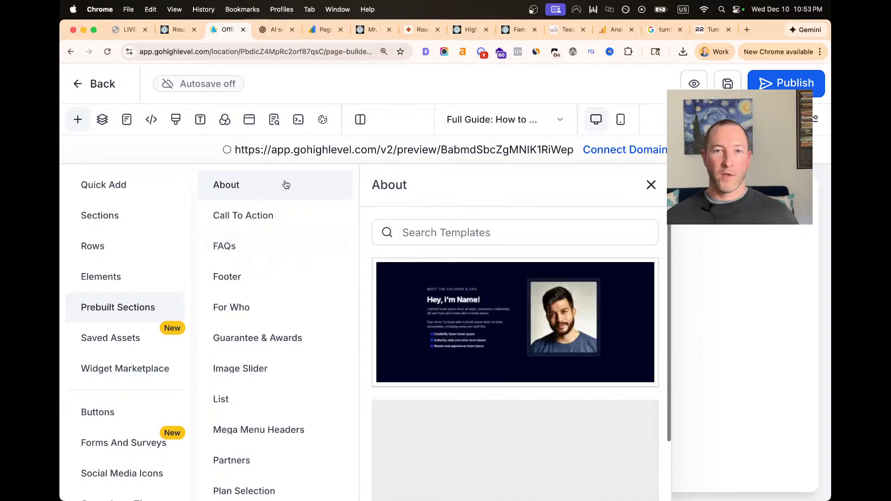
left_click(261, 251)
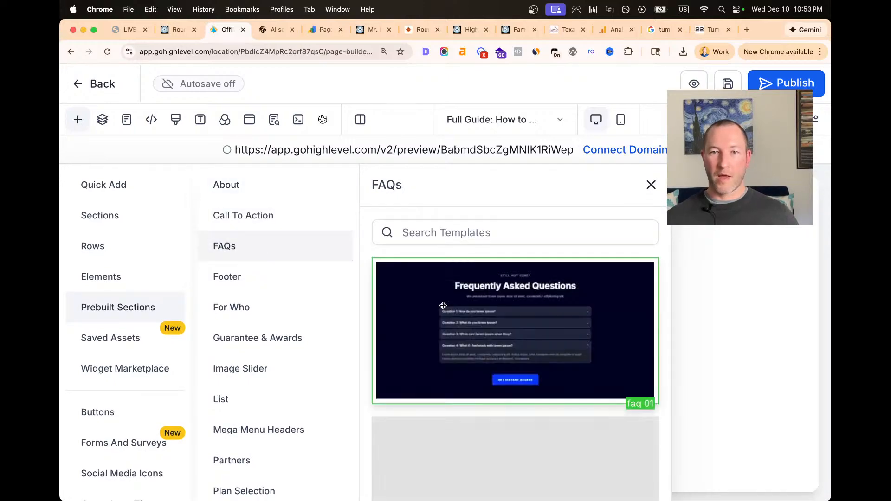
left_click(262, 312)
left_click(227, 278)
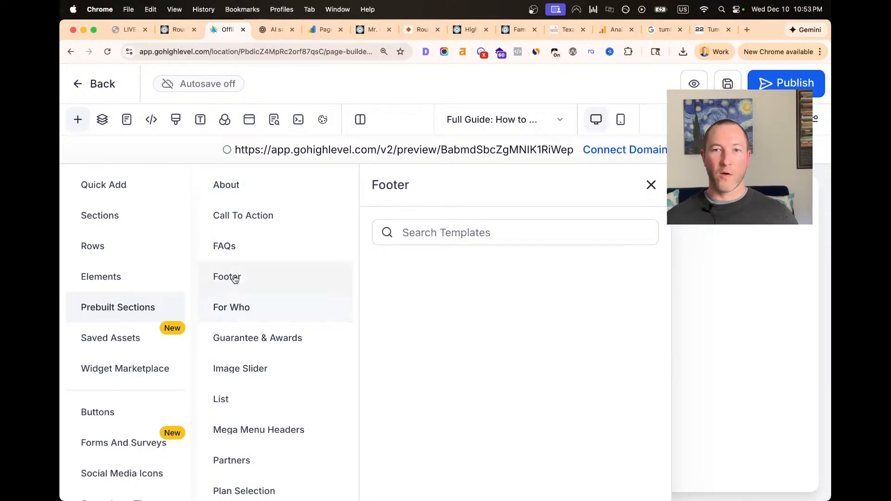
scroll(463, 270, "down", 5)
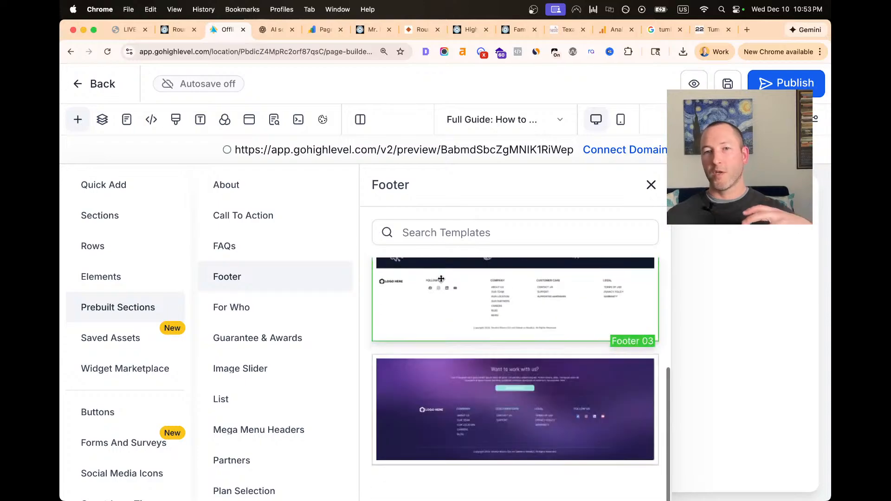
left_click(247, 370)
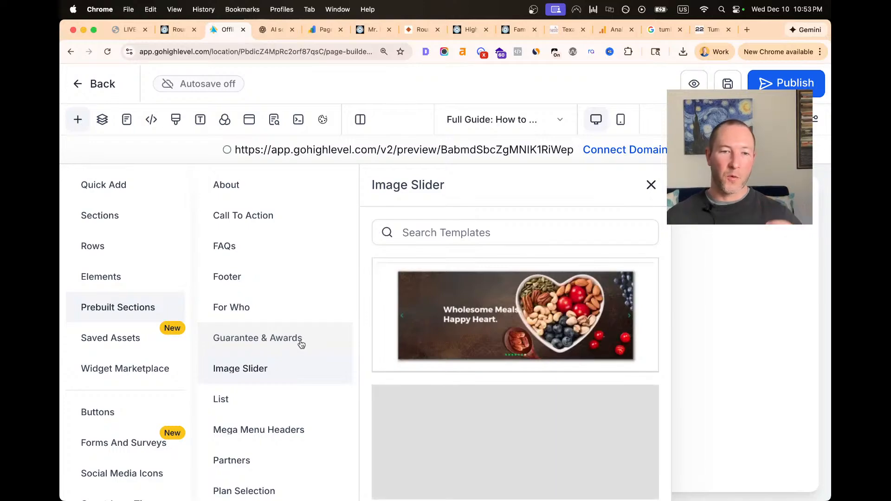
scroll(299, 345, "down", 5)
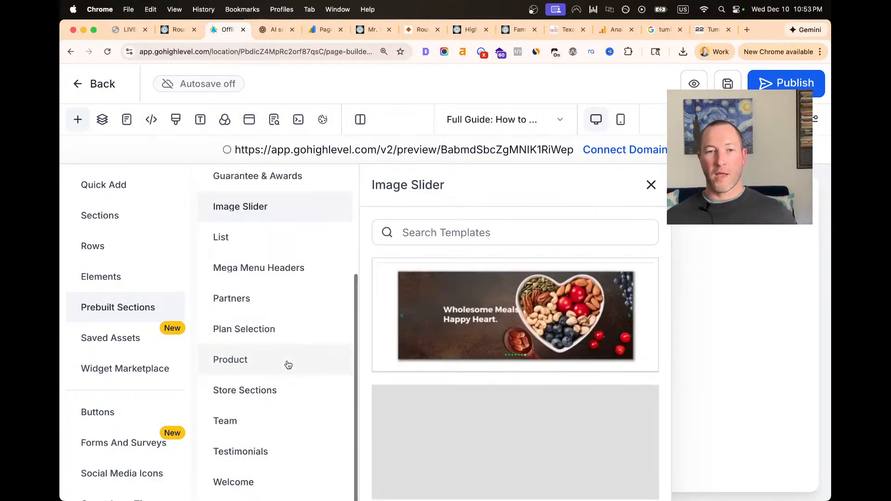
scroll(288, 366, "down", 1)
Add the prebuilt "Welcome 14" section with the "Essential Hook for Your Sales Campaign" headline to the blank page and close the template library
left_click(262, 441)
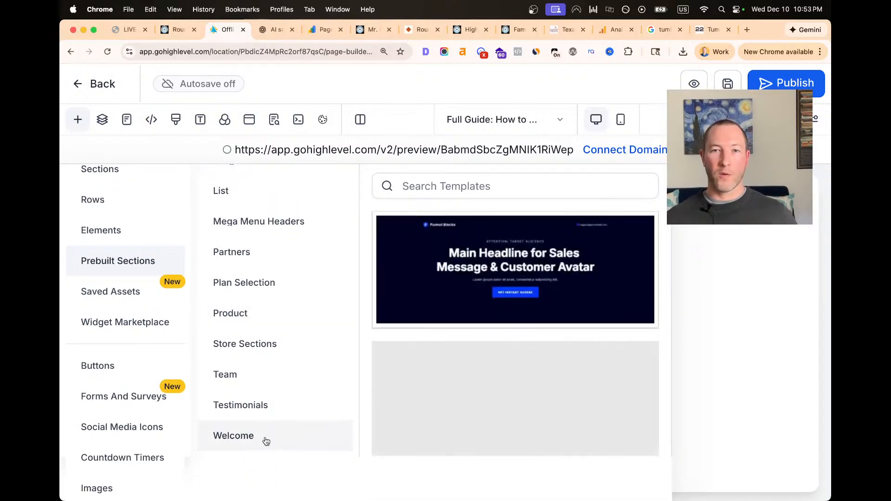
scroll(522, 378, "down", 3)
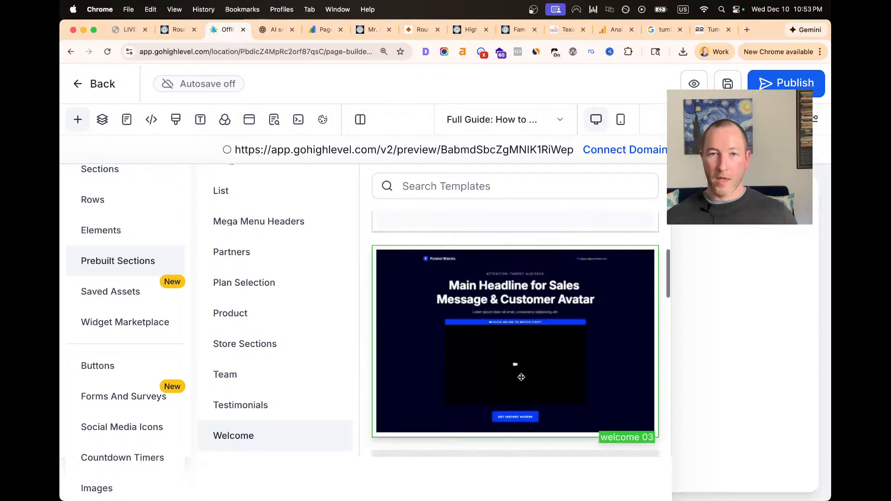
scroll(521, 377, "down", 5)
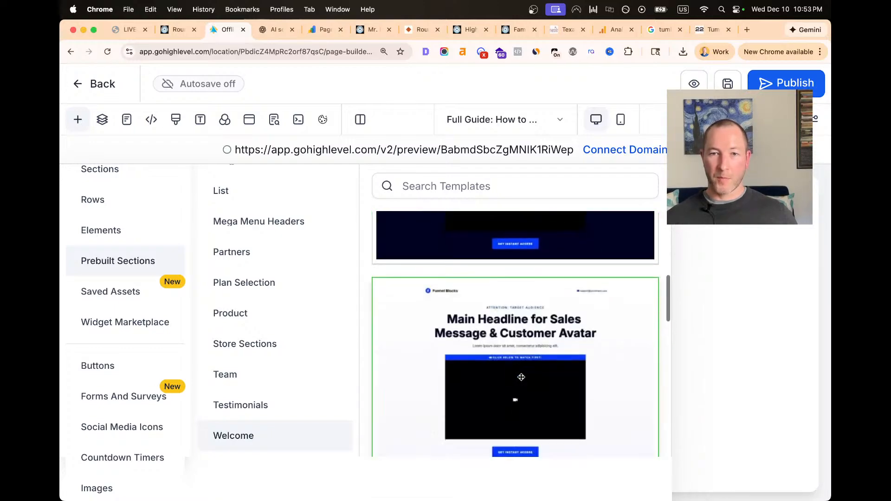
scroll(521, 377, "down", 5)
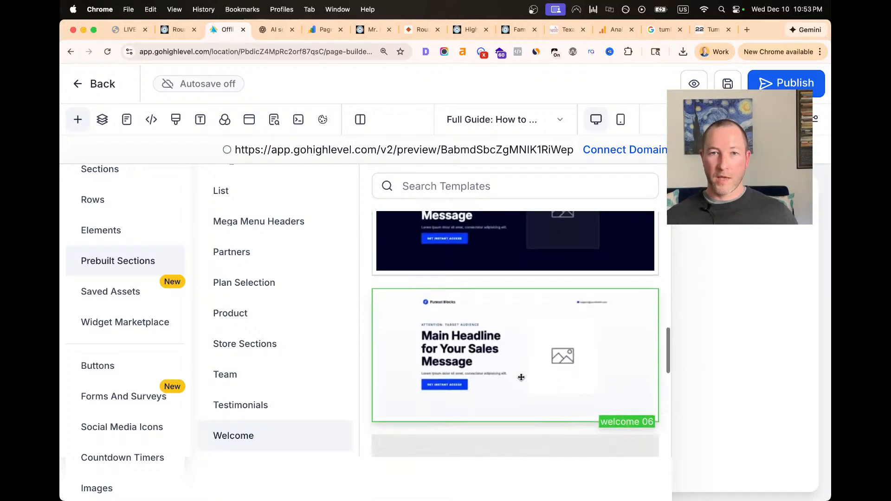
scroll(521, 378, "down", 5)
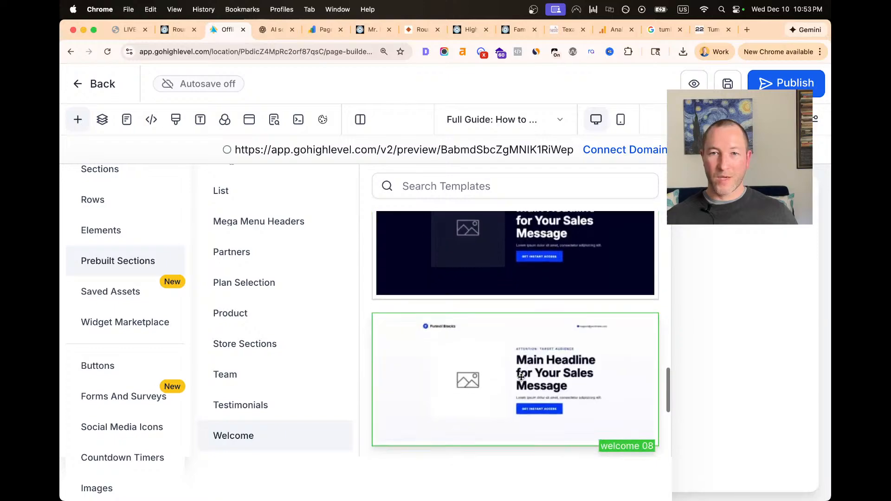
scroll(521, 377, "down", 2)
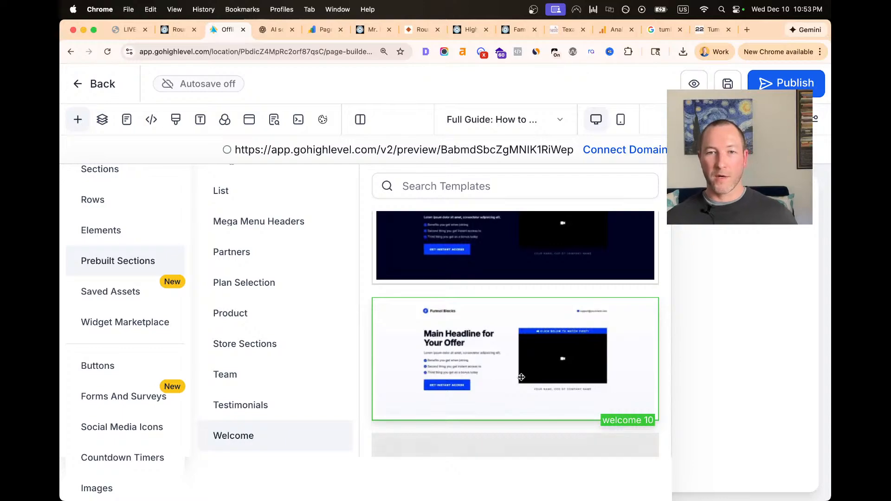
scroll(521, 377, "down", 3)
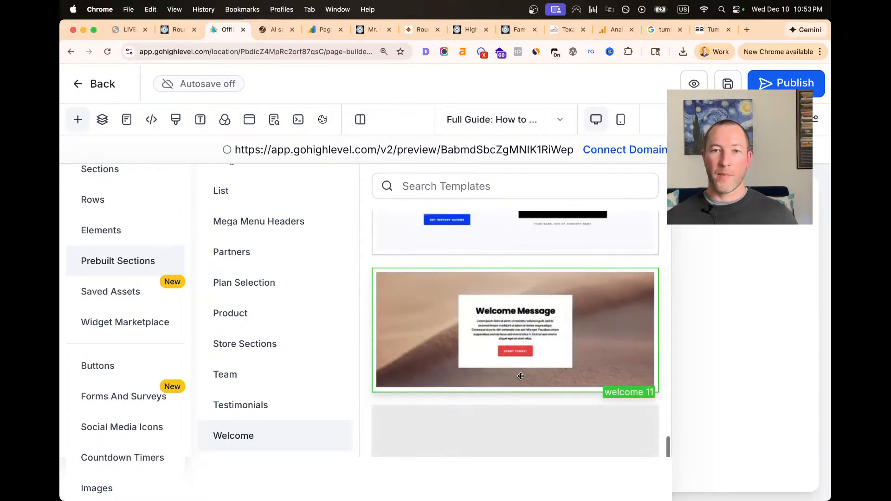
scroll(521, 377, "down", 10)
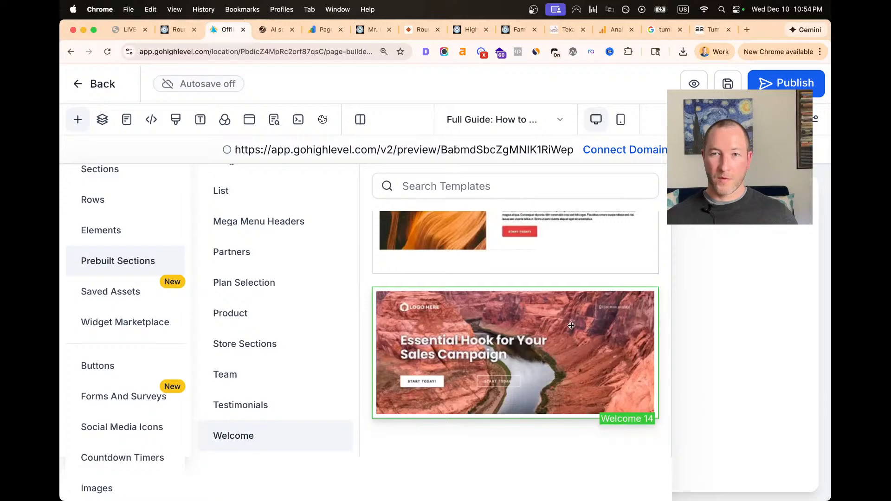
left_click_drag(522, 341, 733, 222)
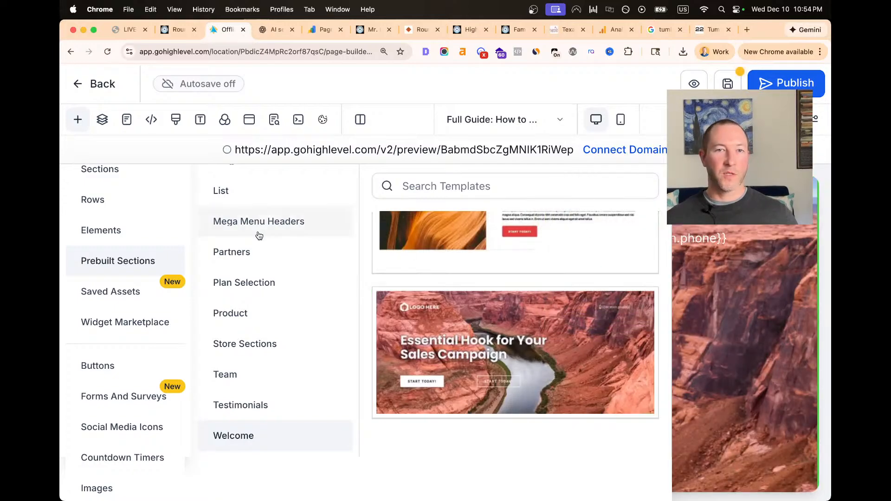
key("super+minus")
key("super+minus")
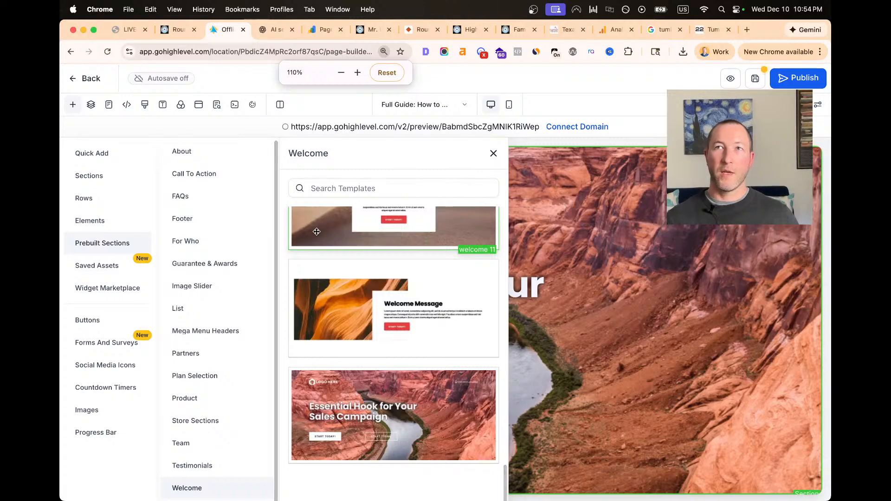
left_click(493, 153)
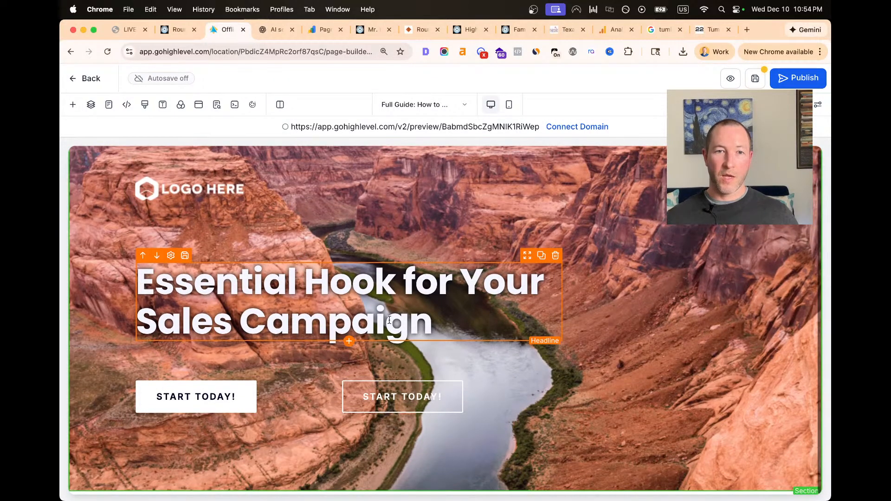
Replace the placeholder logo in the welcome section with the Round Rock Businesses logo from My Media
left_click(186, 190)
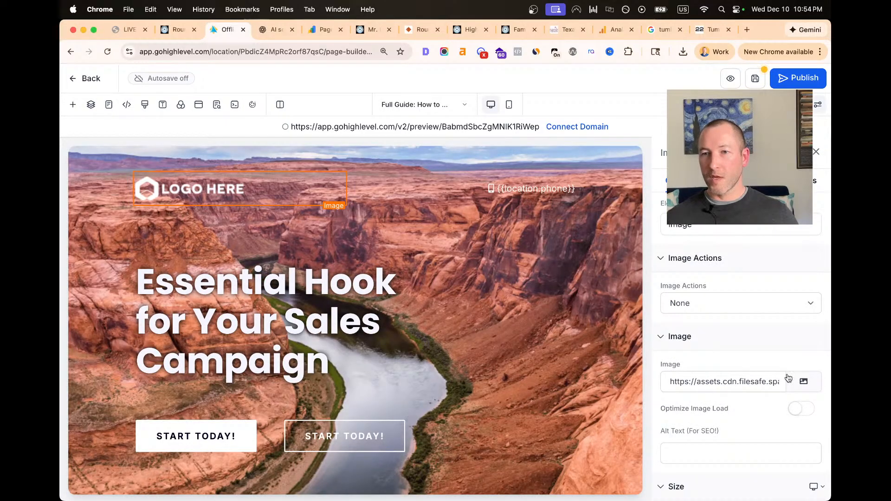
left_click(804, 383)
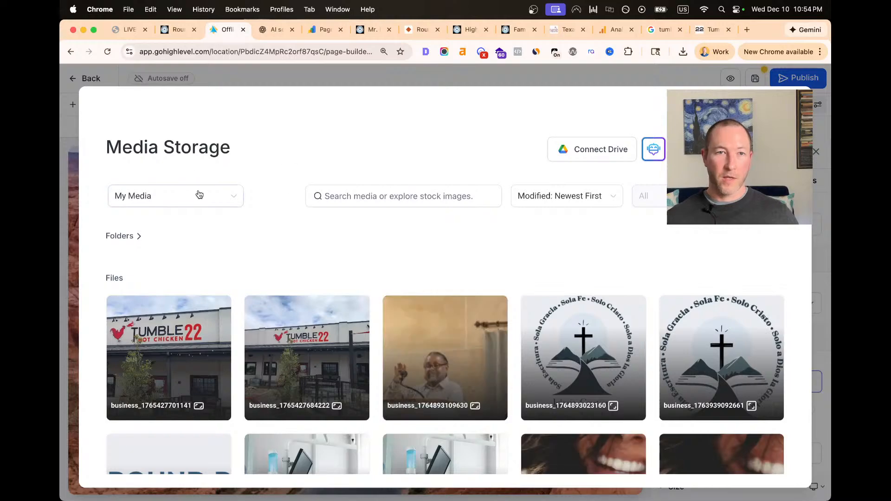
scroll(366, 341, "down", 1)
scroll(372, 344, "down", 3)
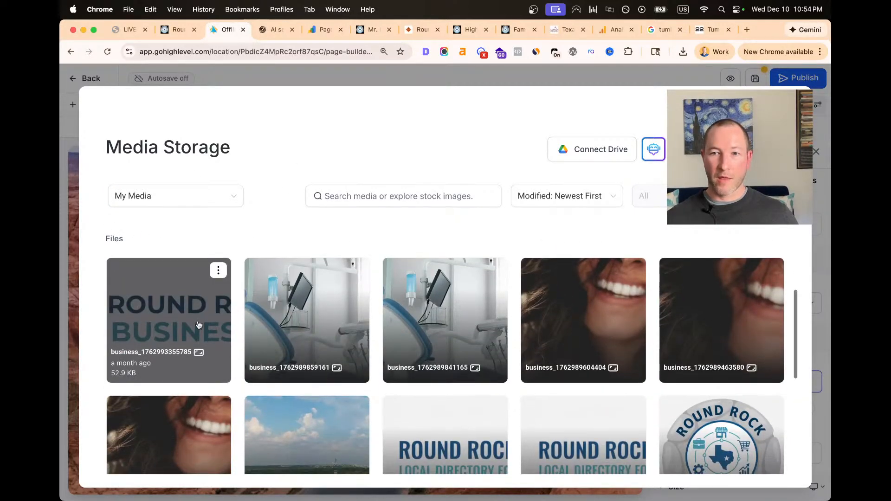
scroll(198, 325, "down", 1)
scroll(183, 325, "up", 2)
left_click(180, 325)
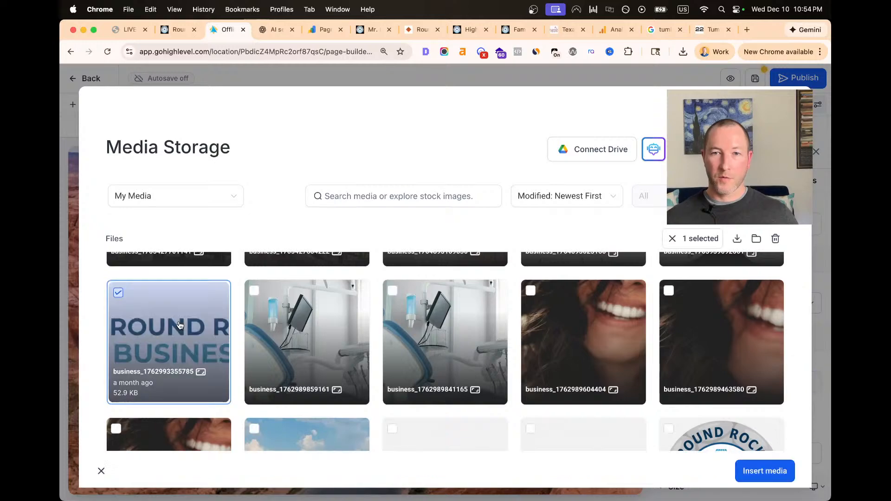
left_click(758, 471)
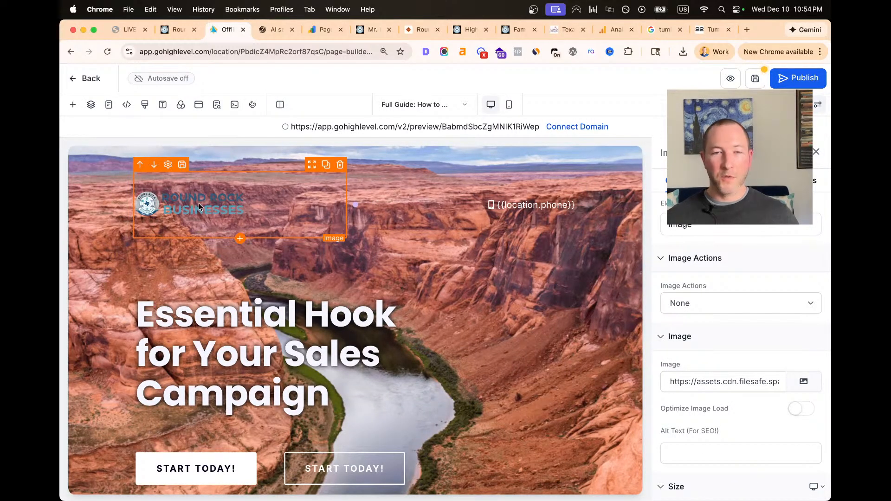
Open the media picker for the welcome section's background image and search Unsplash for "small town texas"
left_click(406, 277)
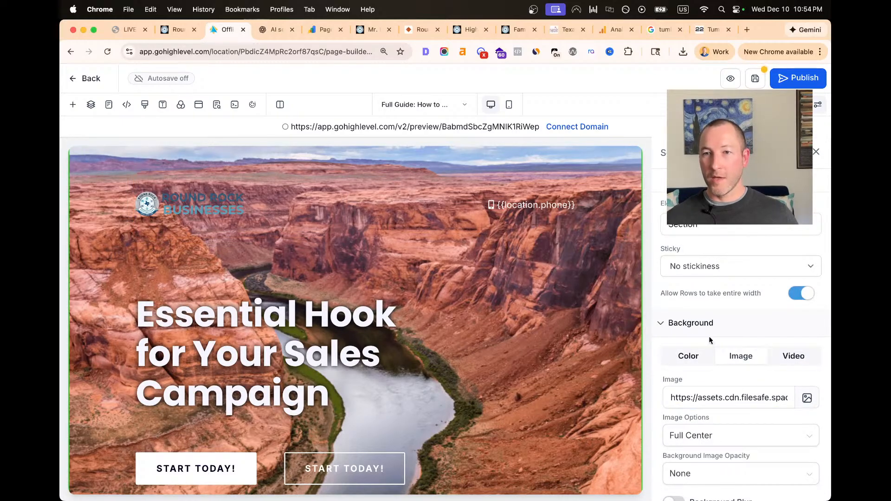
left_click(806, 399)
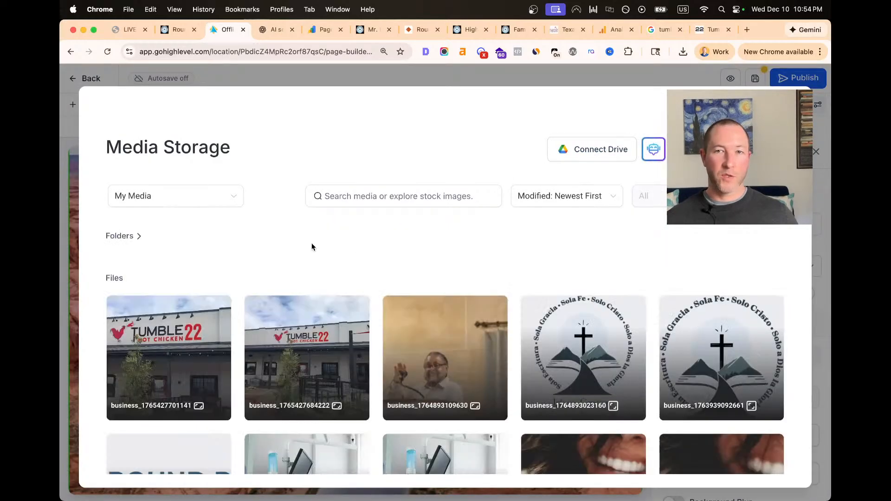
left_click(231, 200)
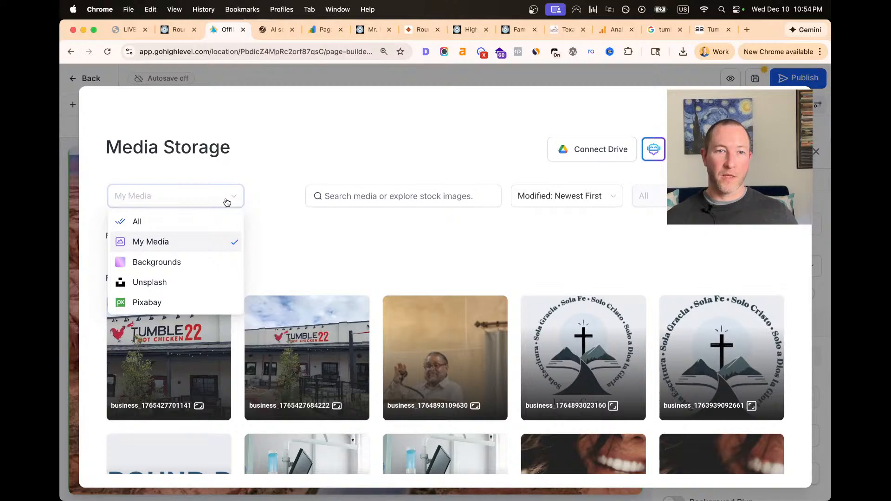
left_click(173, 282)
left_click(423, 195)
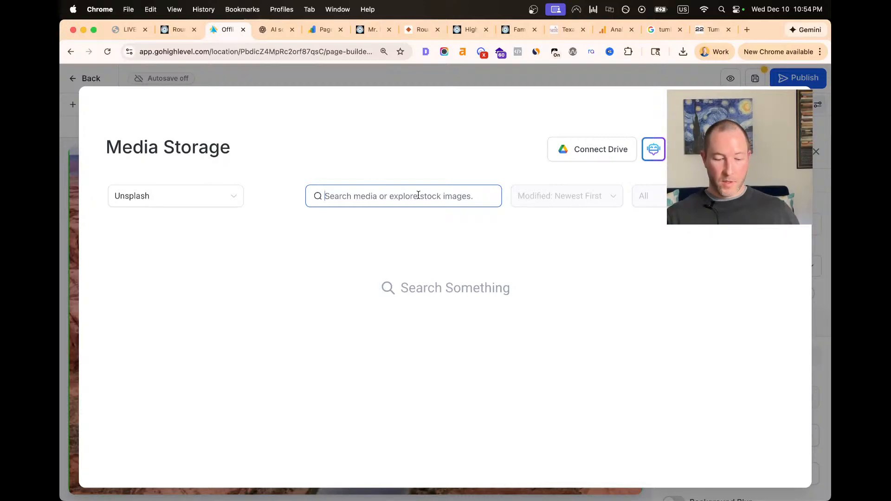
type("small")
key("Return")
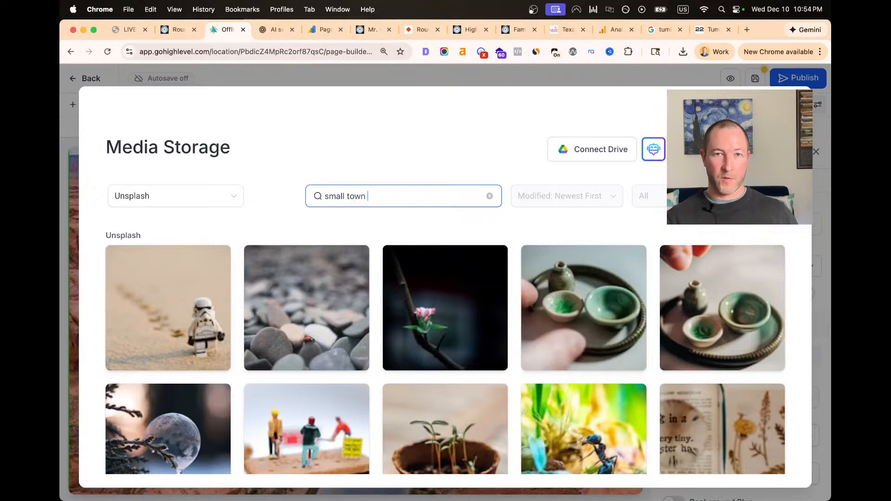
key("Return")
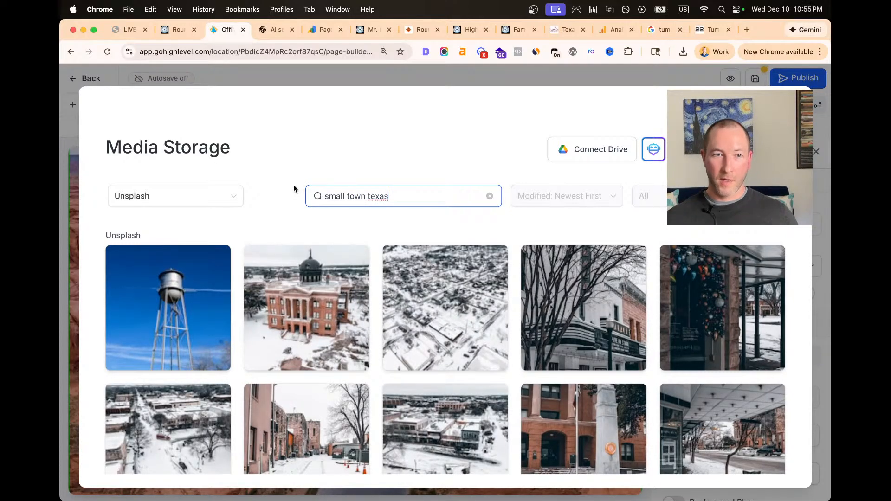
Look through the Unsplash results and insert the water tower photo against the blue sky as the section background
scroll(218, 341, "down", 3)
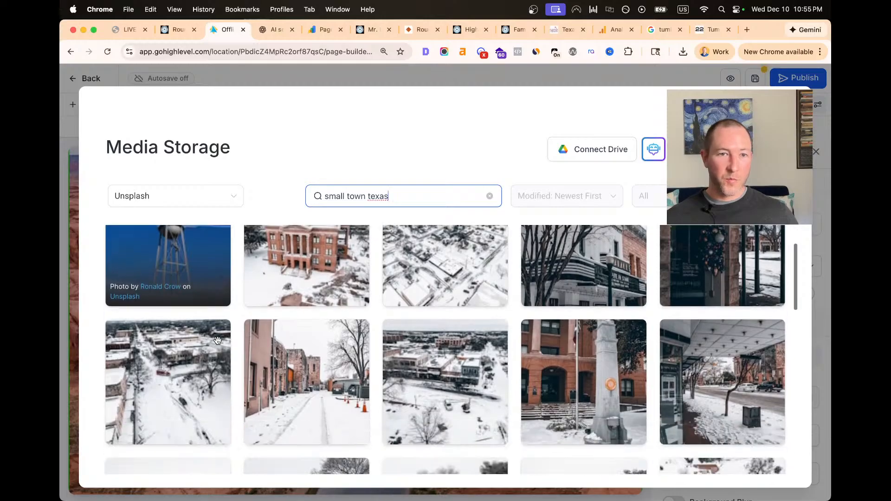
scroll(171, 265, "down", 5)
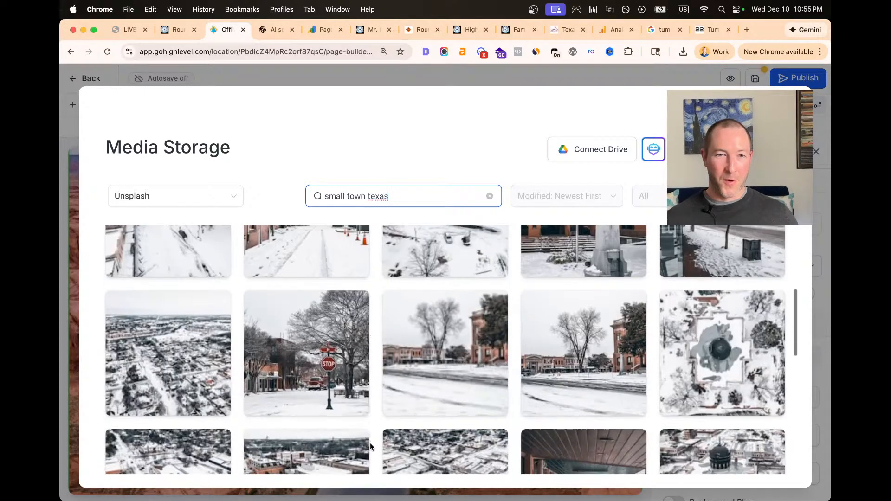
scroll(334, 359, "down", 8)
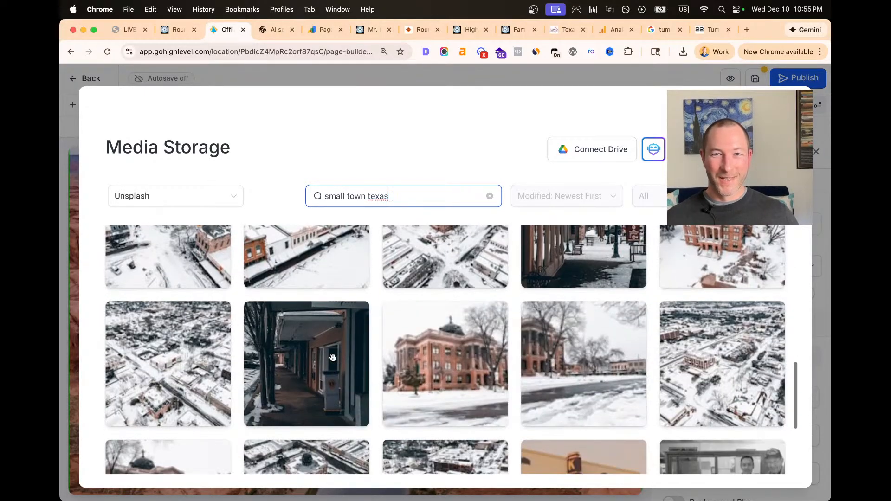
scroll(285, 318, "up", 15)
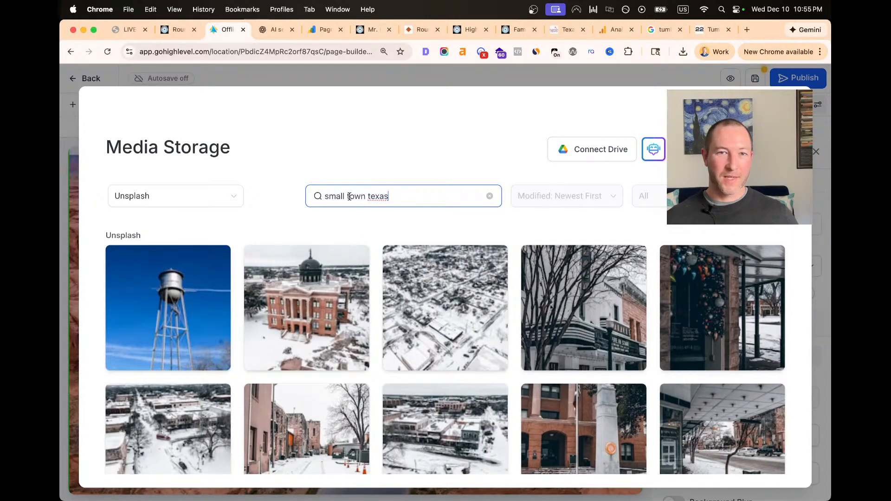
left_click(160, 299)
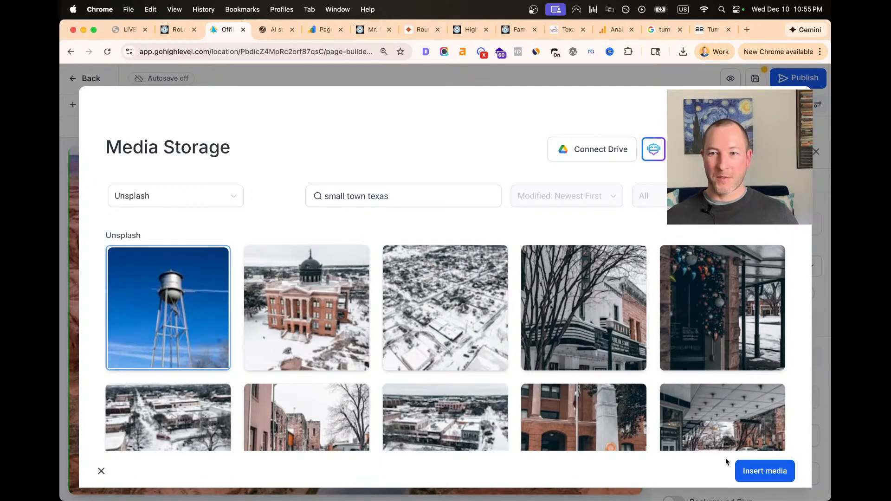
left_click(760, 471)
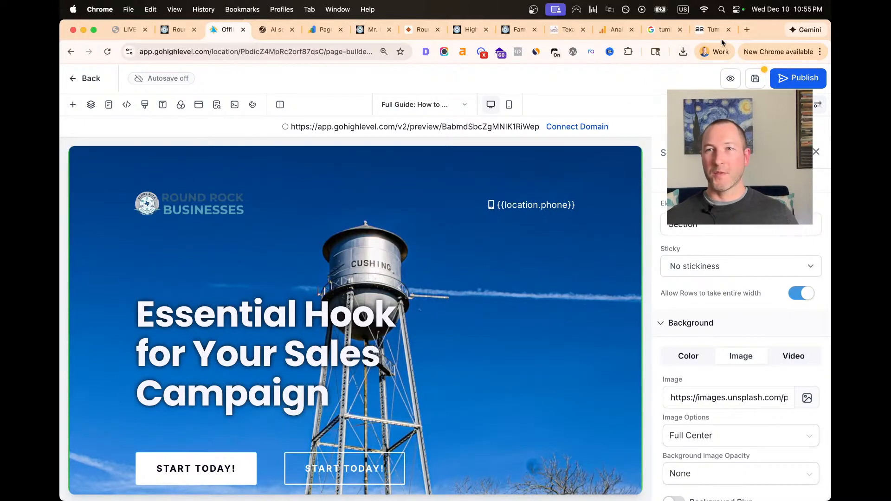
Switch to the Google search page, close the share dialog and search Google Images for "round rock texas"
left_click(659, 30)
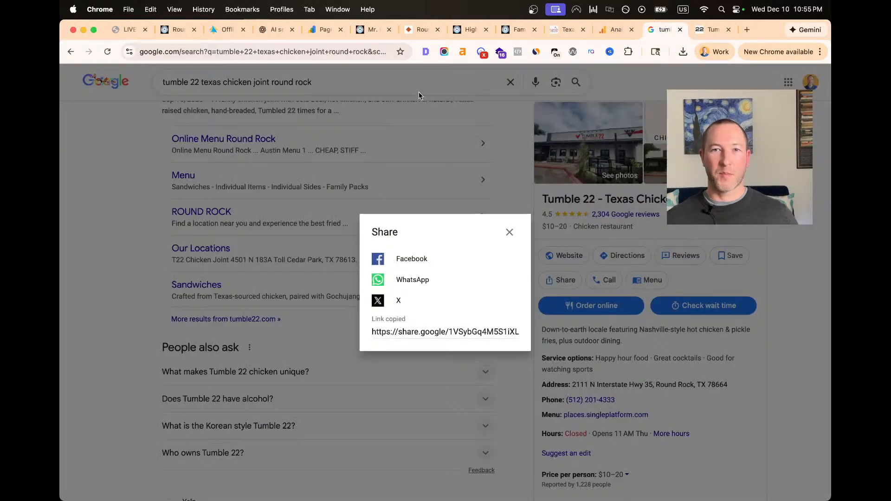
left_click(445, 186)
triple_click(265, 82)
type("r")
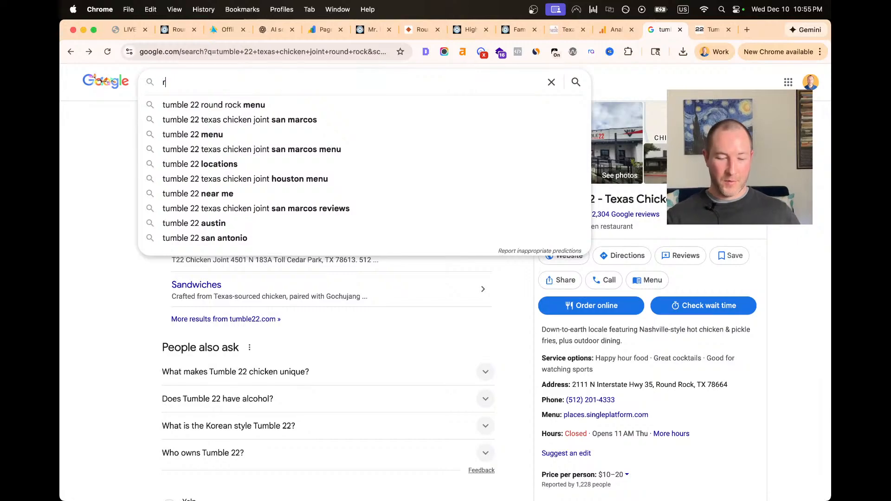
type("ound rock tex")
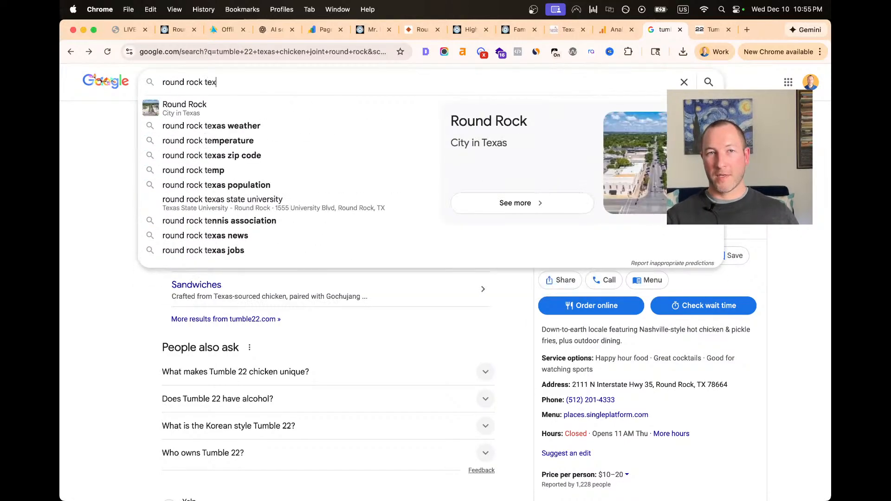
type("as")
key("Return")
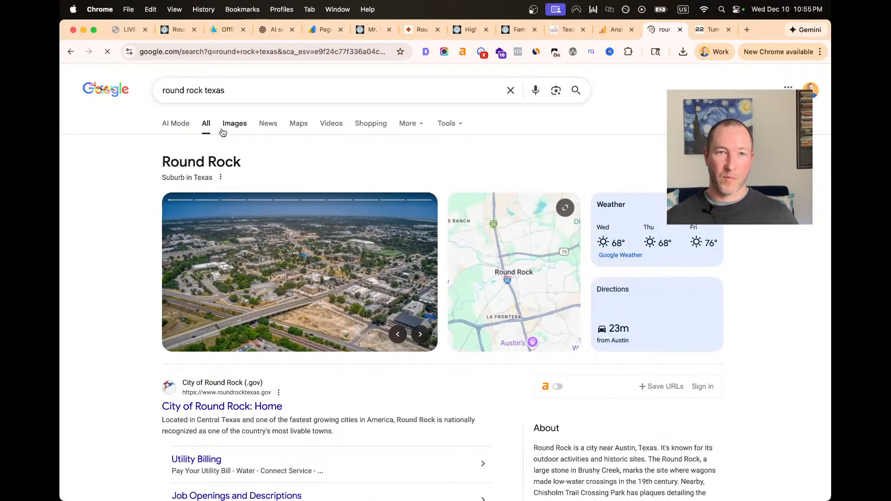
left_click(224, 128)
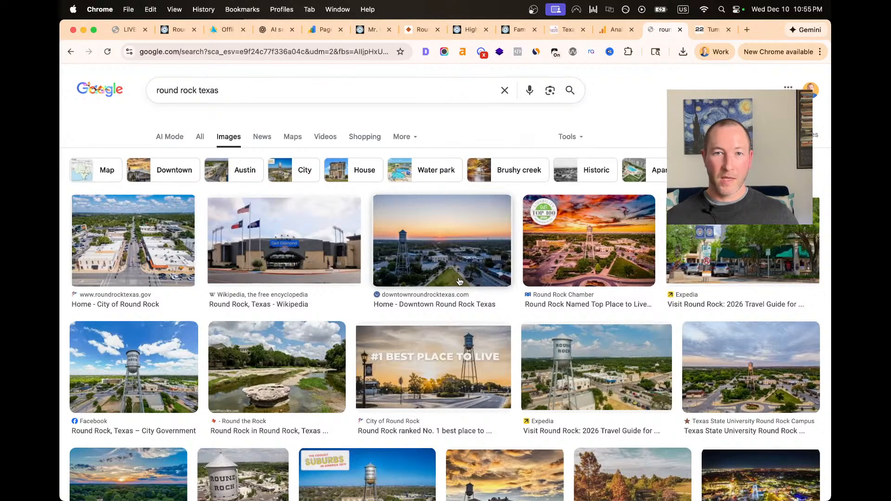
Refine the image search to "round rock texas roofing repair" and briefly preview the Texas Storm Group roof photo
double_click(271, 91)
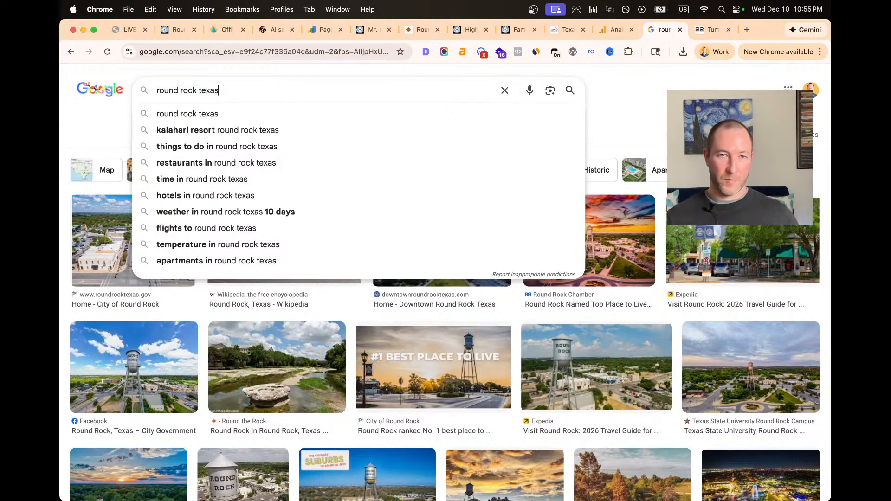
type("roofing repair")
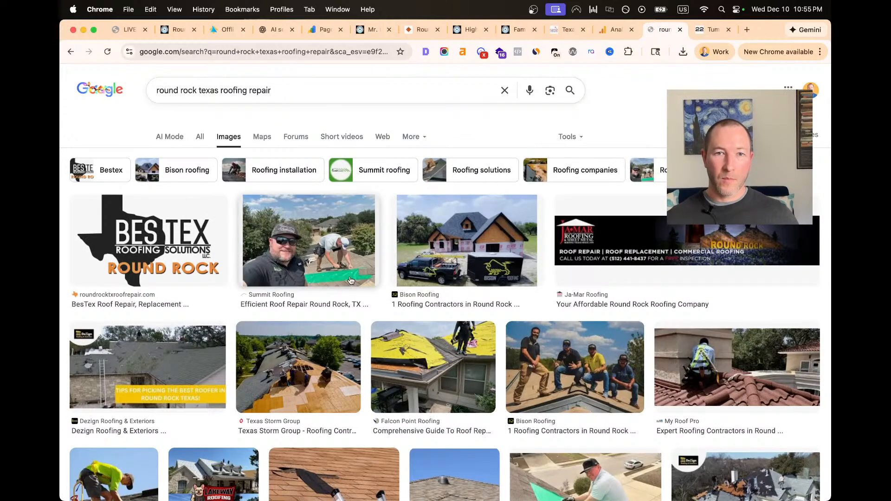
left_click(284, 389)
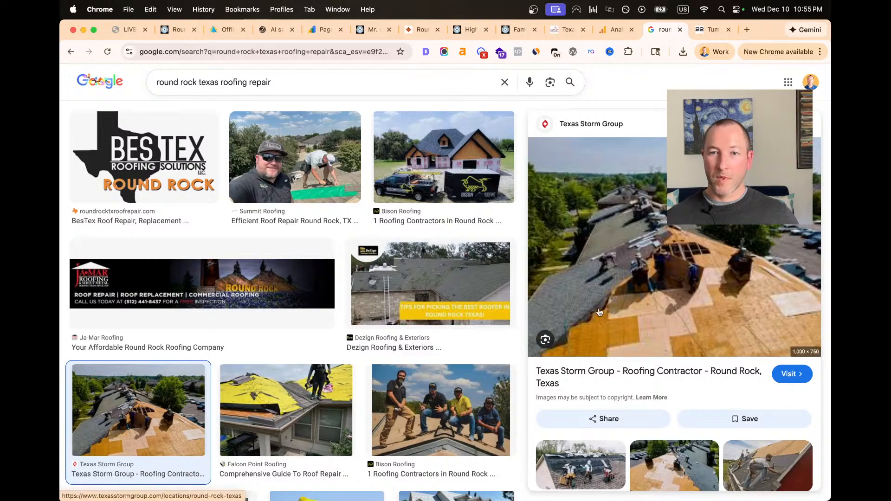
key("Escape")
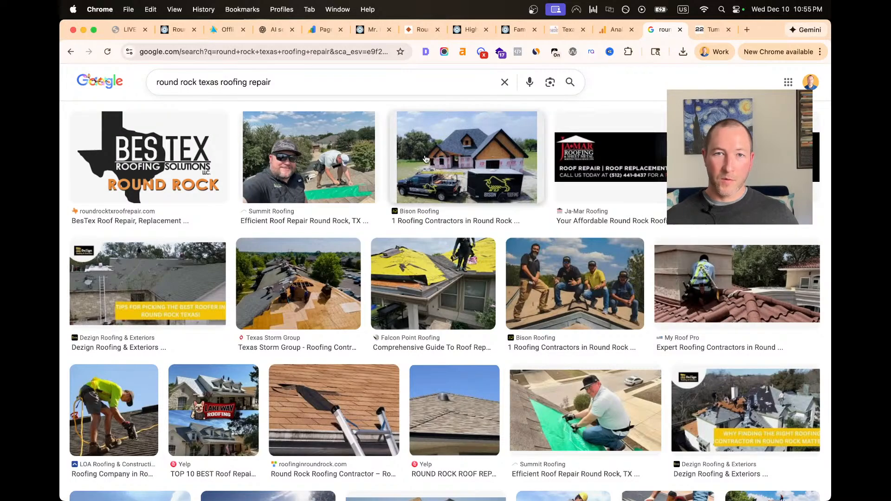
Filter the roofing image results by usage rights to Commercial & other licenses and check the applied filter
scroll(413, 156, "up", 2)
left_click(409, 137)
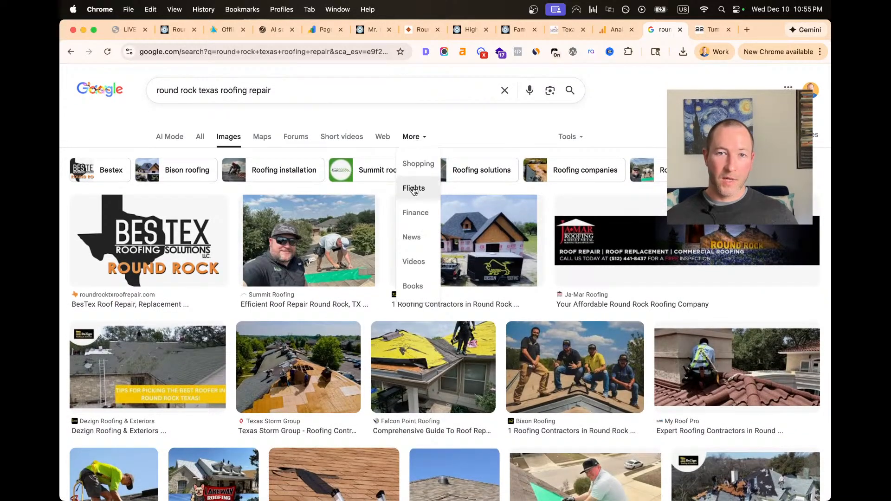
left_click(579, 142)
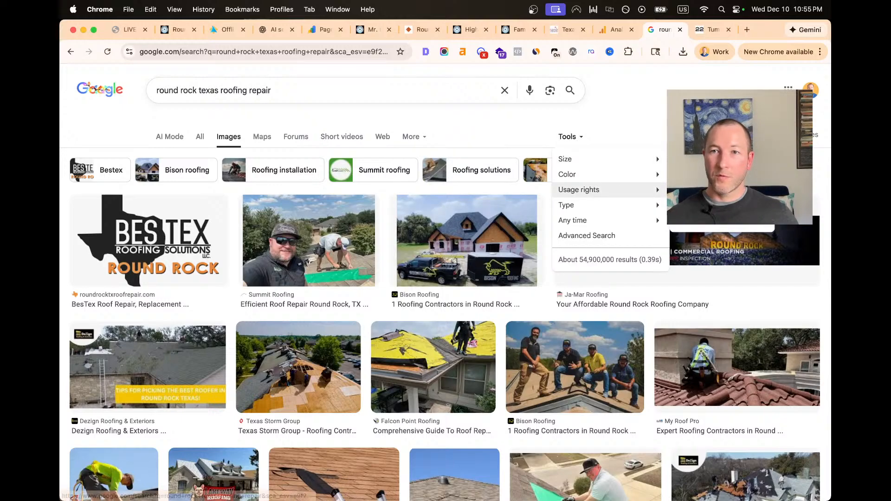
left_click(710, 216)
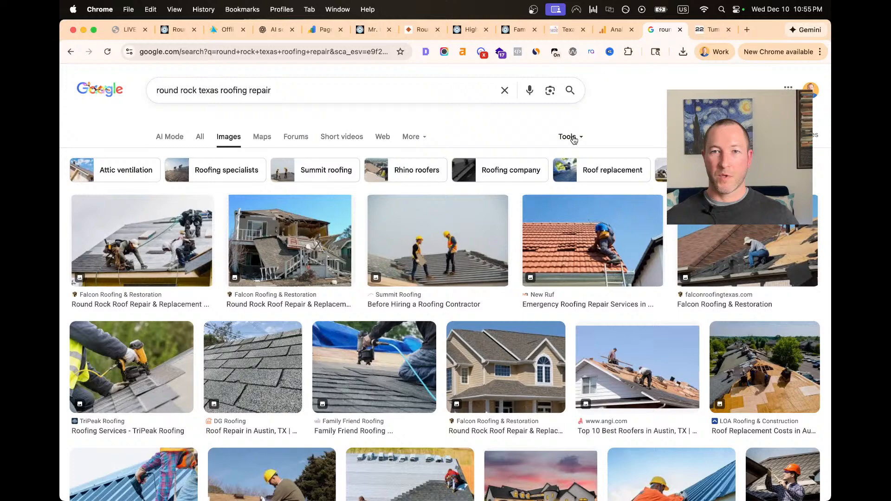
left_click(574, 139)
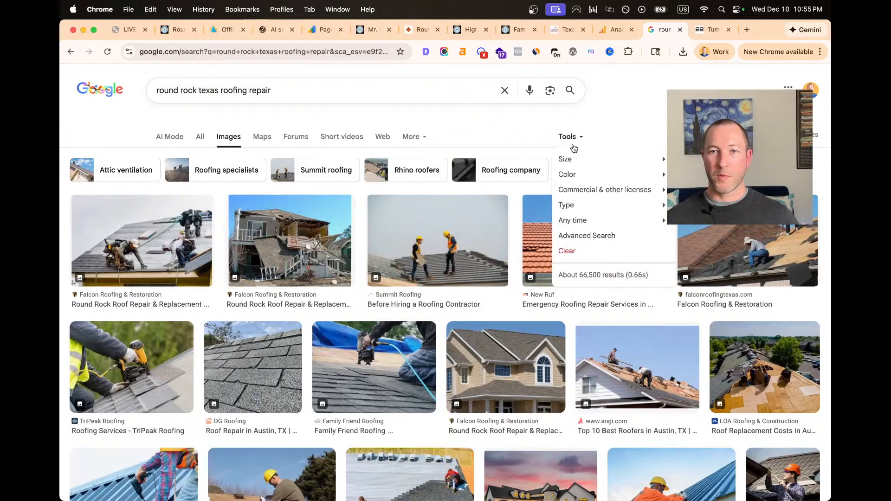
mouse_move(590, 203)
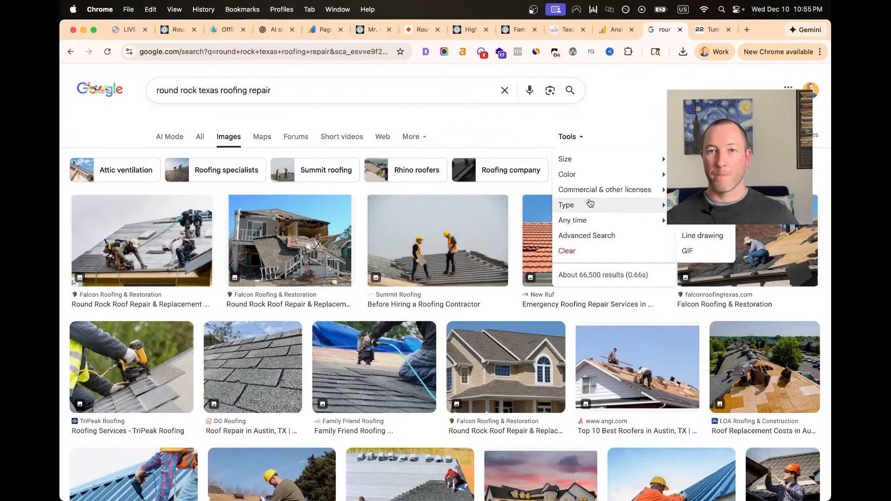
mouse_move(609, 191)
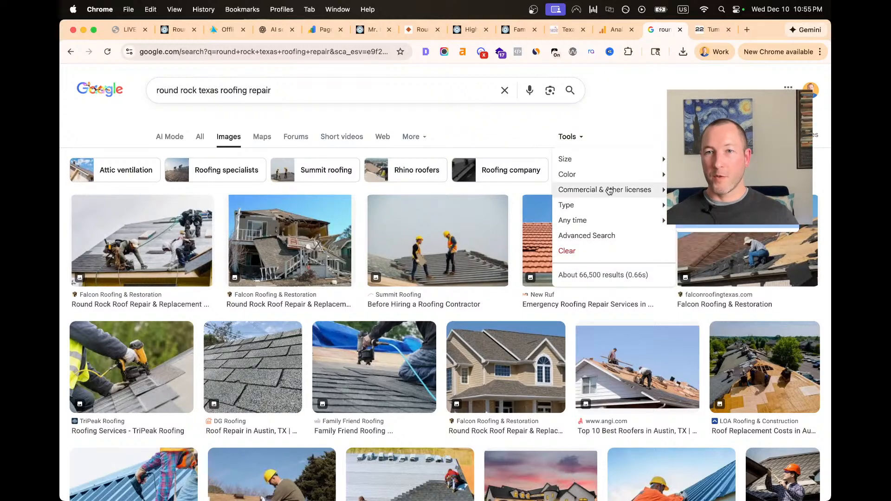
left_click(706, 226)
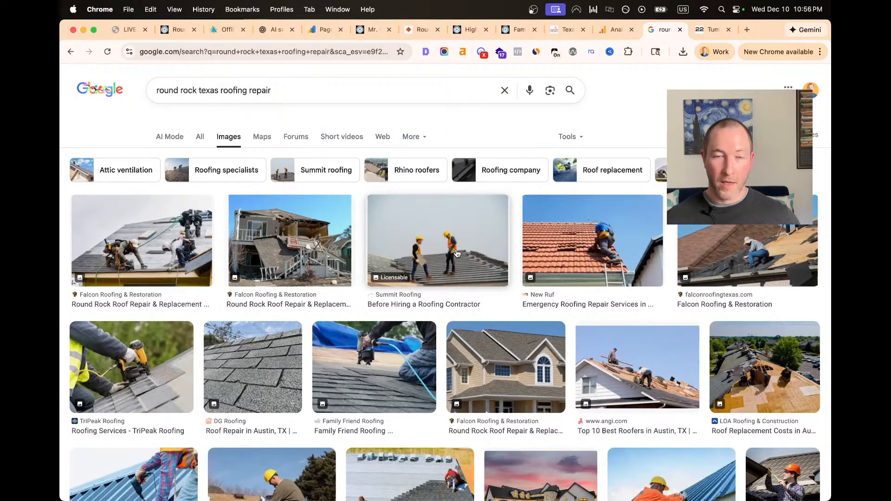
Save the Falcon Roofing & Restoration photo of two roofers to the Downloads folder as "images"
left_click(732, 242)
right_click(647, 286)
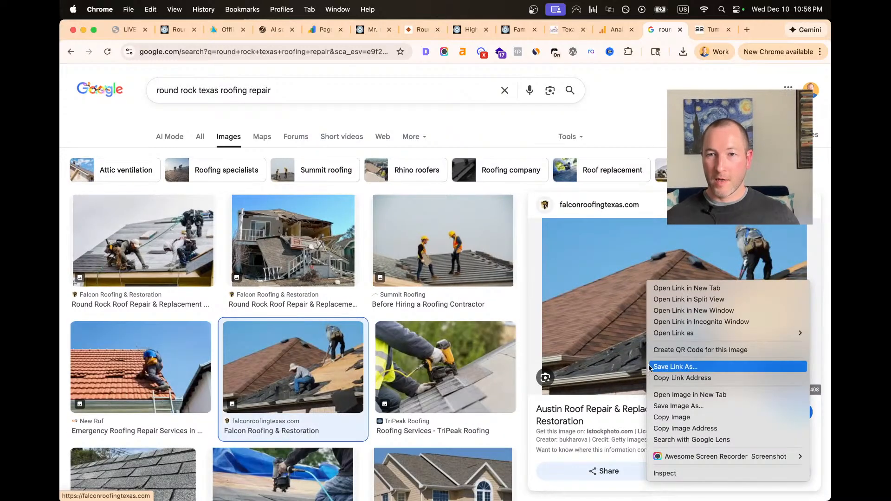
left_click(676, 403)
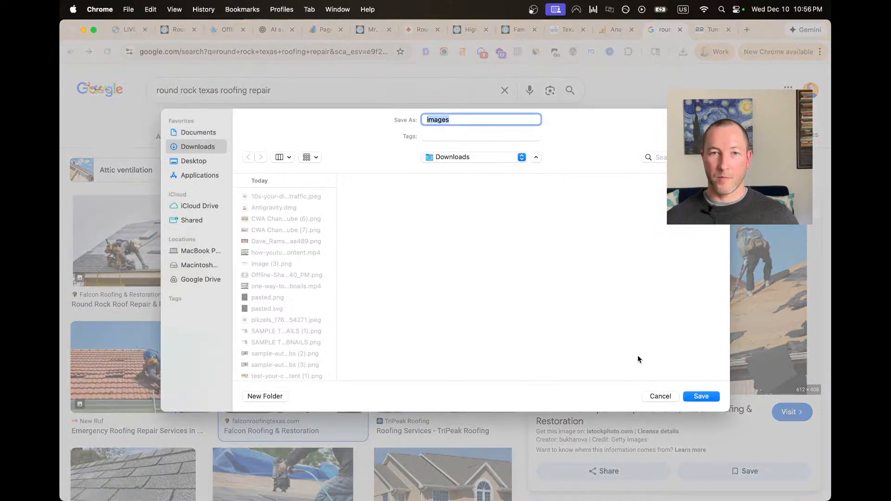
left_click(701, 396)
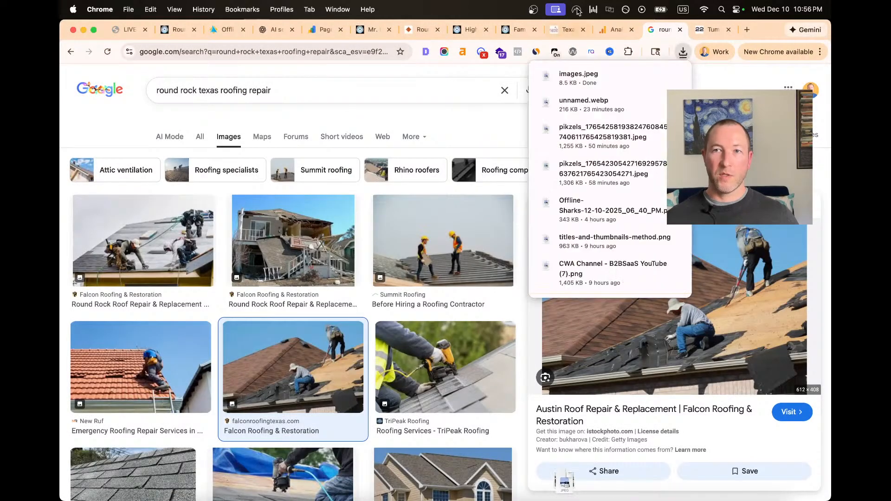
left_click(721, 85)
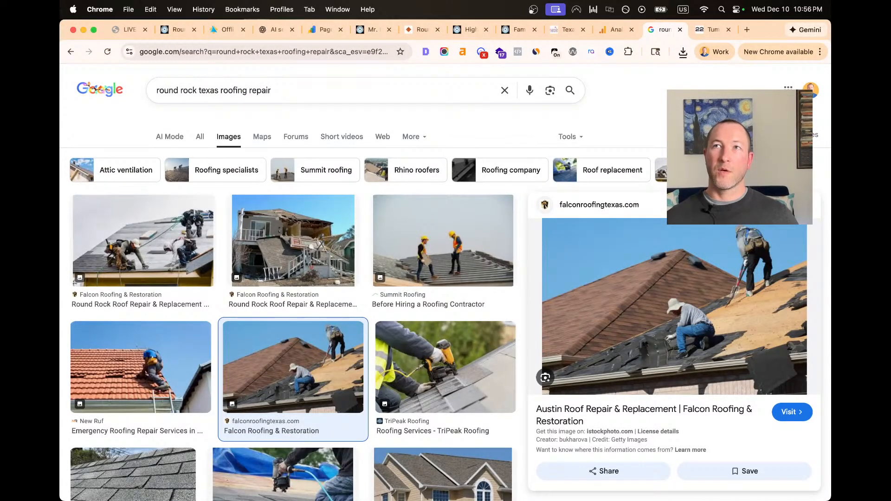
key("super+Tab")
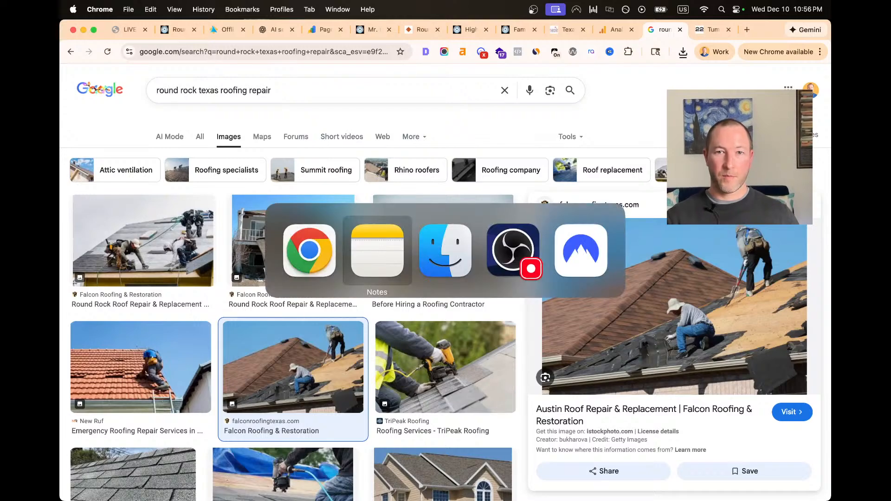
key("super+Tab")
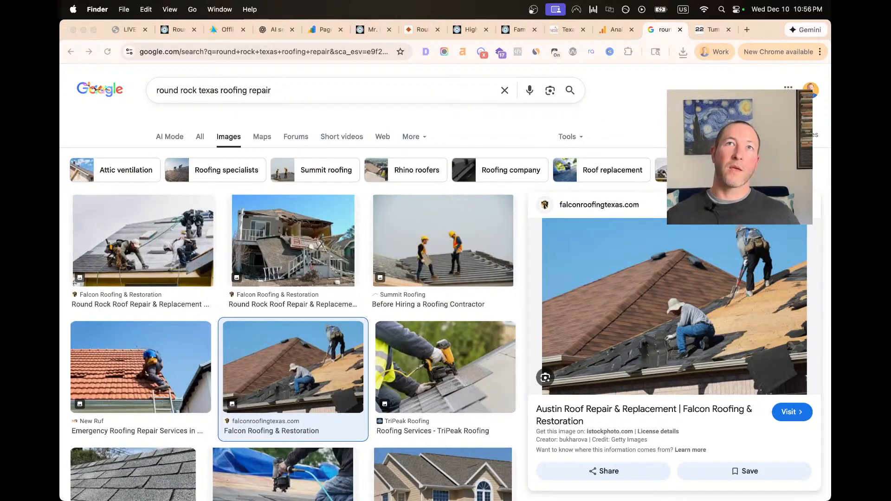
left_click(625, 118)
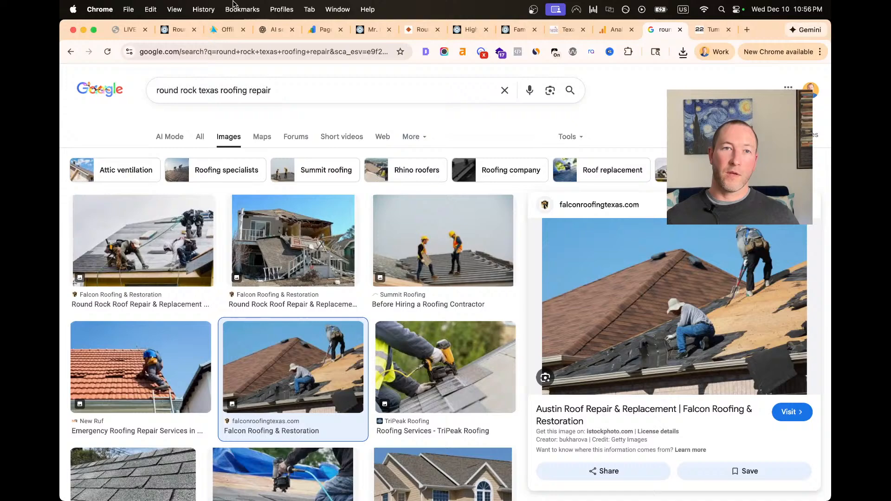
Switch to the GoHighLevel page builder and upload images.jpeg from Downloads to Media Storage through the section's background image setting
left_click(220, 30)
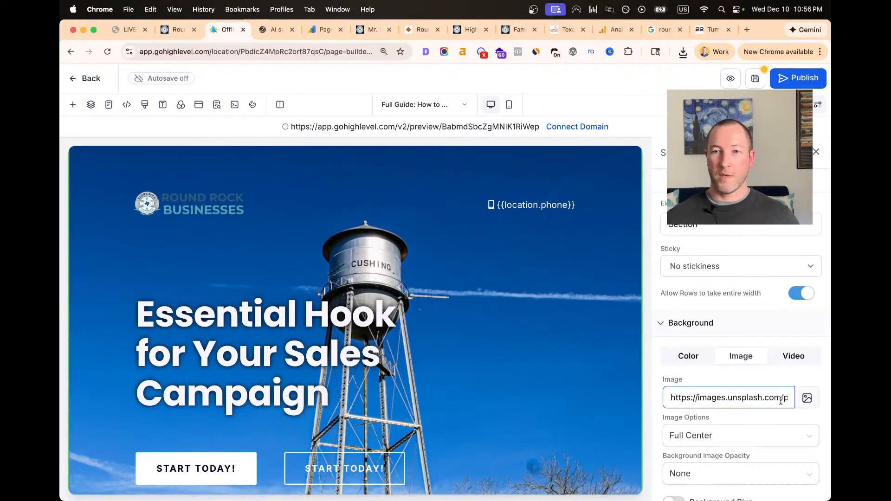
left_click(807, 398)
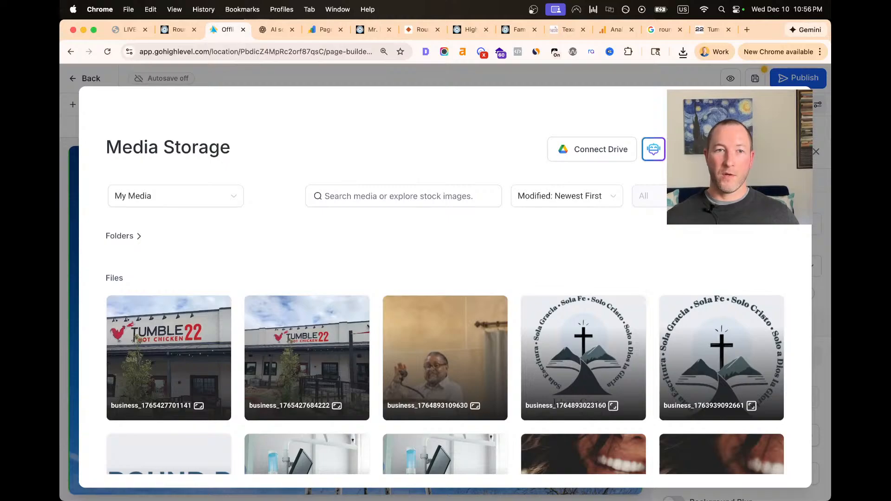
left_click(747, 150)
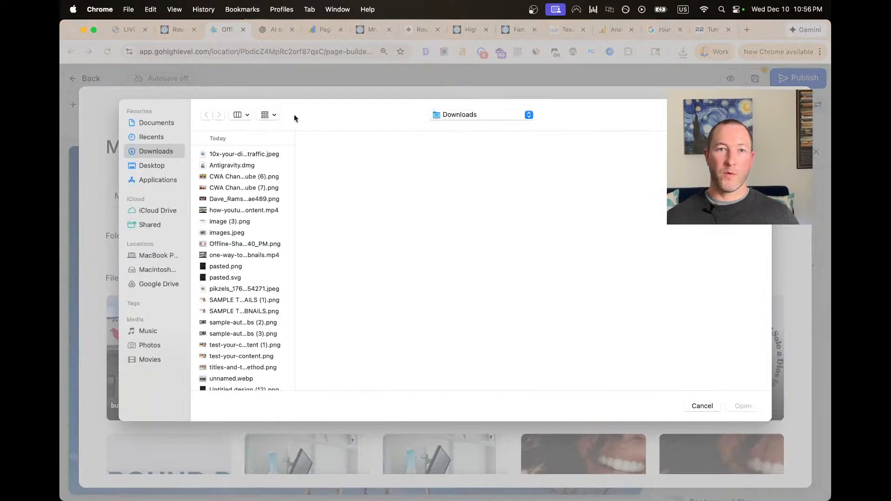
left_click(227, 233)
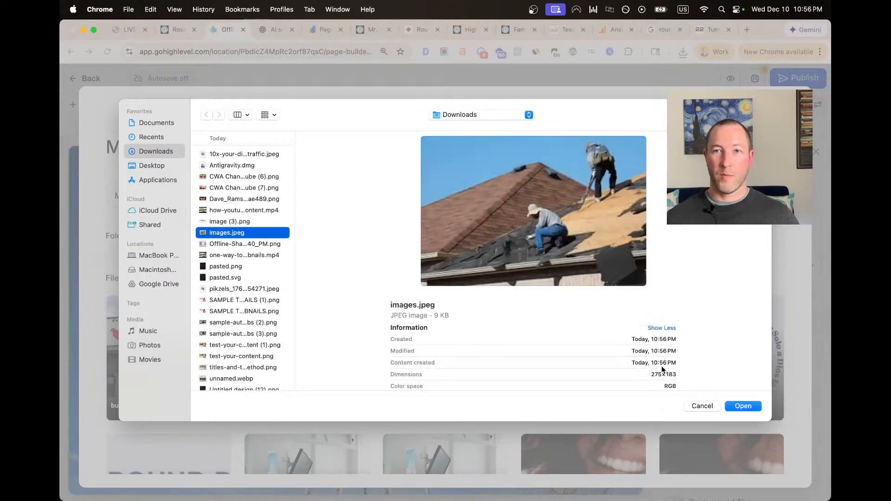
left_click(728, 405)
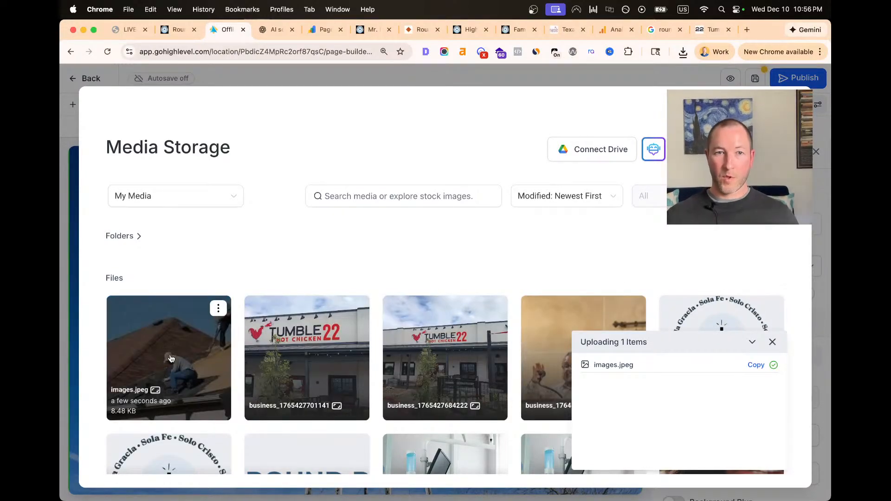
Insert the uploaded images.jpeg as the welcome section's background and check how it looks
left_click(180, 348)
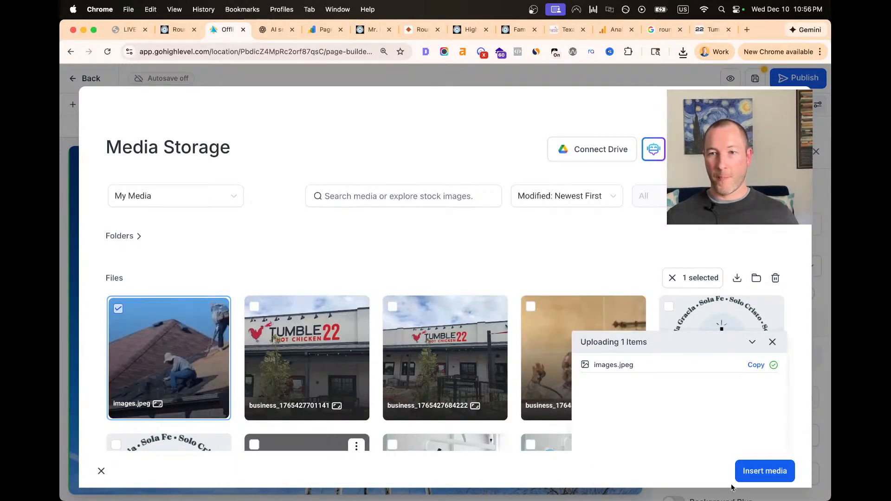
left_click(758, 473)
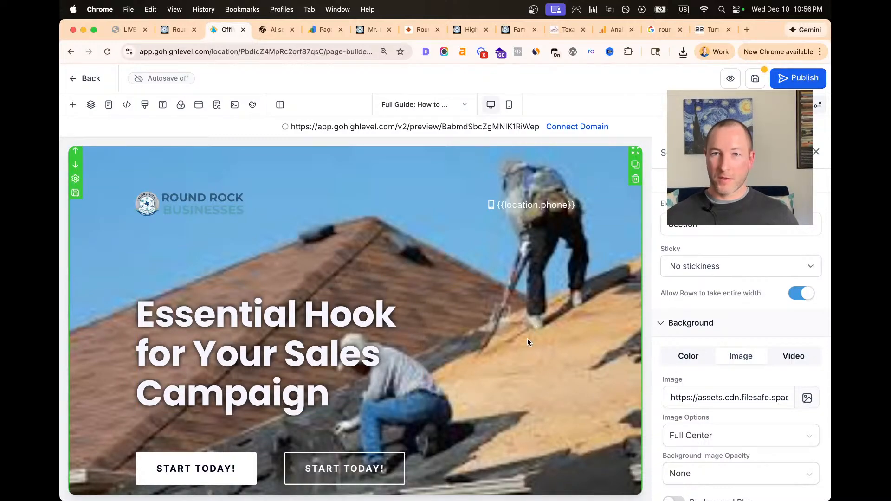
scroll(528, 339, "down", 3)
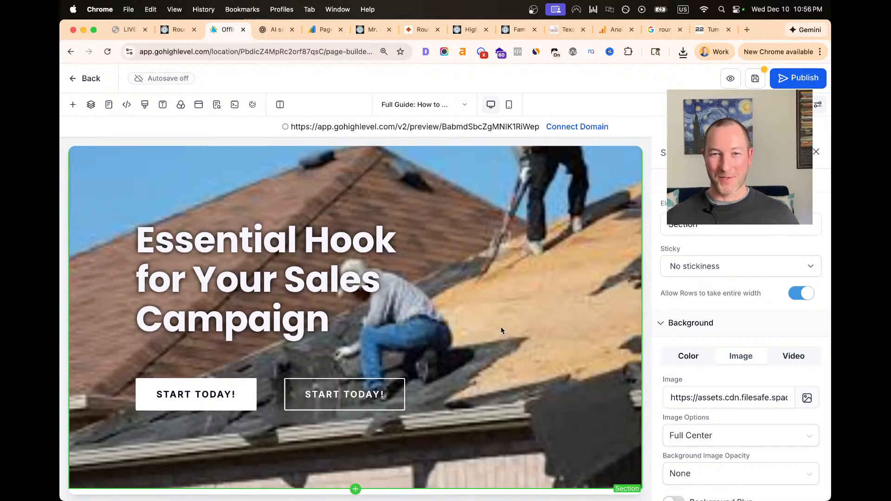
scroll(506, 325, "up", 3)
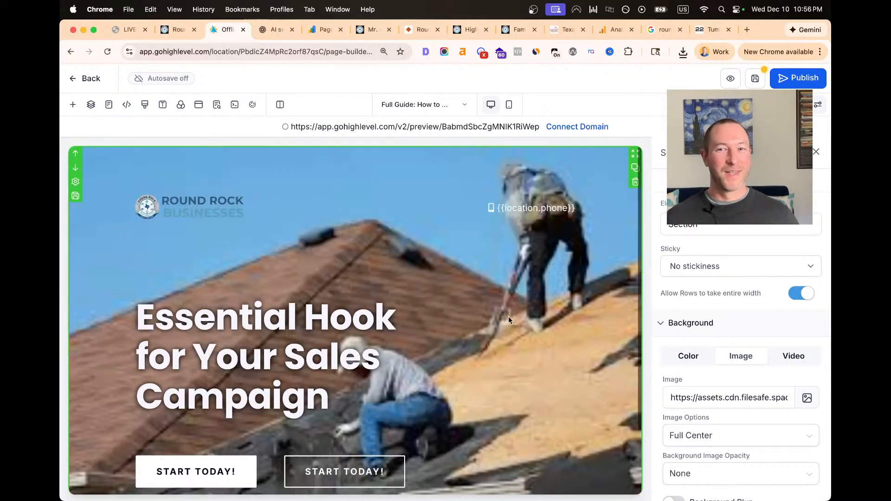
Search Unsplash for "roofing" and set the photo of two roofers in yellow shirts as the section's background
left_click(806, 399)
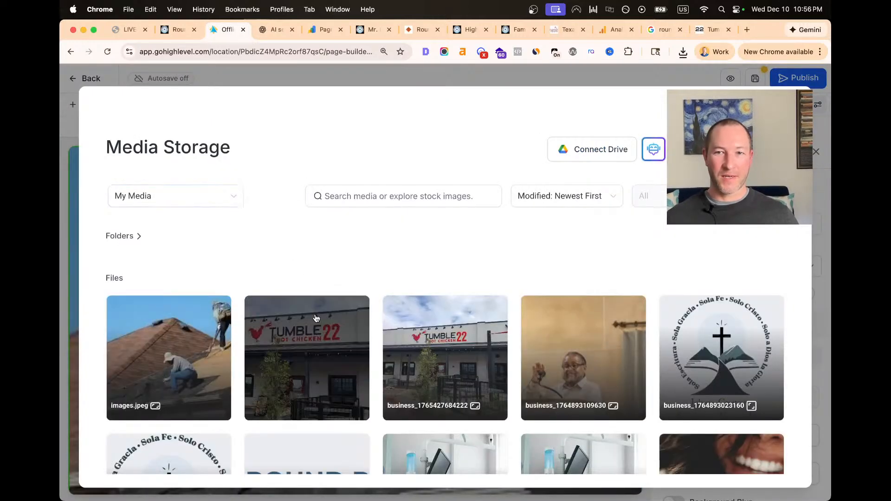
left_click(222, 196)
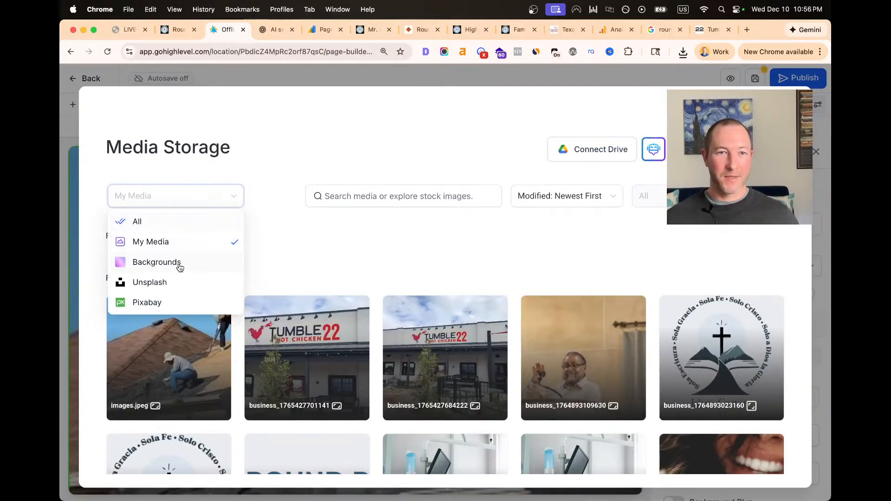
left_click(177, 283)
left_click(368, 199)
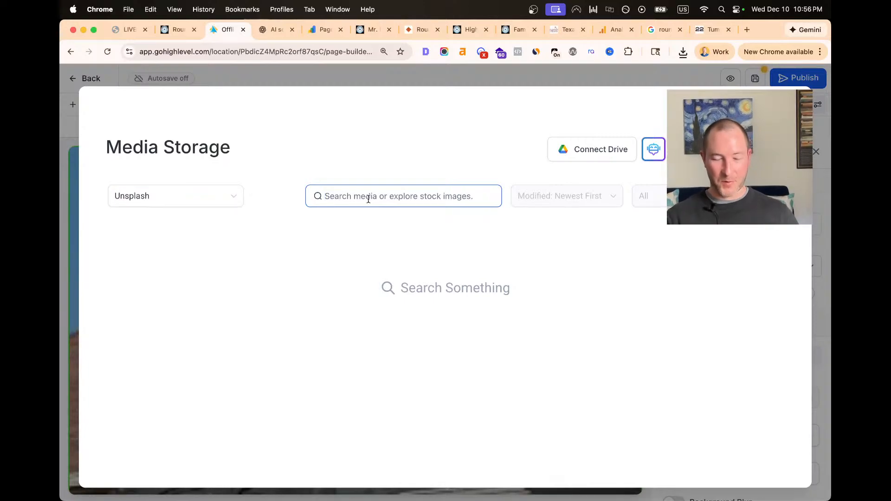
type("roofing")
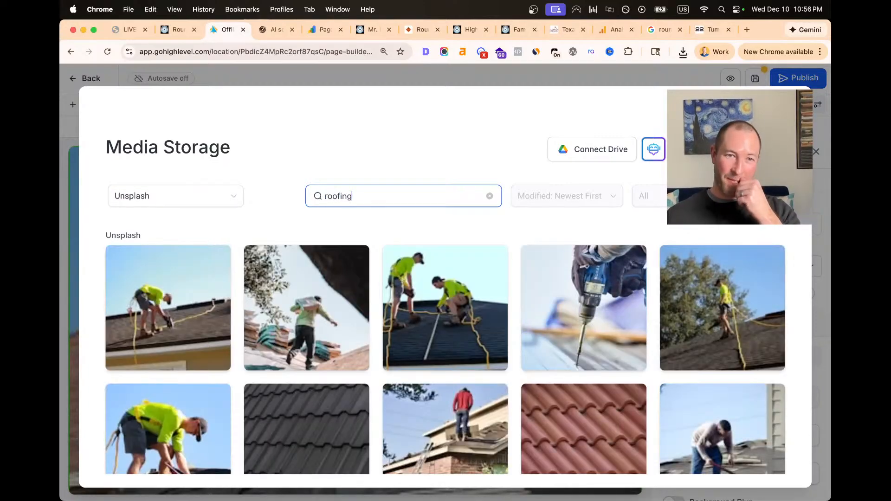
scroll(277, 342, "down", 5)
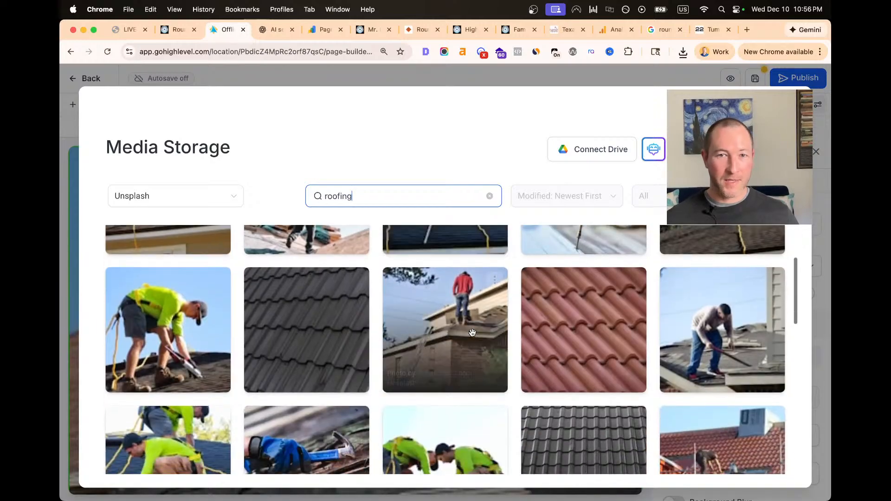
scroll(445, 367, "up", 3)
left_click(447, 278)
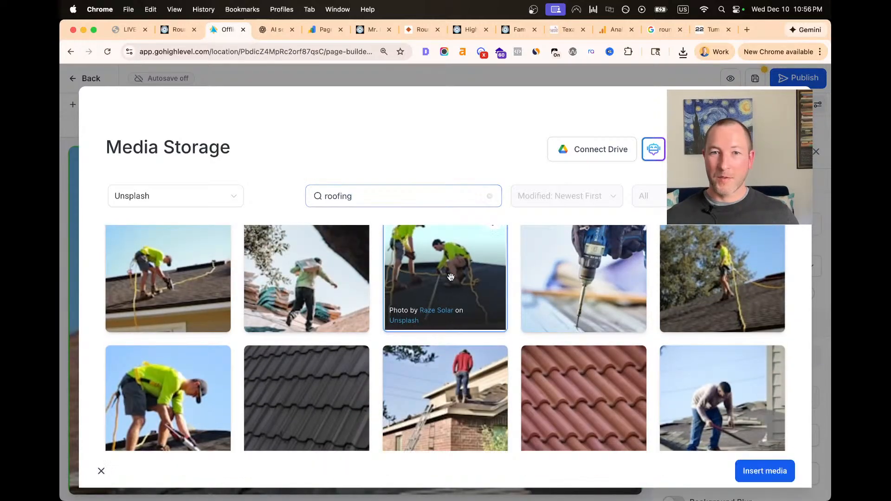
left_click(758, 472)
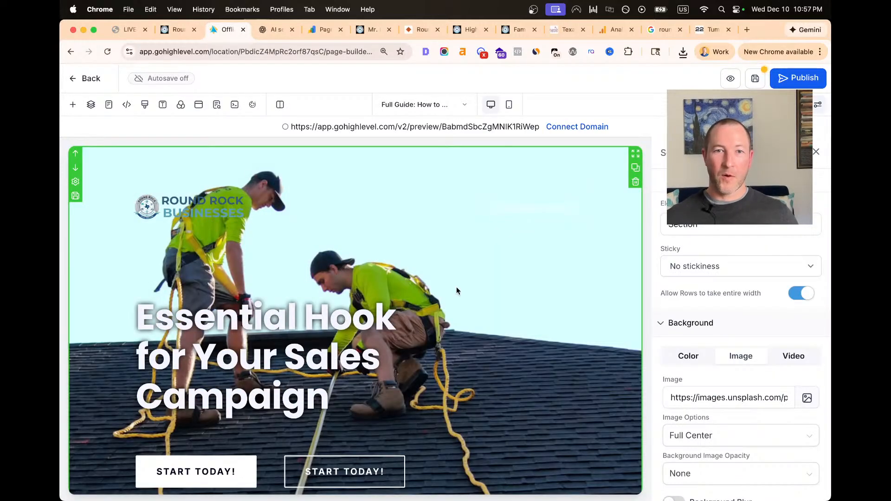
left_click(380, 353)
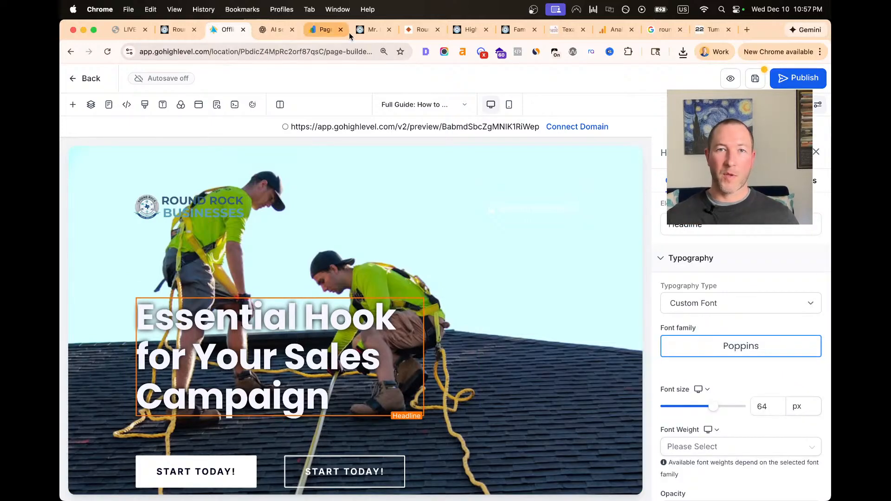
double_click(259, 343)
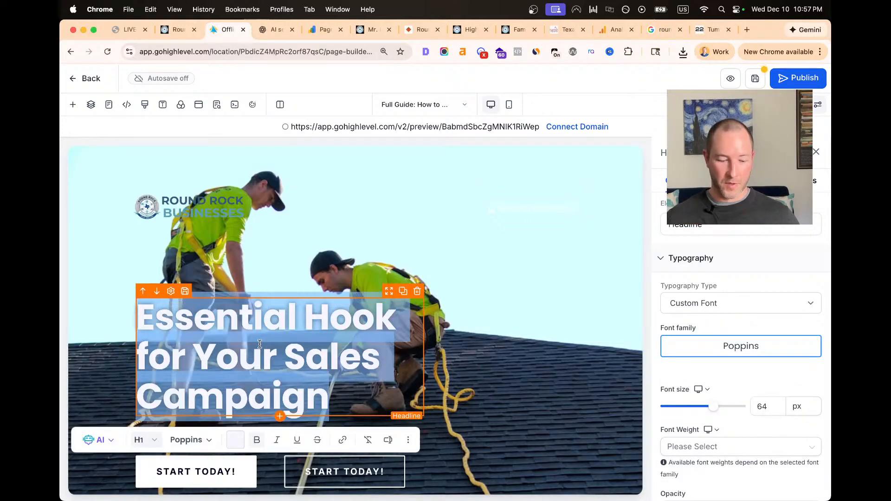
type("/page/full-guide-how-to-choose-a-roofer-in-round-rock-tx")
key("super+z")
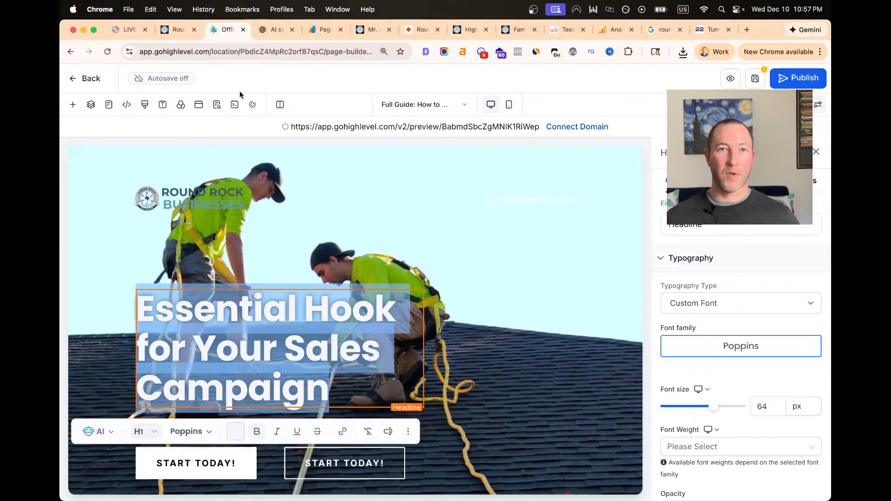
left_click(170, 32)
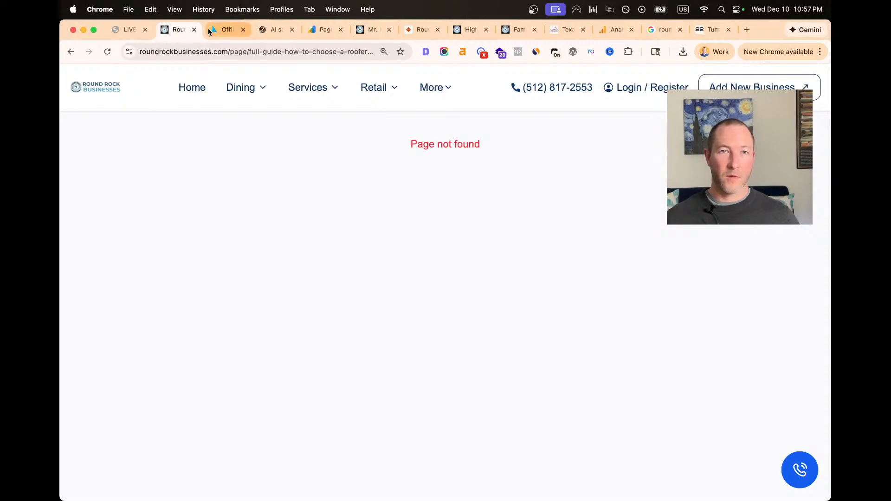
left_click(227, 32)
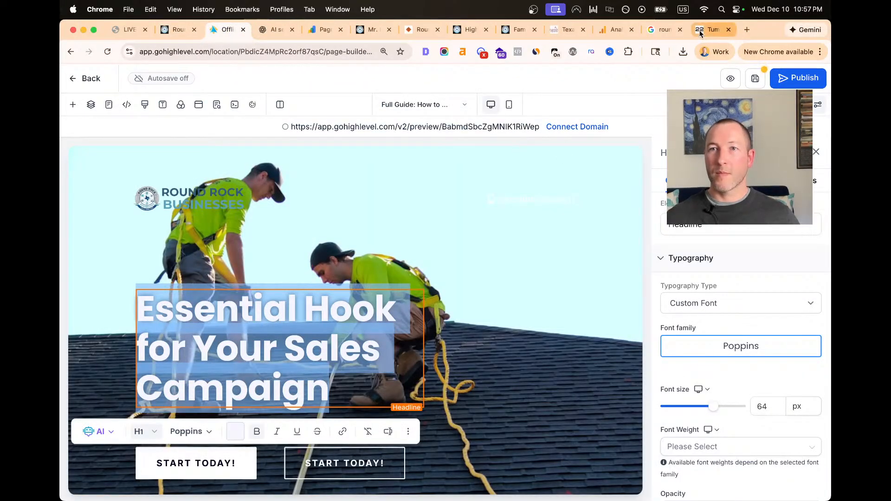
Copy the guide title from ChatGPT and replace the headline with "Full Guide: How to Choose a Roofer in Round Rock, TX"
left_click(274, 29)
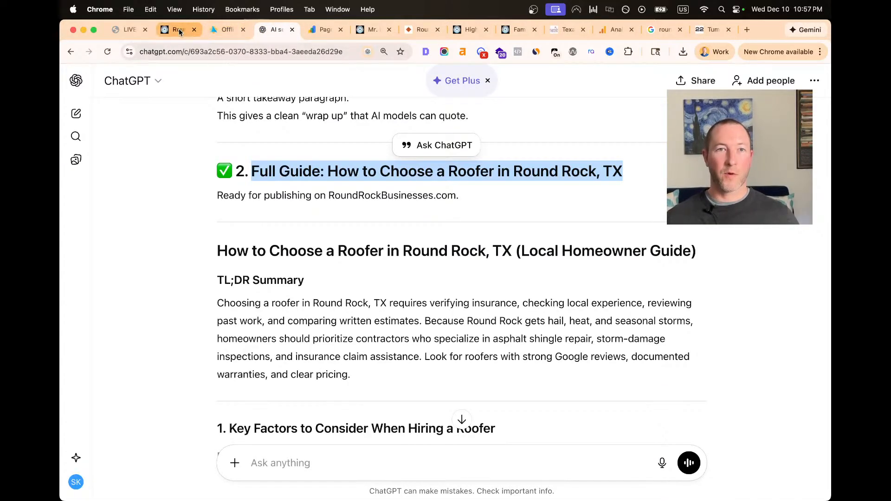
left_click(227, 30)
key("super+c")
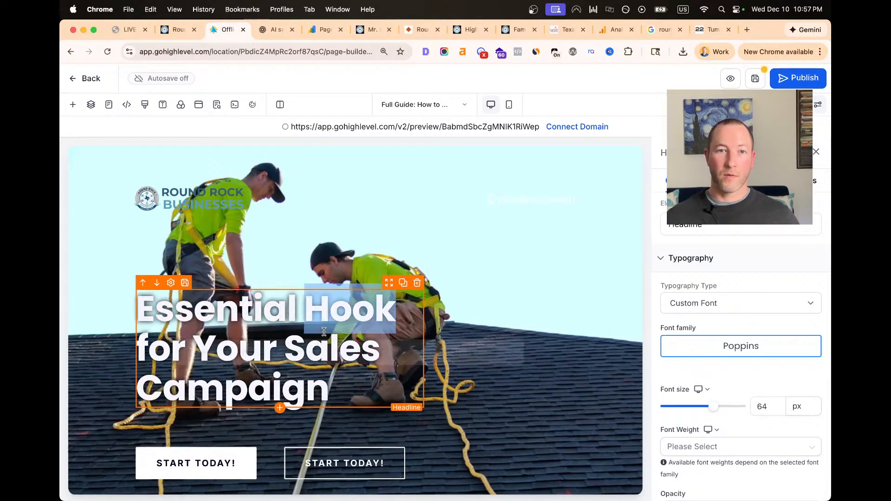
key("super+v")
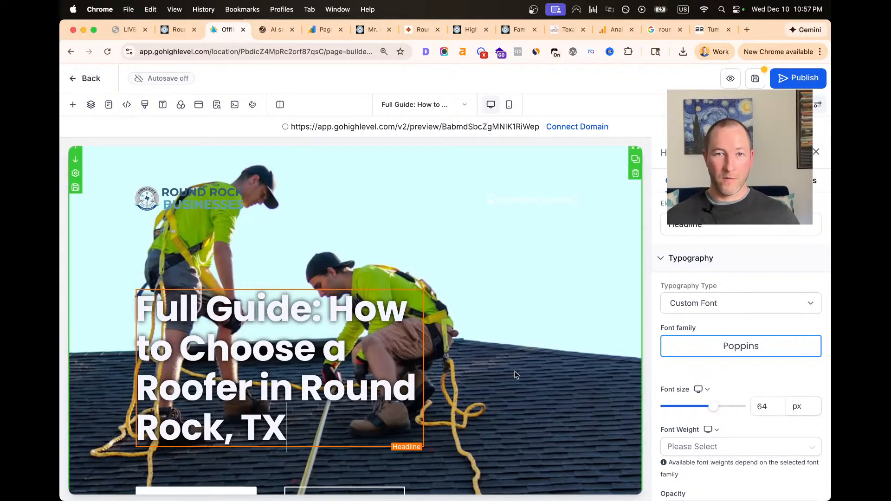
left_click(356, 363)
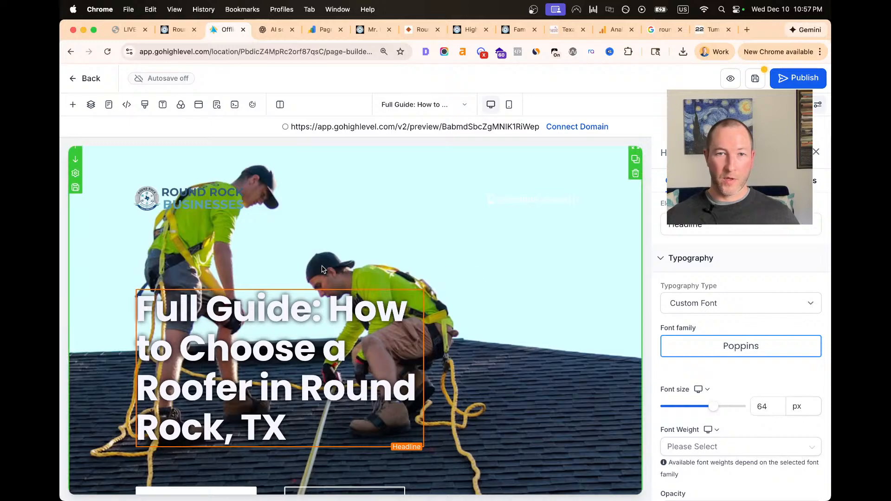
Look through the headline's typography, border, alignment, shadow, size and visibility settings
scroll(323, 274, "down", 2)
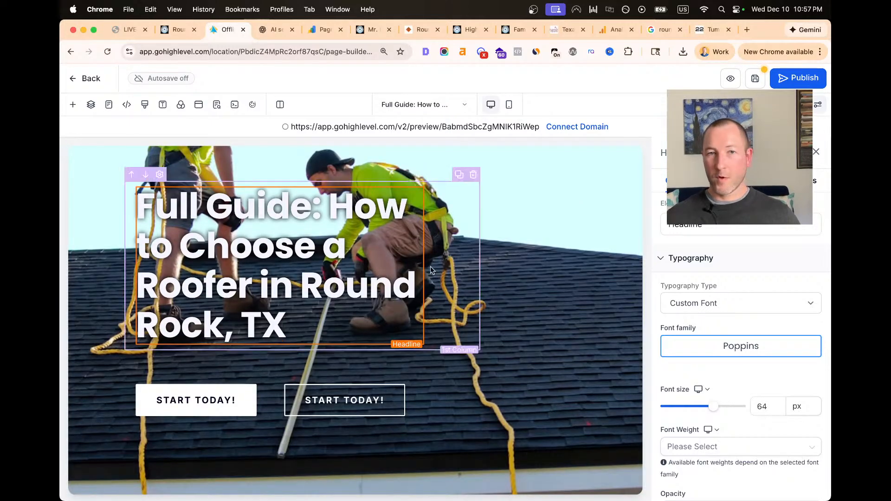
triple_click(313, 276)
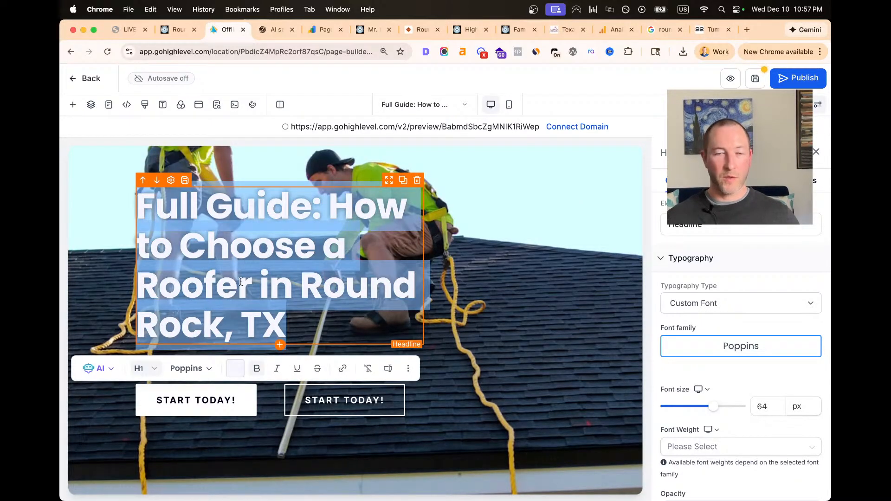
left_click(436, 284)
left_click(340, 253)
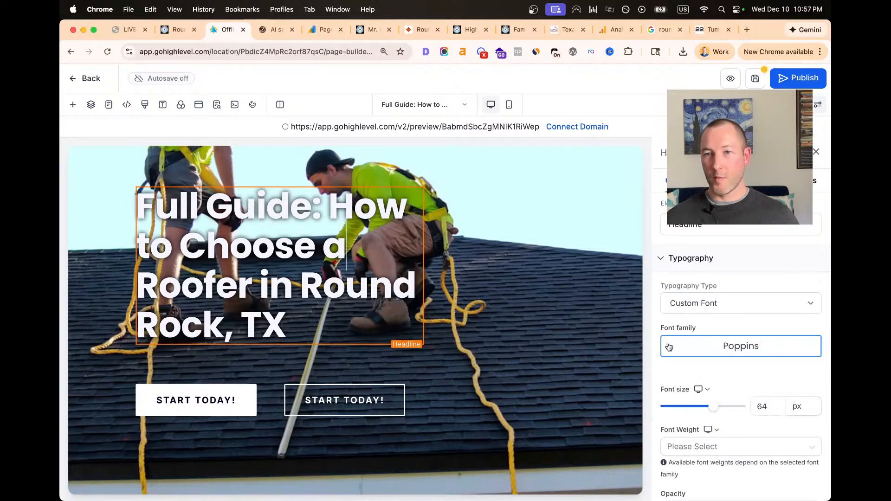
triple_click(340, 254)
scroll(669, 327, "down", 3)
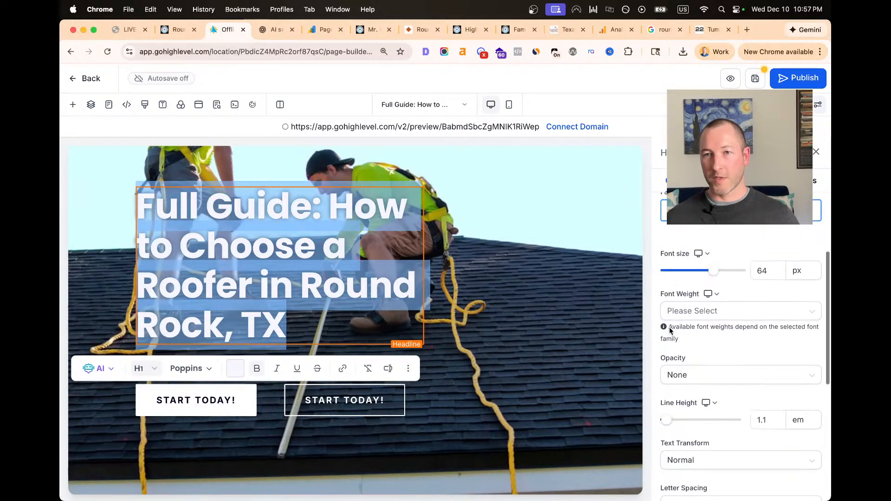
left_click(746, 241)
scroll(746, 240, "down", 8)
scroll(745, 240, "down", 10)
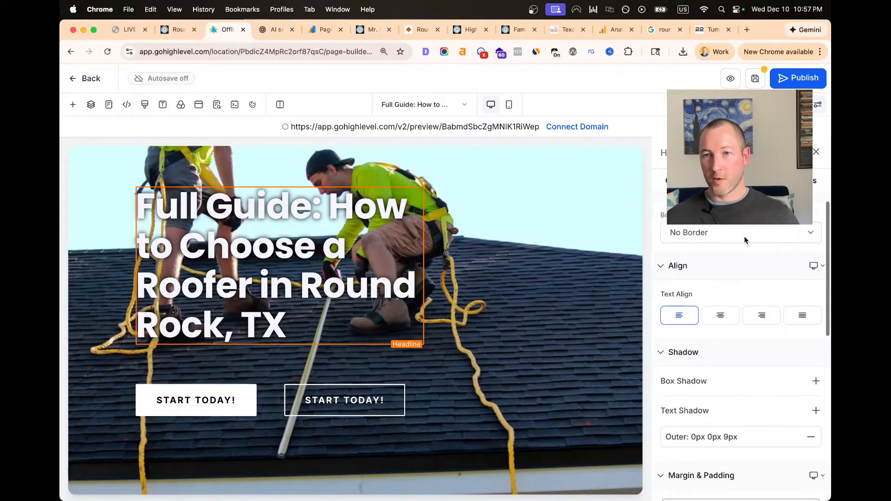
scroll(738, 317, "down", 3)
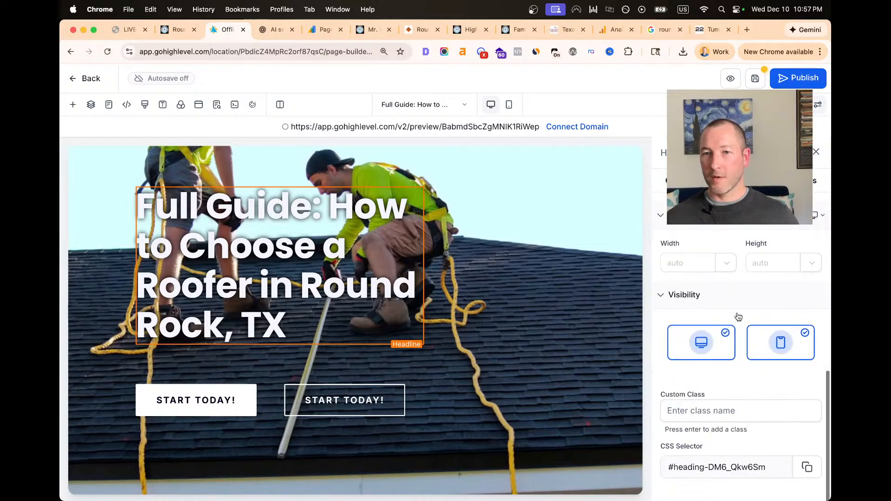
scroll(739, 317, "up", 8)
Try black as the headline's background color, and settle on the light blue-gray custom color
left_click(661, 206)
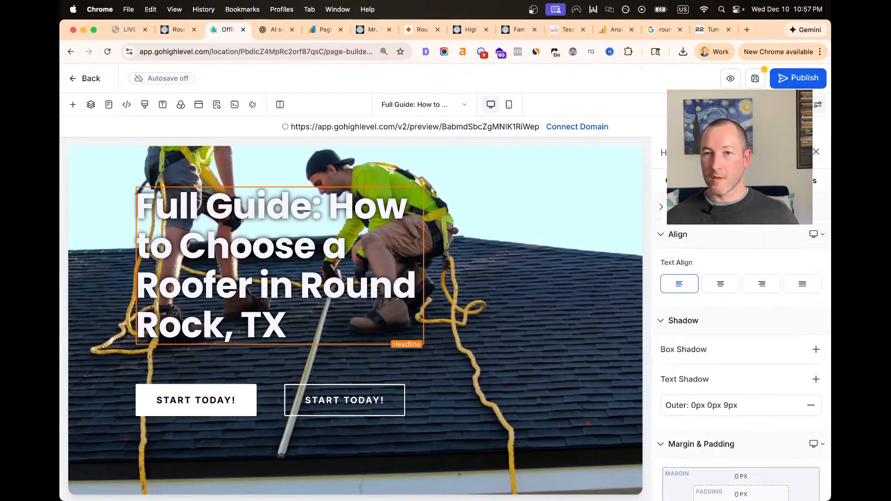
left_click(683, 321)
scroll(758, 346, "up", 5)
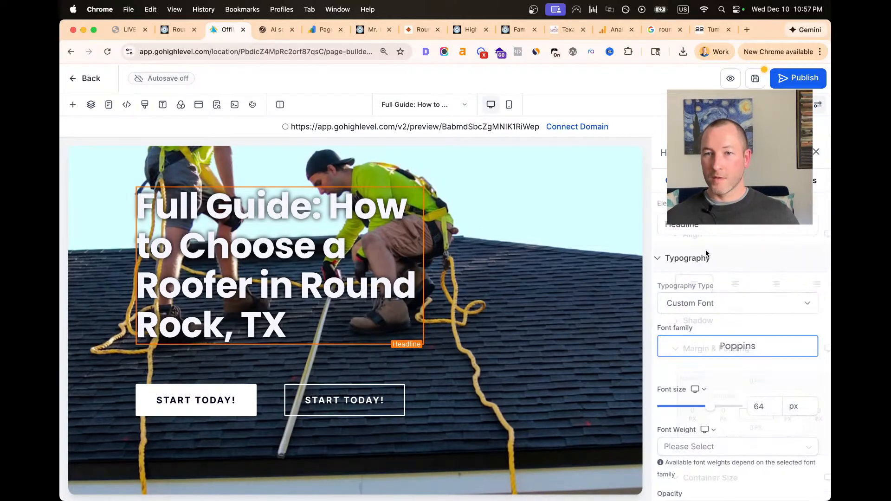
scroll(761, 345, "down", 10)
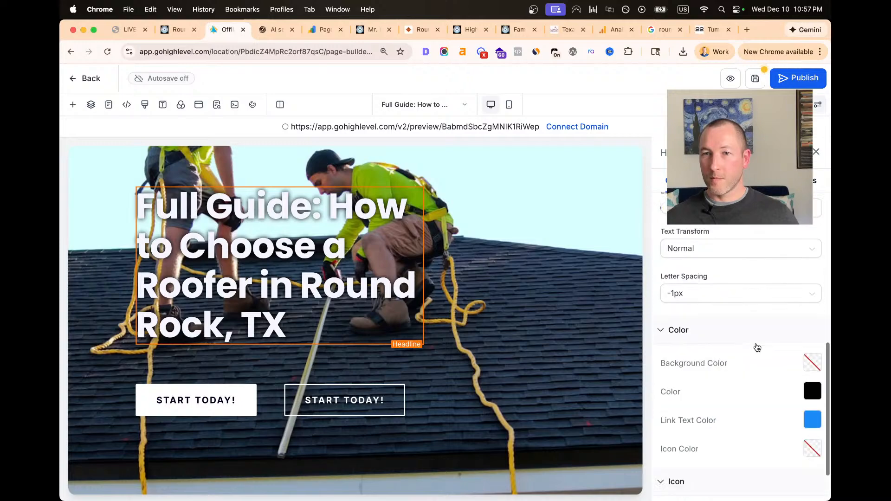
left_click(812, 318)
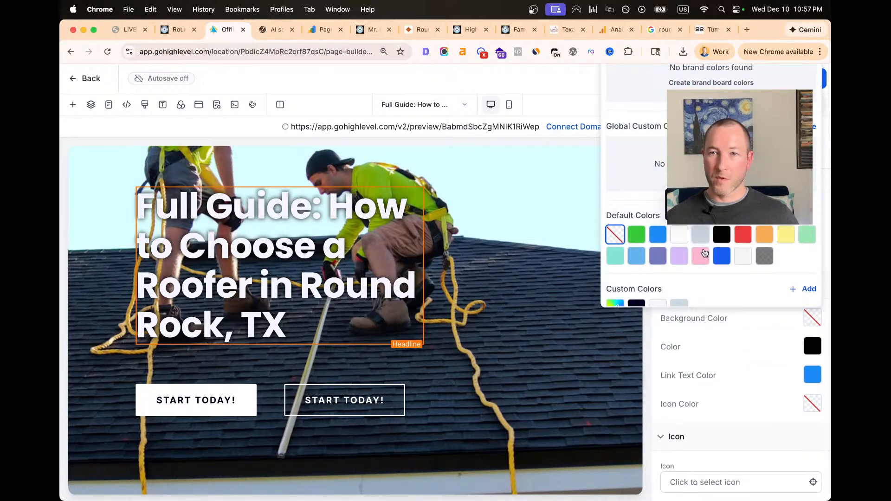
left_click(722, 235)
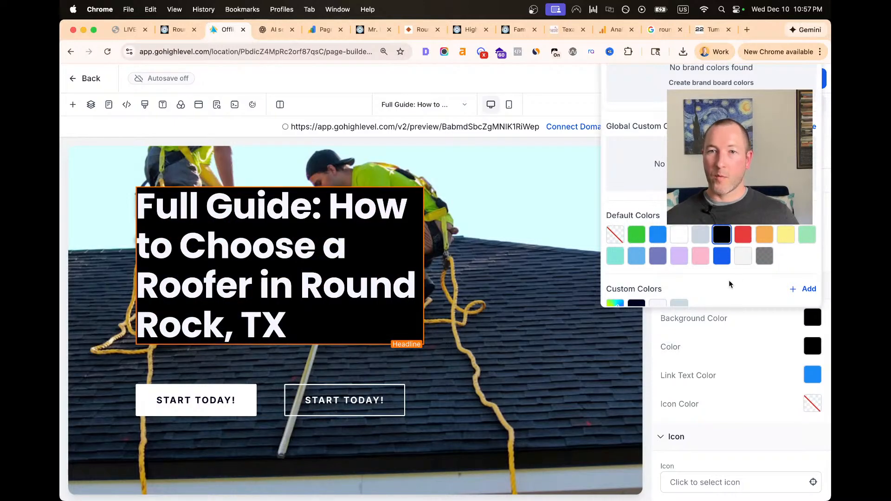
scroll(701, 266, "down", 1)
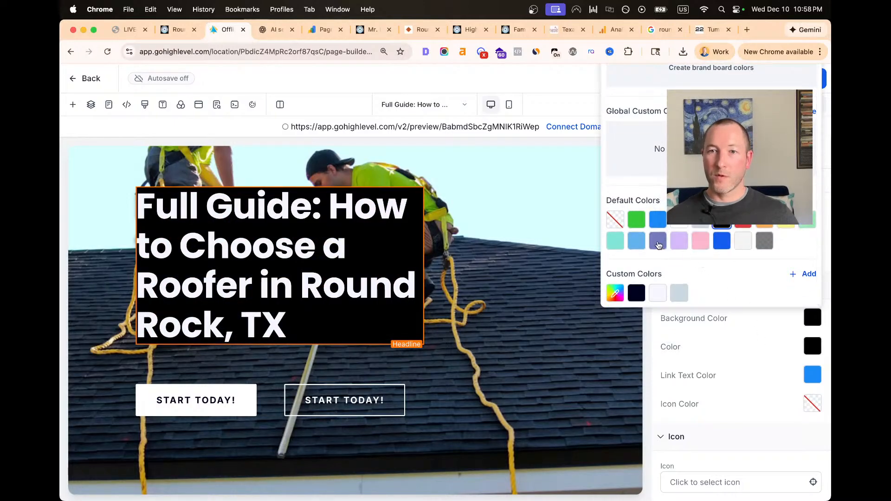
left_click(679, 293)
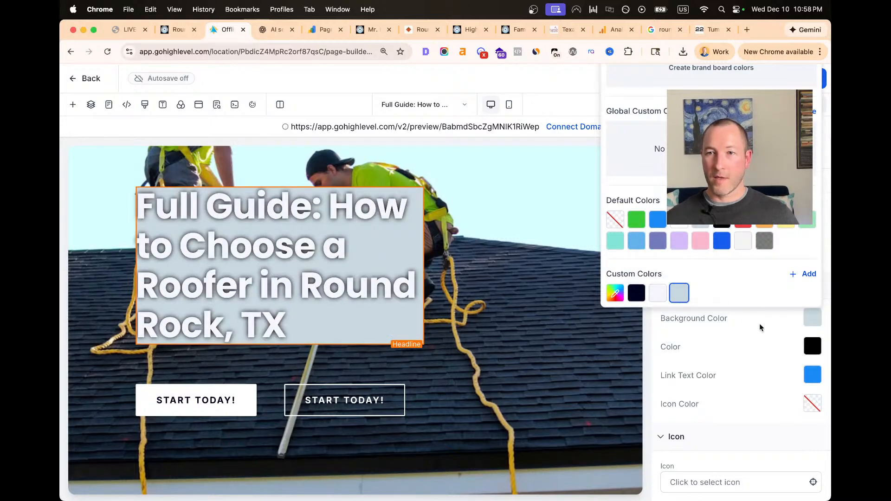
left_click(748, 310)
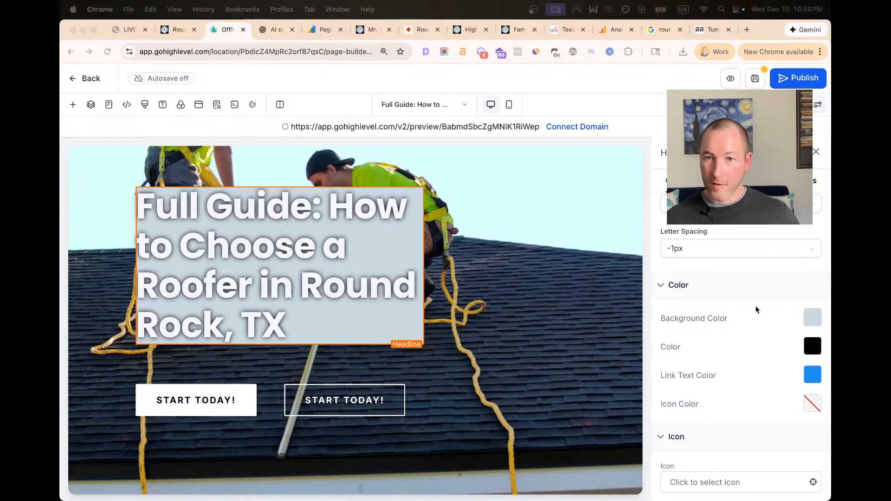
Select the whole headline text and try black as its color, and settle on white (#ffffff)
triple_click(375, 291)
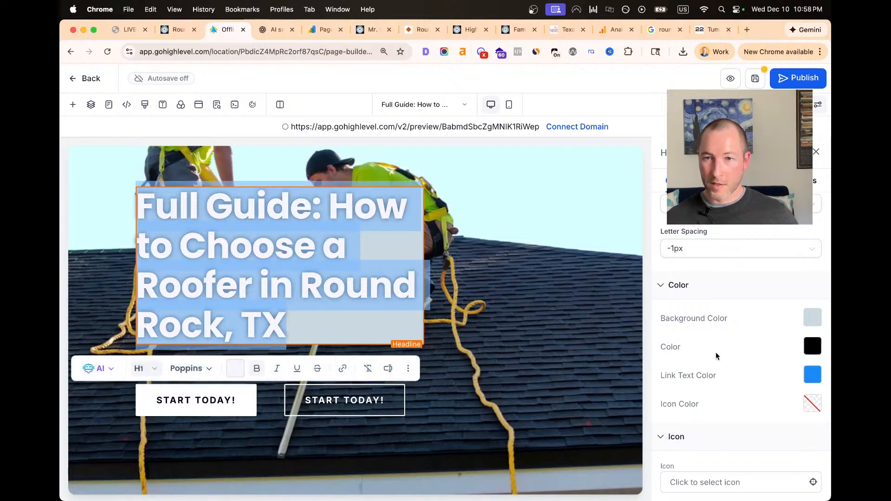
scroll(793, 352, "up", 10)
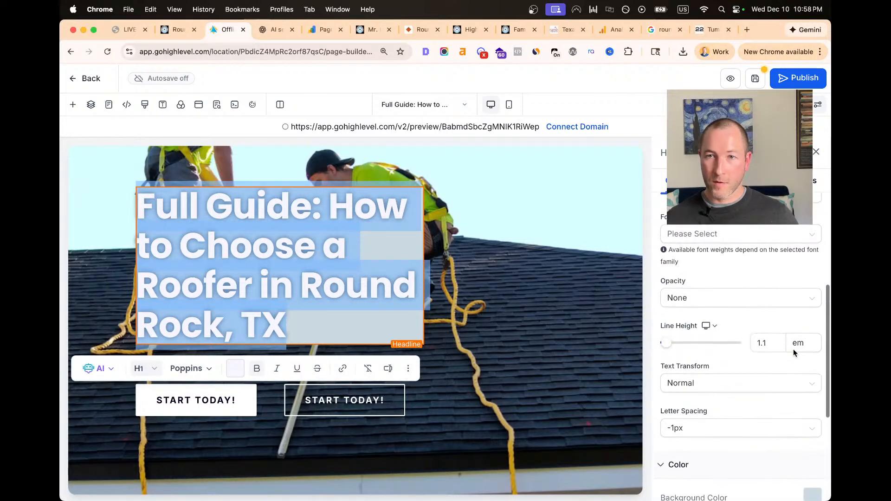
scroll(792, 351, "down", 8)
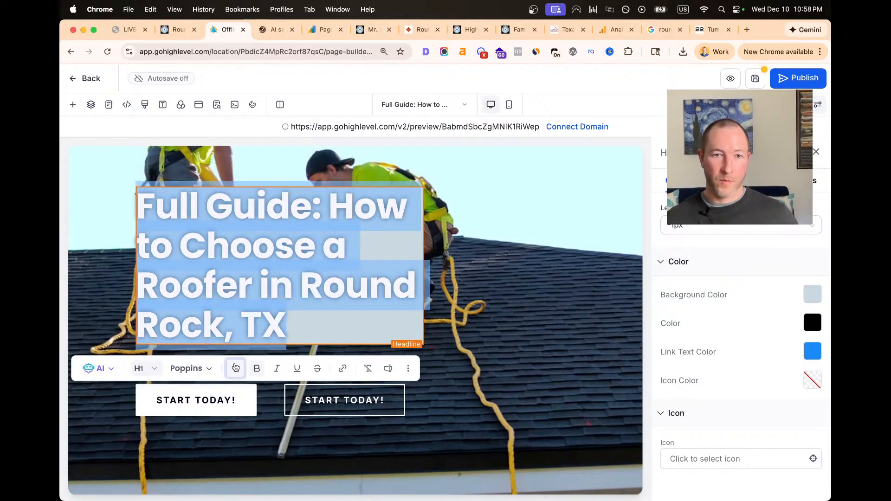
left_click(235, 368)
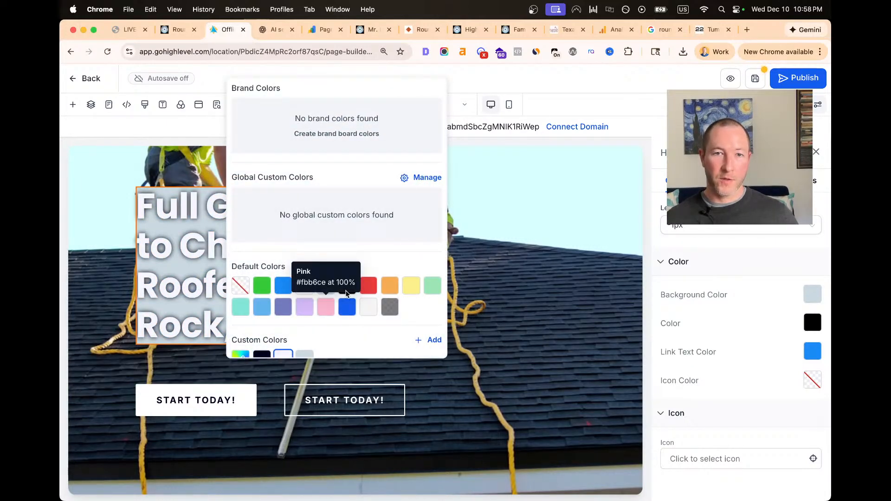
left_click(348, 290)
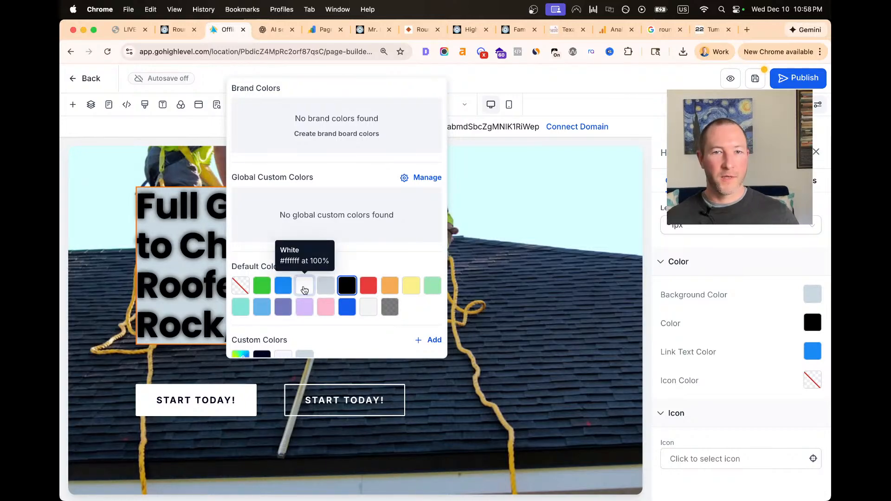
left_click(305, 288)
left_click(568, 304)
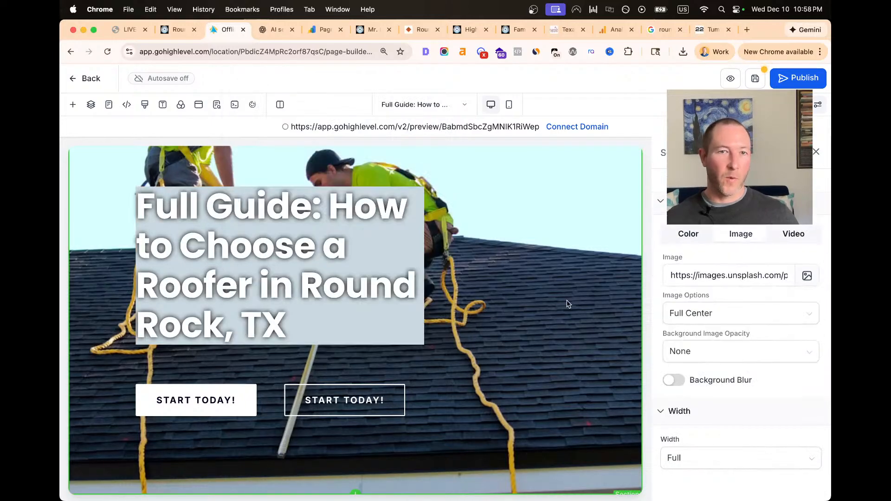
Delete both "START TODAY!" buttons from beneath the headline in the welcome section
left_click(380, 327)
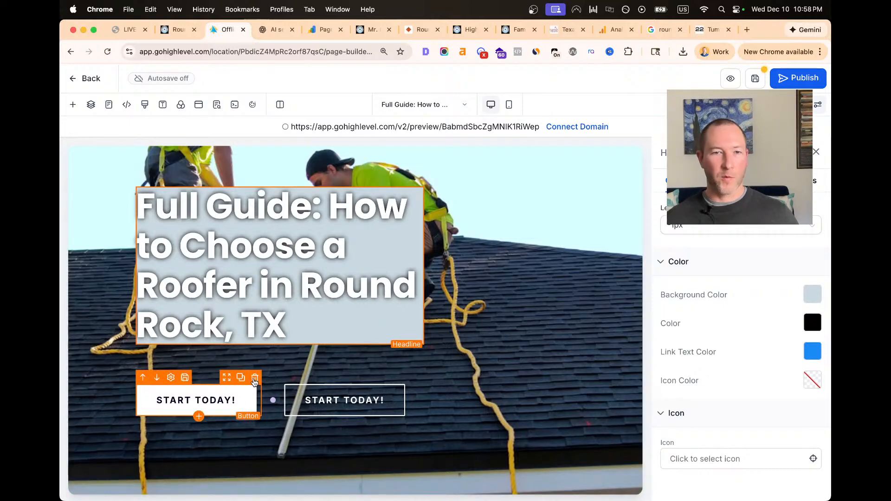
left_click(255, 378)
left_click(411, 395)
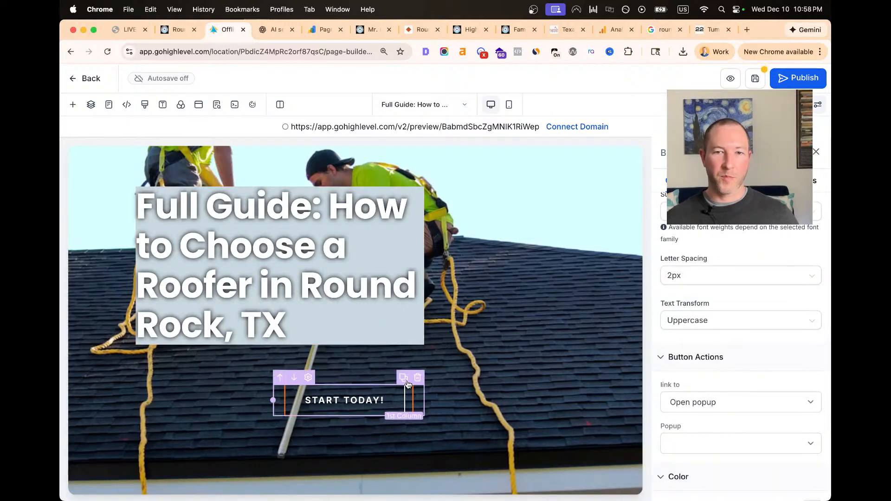
left_click(417, 379)
left_click(395, 402)
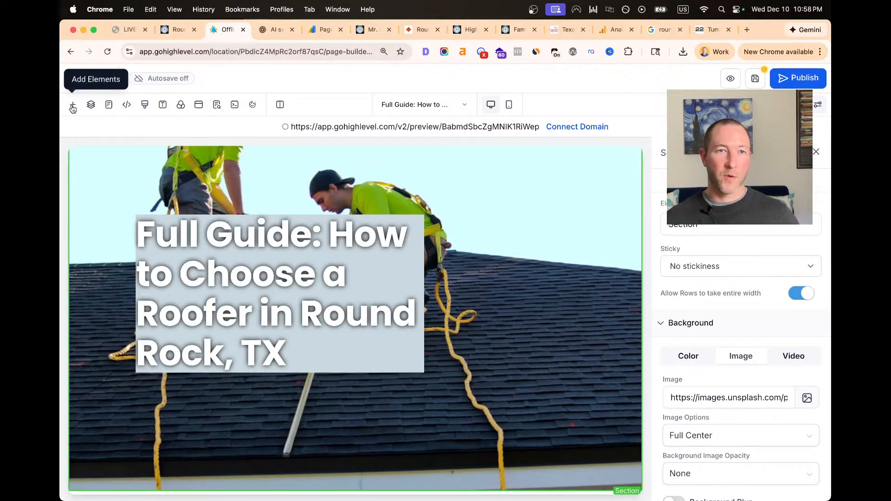
Add a full-width section below the welcome section and insert a 1 Column row in it
left_click(73, 106)
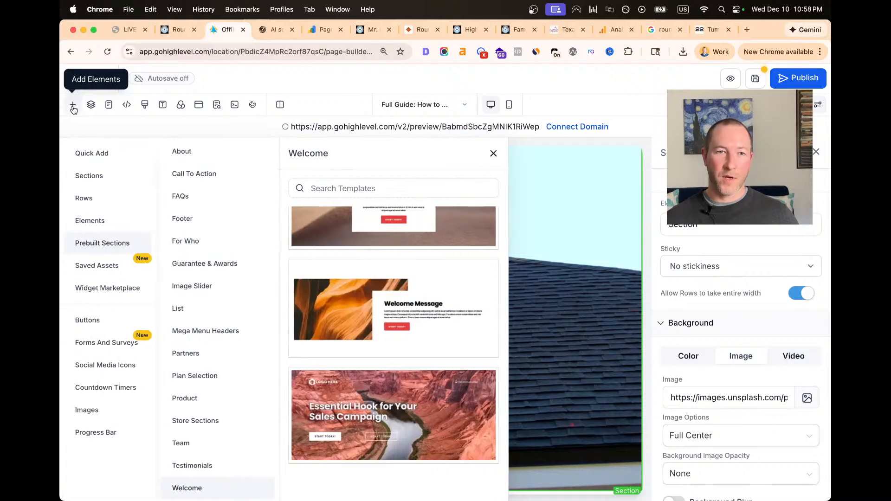
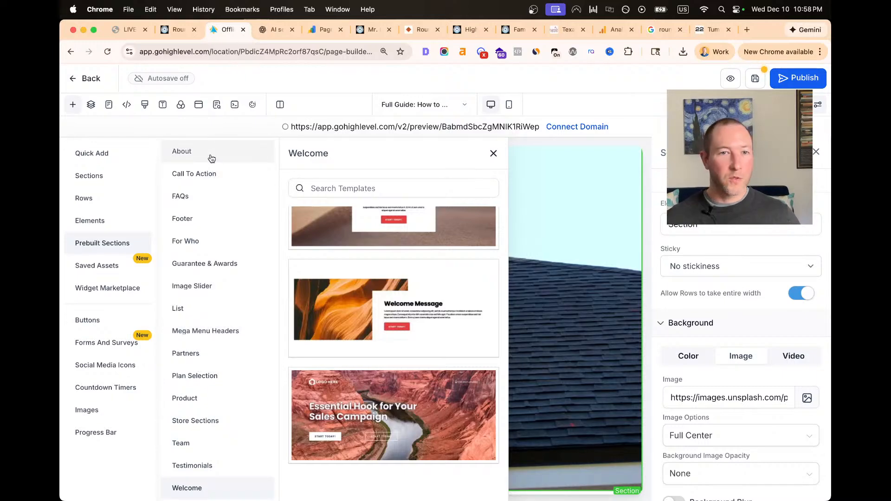
left_click(119, 181)
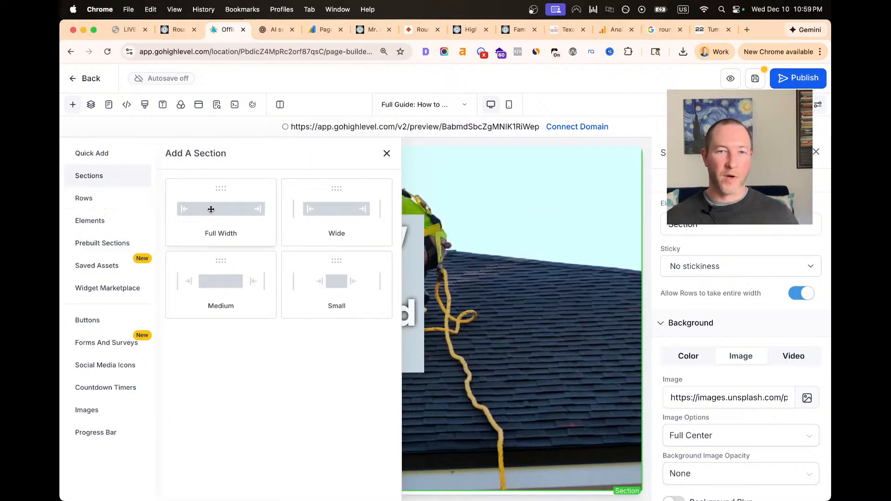
left_click_drag(211, 209, 449, 467)
scroll(376, 432, "down", 2)
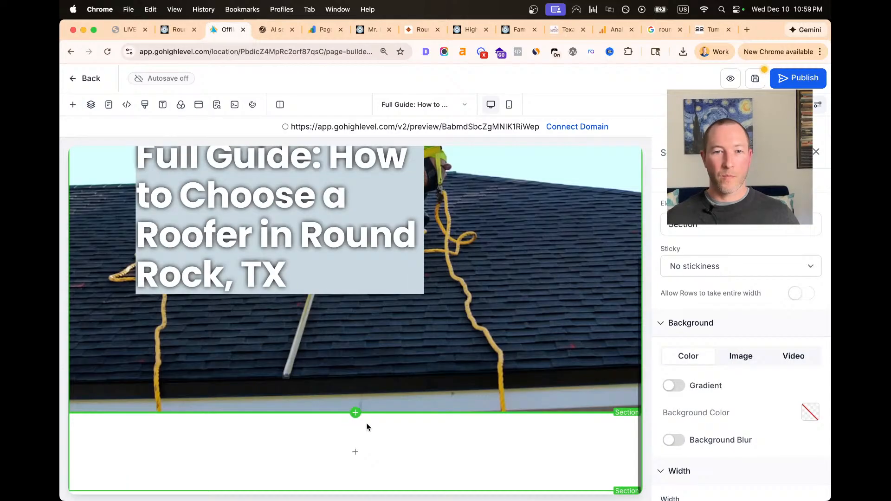
left_click(356, 453)
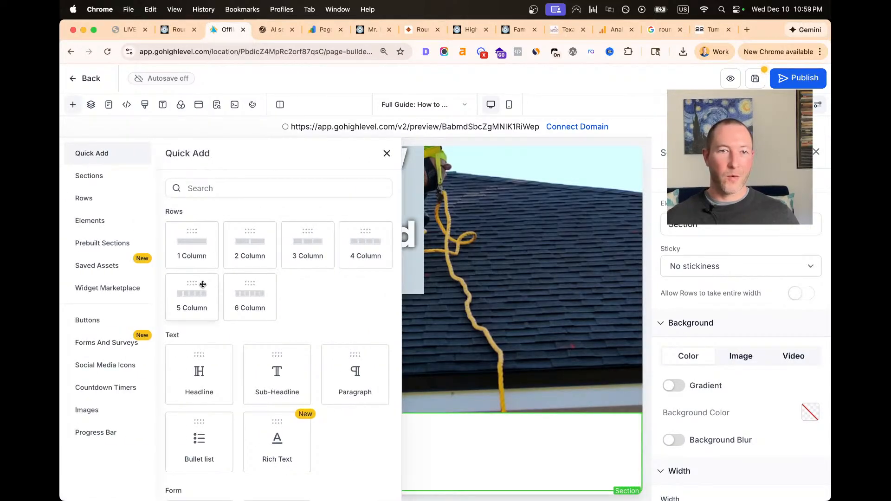
left_click(190, 248)
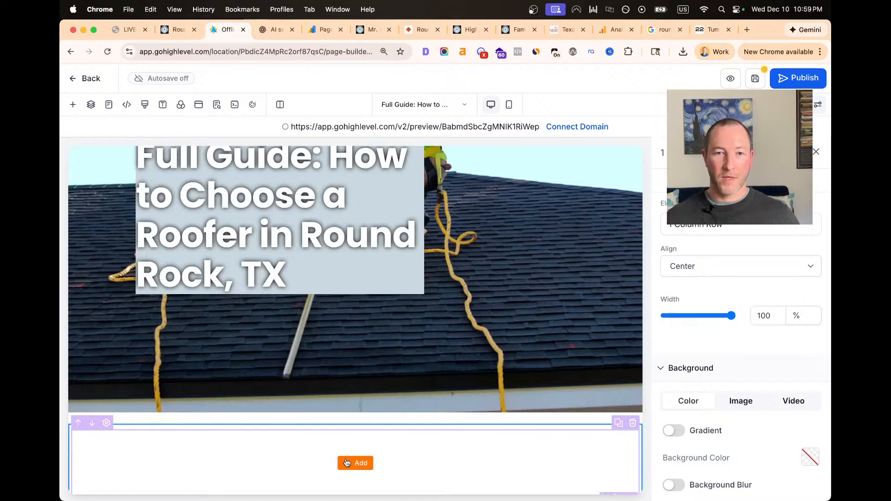
Look through the available elements and add a Rich Text element to the new section's empty column
left_click(355, 462)
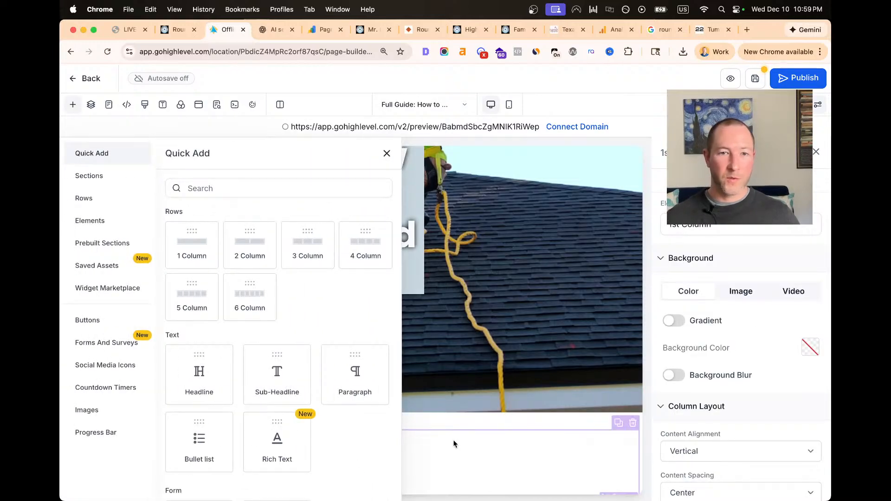
scroll(211, 369, "down", 7)
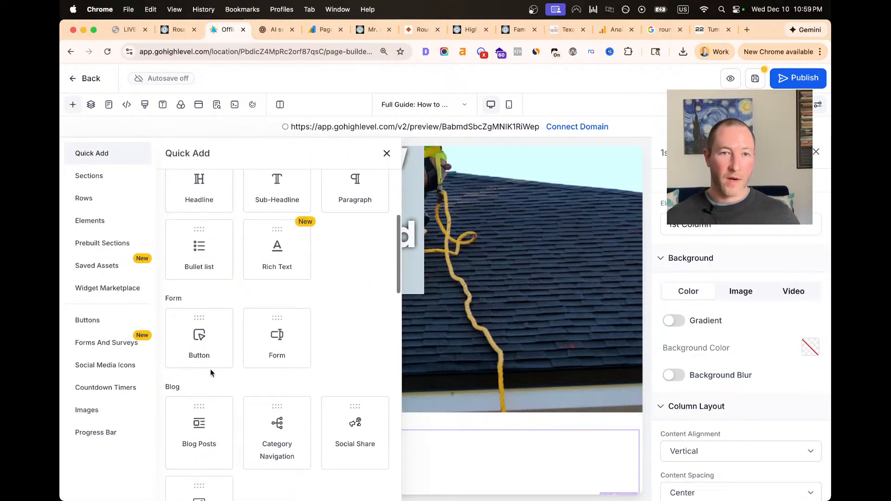
scroll(221, 374, "down", 10)
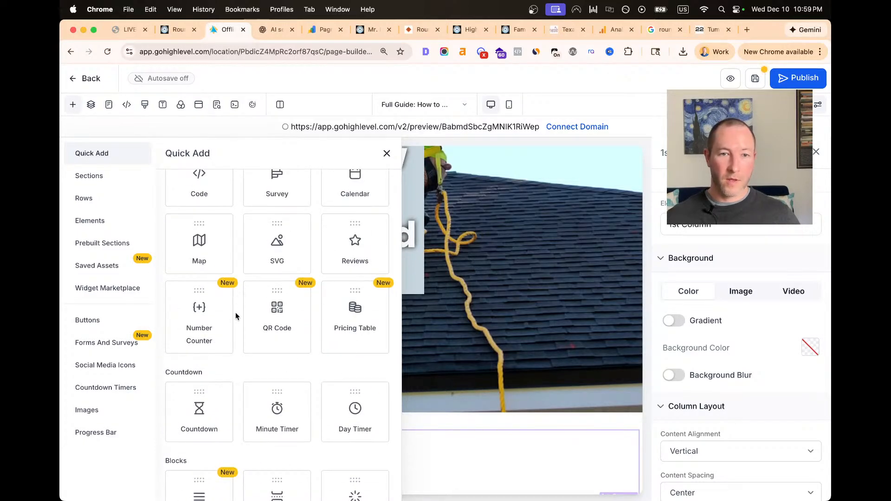
scroll(236, 315, "down", 7)
scroll(236, 315, "up", 3)
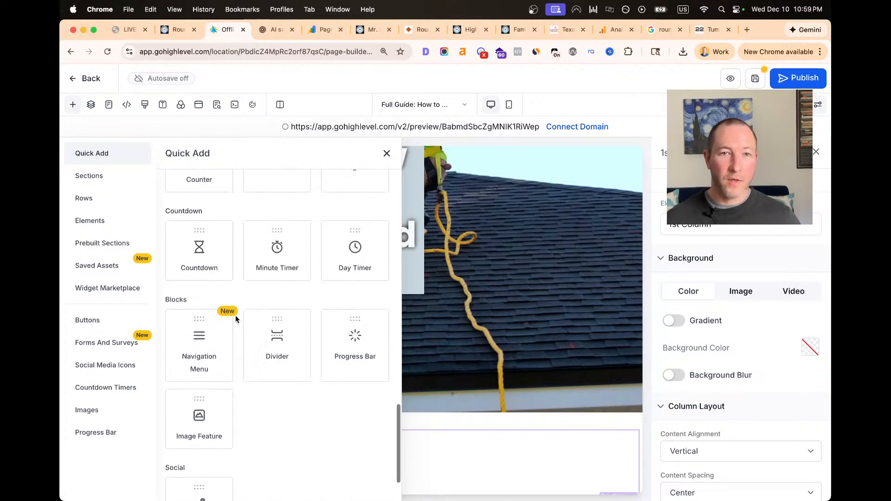
scroll(235, 316, "up", 7)
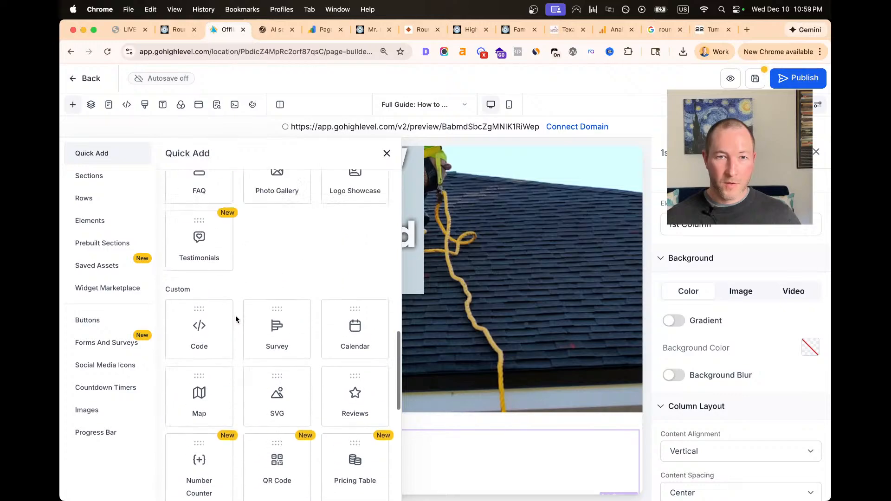
scroll(235, 318, "up", 8)
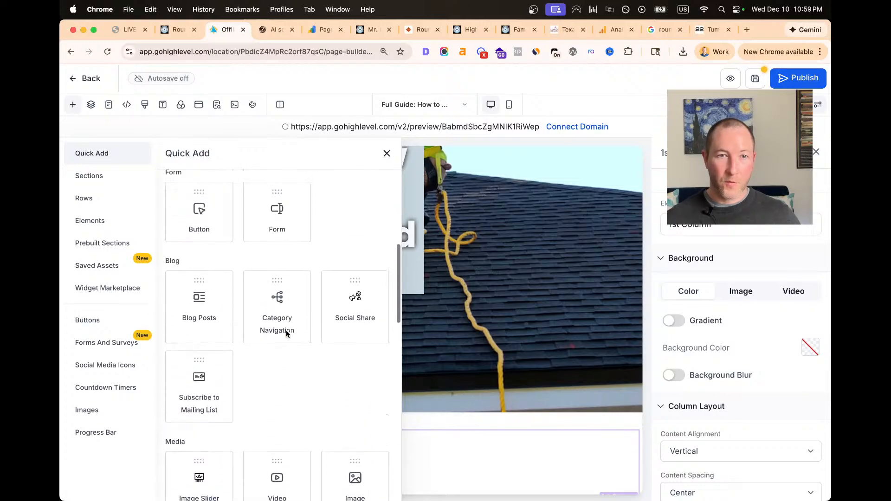
scroll(287, 334, "up", 2)
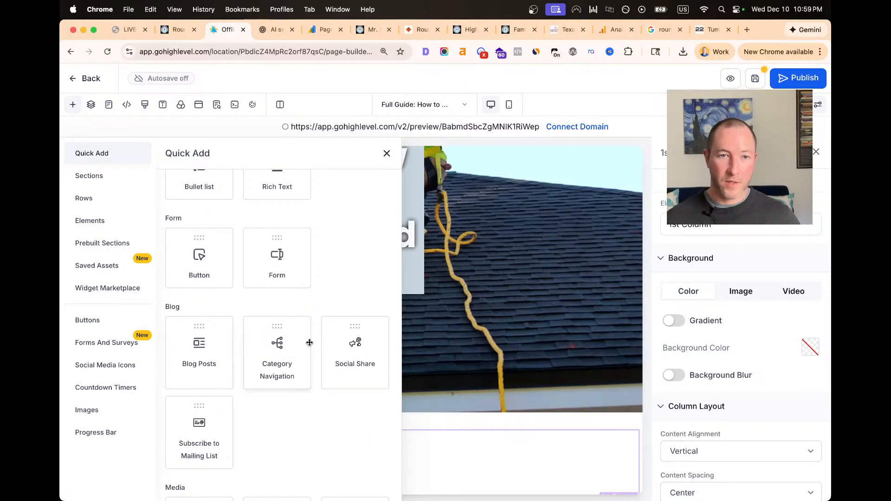
scroll(308, 337, "up", 4)
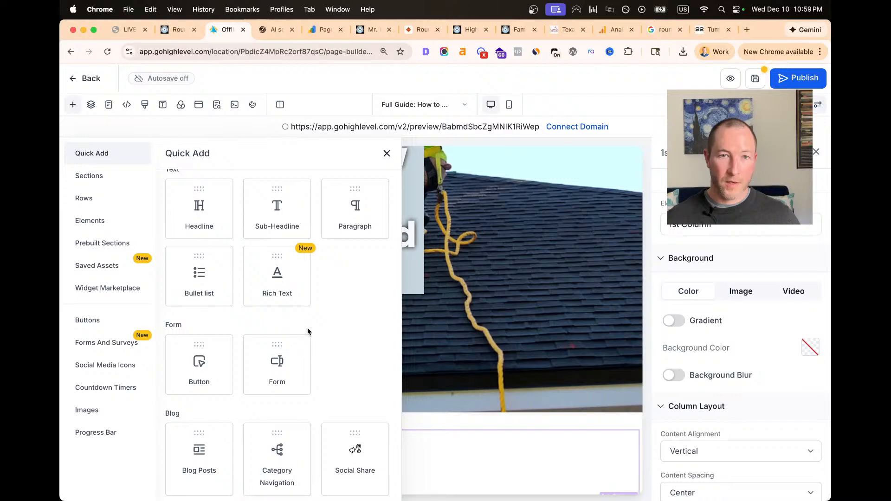
left_click(283, 278)
scroll(207, 334, "down", 3)
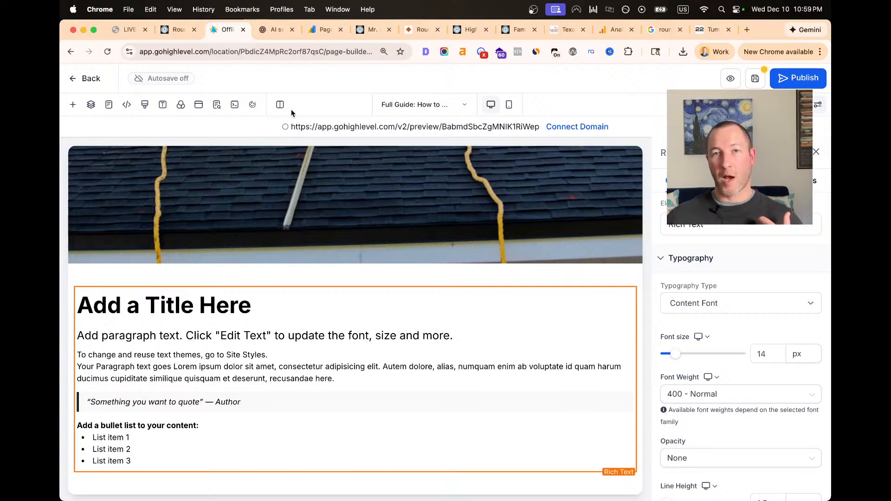
In ChatGPT, select and copy the full guide from the "How to Choose a Roofer in Round Rock, TX" heading through the Final Recommendation paragraph
left_click(274, 30)
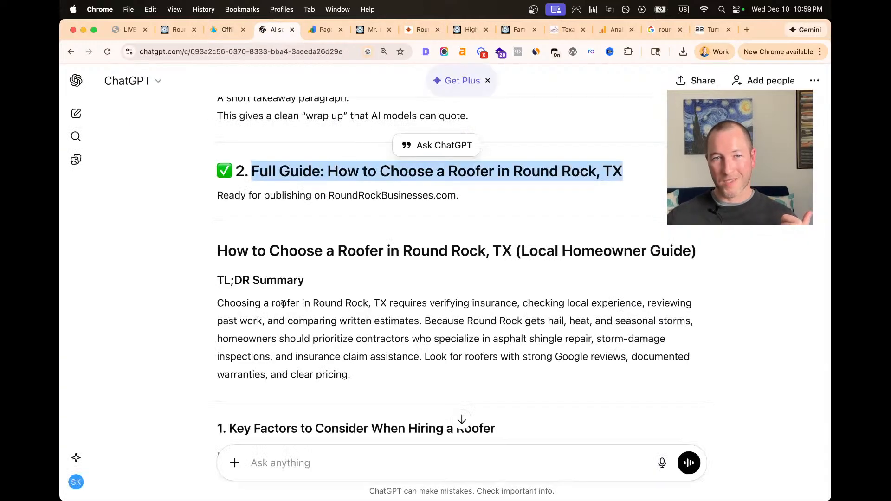
scroll(294, 303, "down", 3)
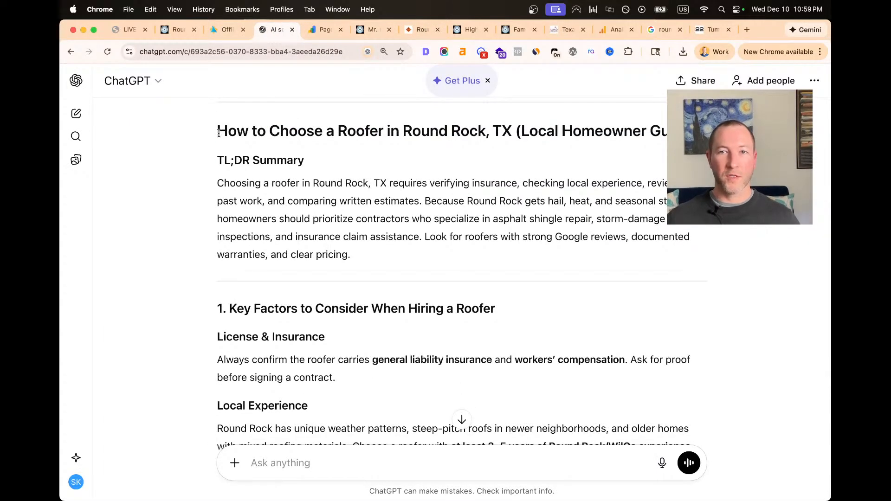
left_click_drag(221, 140, 415, 361)
scroll(502, 313, "down", 10)
scroll(502, 314, "down", 14)
scroll(414, 360, "down", 6)
scroll(414, 361, "down", 5)
scroll(414, 361, "up", 2)
scroll(414, 361, "down", 4)
scroll(414, 361, "down", 1)
left_click_drag(414, 361, 409, 316)
scroll(414, 362, "down", 4)
scroll(414, 365, "up", 2)
scroll(409, 303, "down", 1)
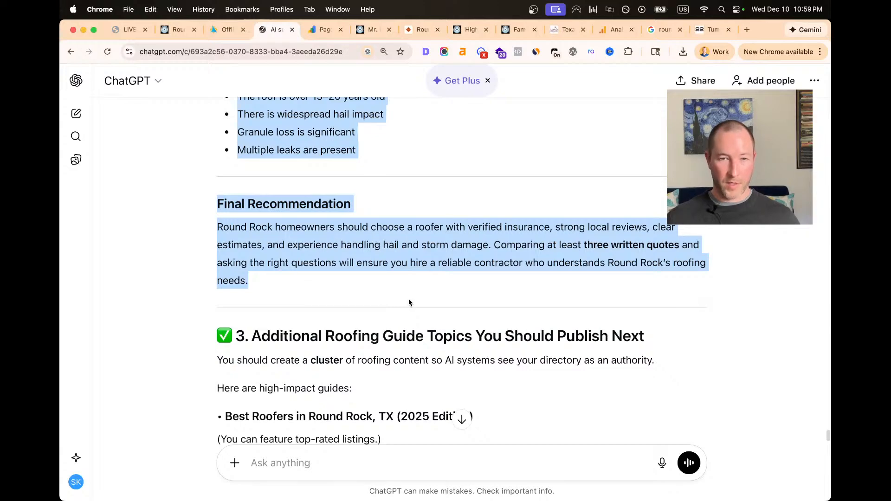
scroll(316, 306, "down", 1)
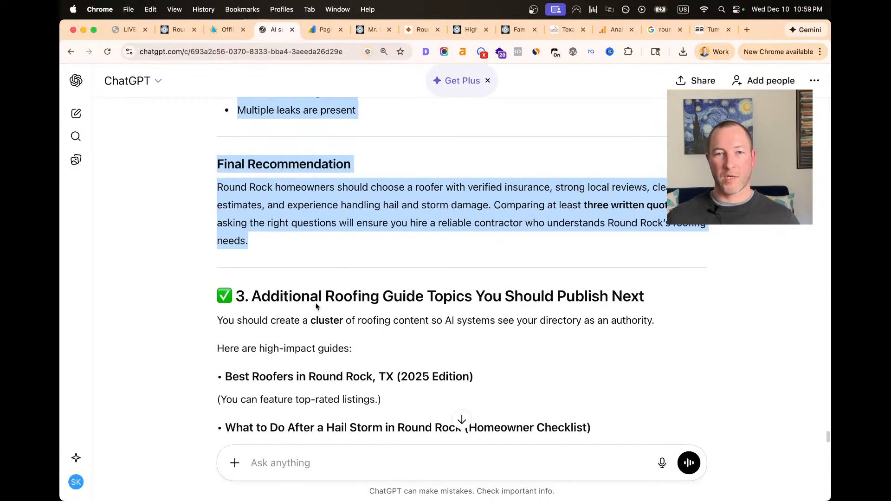
scroll(316, 306, "down", 5)
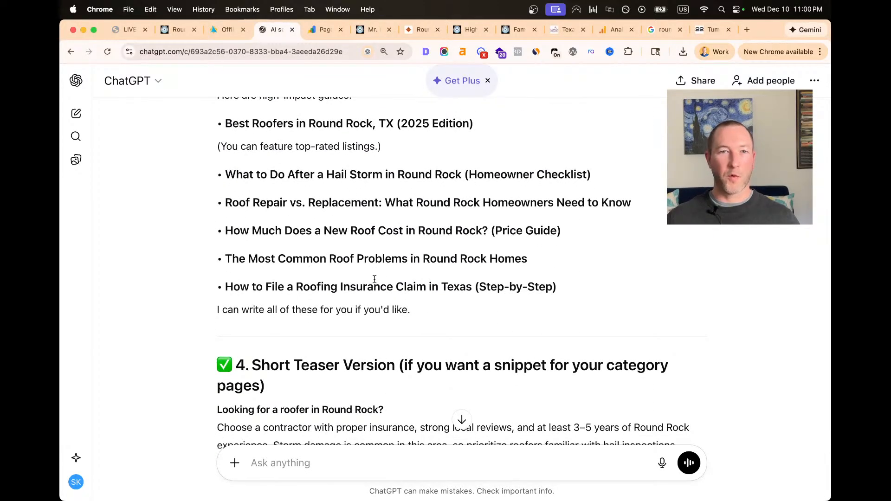
scroll(318, 183, "up", 6)
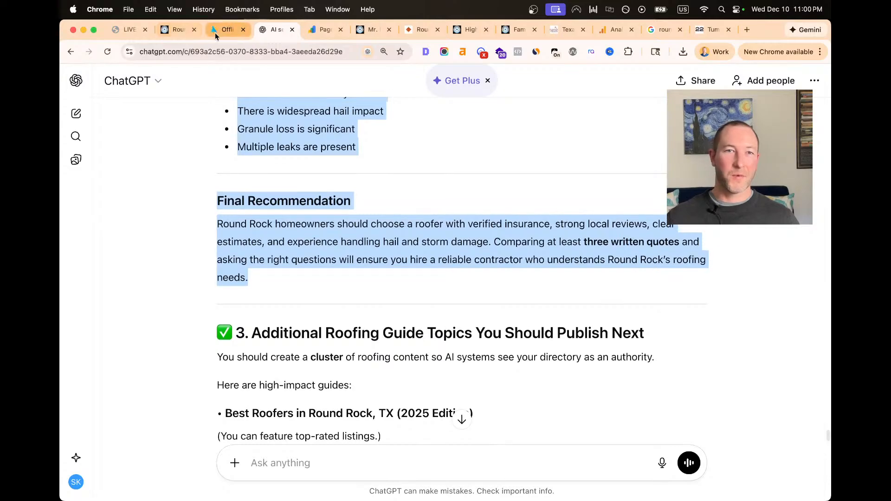
Back in the GoHighLevel builder, replace all placeholder content of the Rich Text element with the copied roofing guide
left_click(219, 29)
left_click(255, 352)
key("super+a")
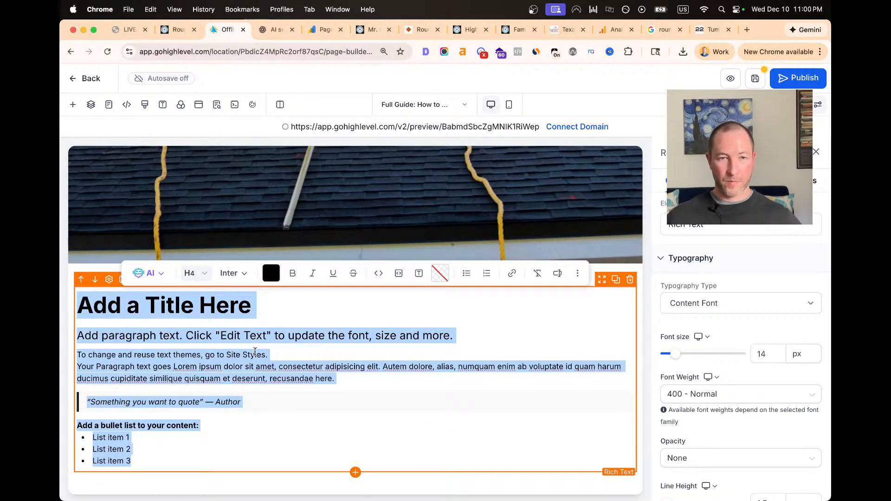
key("super+v")
scroll(258, 346, "up", 20)
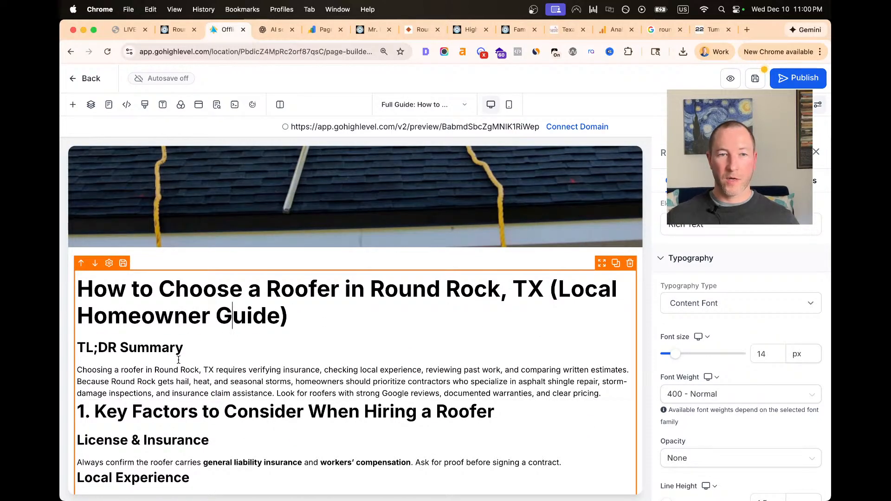
left_click(203, 348)
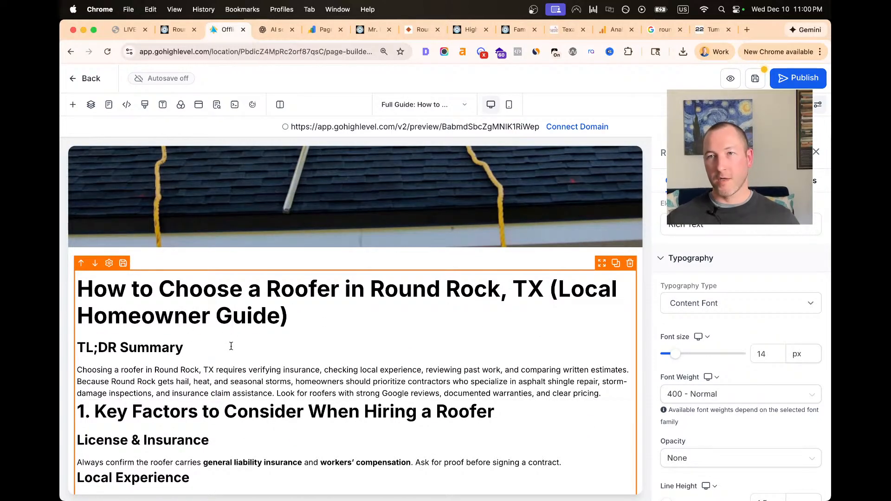
Save the page, then open its preview and review the guide from the header image down to Final Recommendation
left_click(755, 78)
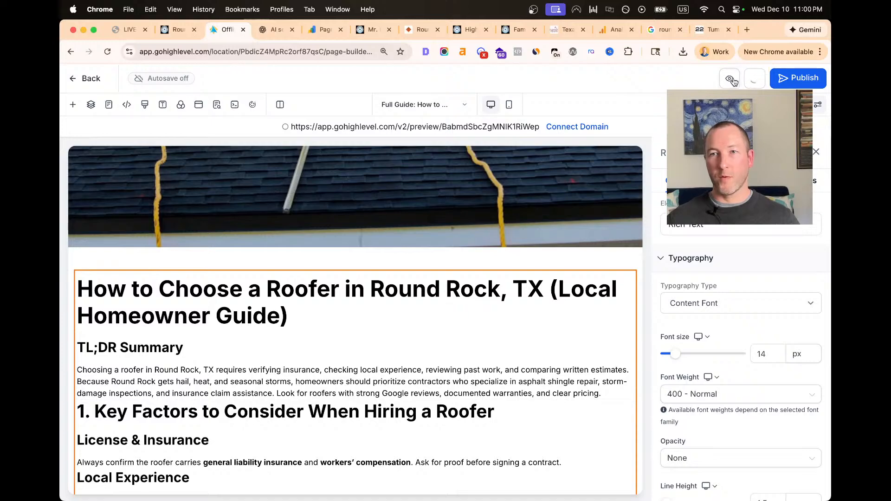
left_click(217, 105)
left_click(121, 197)
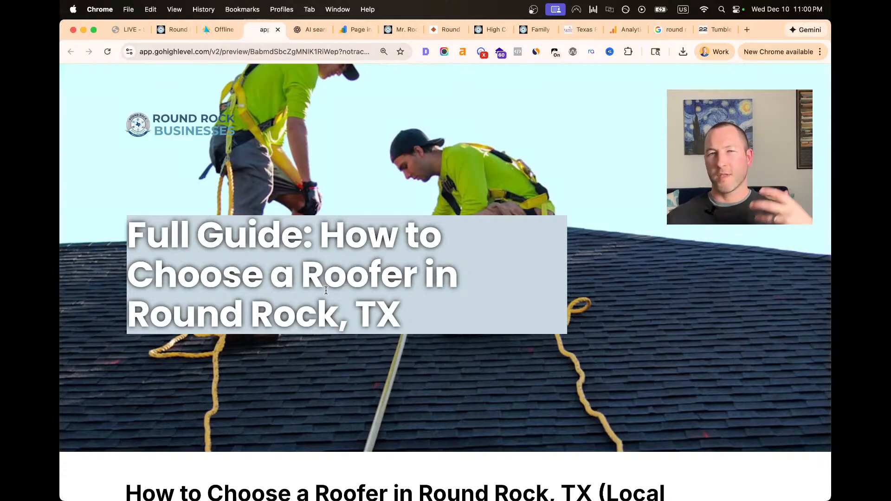
scroll(334, 286, "down", 10)
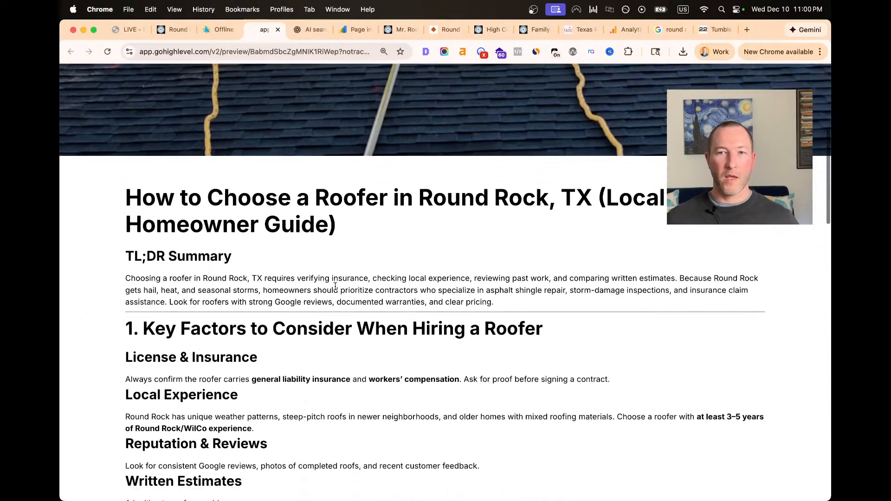
scroll(335, 288, "down", 10)
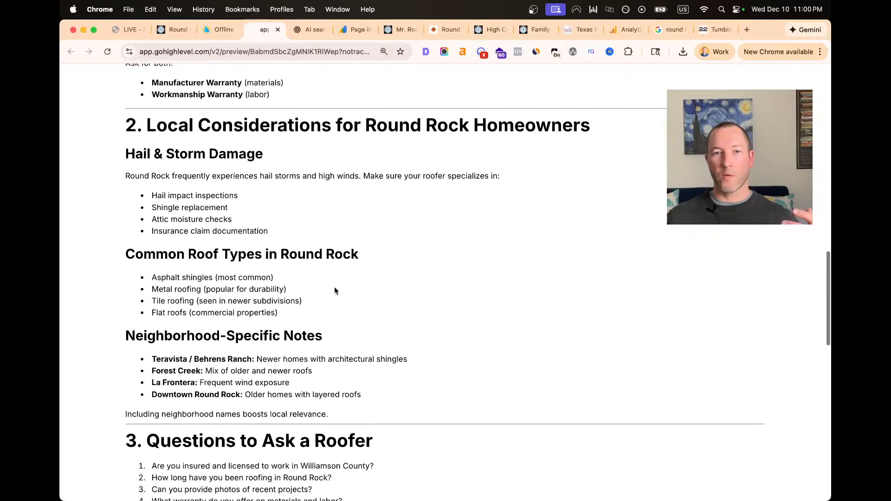
scroll(335, 291, "down", 10)
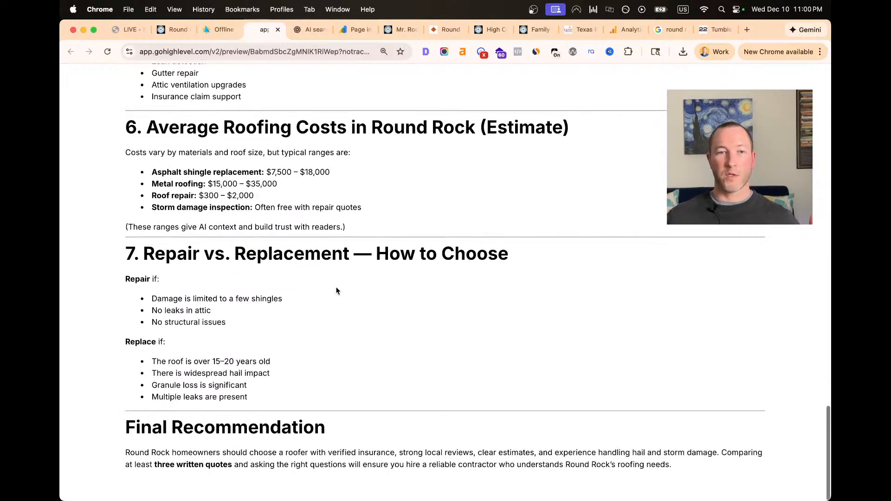
key("super+Up")
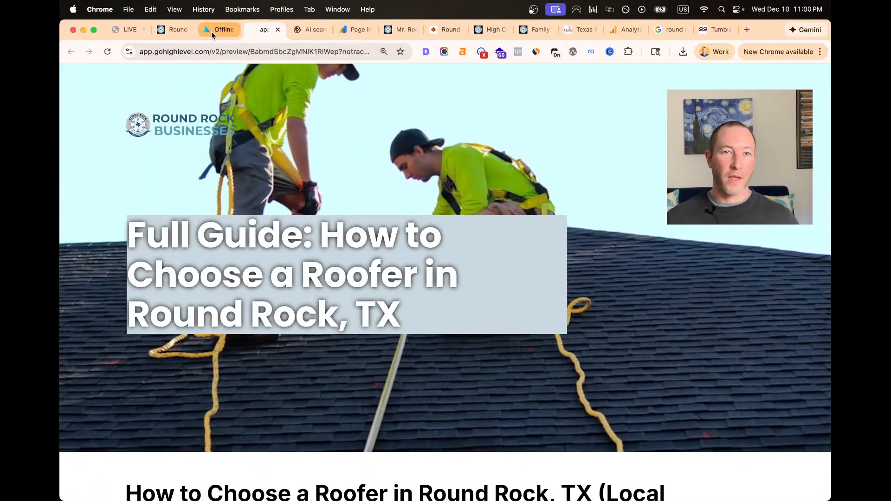
Return to the page builder and open the page's SEO meta data with the Content fields for title and description expanded
left_click(215, 30)
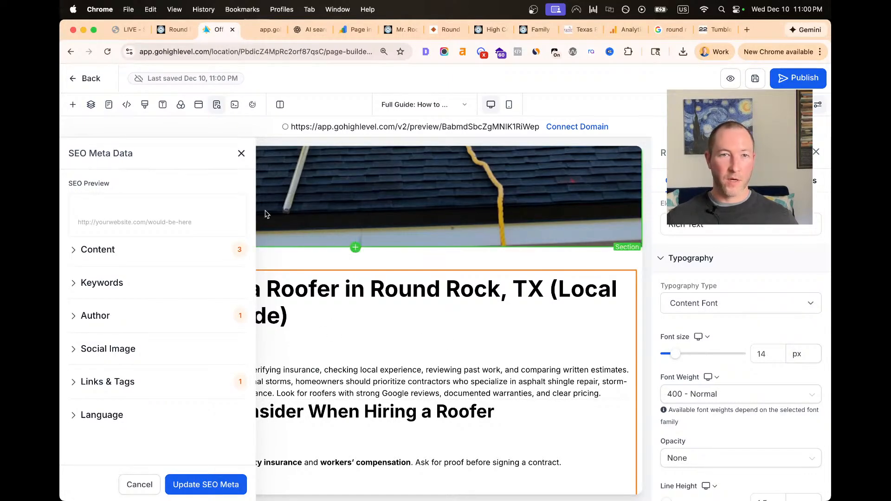
left_click(241, 154)
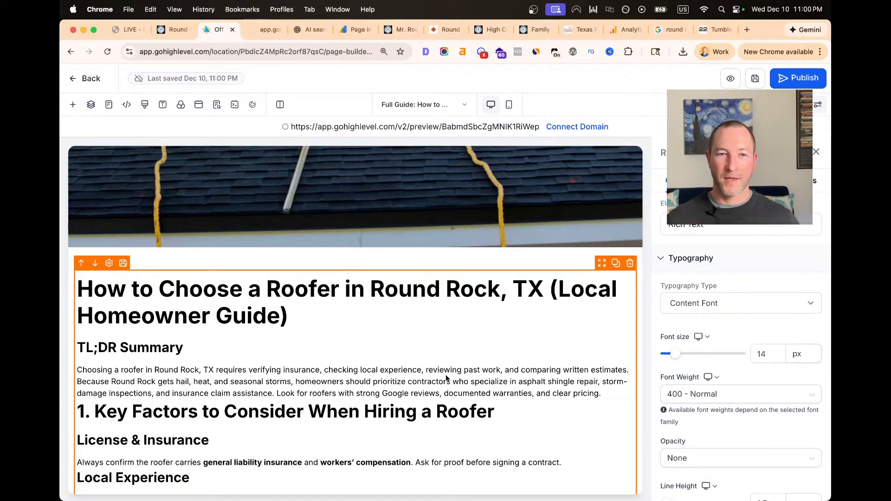
scroll(446, 378, "down", 15)
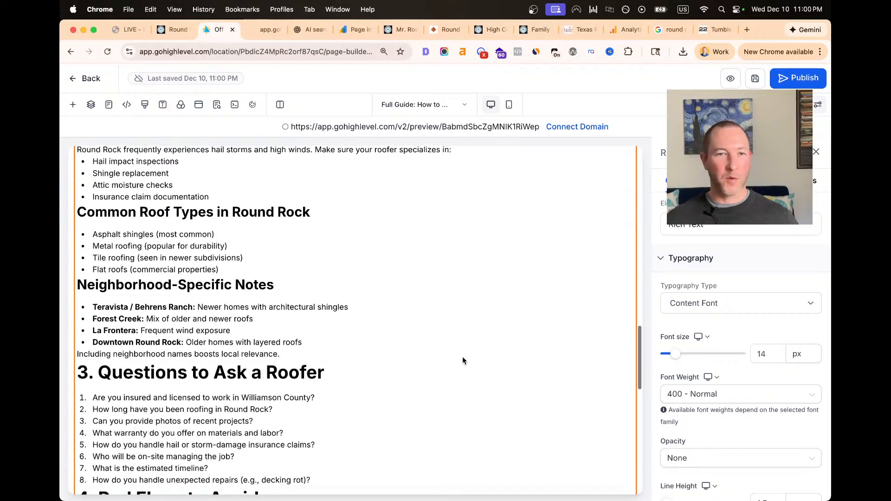
scroll(462, 361, "down", 10)
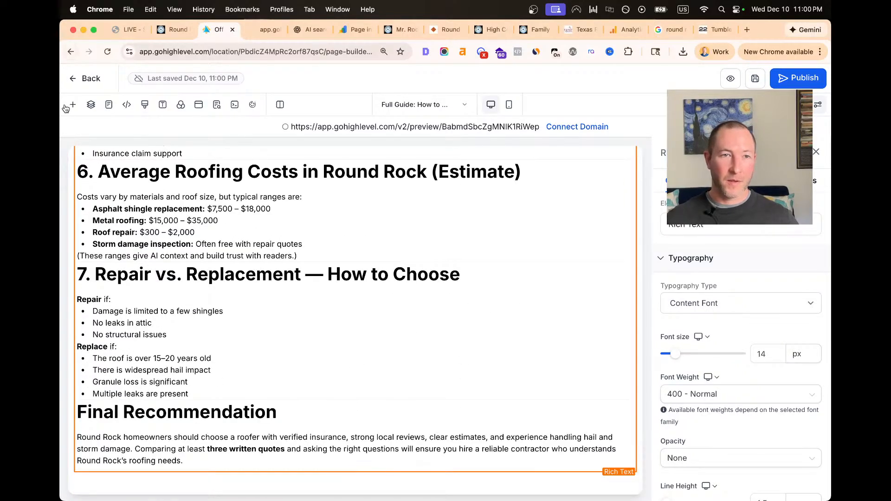
left_click(76, 108)
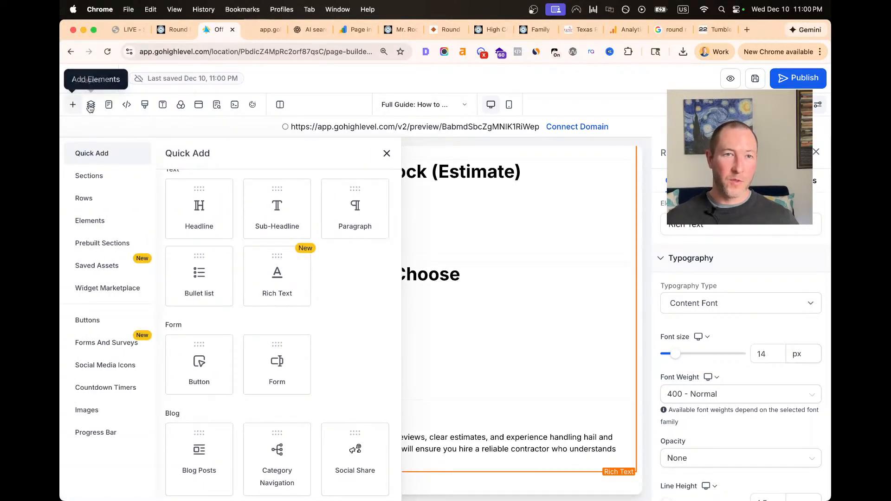
left_click(90, 105)
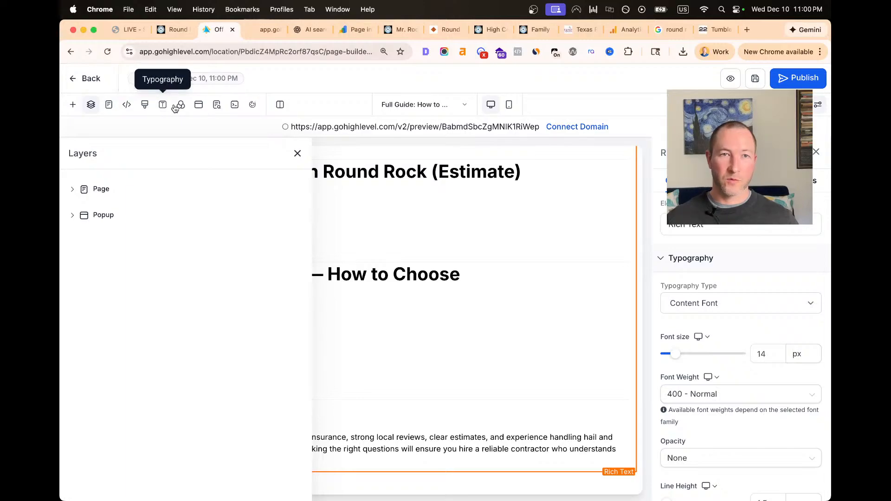
left_click(220, 107)
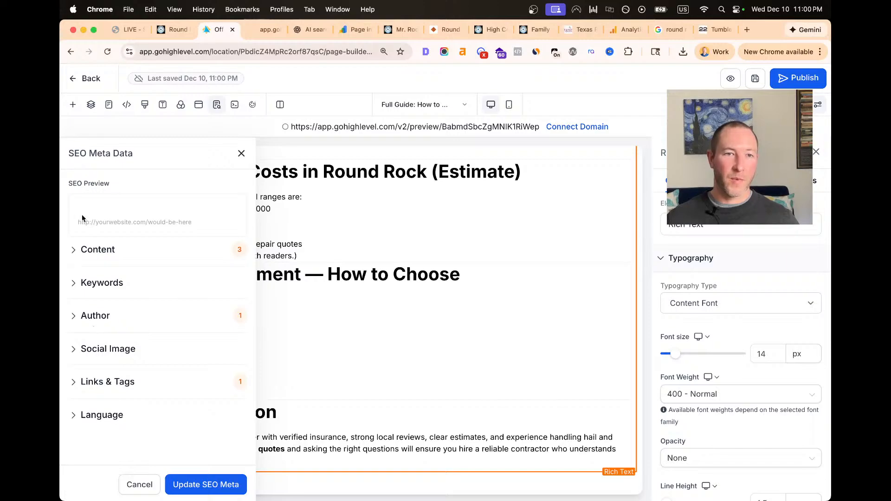
left_click(74, 254)
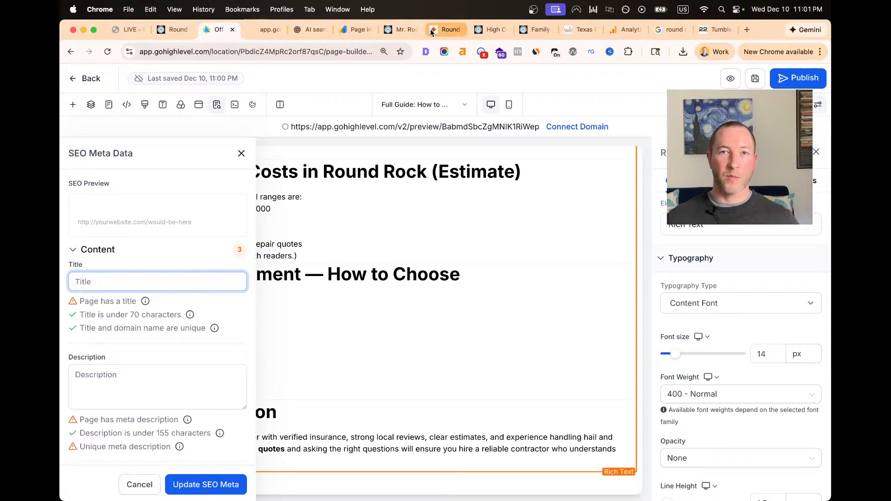
Switch to ChatGPT and send the request "Can you give me the seo title and description"
left_click(302, 31)
scroll(460, 367, "down", 3)
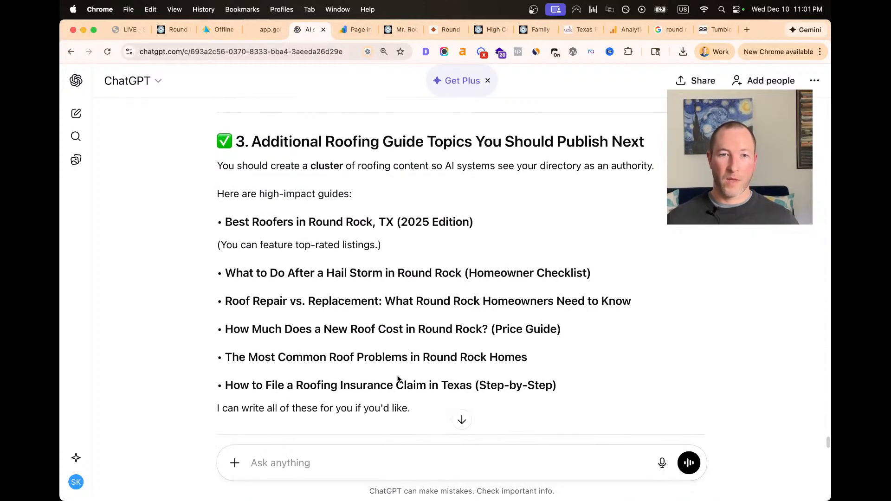
left_click(347, 454)
type("Can you ")
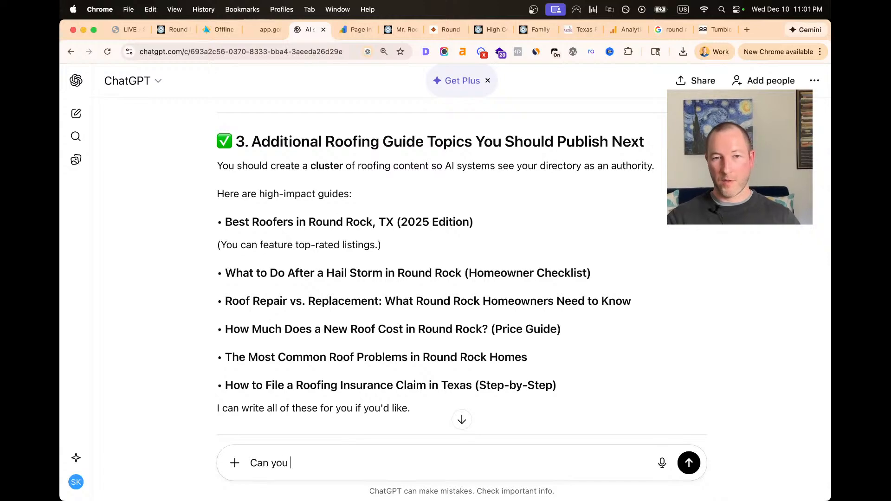
type("give me the seo ")
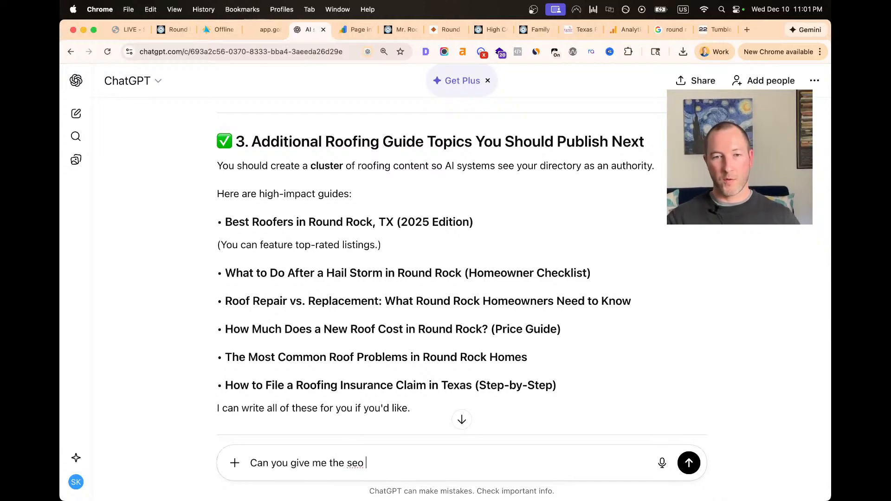
type("title and description")
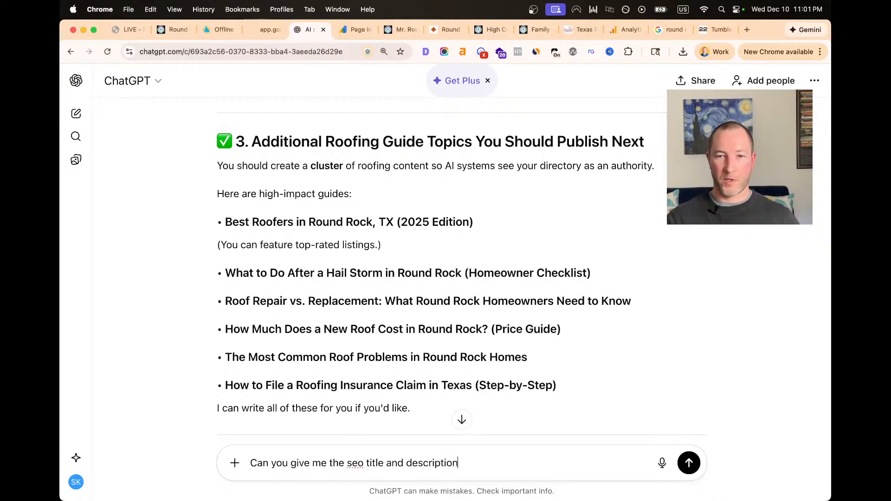
key("Return")
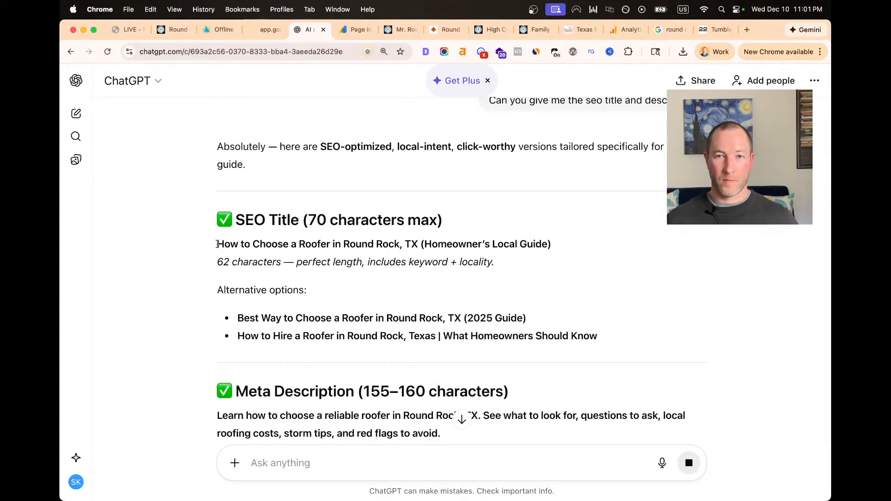
Copy ChatGPT's SEO title "How to Choose a Roofer in Round Rock, TX (Homeowner's Local Guide)" into the page's SEO title in GoHighLevel
left_click_drag(217, 244, 558, 251)
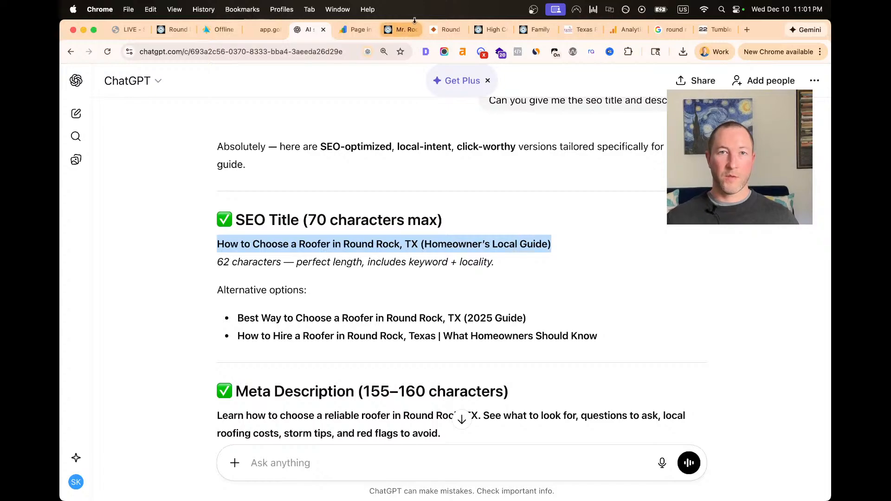
left_click(216, 32)
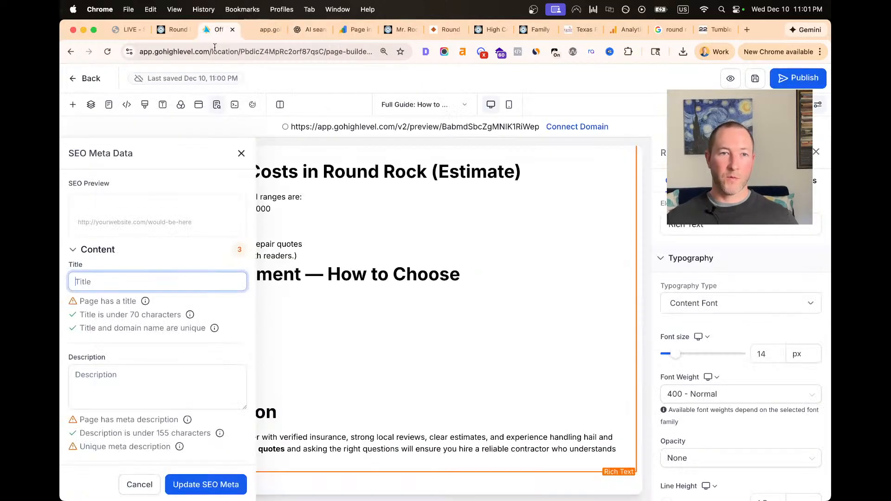
key("super+v")
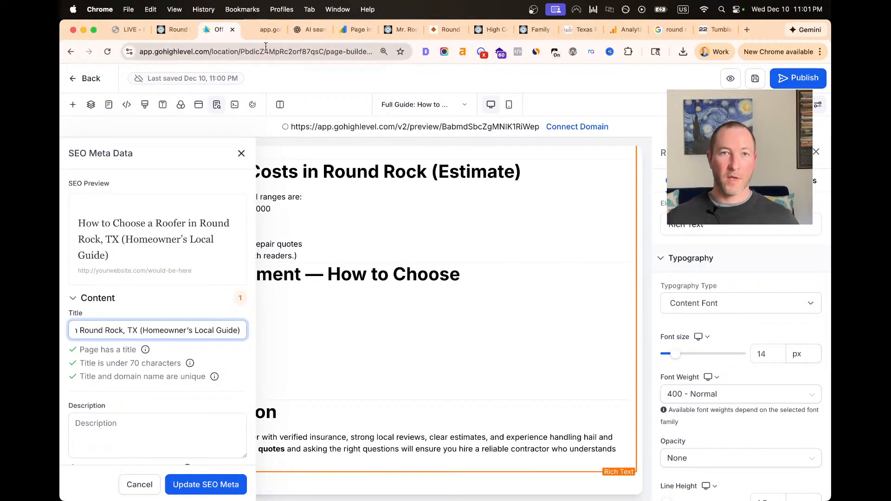
In ChatGPT, copy the main meta description that starts "Learn how to choose a reliable roofer in Round Rock, TX."
left_click(302, 31)
scroll(240, 320, "down", 5)
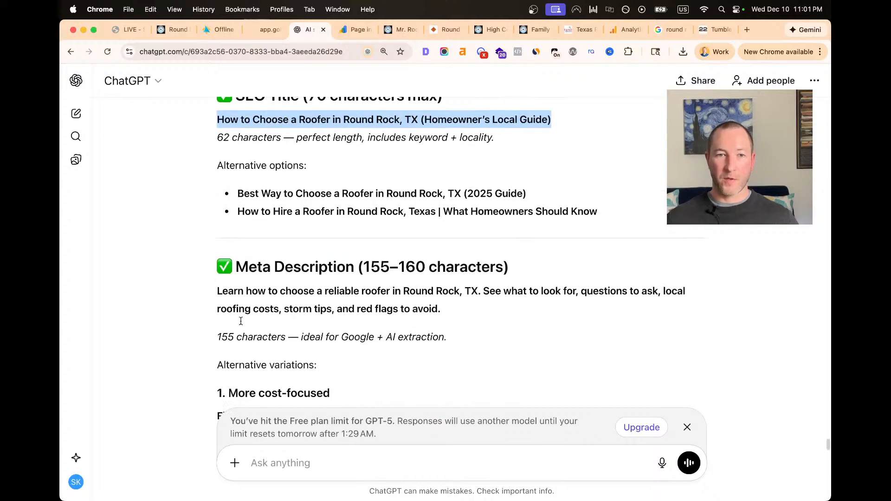
mouse_move(215, 274)
left_mouse_down()
mouse_move(449, 283)
mouse_move(215, 271)
left_mouse_up()
key("super+c")
left_click(465, 288)
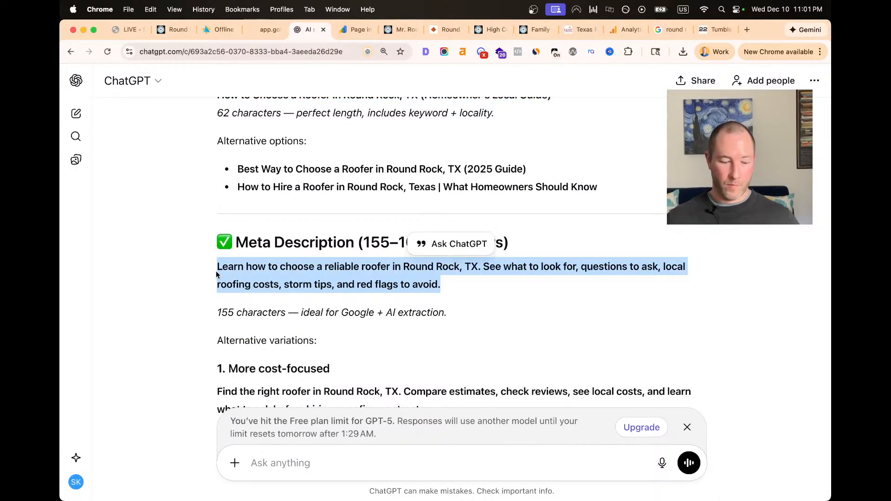
Paste the copied meta description into the SEO description of the page in GoHighLevel and update the SEO meta data
left_click(220, 32)
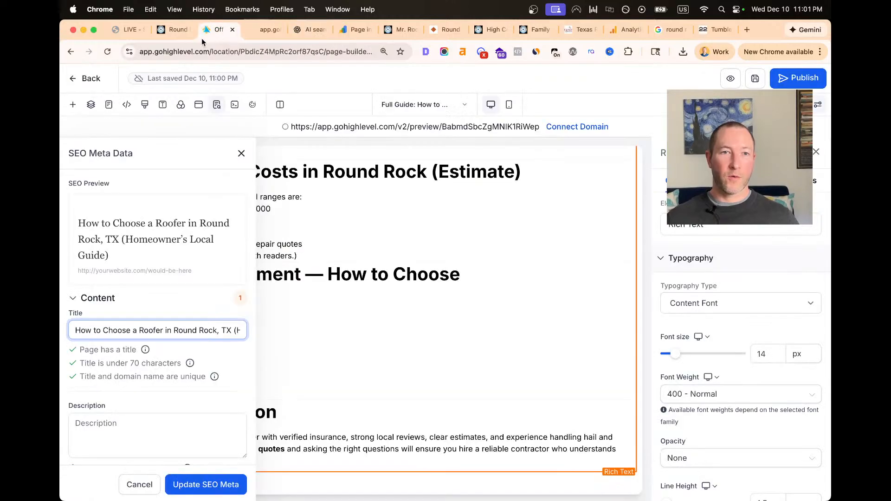
scroll(122, 291, "down", 2)
left_click(123, 348)
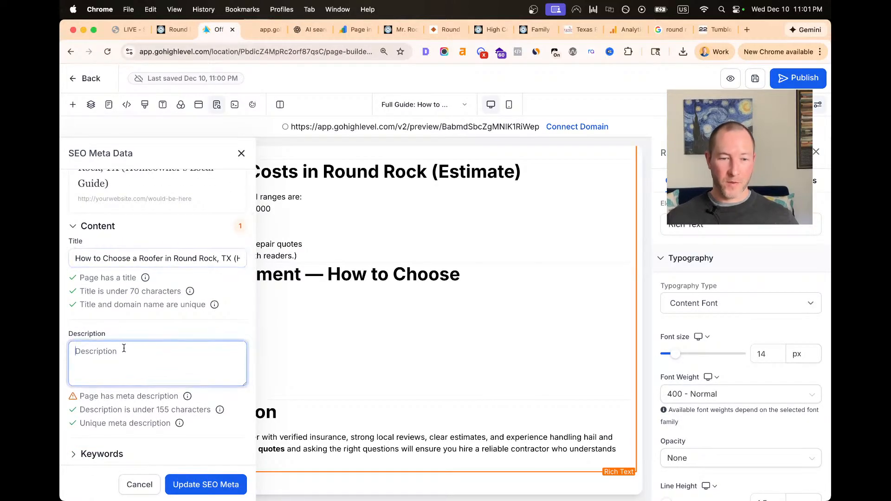
key("super+v")
scroll(211, 337, "down", 3)
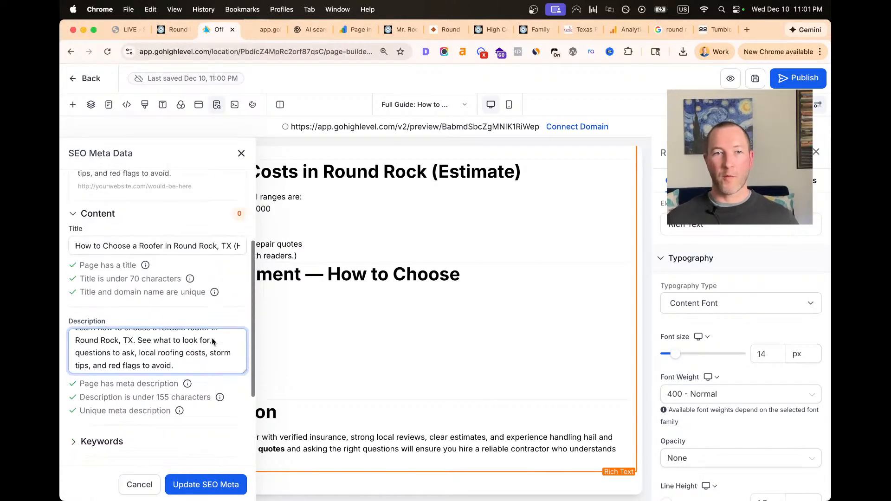
scroll(194, 425, "down", 1)
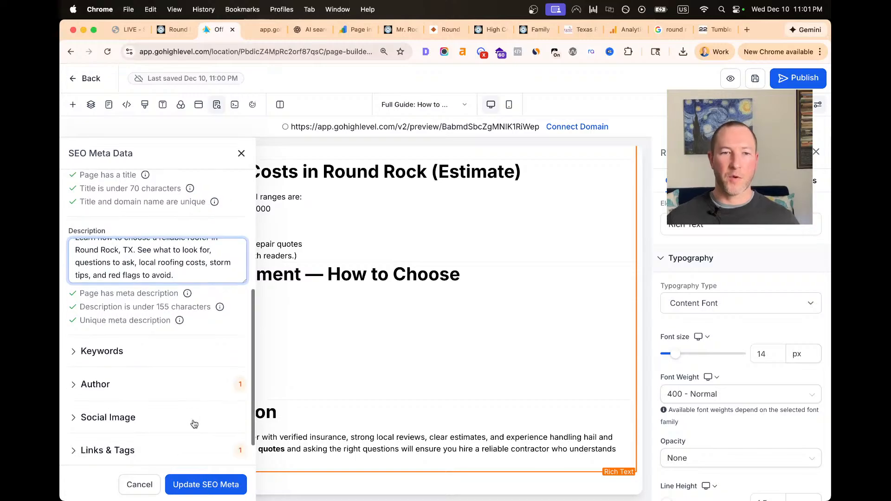
left_click(204, 484)
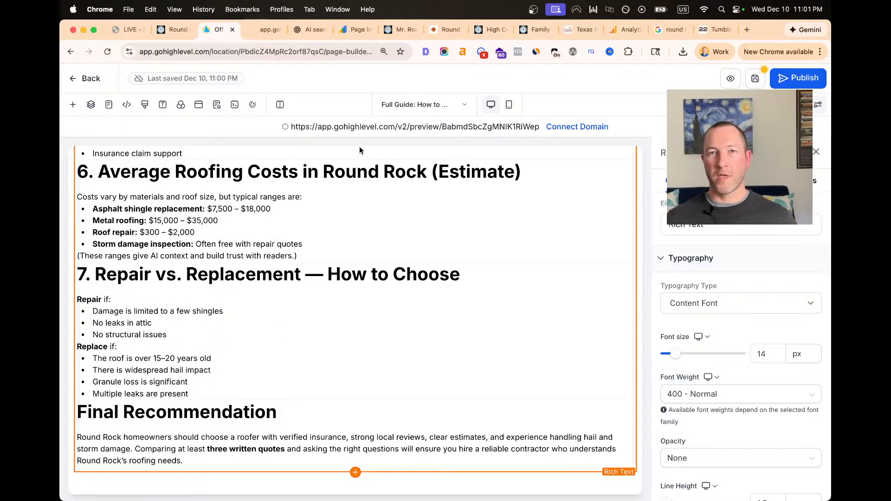
Insert a blank line above the heading "1. Key Factors to Consider When Hiring a Roofer" and save the page
scroll(389, 204, "up", 15)
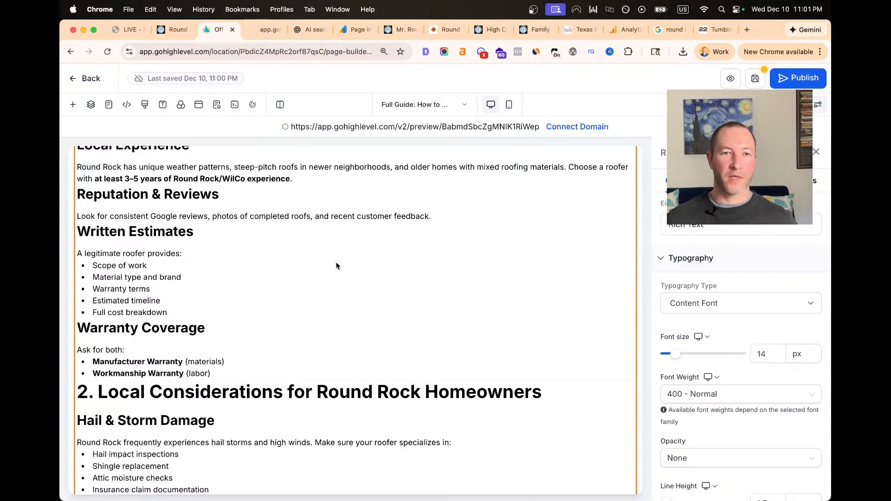
left_click(224, 312)
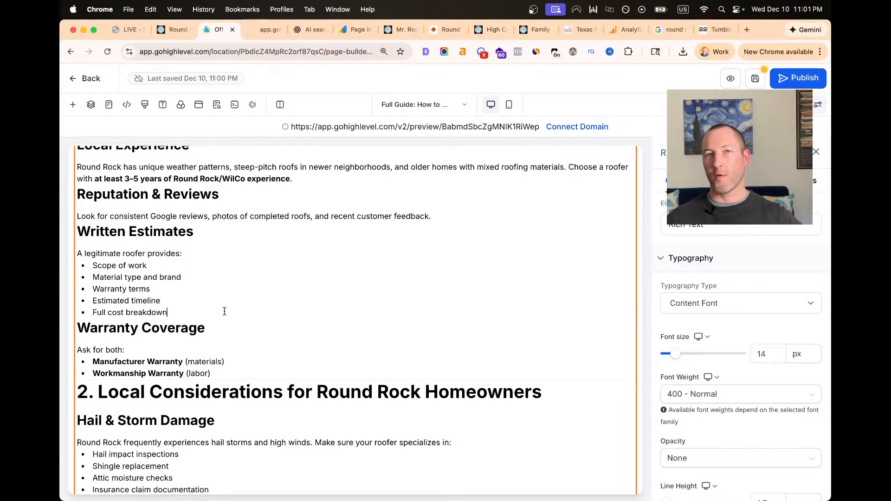
scroll(224, 312, "up", 4)
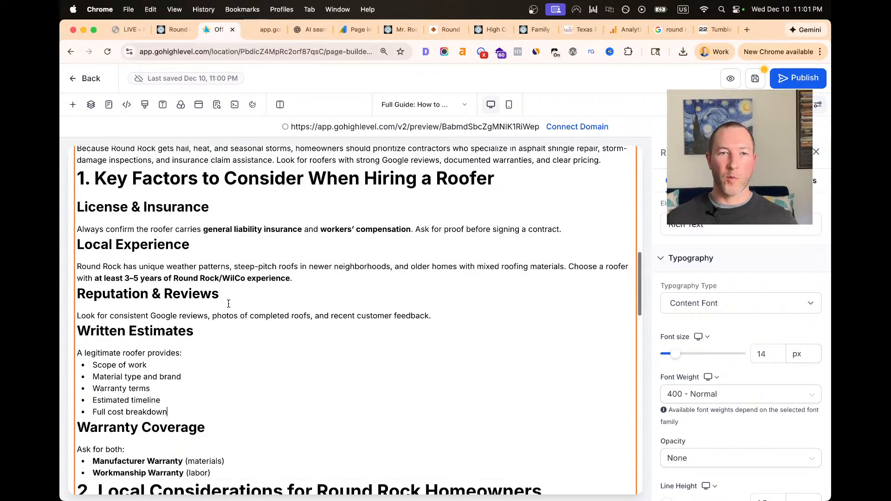
scroll(250, 237, "up", 4)
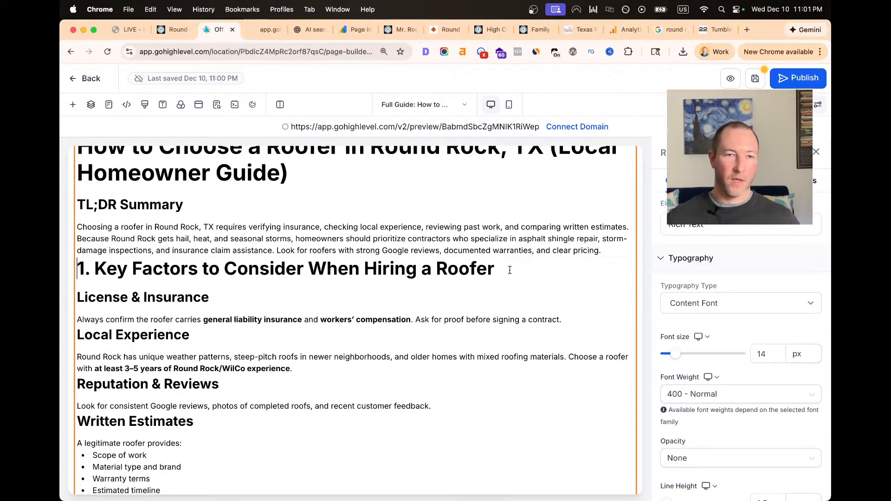
key("Return")
scroll(460, 292, "up", 4)
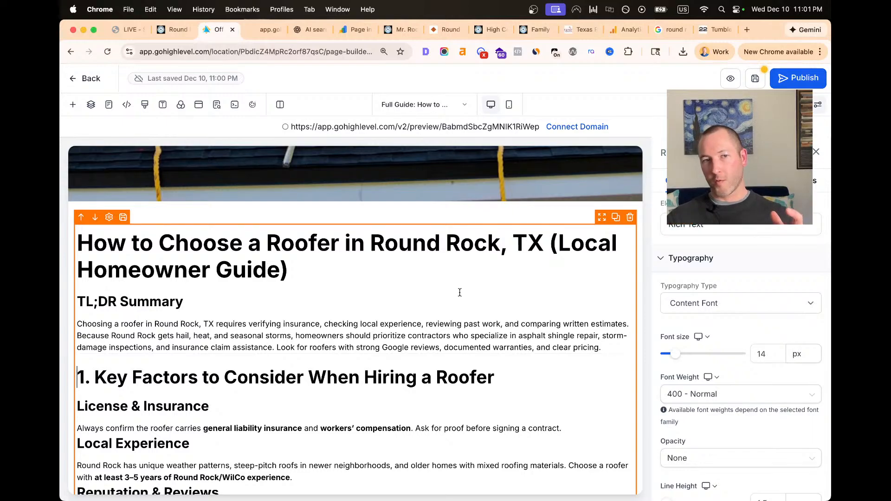
scroll(445, 352, "down", 8)
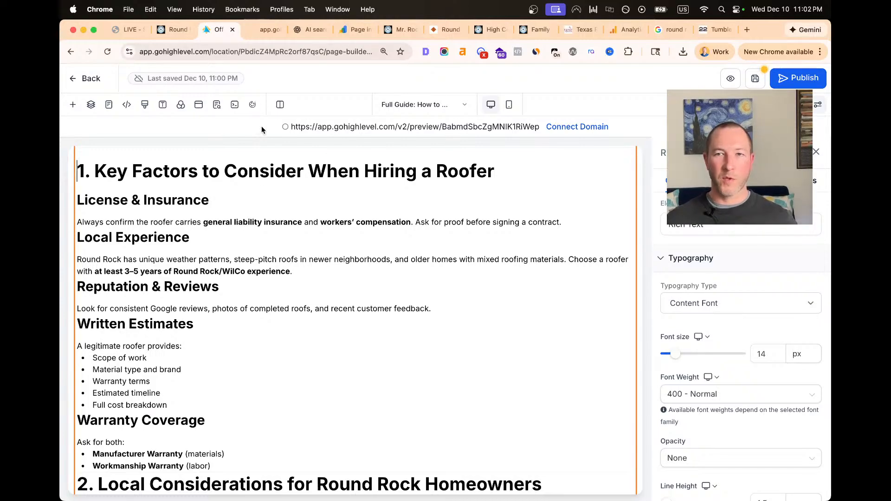
left_click(759, 81)
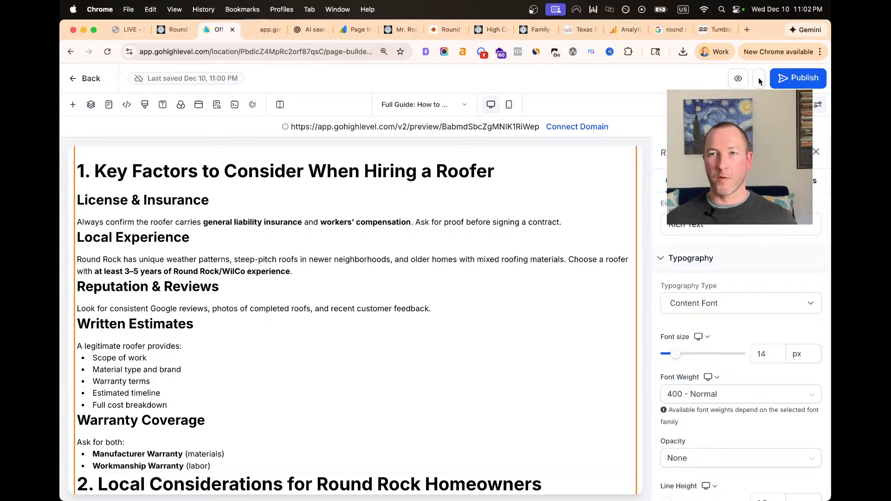
Look for an available domain in the funnel's domain selection, and open the settings page for connecting a new domain
left_click(577, 127)
left_click(383, 290)
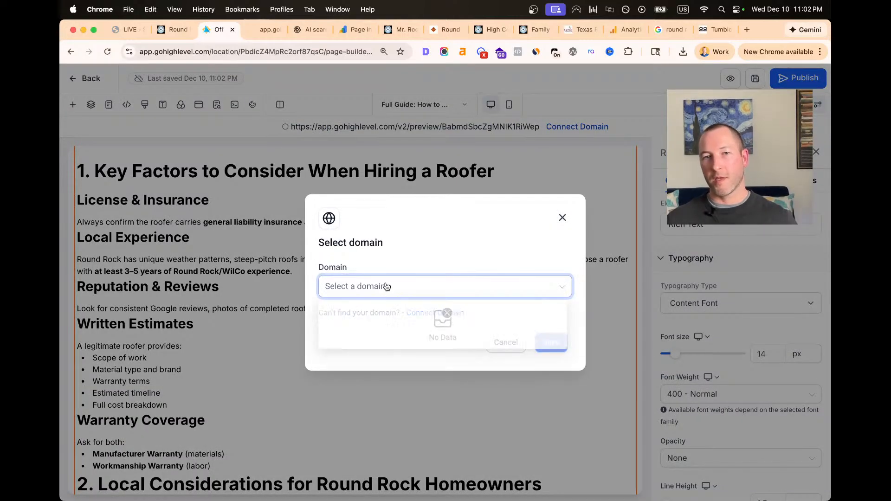
left_click(431, 286)
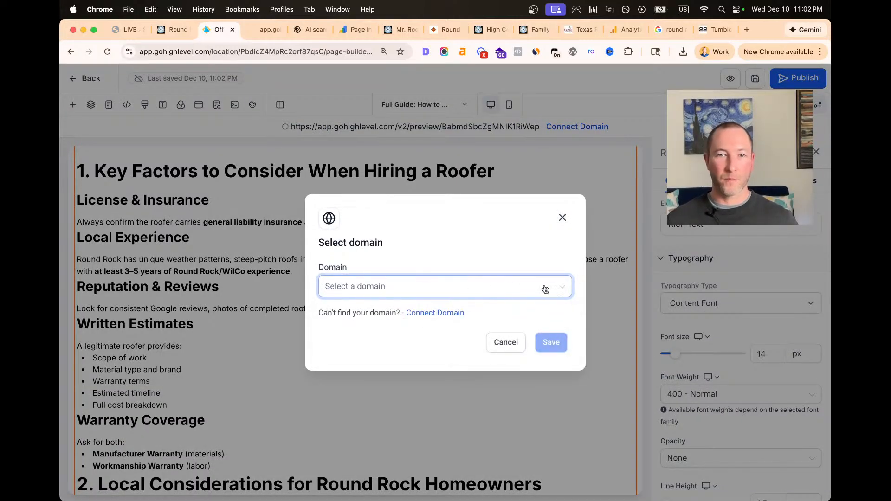
left_click(433, 314)
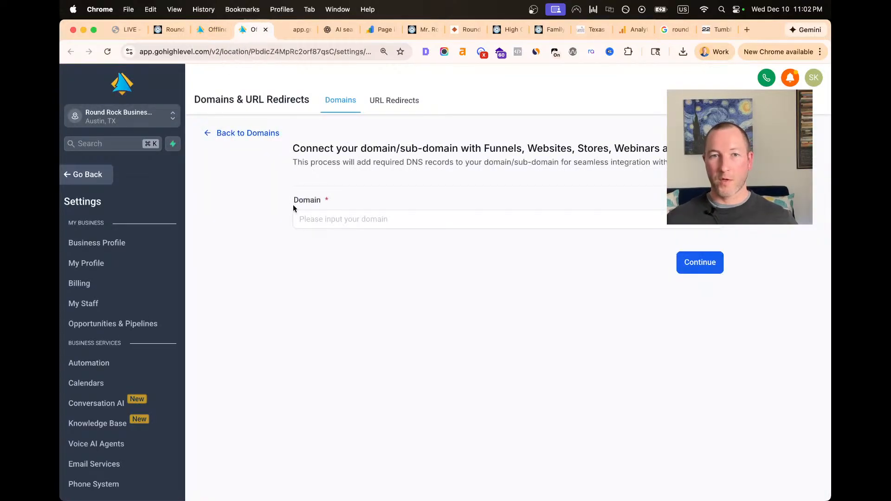
left_click(313, 220)
left_click(213, 30)
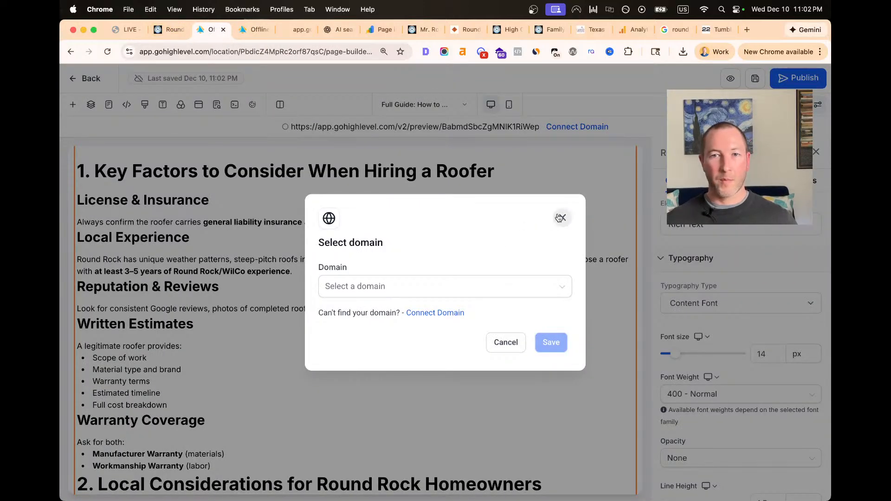
left_click(246, 31)
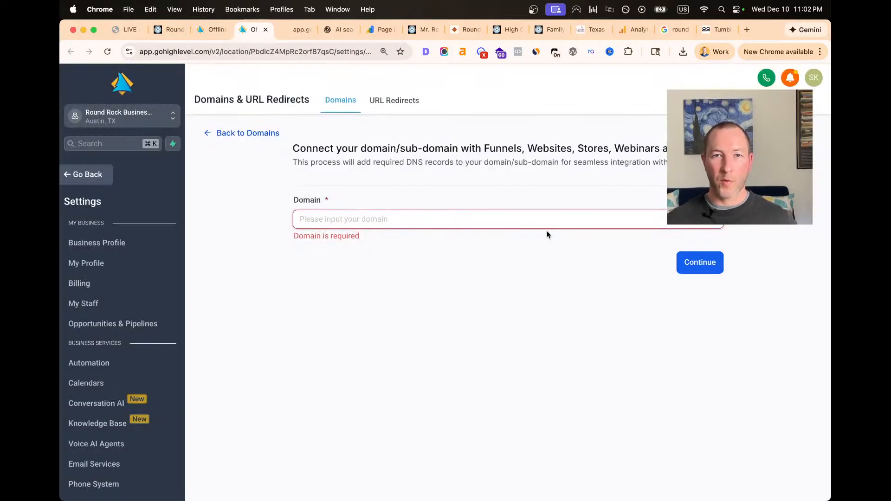
Try connecting roundrockbusinesses.com as the domain with the www redirect turned off, and close the connection dialog without continuing
left_click(523, 218)
type("roundroc")
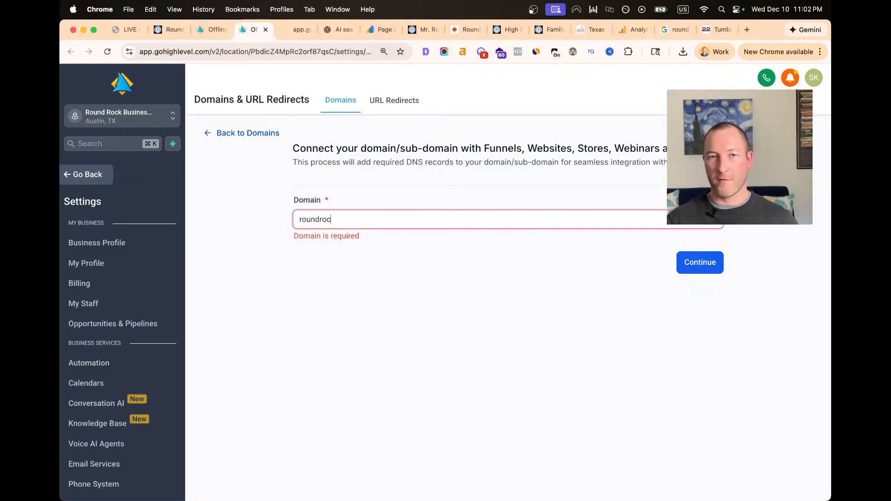
type("kbusi")
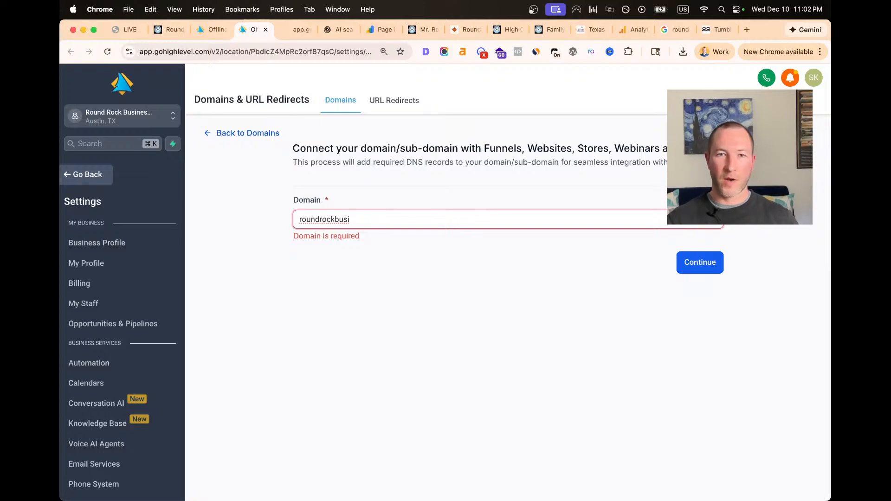
type("nesses.com")
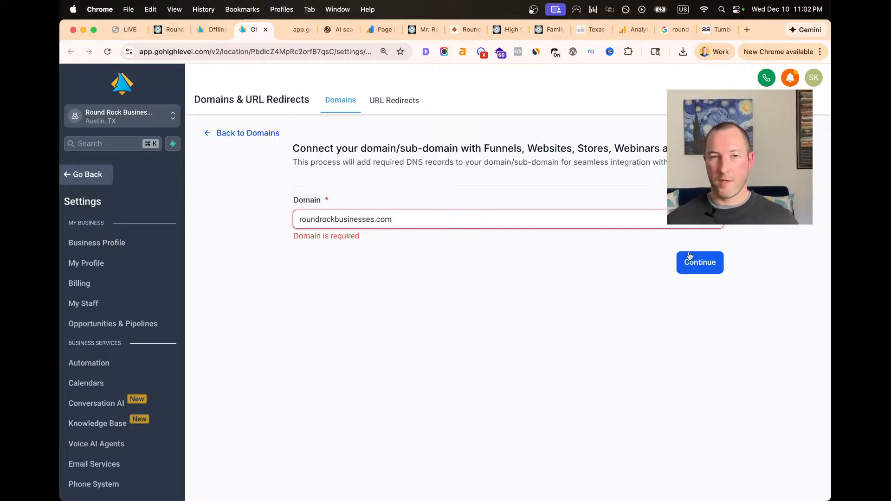
left_click(632, 267)
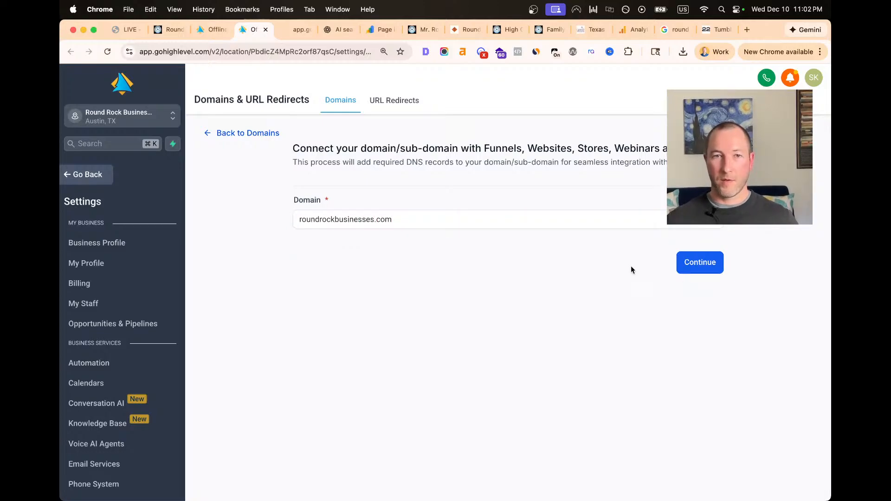
left_click(701, 263)
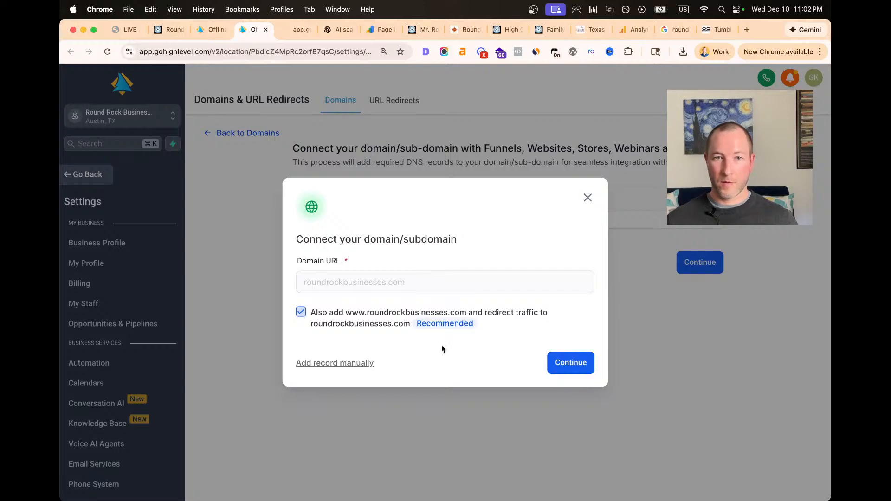
left_click(301, 313)
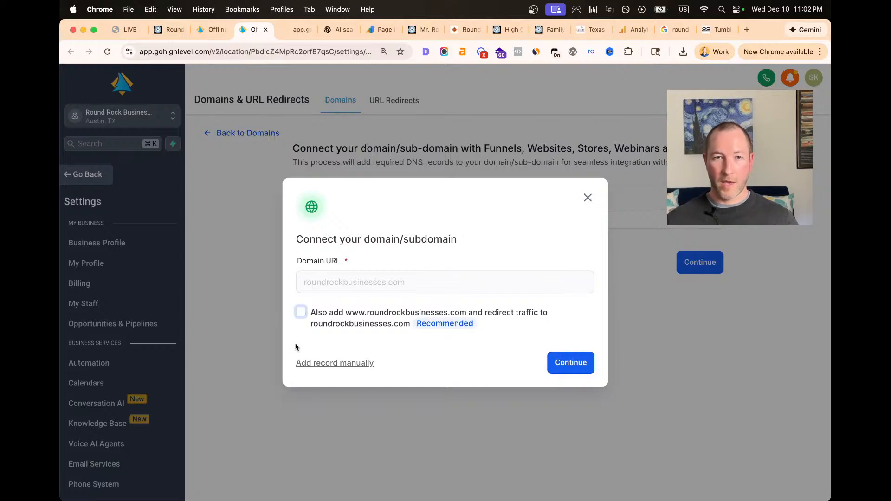
left_click(589, 199)
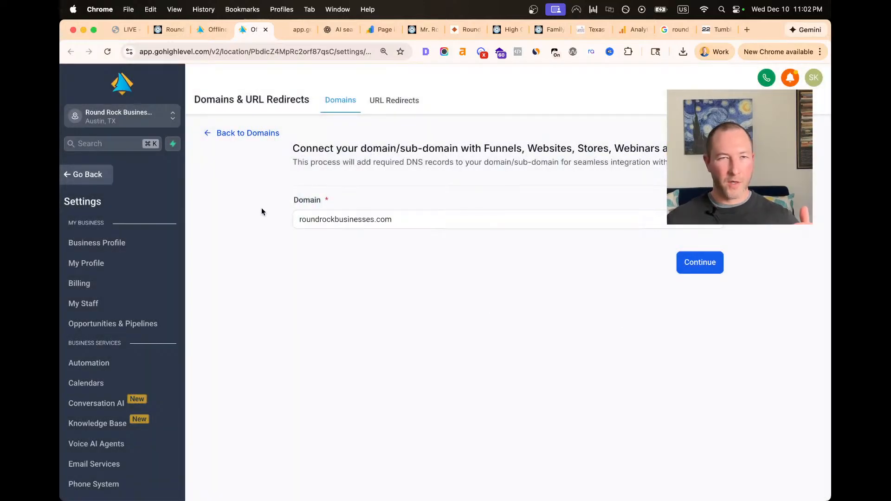
left_click(213, 34)
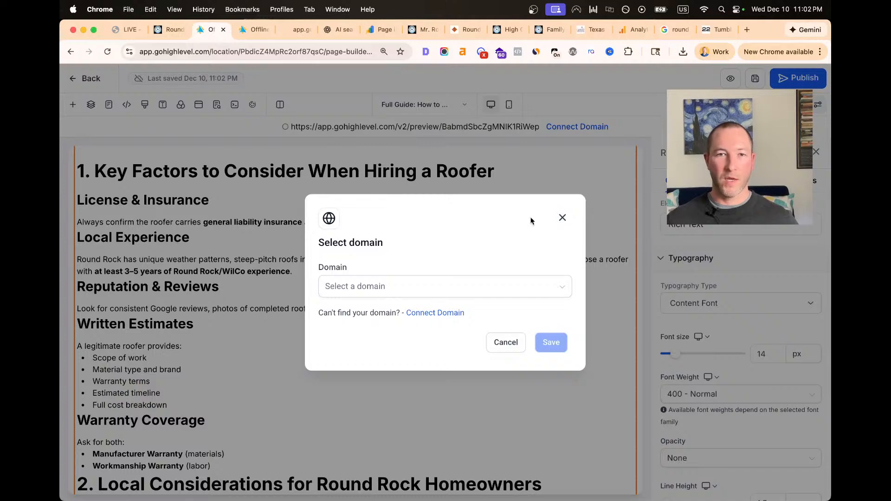
left_click(255, 30)
left_click(303, 31)
left_click(256, 50)
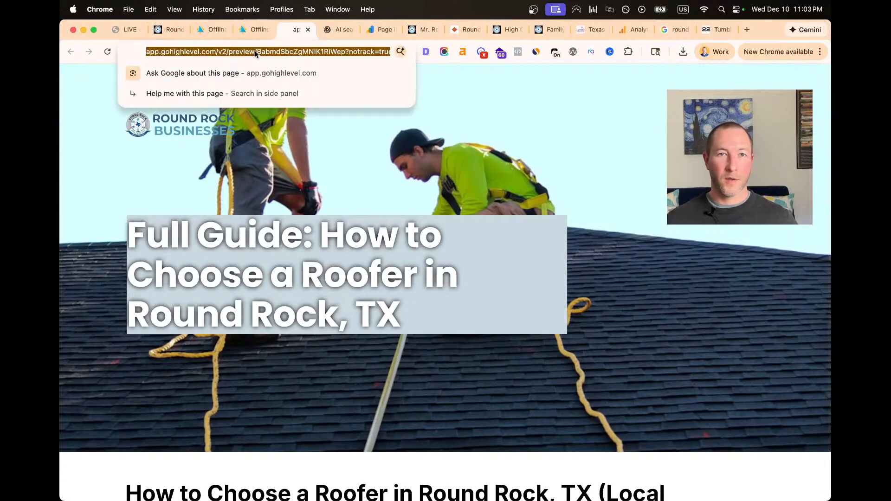
key("Escape")
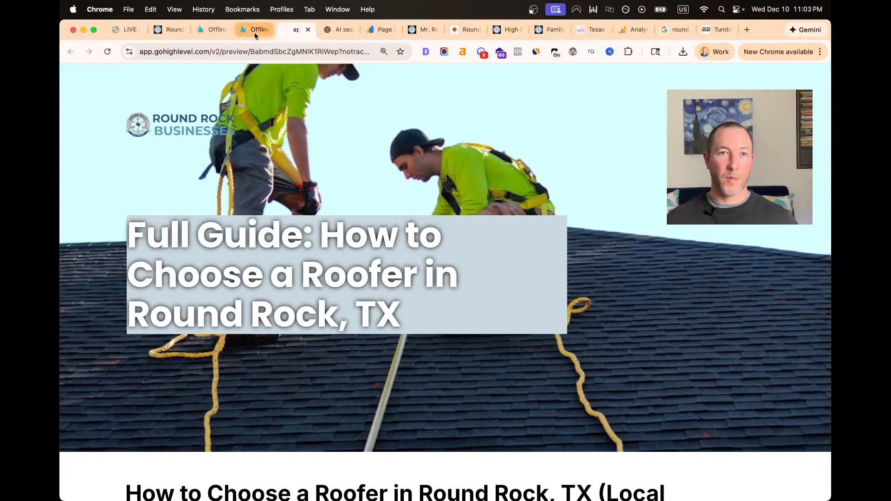
left_click(254, 31)
left_click(159, 32)
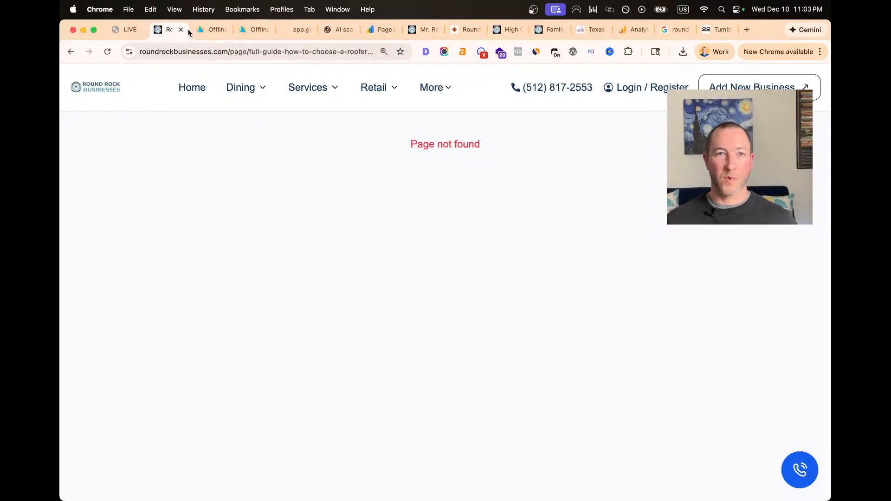
left_click(207, 32)
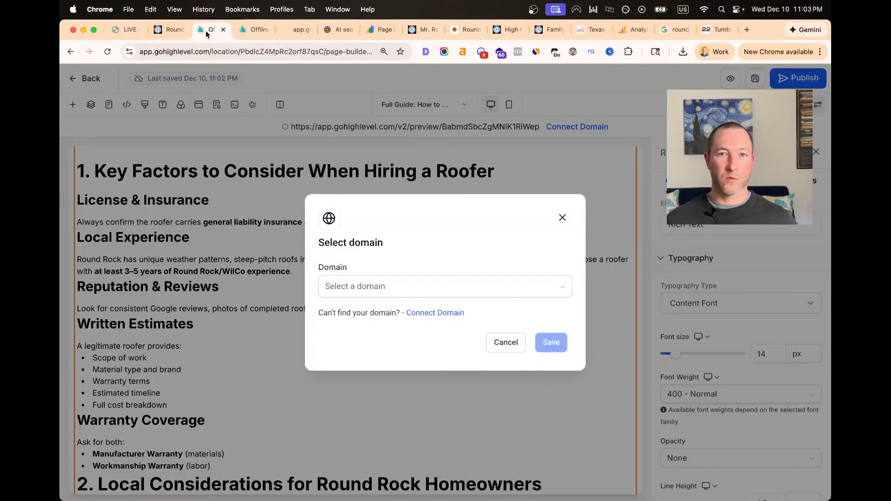
Try to publish the funnel, check the domain choices offered, and close the domain selection without choosing one
left_click(562, 218)
left_click(808, 84)
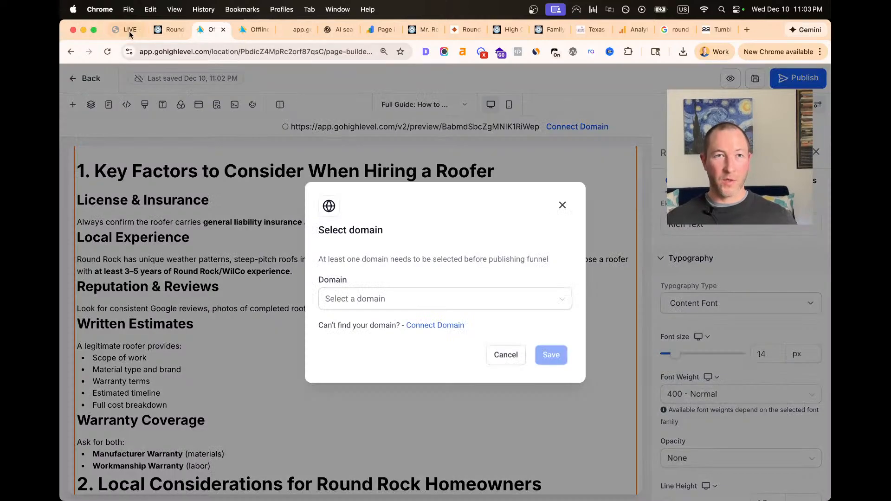
left_click(444, 302)
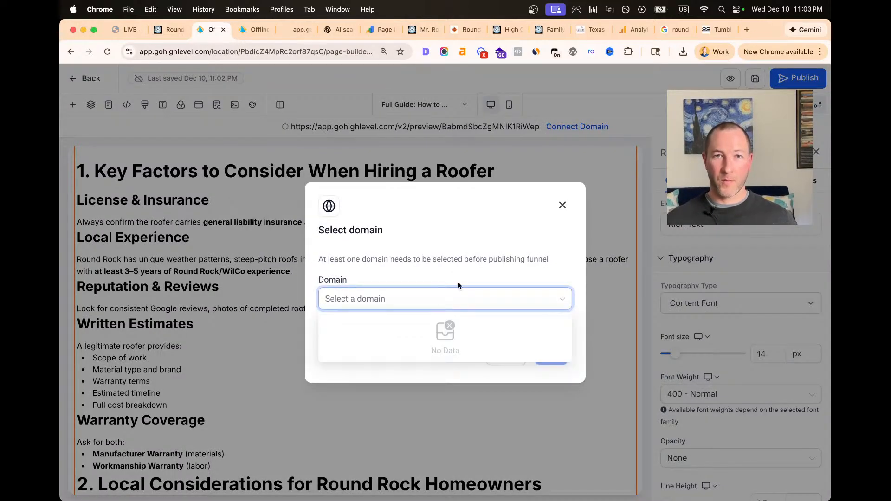
left_click_drag(493, 259, 502, 259)
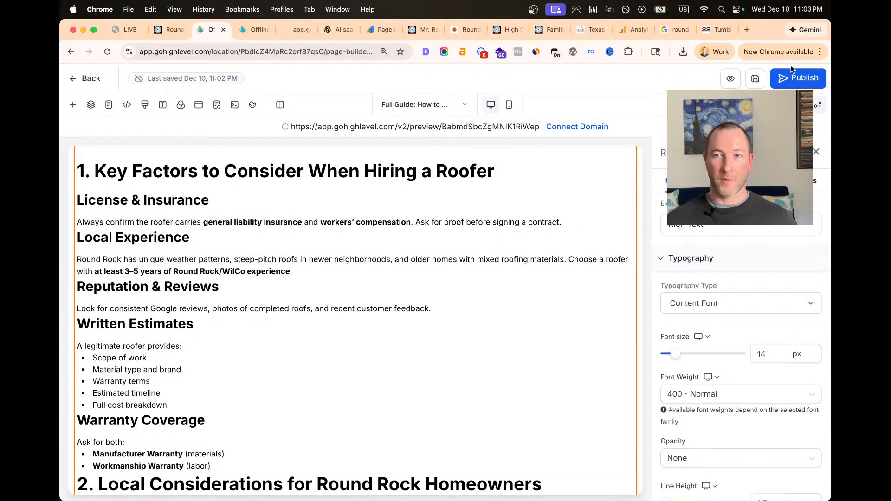
left_click(778, 79)
left_click(562, 204)
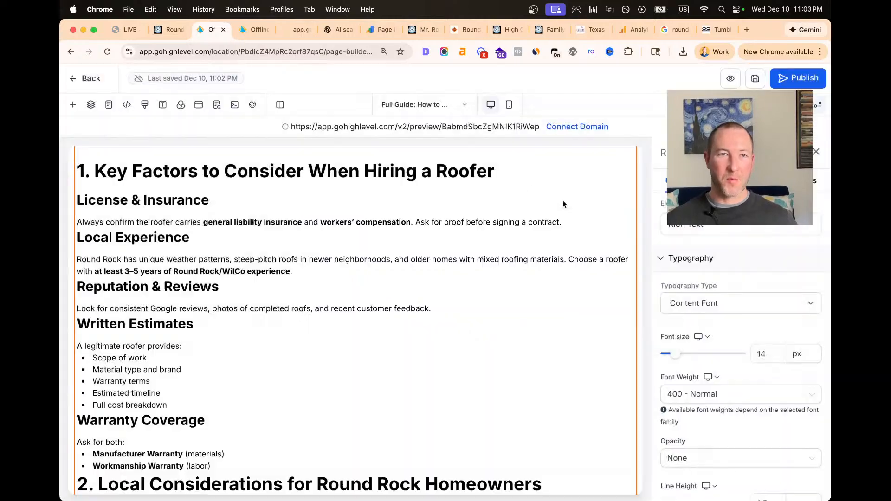
Reload the roofer guide page on roundrockbusinesses.com and check its content down to the footer
left_click(251, 30)
left_click(173, 29)
scroll(457, 292, "down", 5)
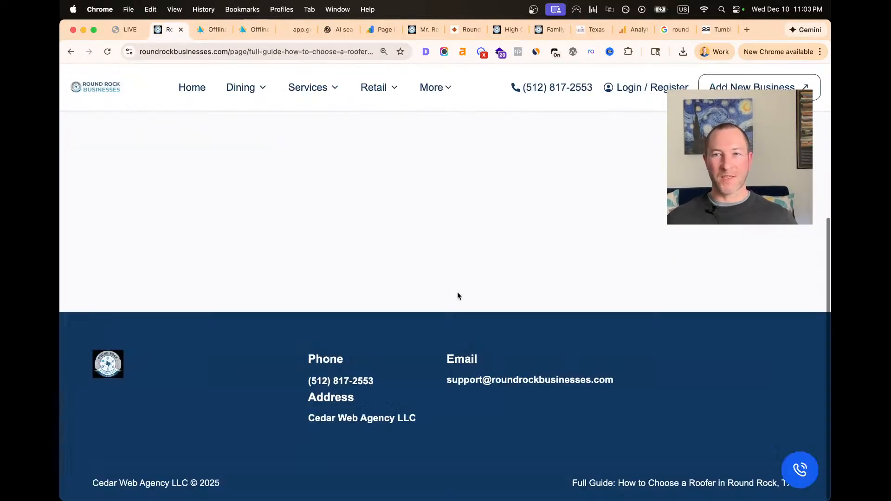
key("super+r")
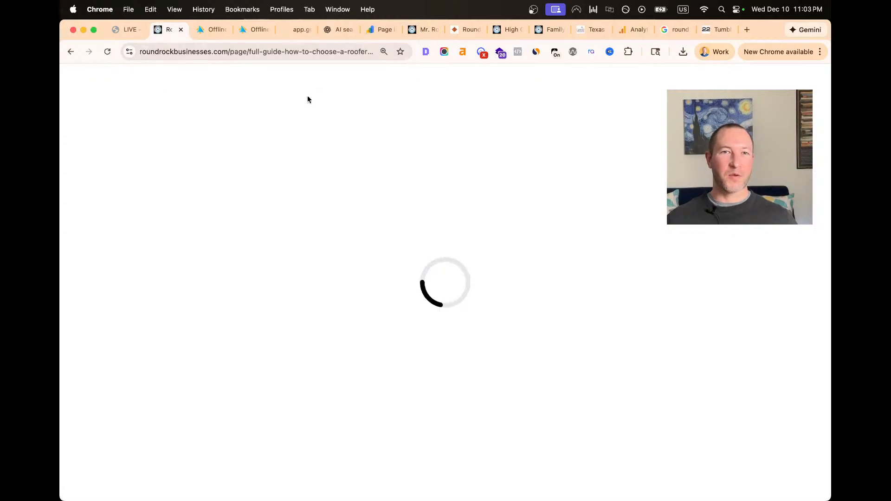
scroll(482, 246, "down", 5)
scroll(493, 251, "up", 10)
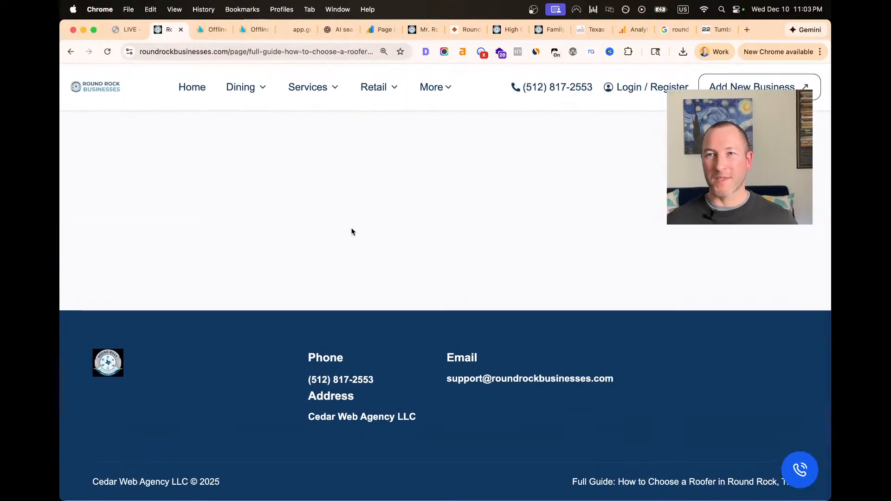
Review the Steps section of the Notion notes on creating the footer page and the single-page funnel
left_click(213, 30)
left_click(119, 32)
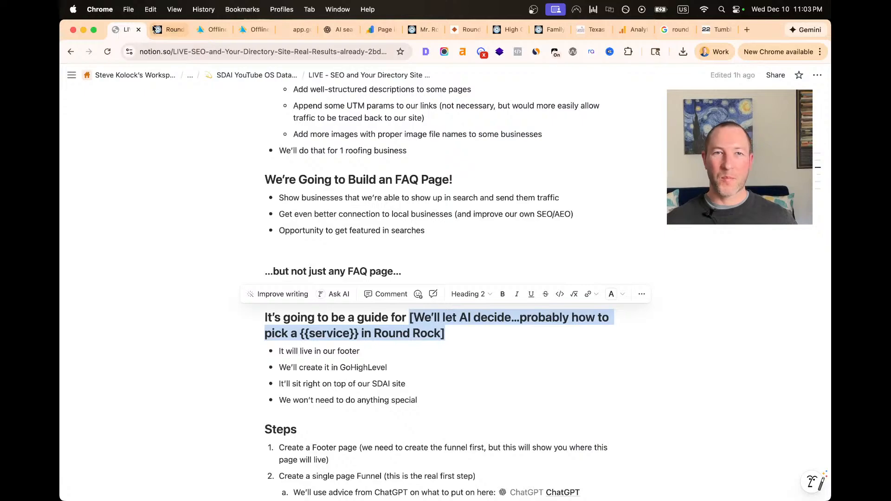
left_click(458, 382)
scroll(458, 382, "down", 4)
scroll(458, 382, "down", 2)
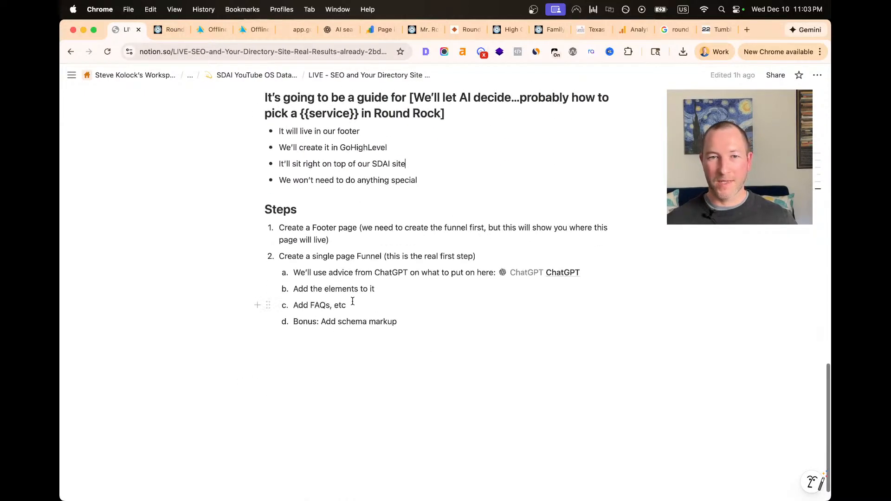
left_click_drag(460, 326, 270, 212)
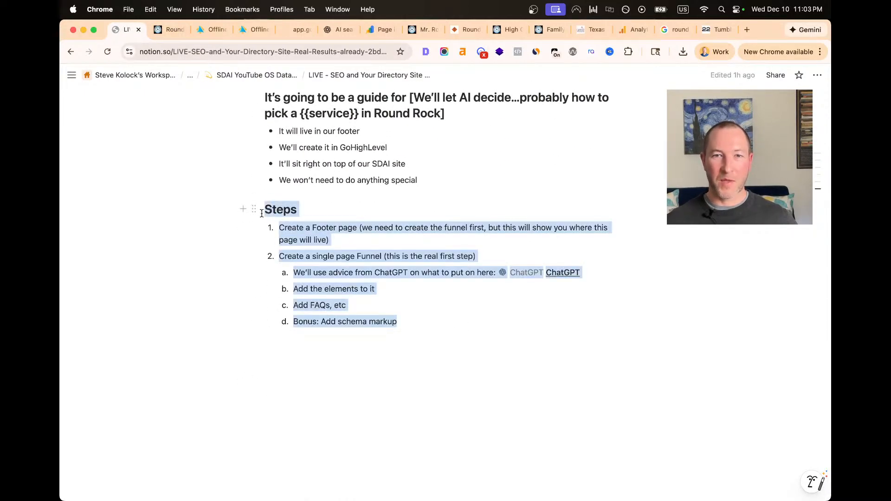
left_click(384, 290)
Check the entries under More in the live directory site's header navigation
left_click(168, 31)
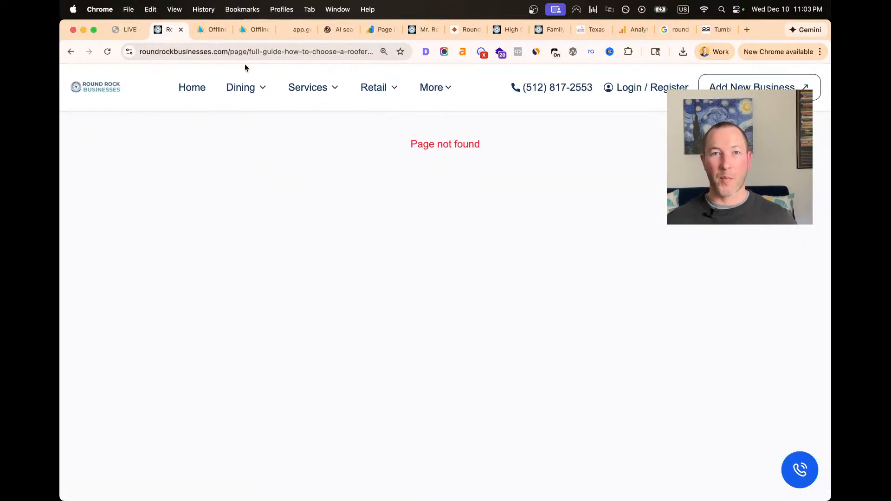
mouse_move(439, 92)
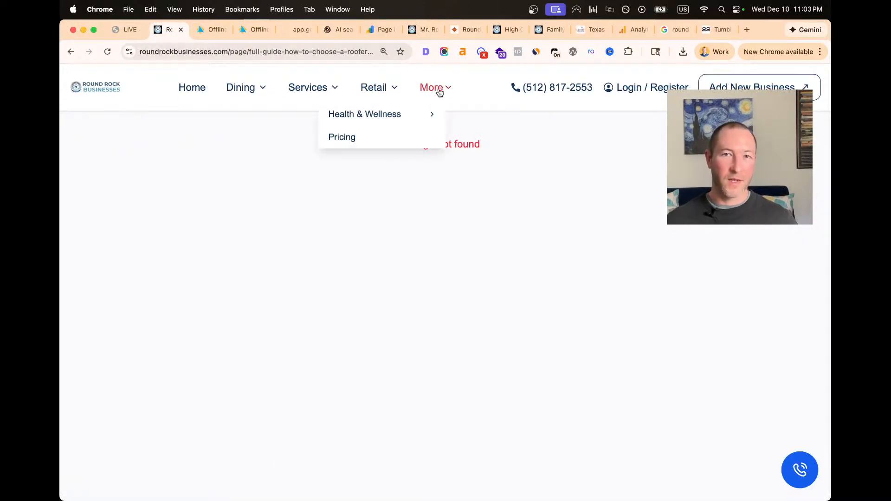
left_click(212, 29)
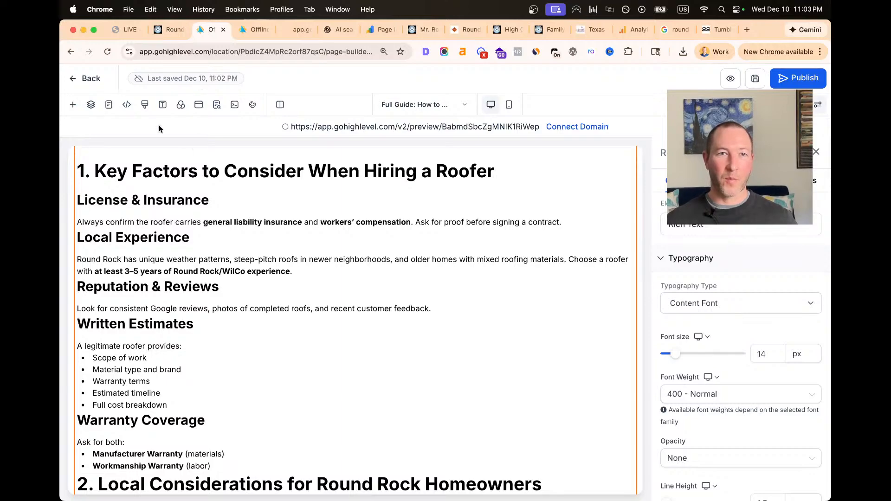
Leave the GoHighLevel domain settings and open the SmartDirectoryAI dashboard of the Round Rock sub-account
left_click(257, 30)
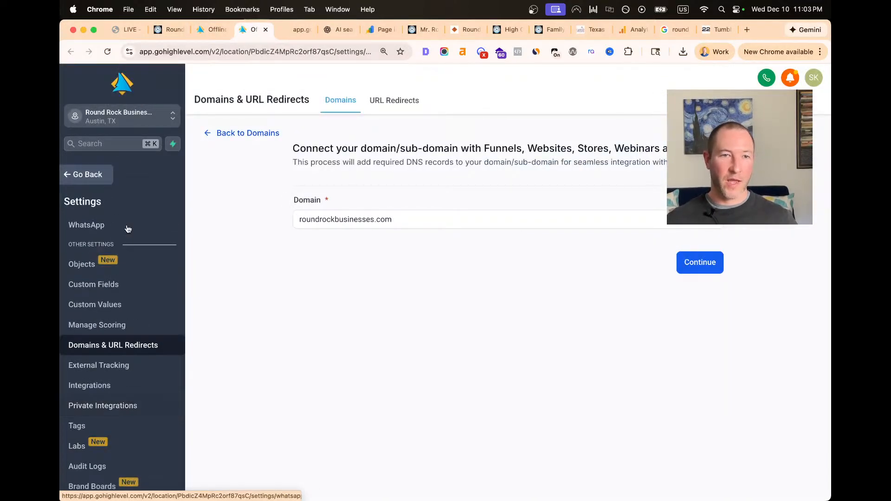
left_click(90, 175)
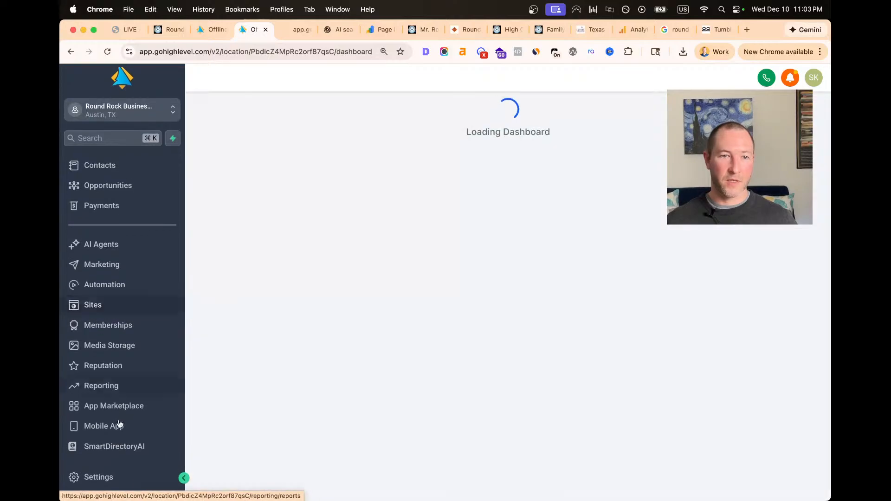
left_click(136, 454)
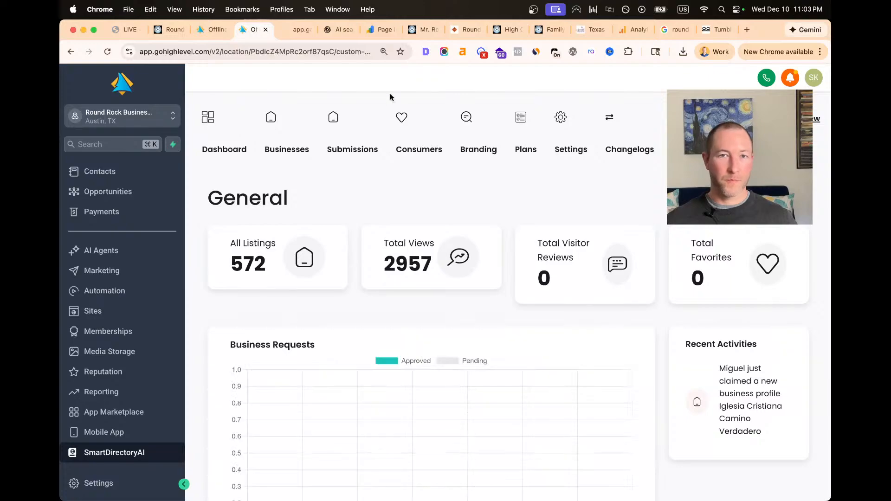
scroll(440, 165, "down", 2)
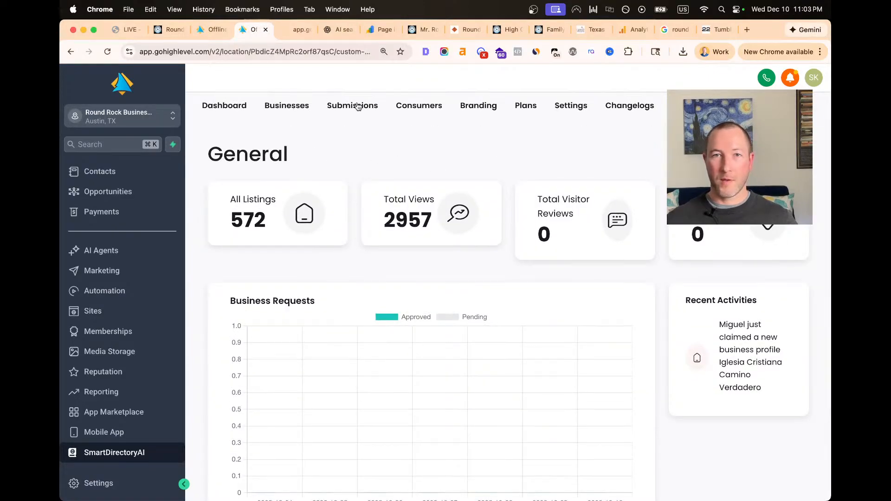
Open the Directory theme's customization and make the blog entry visible in its header menu
left_click(480, 106)
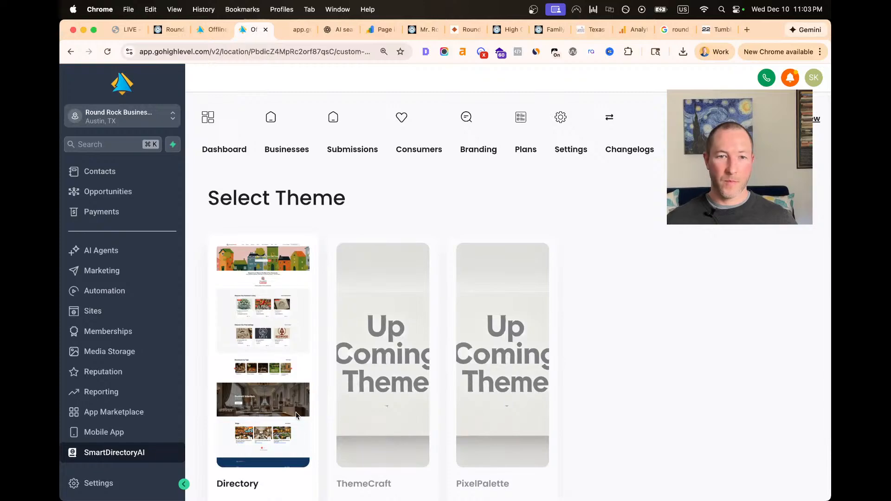
scroll(295, 412, "down", 2)
left_click(289, 437)
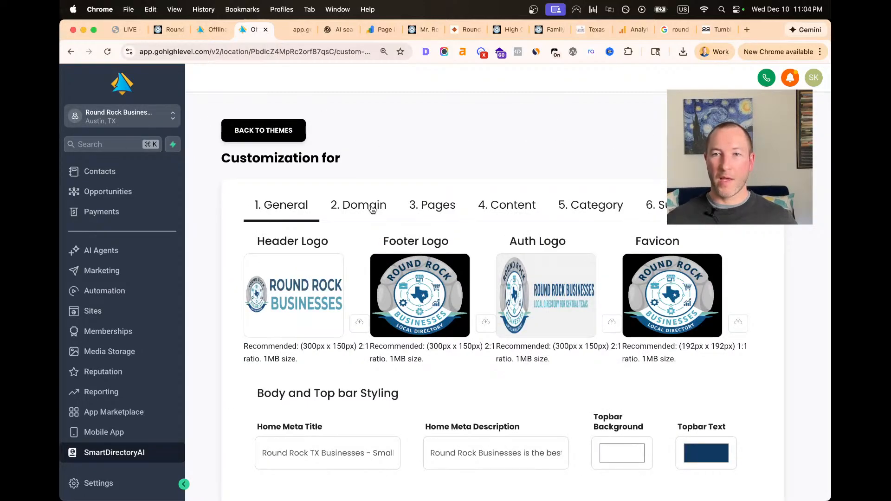
scroll(373, 210, "right", 2)
left_click(671, 206)
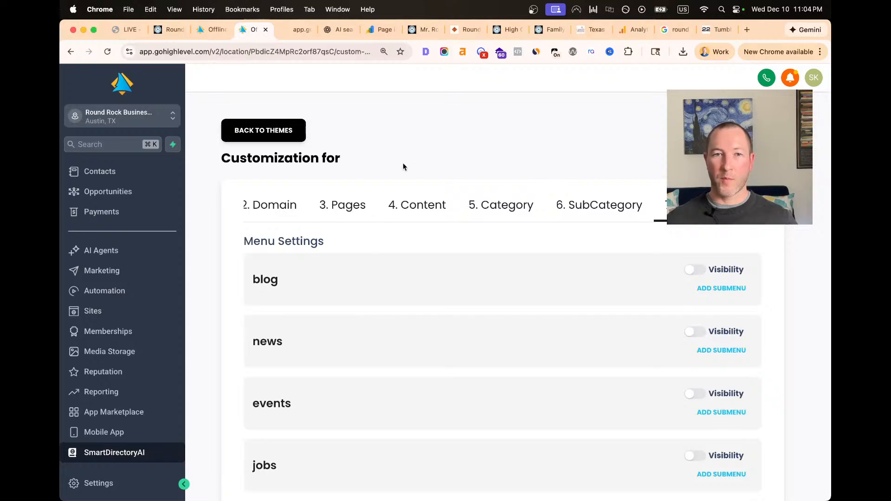
scroll(418, 172, "down", 2)
left_click(694, 232)
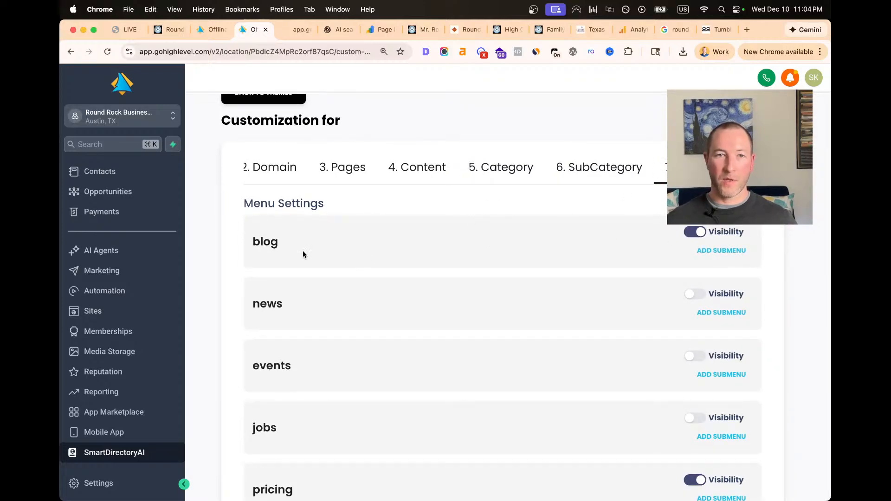
Open the Blogs page on the live directory site and look through its listed posts
left_click(171, 29)
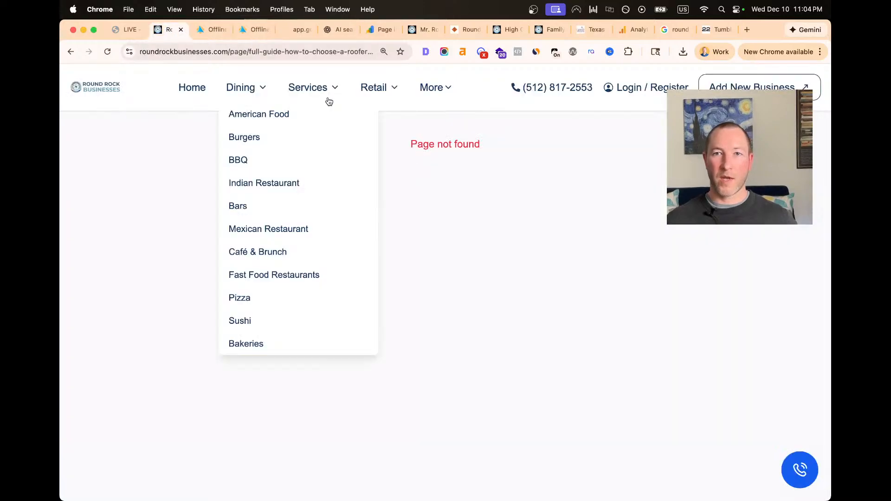
mouse_move(313, 89)
left_click(438, 88)
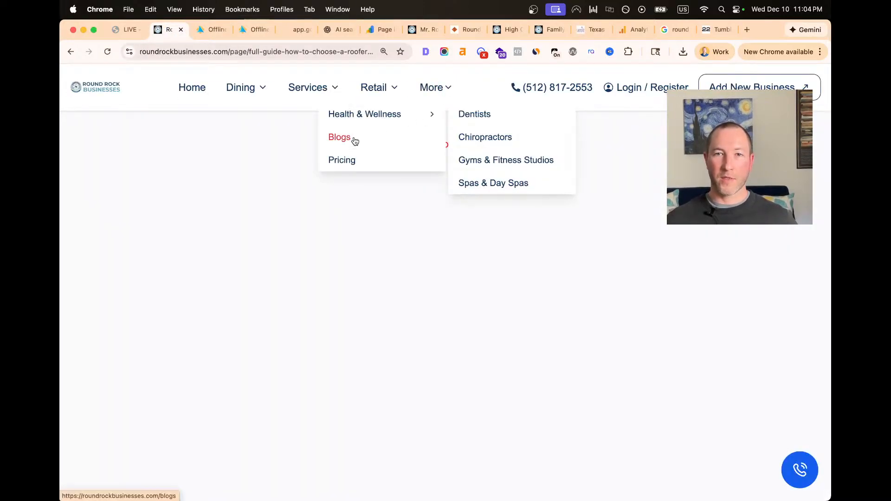
left_click(355, 141)
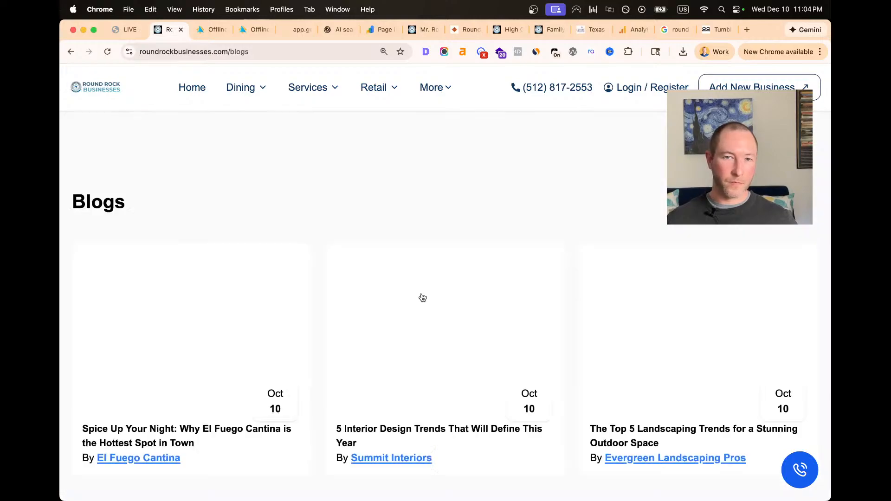
scroll(418, 334, "down", 5)
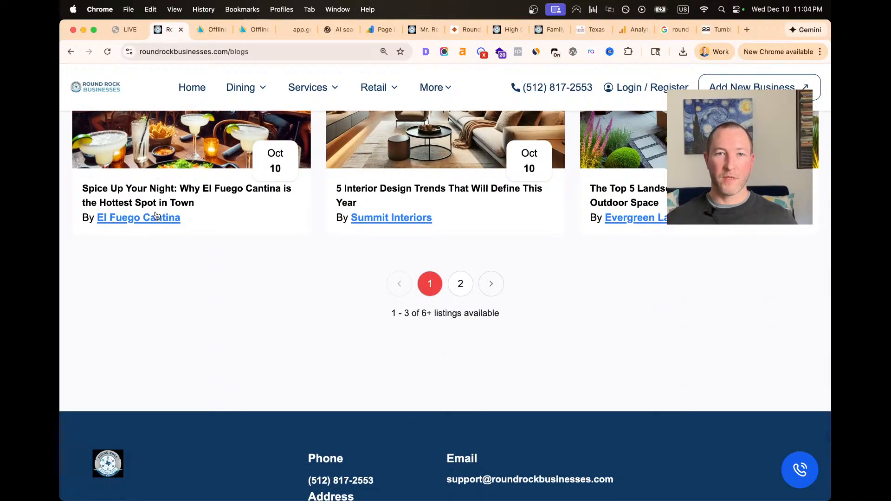
scroll(208, 240, "up", 4)
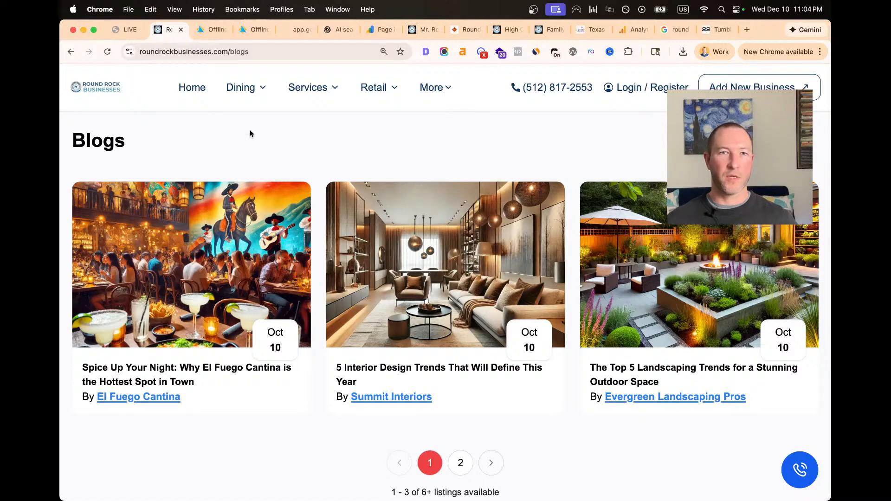
Examine the Directory theme's header menu entries and its header and footer page lists
left_click(208, 29)
left_click(251, 29)
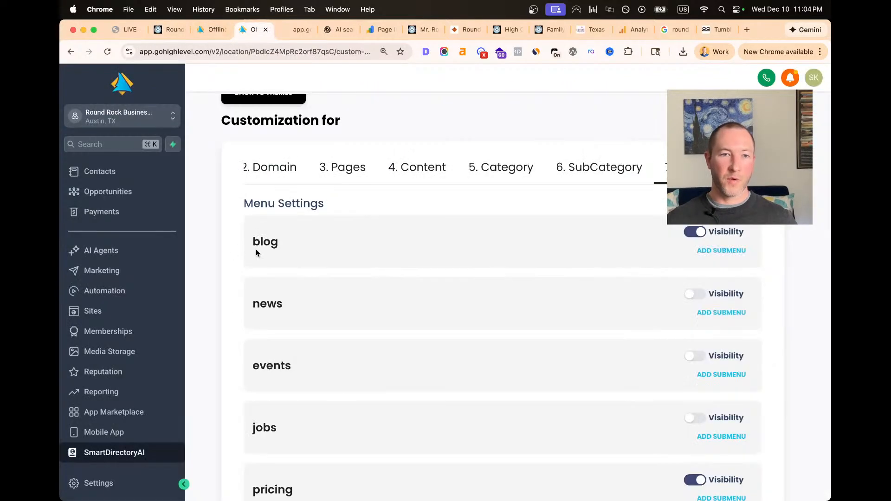
scroll(251, 243, "down", 2)
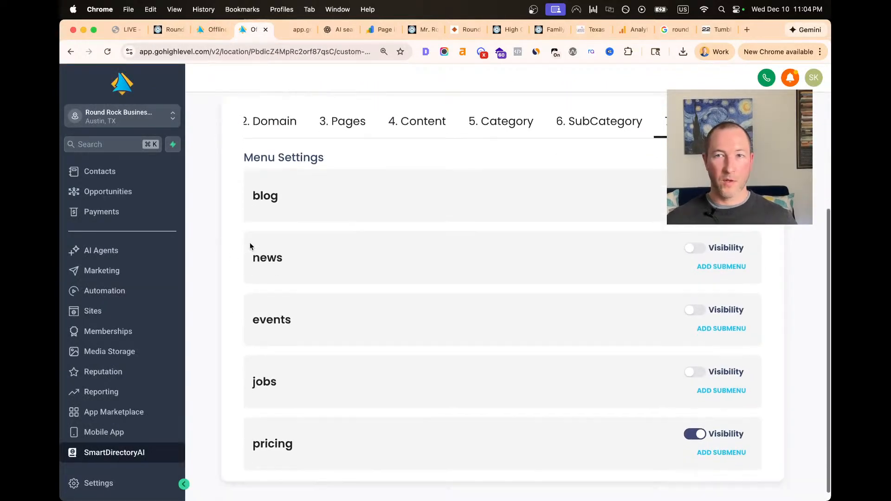
scroll(290, 237, "up", 4)
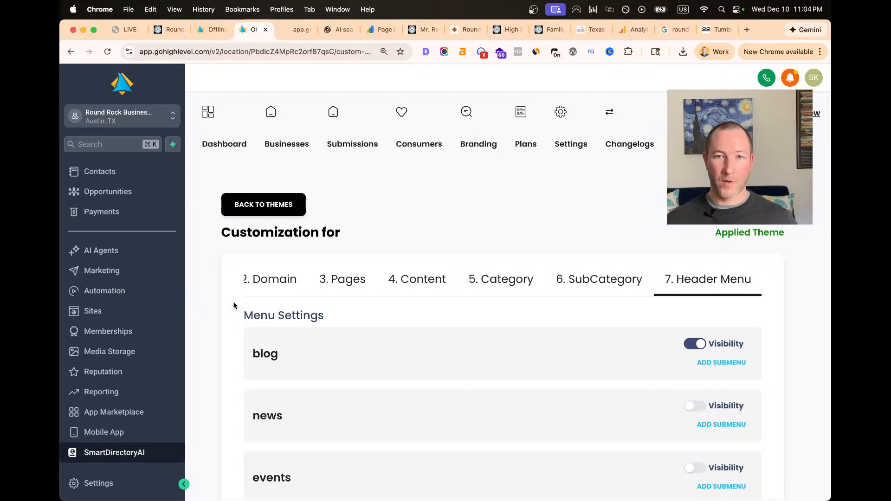
left_click(352, 283)
scroll(424, 240, "down", 3)
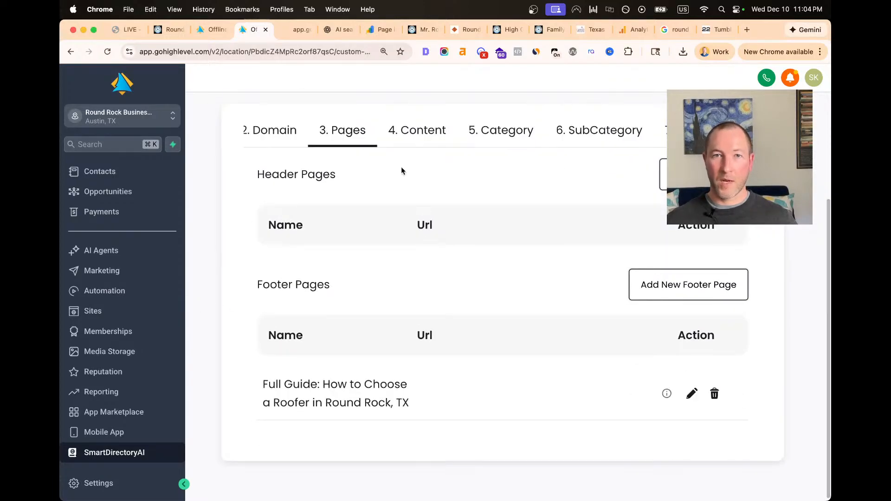
left_click(688, 130)
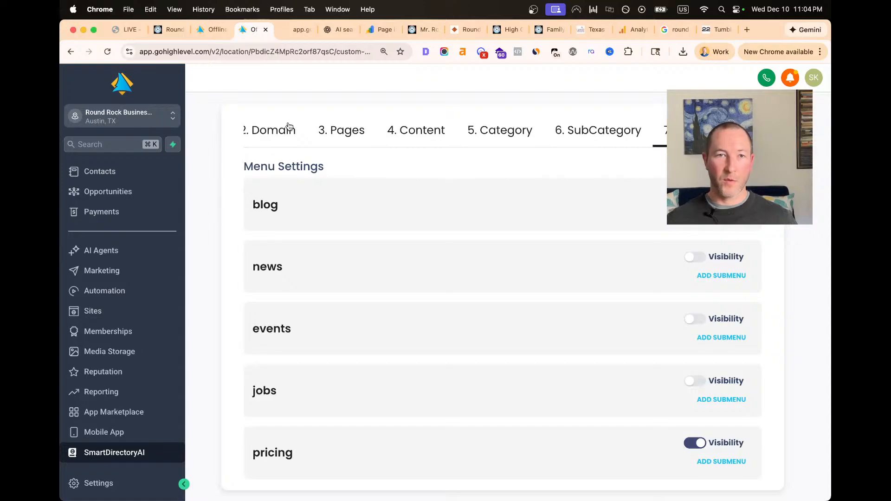
scroll(274, 147, "left", 2)
scroll(278, 141, "up", 3)
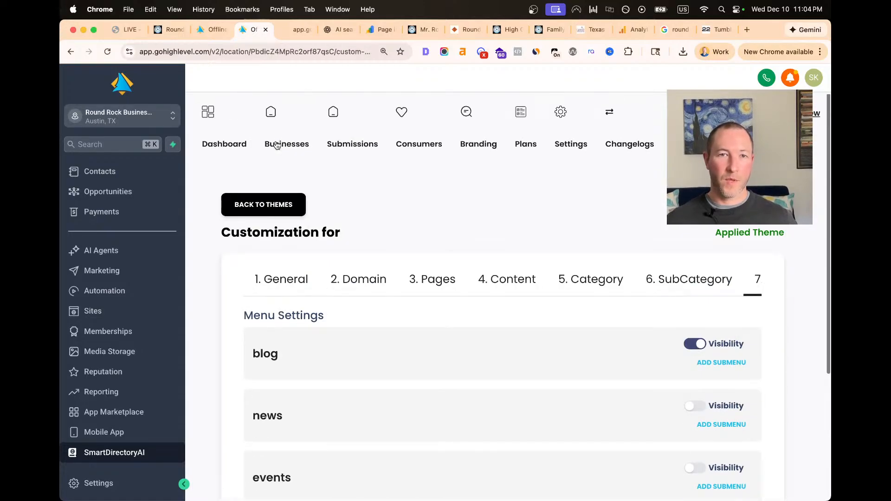
Look through the SmartDirectoryAI dashboard and the profile and integration settings
left_click(278, 145)
left_click(212, 147)
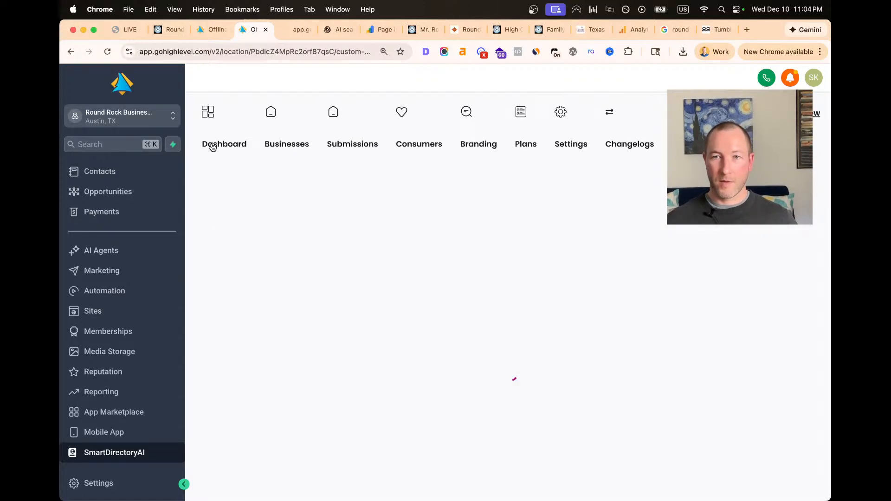
scroll(296, 317, "down", 4)
scroll(295, 309, "up", 4)
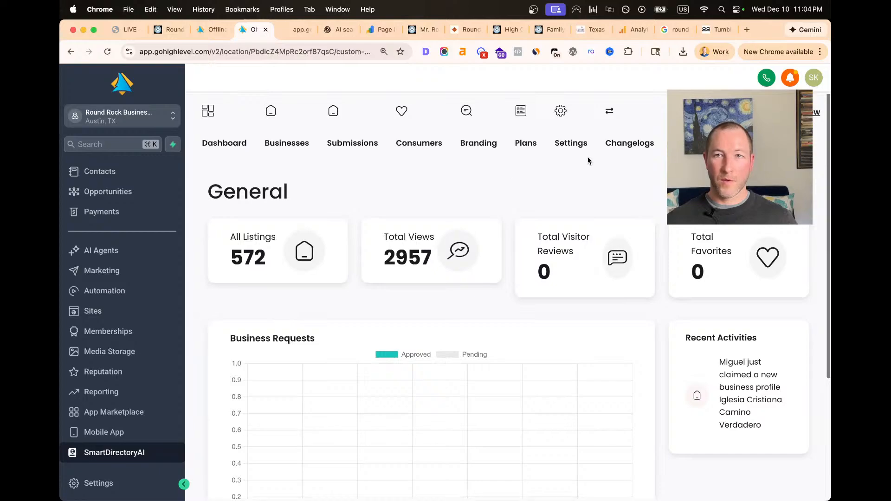
left_click(569, 148)
scroll(418, 252, "right", 2)
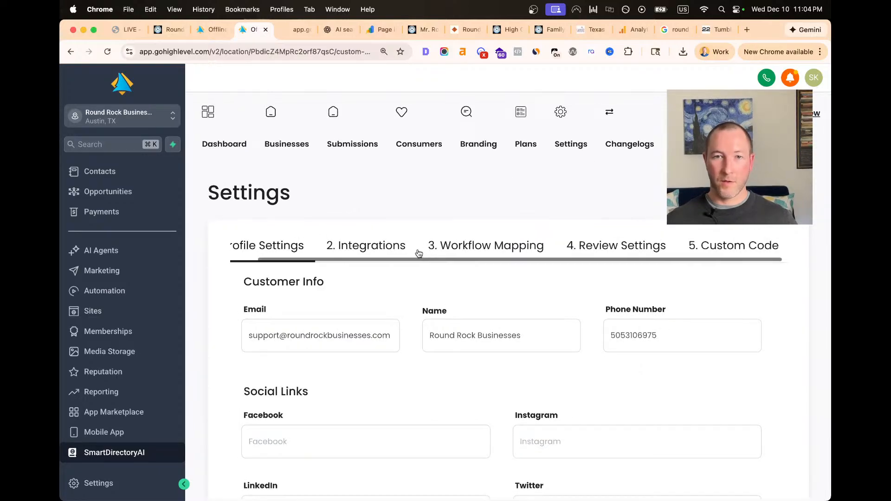
scroll(418, 253, "left", 2)
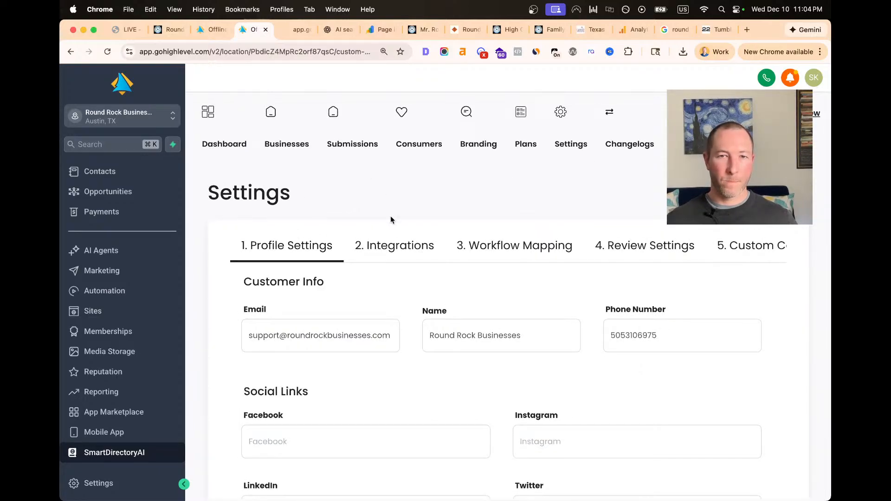
left_click(394, 245)
Open the directory's Businesses list and look through its account categories and listings
left_click(304, 144)
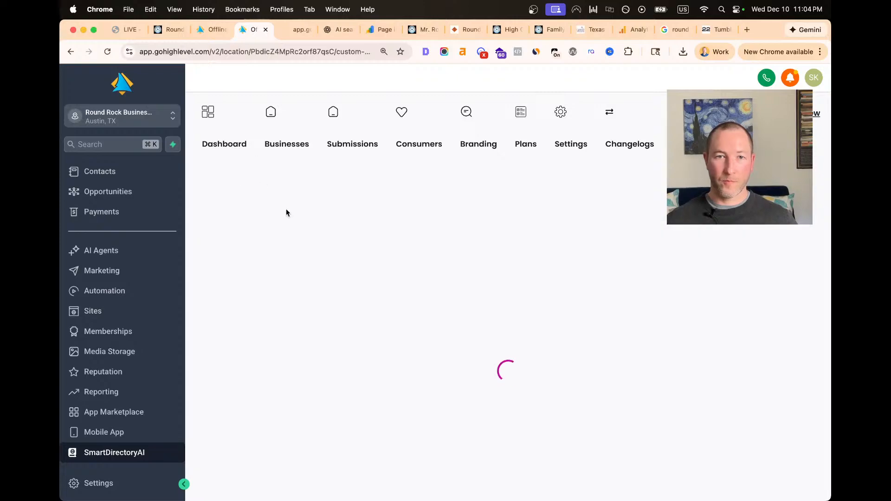
scroll(292, 216, "down", 2)
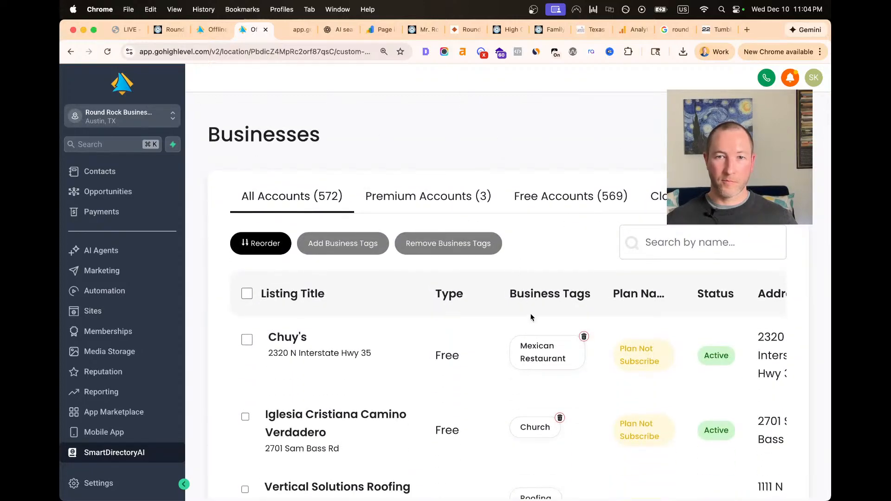
scroll(575, 188, "right", 6)
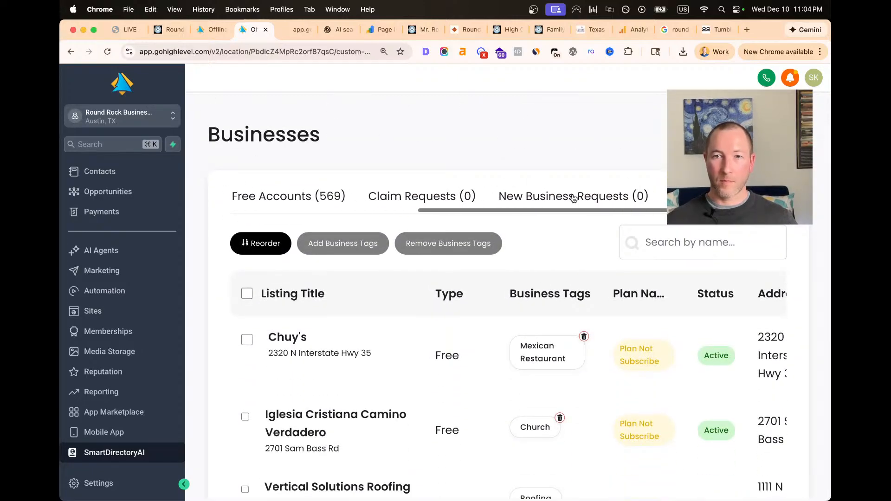
scroll(455, 271, "down", 15)
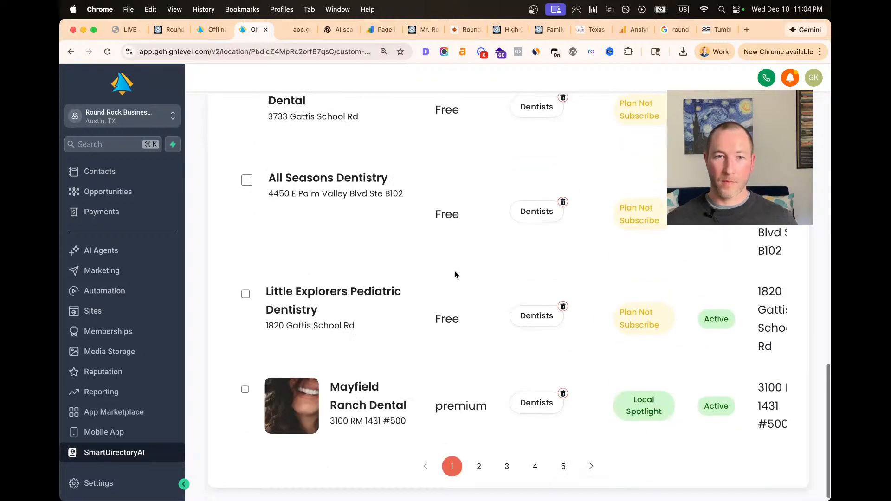
scroll(336, 418, "up", 15)
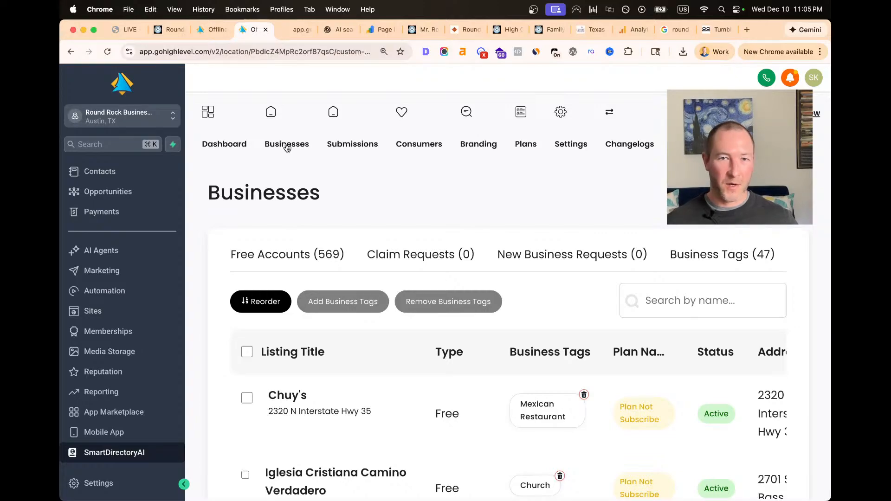
Look over the directory's general dashboard and its profile settings
left_click(239, 142)
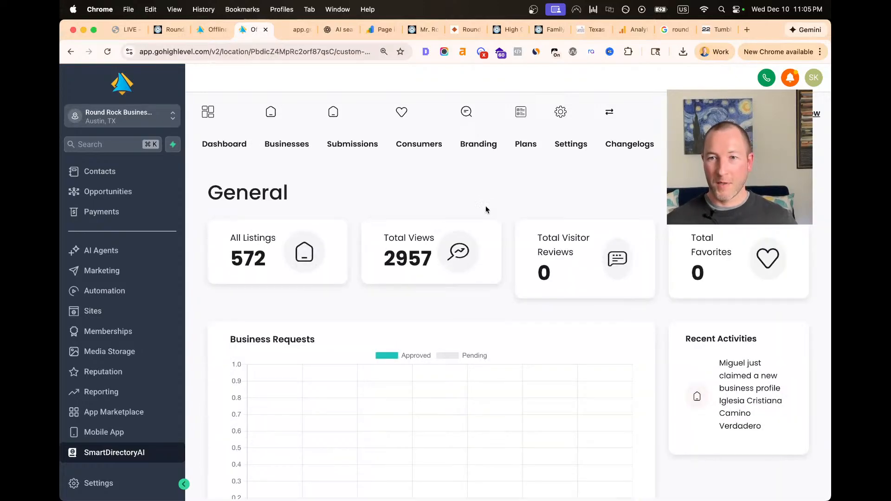
left_click(559, 146)
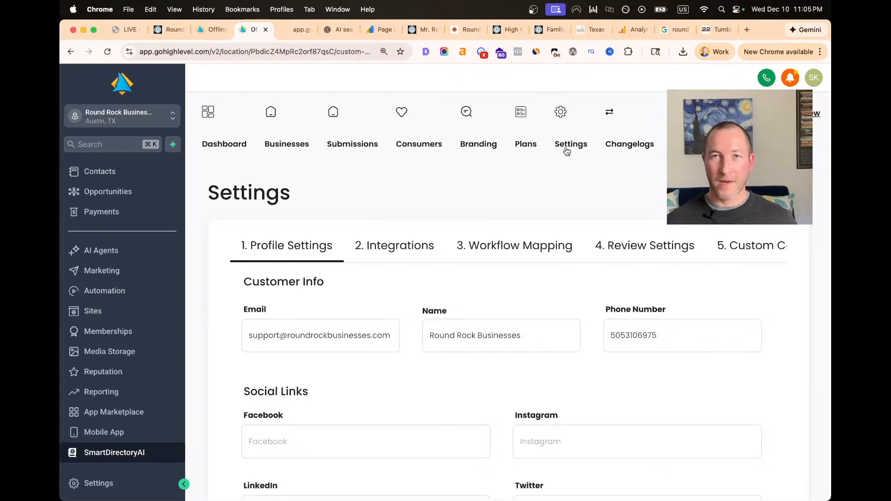
scroll(594, 258, "right", 3)
scroll(411, 254, "left", 3)
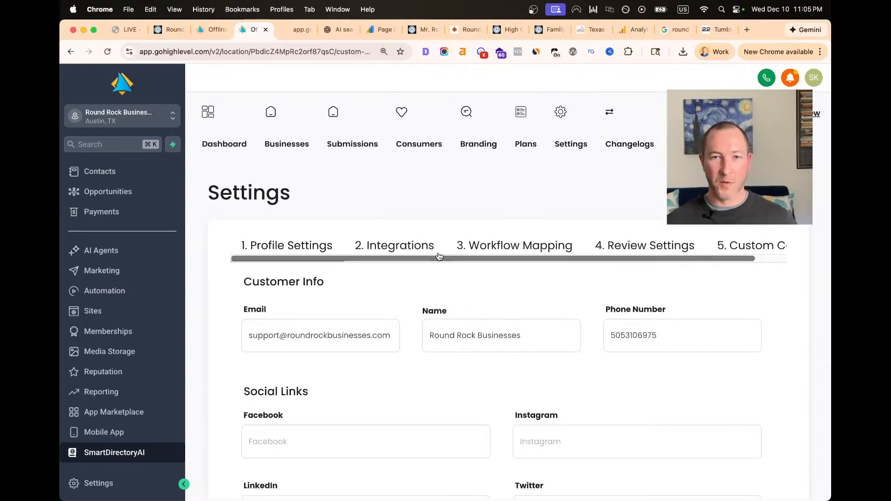
scroll(413, 252, "down", 5)
scroll(413, 252, "up", 6)
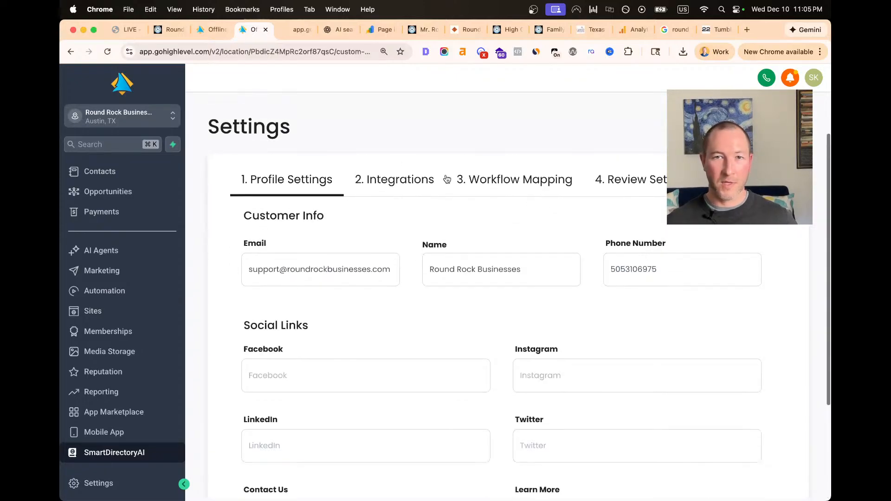
Open the Consumers list and look through its registered accounts
left_click(445, 147)
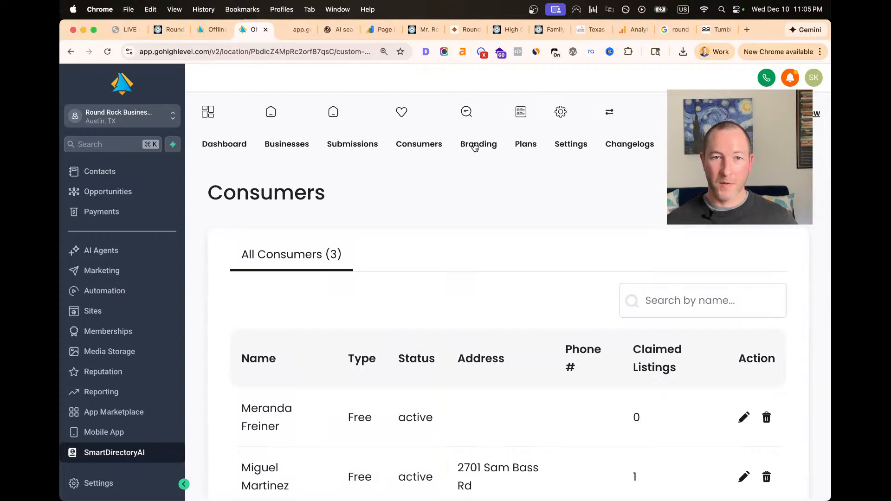
scroll(466, 280, "down", 3)
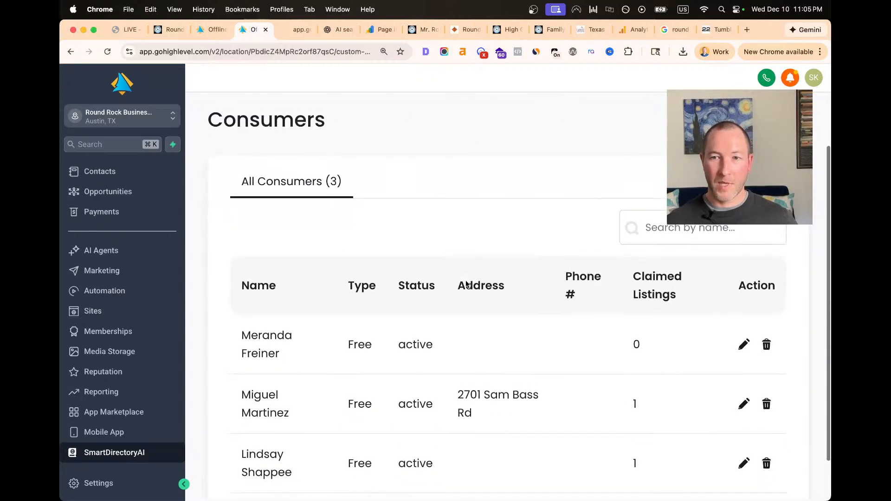
scroll(466, 280, "up", 3)
Open the Directory theme's customization and look through its domain and content settings
left_click(476, 150)
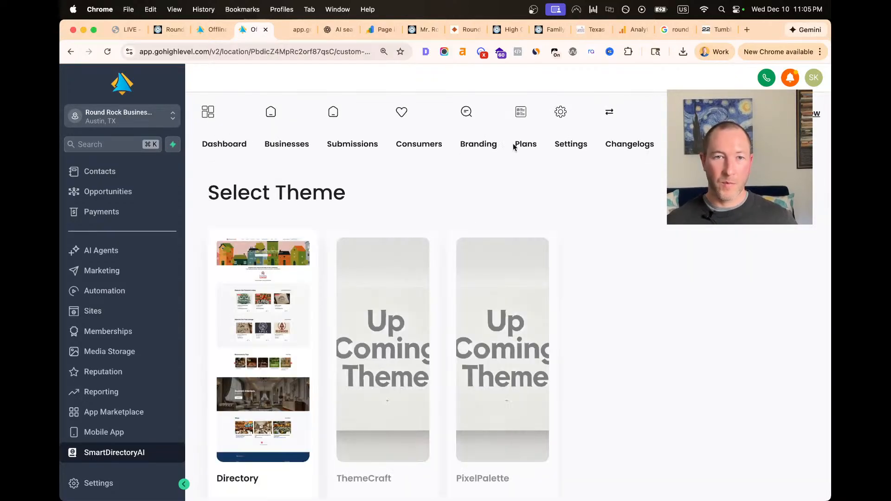
scroll(301, 314, "down", 3)
left_click(294, 440)
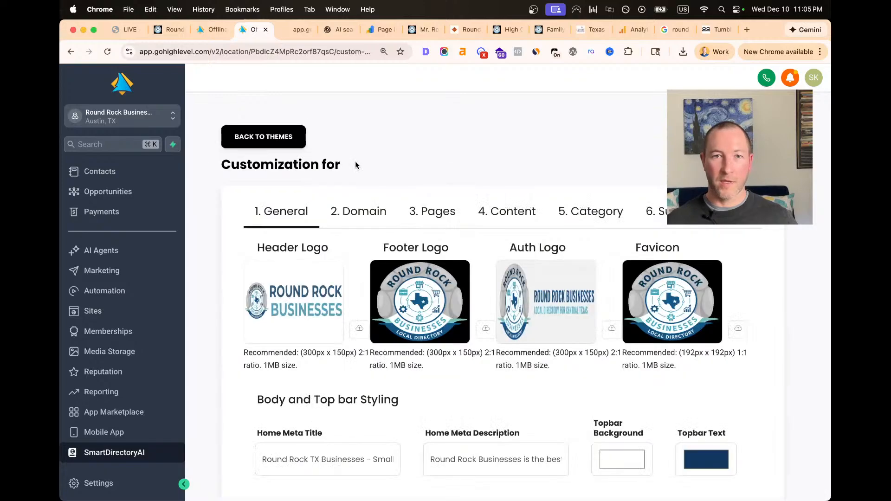
left_click(365, 218)
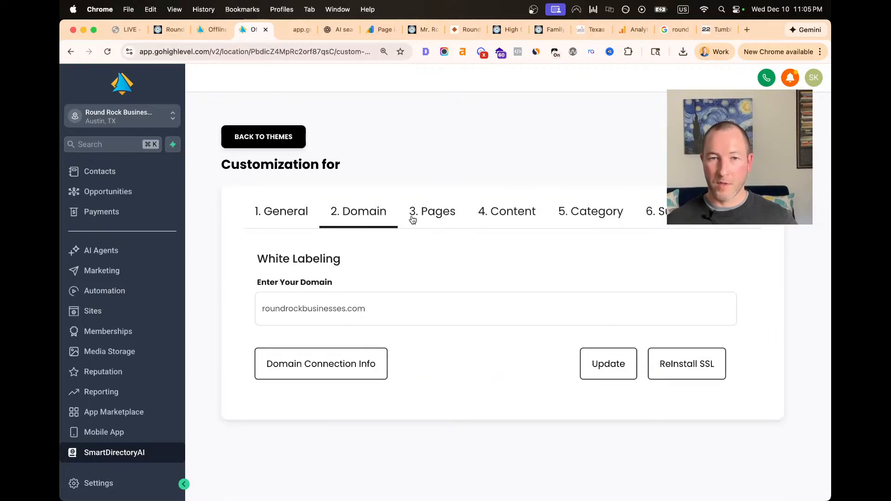
left_click(493, 219)
scroll(533, 288, "down", 10)
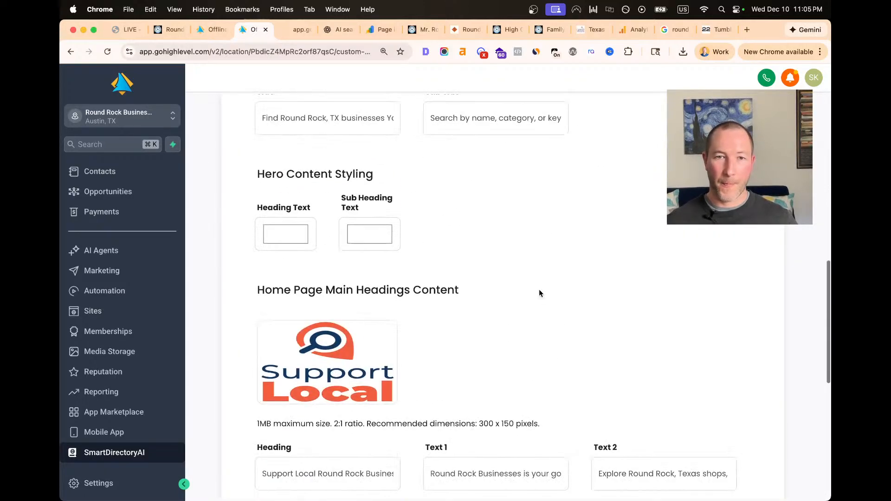
scroll(539, 293, "down", 7)
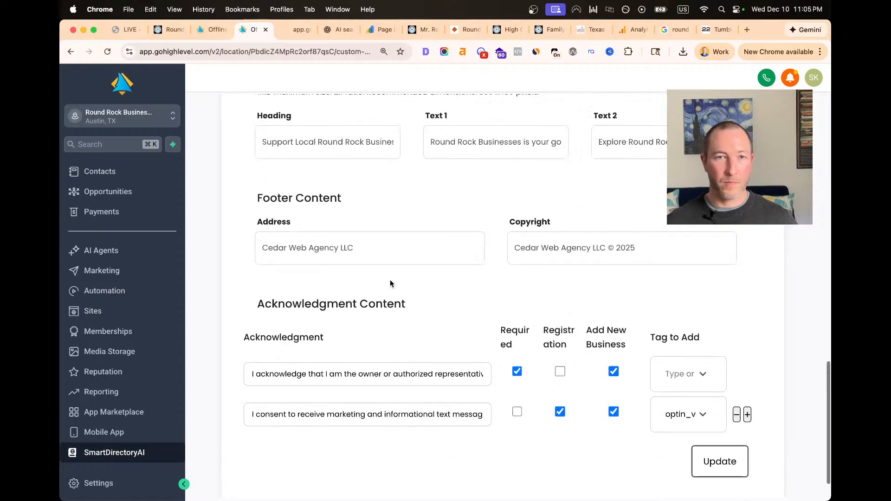
scroll(390, 283, "up", 15)
Examine the theme's category list and its header and footer pages
left_click(585, 280)
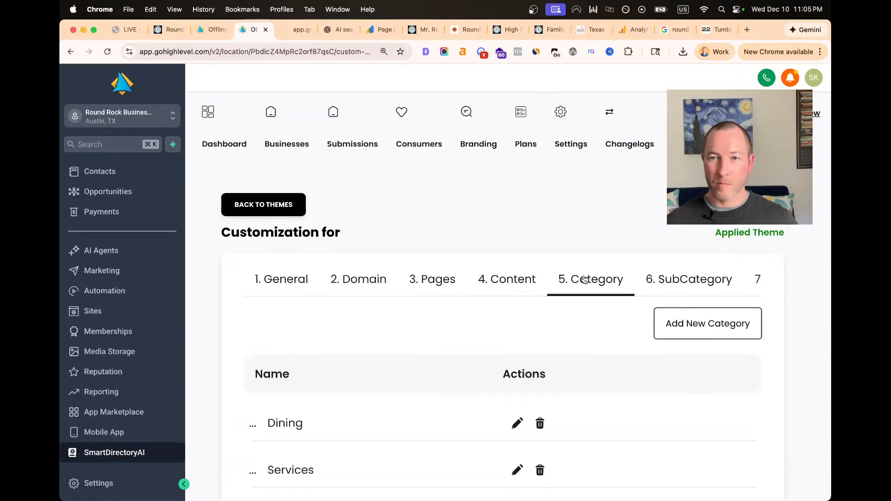
scroll(650, 280, "right", 2)
scroll(669, 280, "left", 2)
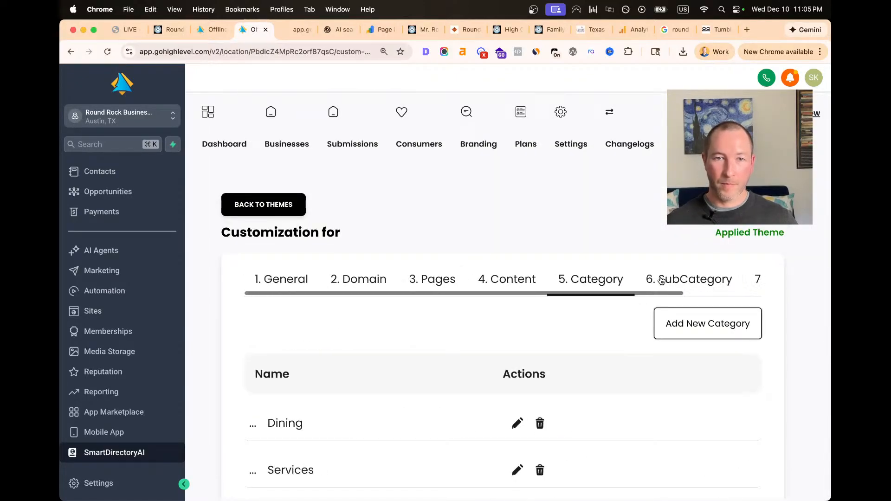
left_click(355, 280)
left_click(428, 280)
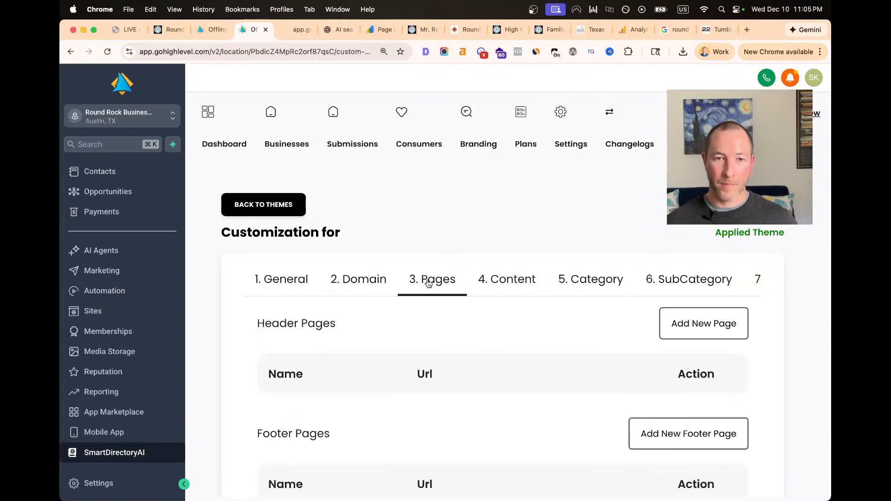
scroll(426, 278, "down", 2)
scroll(426, 278, "down", 2)
scroll(567, 266, "up", 4)
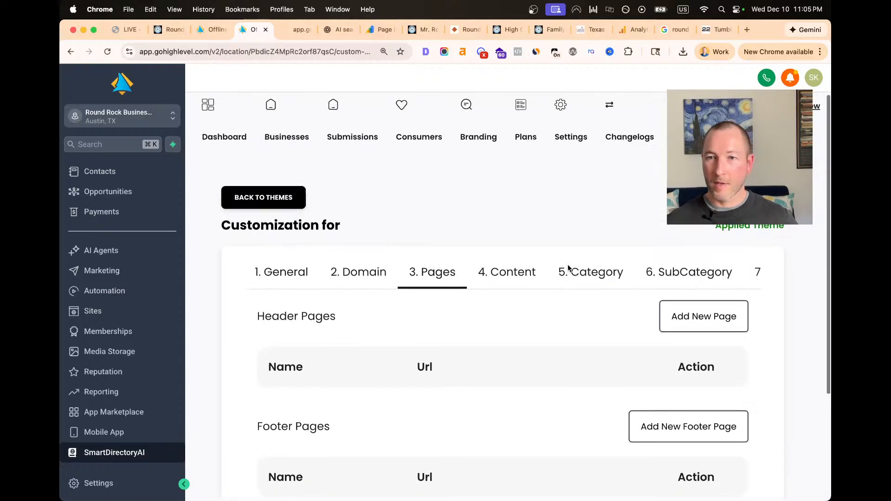
Review the visibility settings of the theme's header menu entries
left_click(690, 279)
scroll(691, 280, "right", 2)
left_click(710, 279)
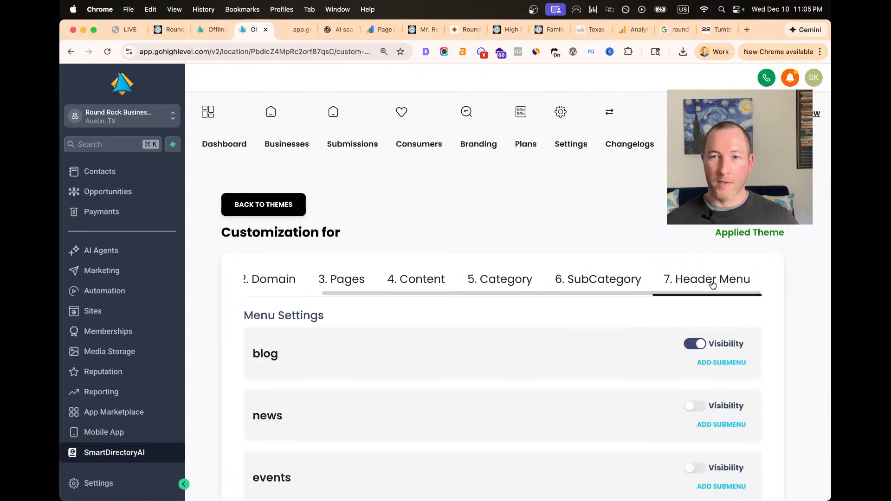
scroll(305, 261, "down", 4)
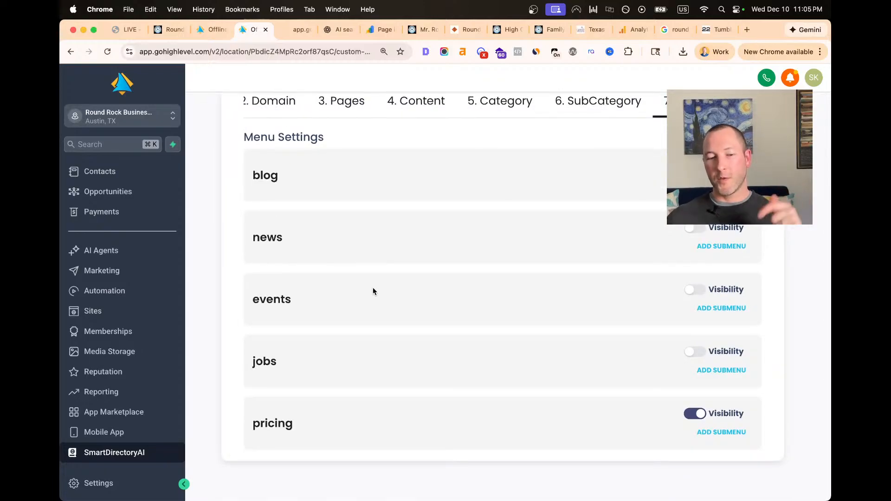
scroll(372, 288, "up", 4)
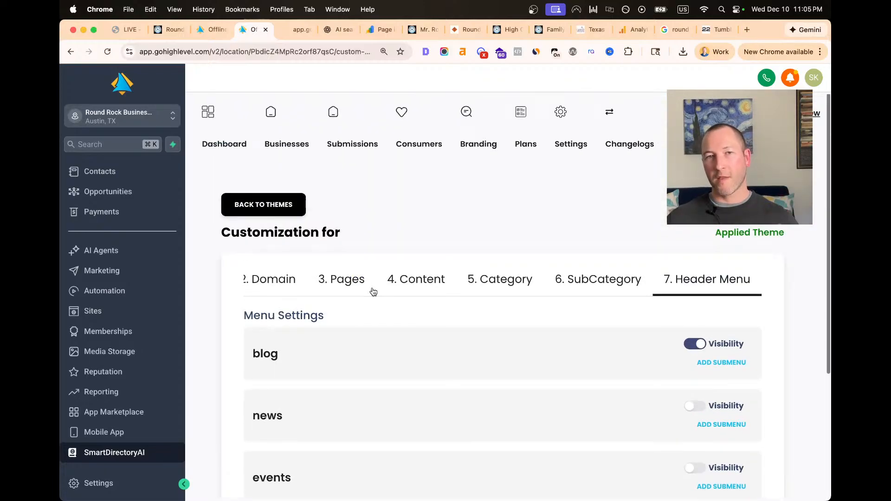
Find the Mayfield Ranch Dental listing among the businesses and open it for editing
left_click(284, 147)
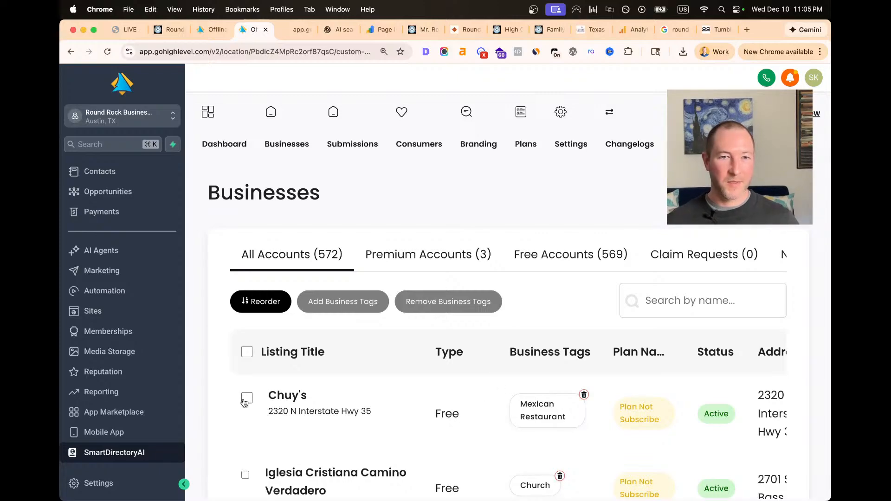
scroll(249, 404, "down", 15)
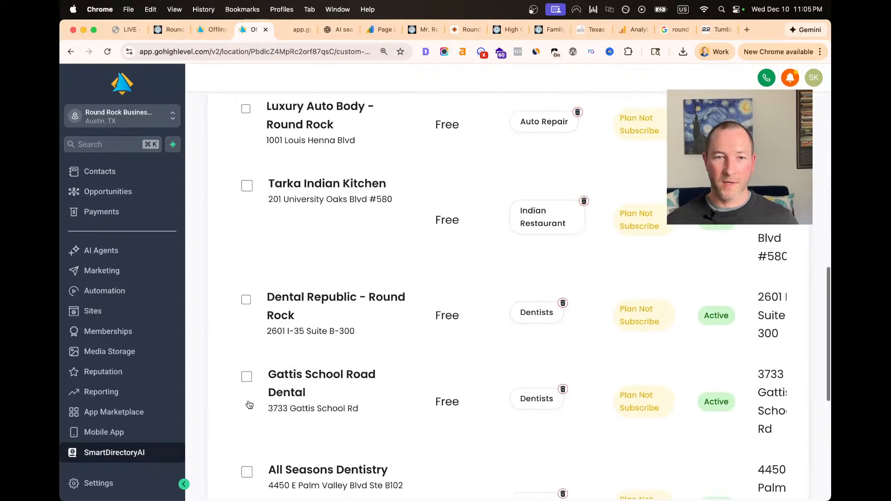
scroll(250, 404, "down", 1)
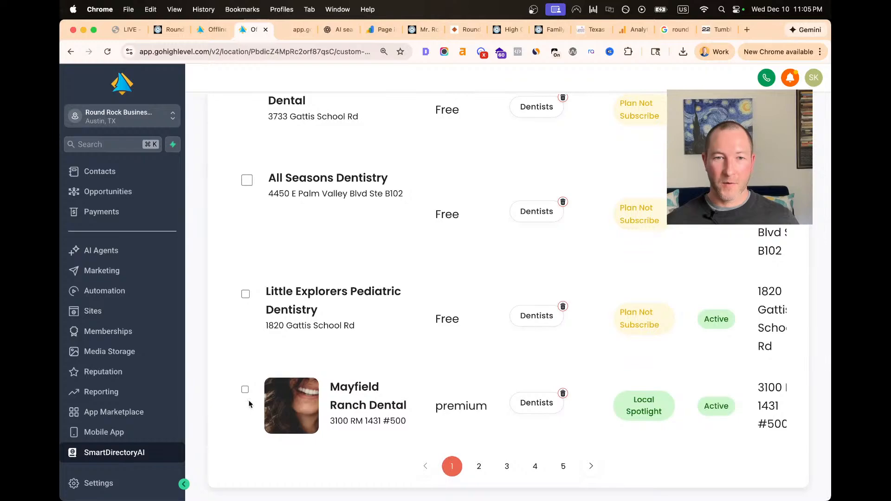
left_click(246, 391)
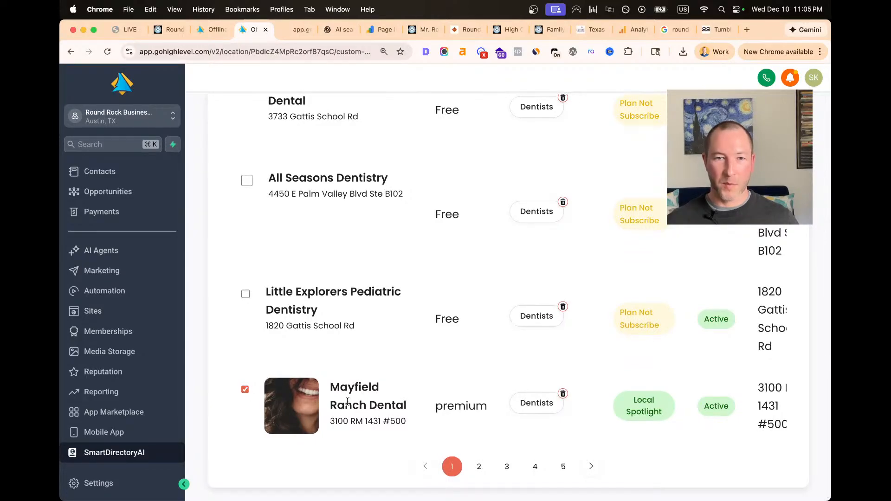
scroll(593, 403, "right", 10)
left_click(744, 405)
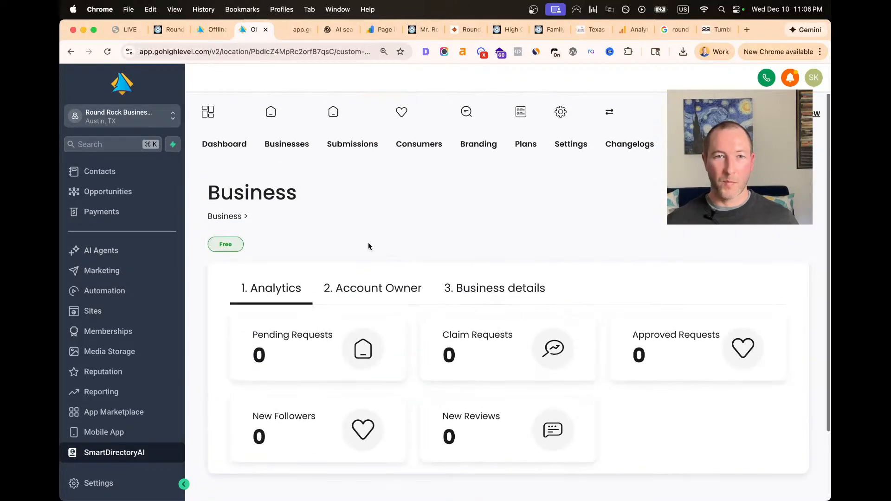
Start a new blog post in the Blogs section of the Mayfield Ranch Dental listing
scroll(464, 289, "right", 5)
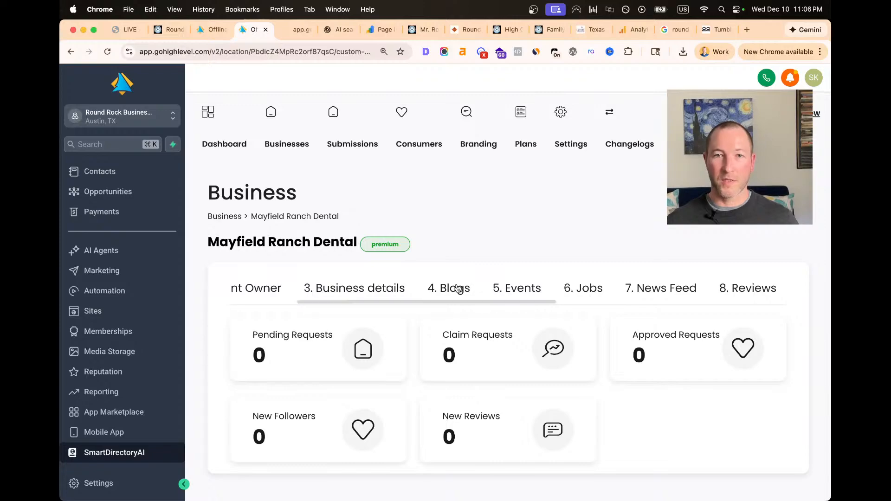
scroll(458, 288, "left", 5)
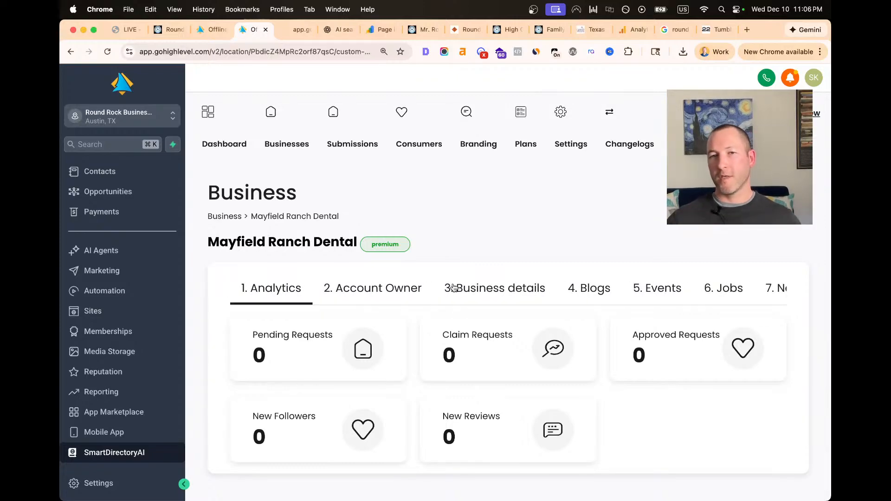
left_click(601, 295)
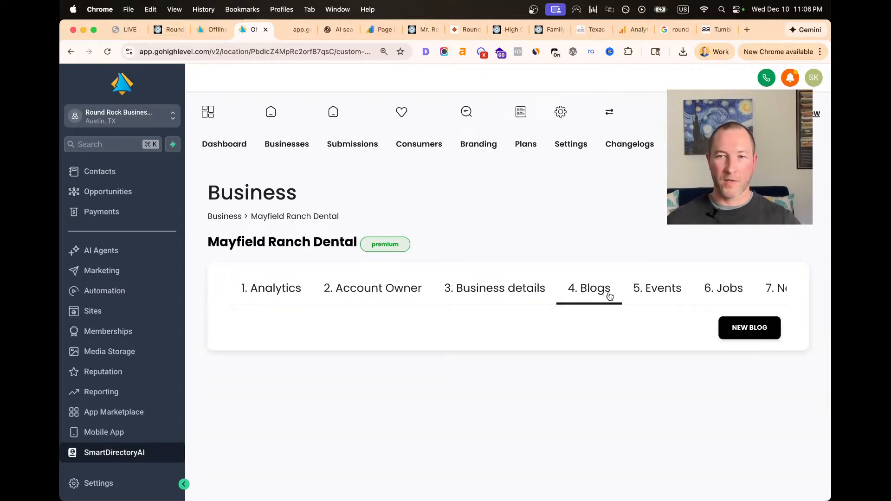
left_click(738, 329)
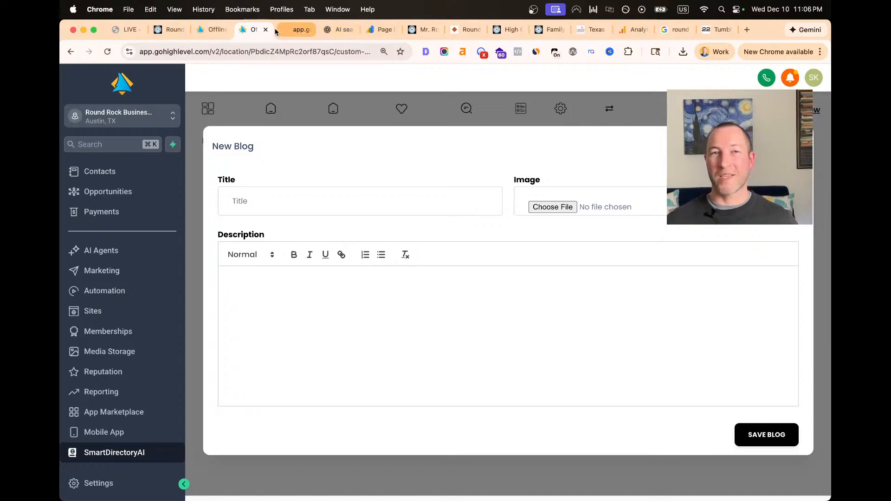
Copy the full roofer guide text from the page builder and paste it into the new blog post's description
left_click(672, 30)
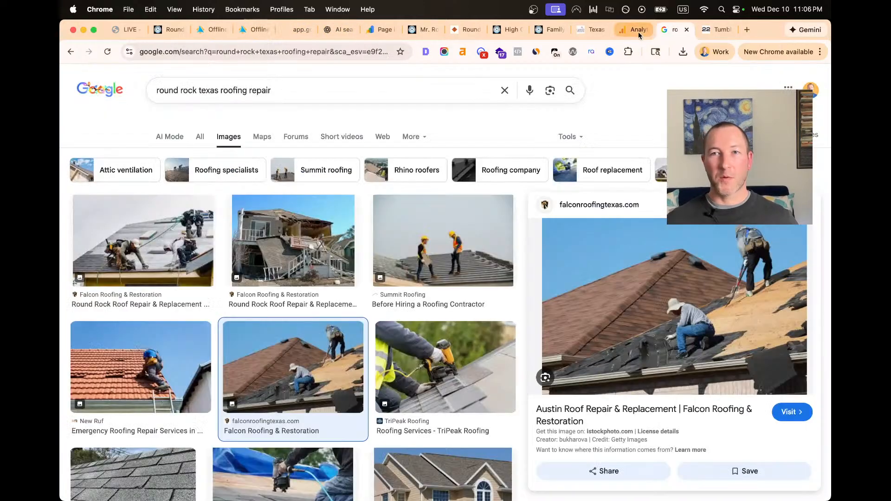
left_click(173, 31)
left_click(217, 30)
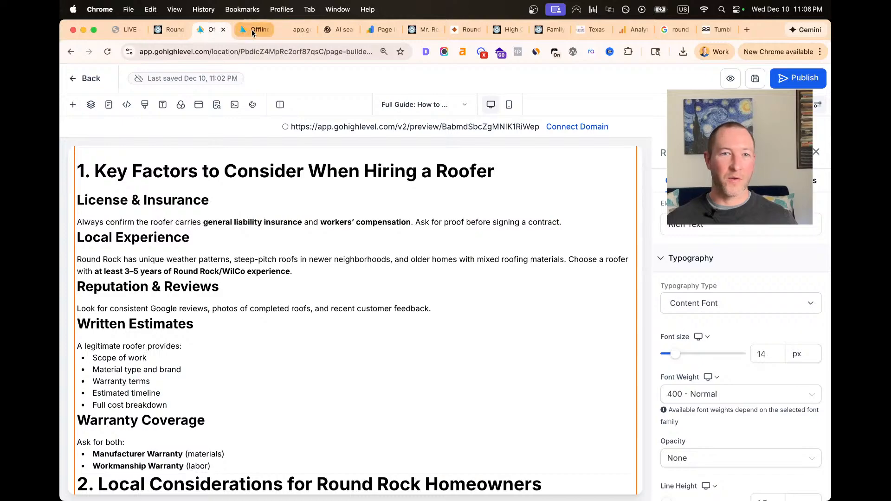
key("super+a")
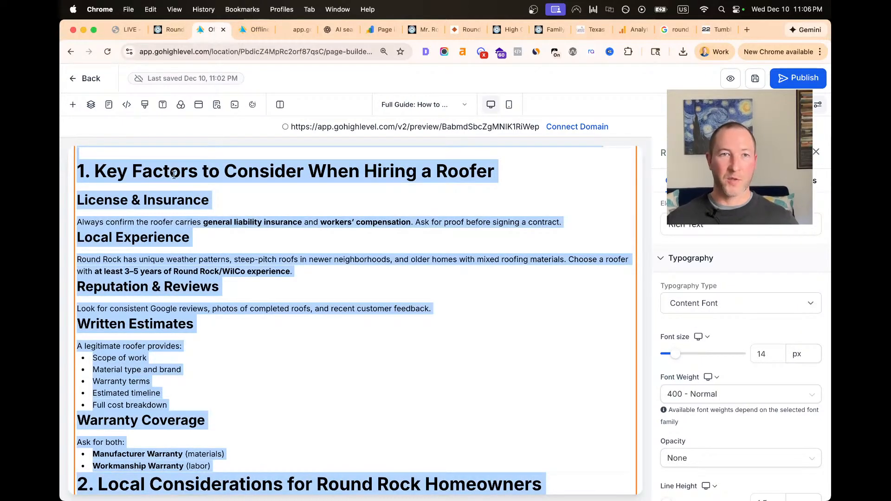
left_click(237, 31)
left_click(295, 32)
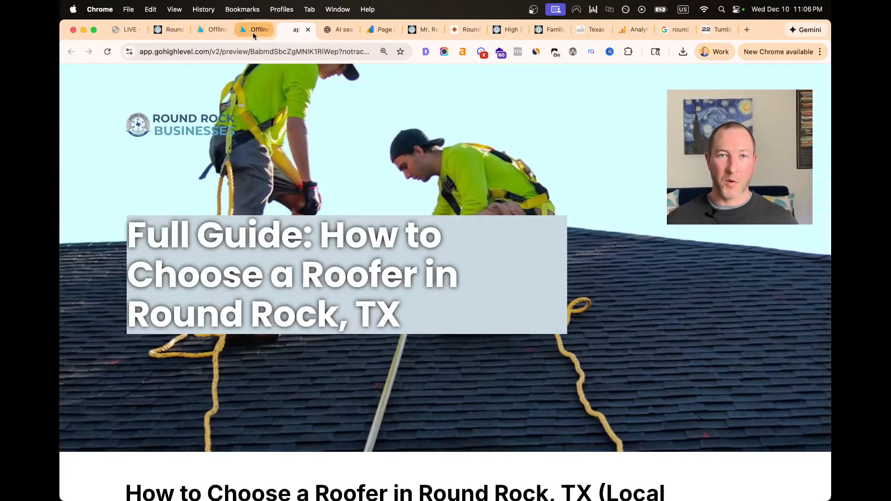
left_click(252, 31)
left_click(299, 289)
key("super+v")
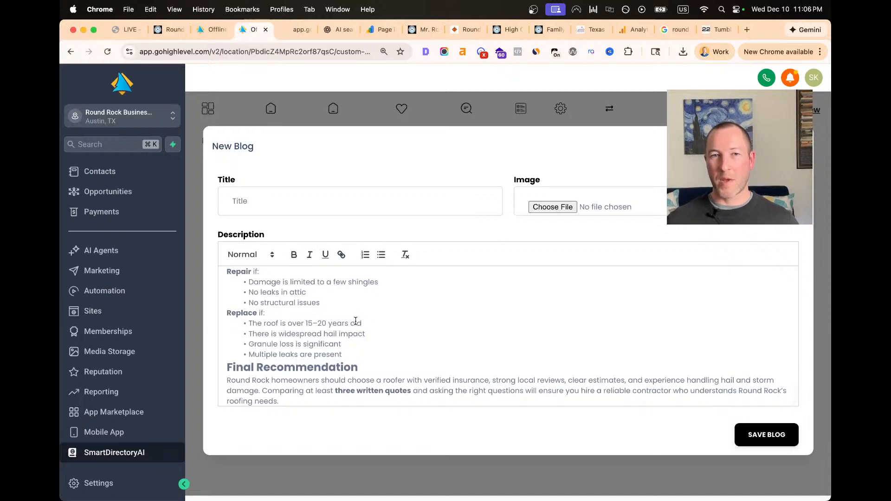
Look through the pasted guide text in the blog description and close the new blog form without saving
scroll(356, 322, "up", 15)
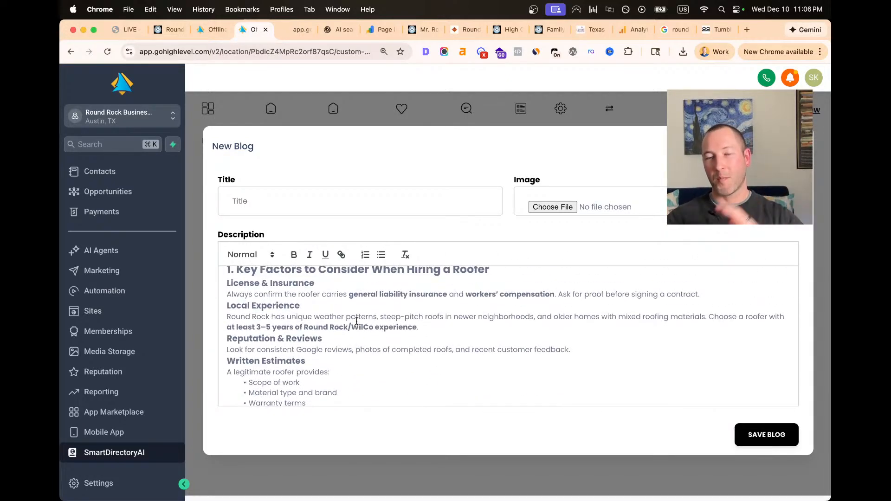
scroll(381, 338, "up", 3)
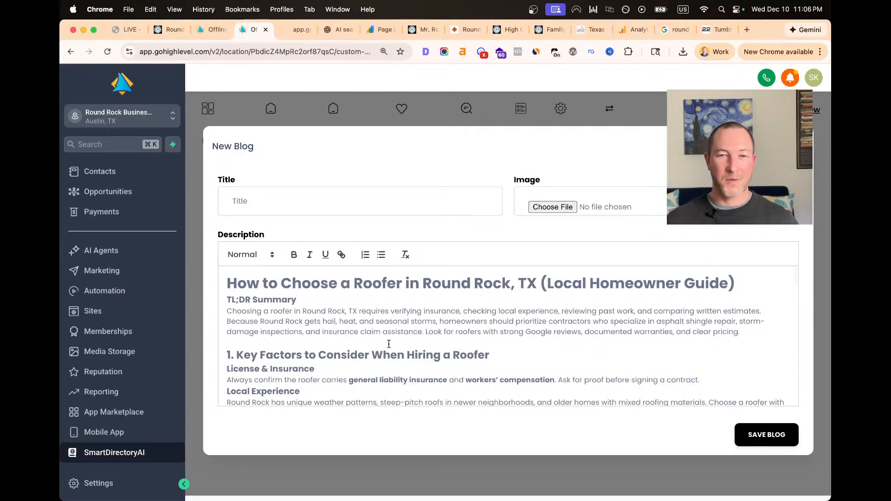
scroll(402, 328, "up", 15)
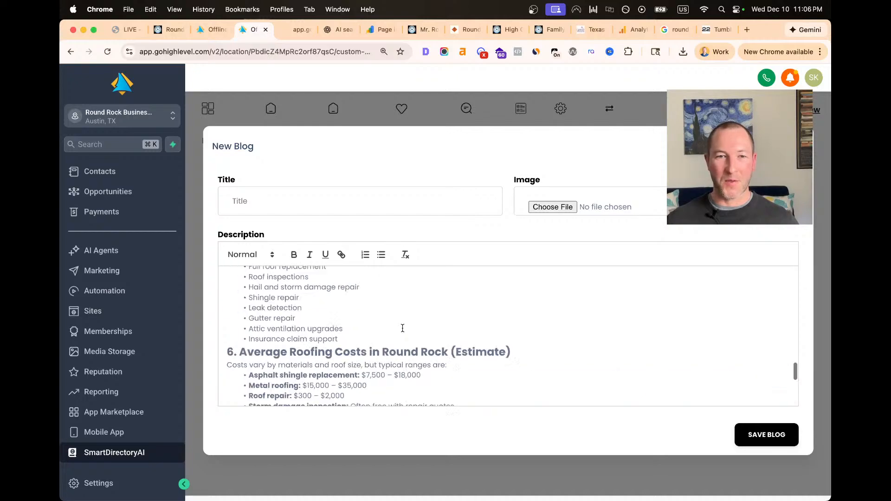
key("Escape")
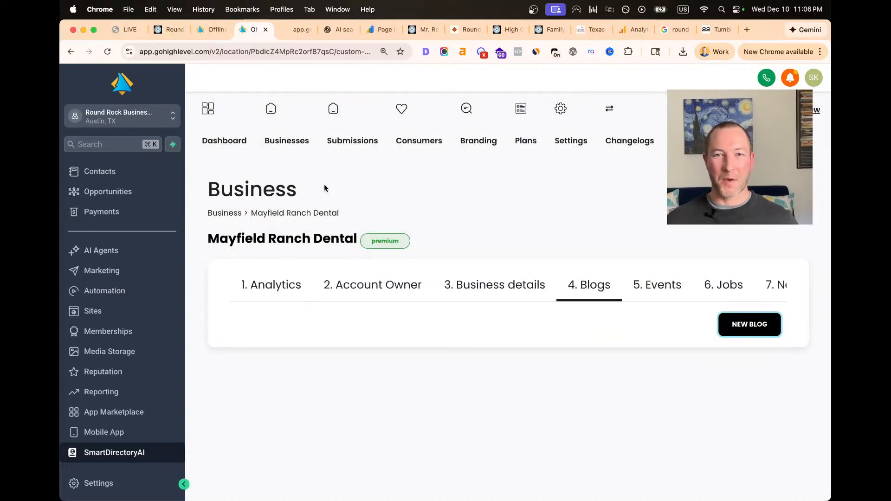
Review the Notion session notes, from the funnel and FAQ steps back up to the page's title
left_click(162, 30)
left_click(214, 29)
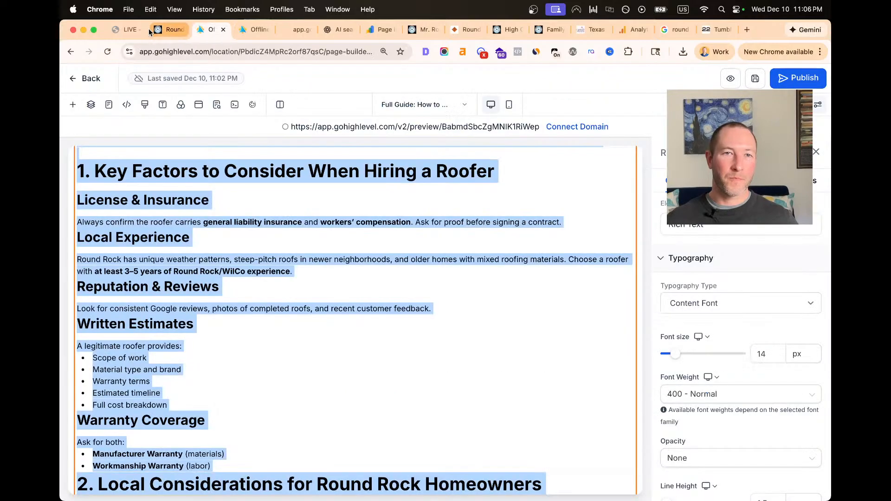
left_click(151, 30)
left_click(127, 29)
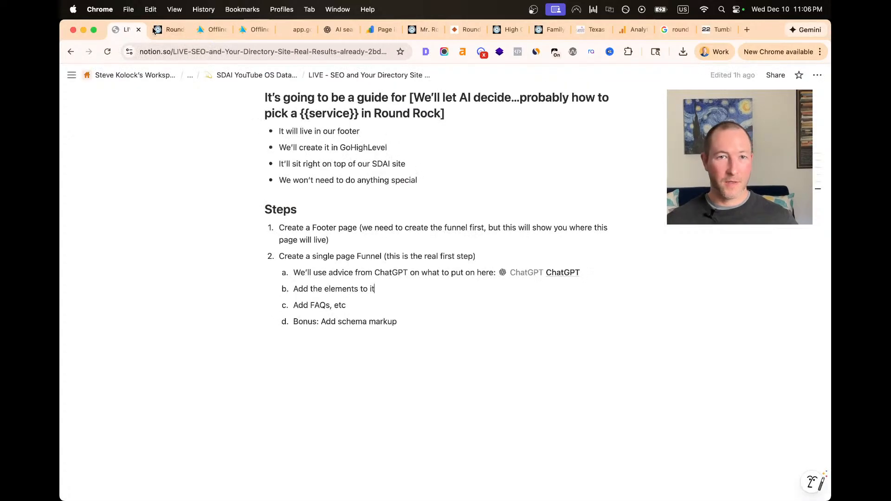
left_click_drag(428, 320, 280, 255)
left_click(330, 258)
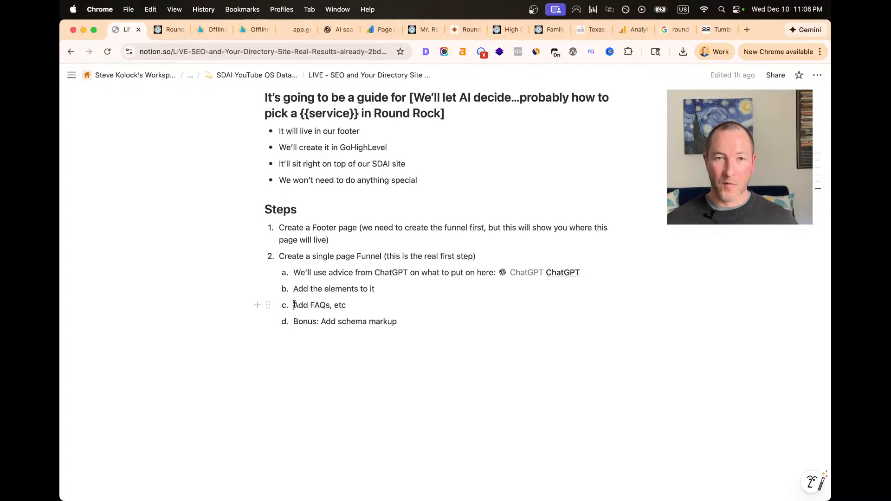
left_click_drag(294, 305, 369, 308)
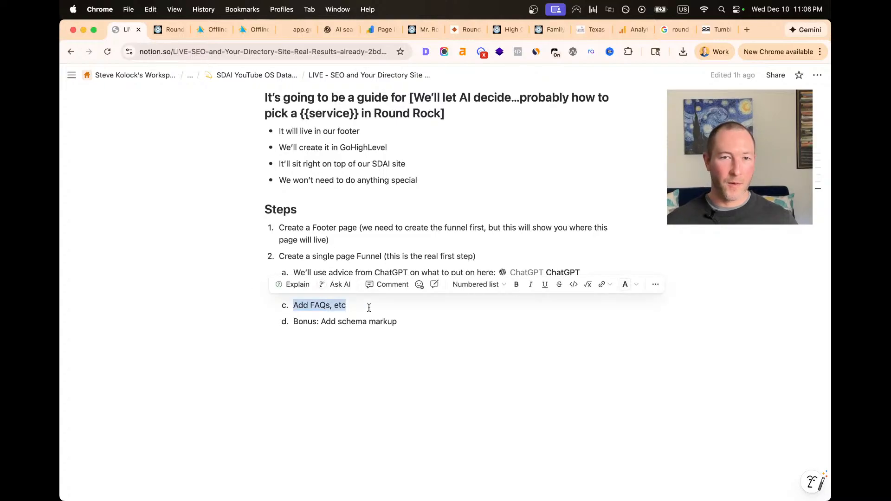
left_click(415, 324)
scroll(371, 310, "up", 4)
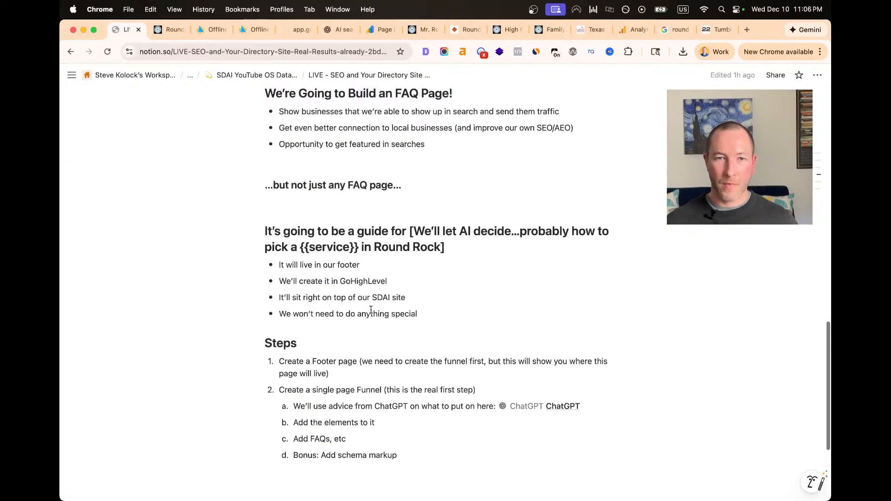
scroll(370, 310, "up", 15)
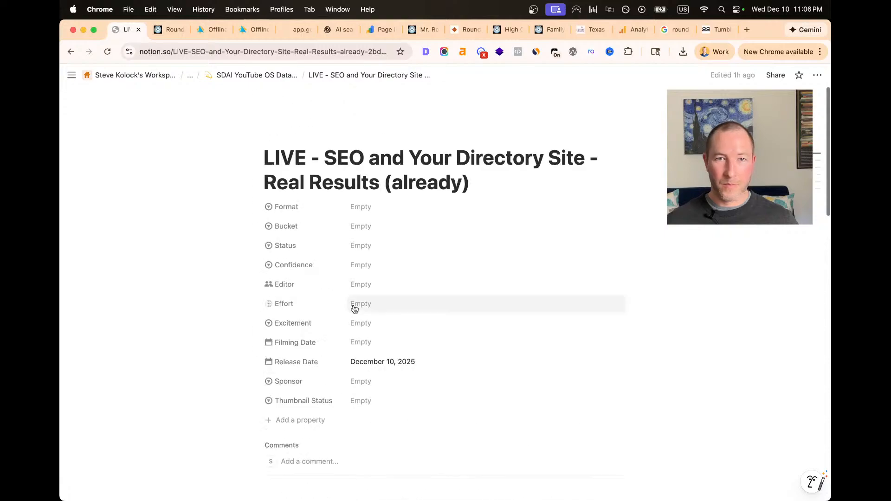
On the Round Rock Businesses site, open the Vertical Solutions Roofing and Construction listing from the Construction category and copy its URL
left_click(169, 31)
mouse_move(241, 87)
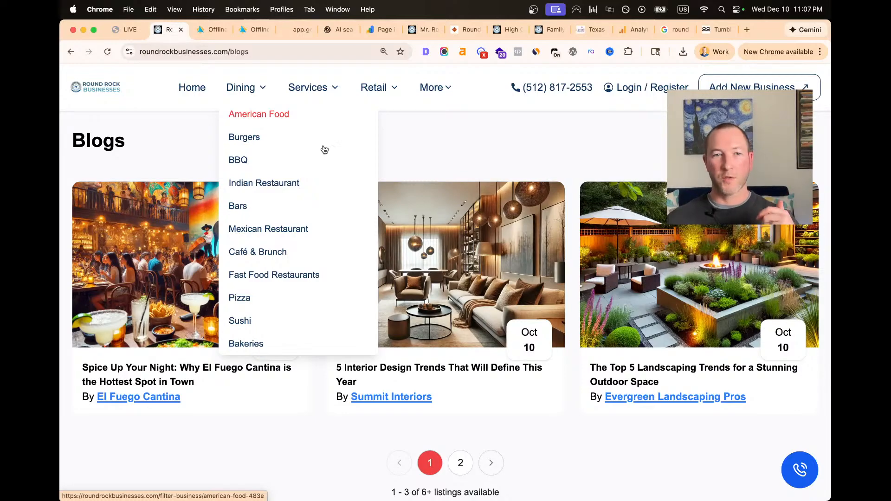
mouse_move(324, 94)
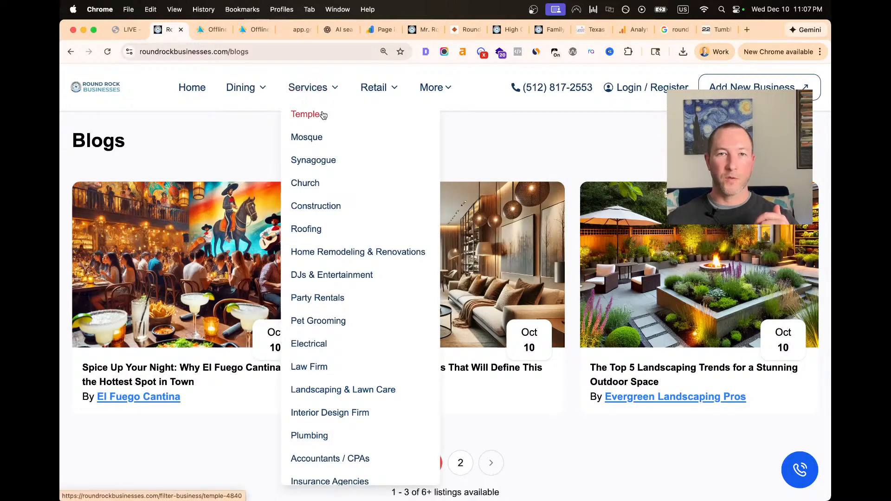
left_click(336, 209)
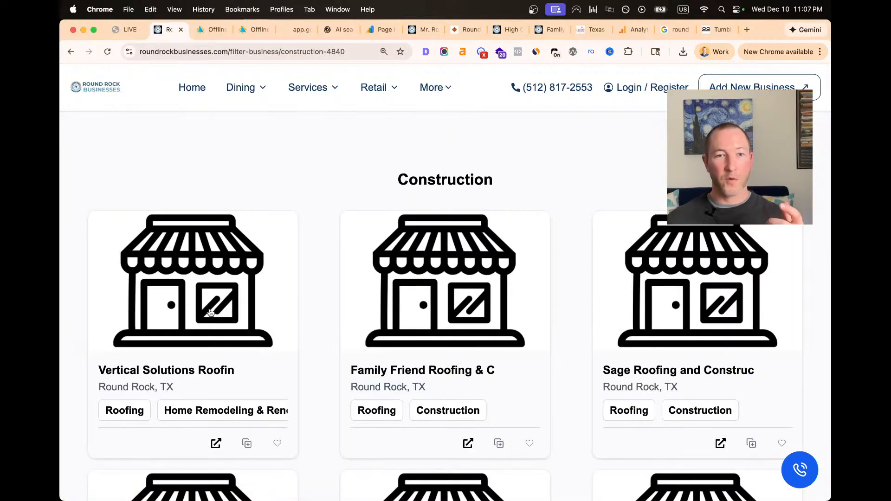
left_click(210, 312)
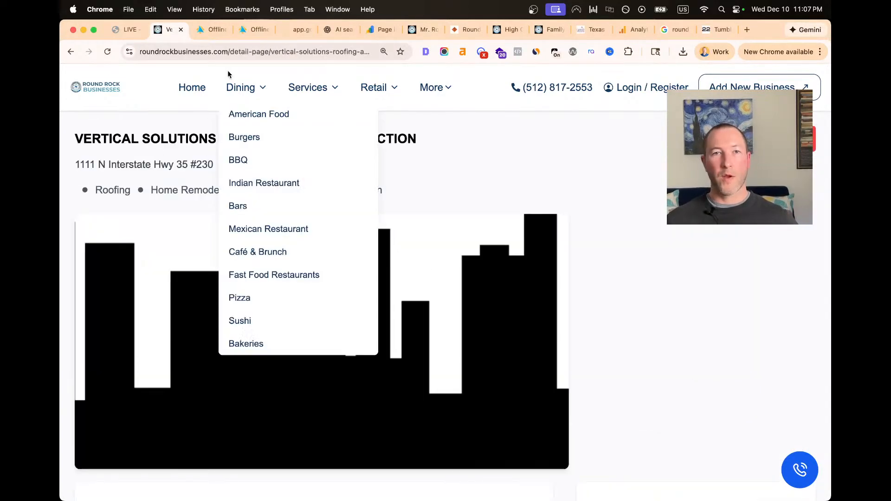
left_click(228, 53)
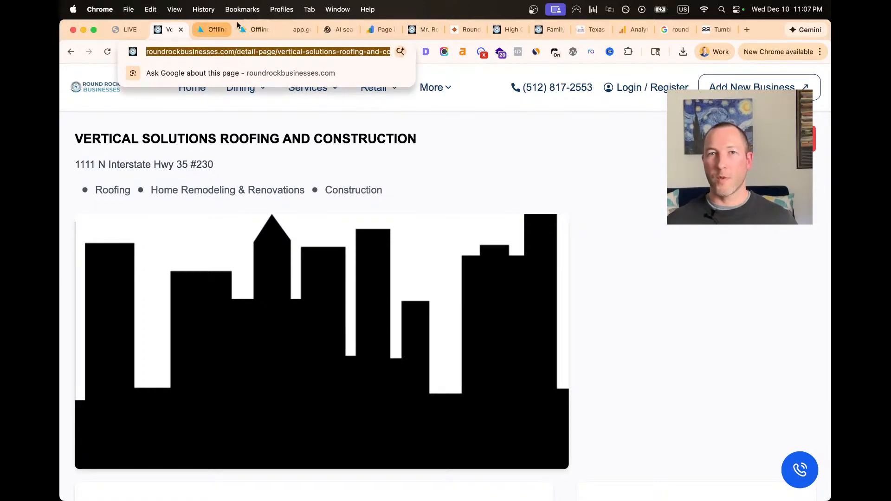
left_click(496, 176)
left_click(321, 52)
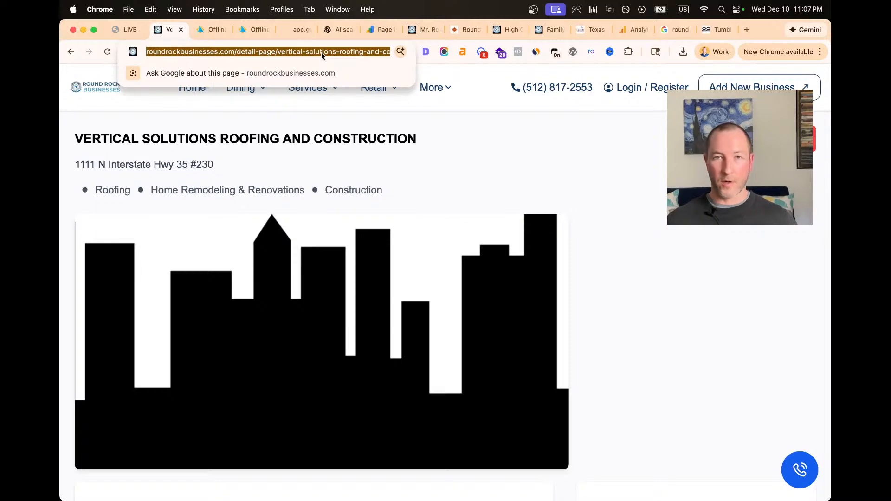
left_click(377, 29)
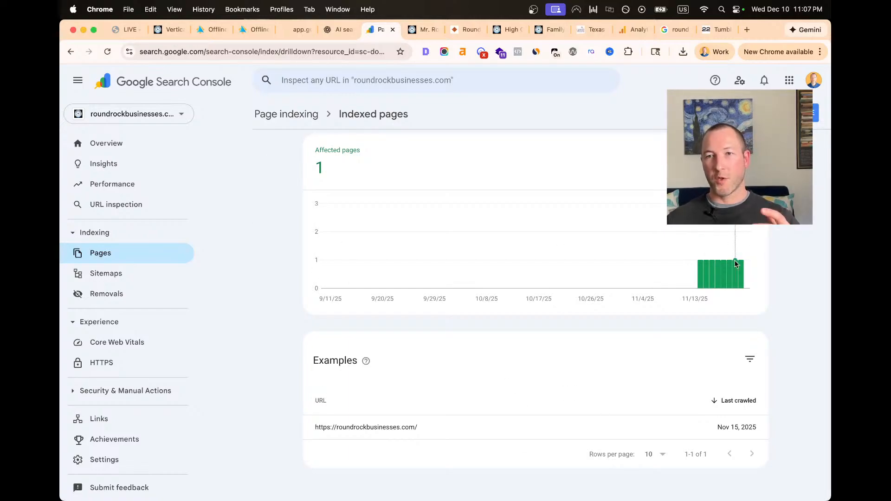
mouse_move(745, 277)
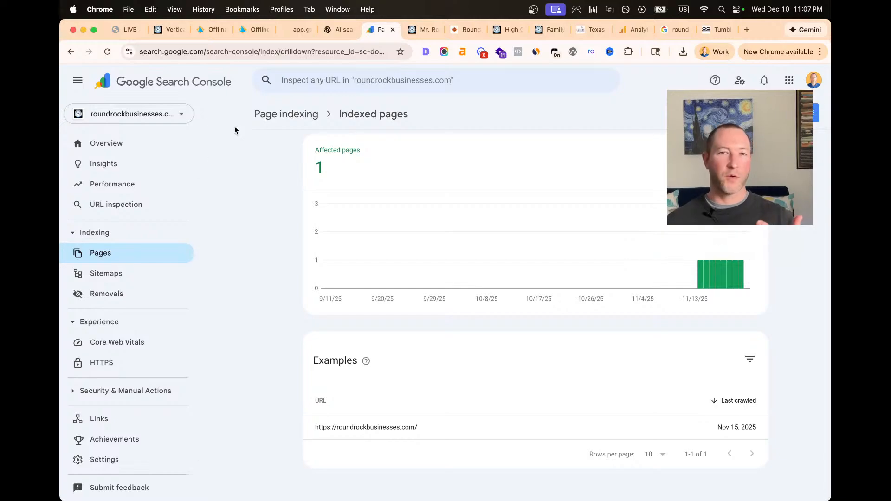
left_click(350, 82)
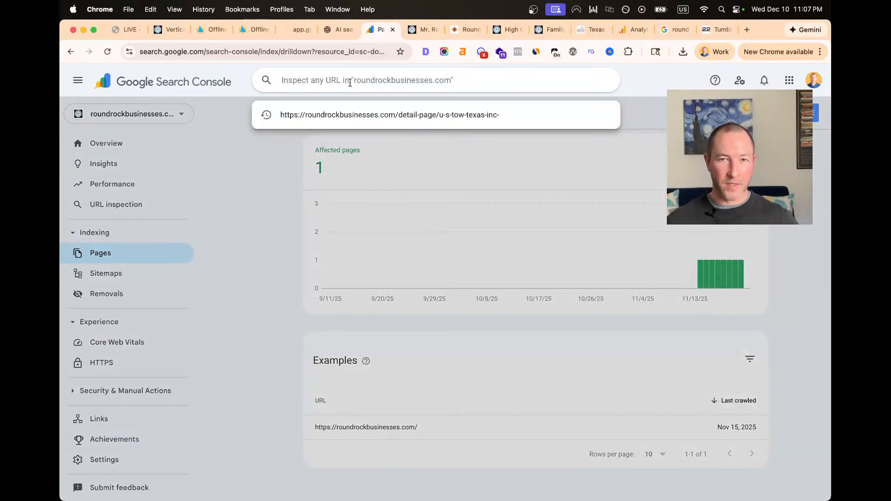
type("https://roundrockbusinesses.com/detail-page/vertical-solutions-roofing-and-construction")
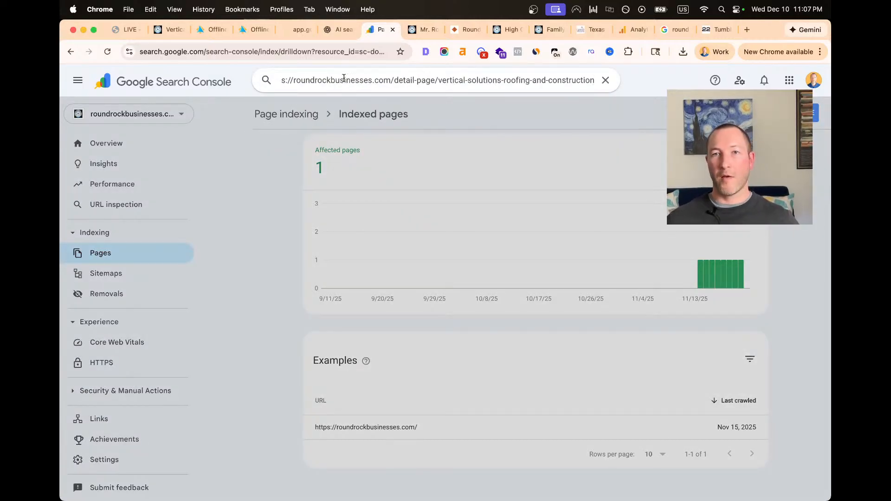
triple_click(440, 82)
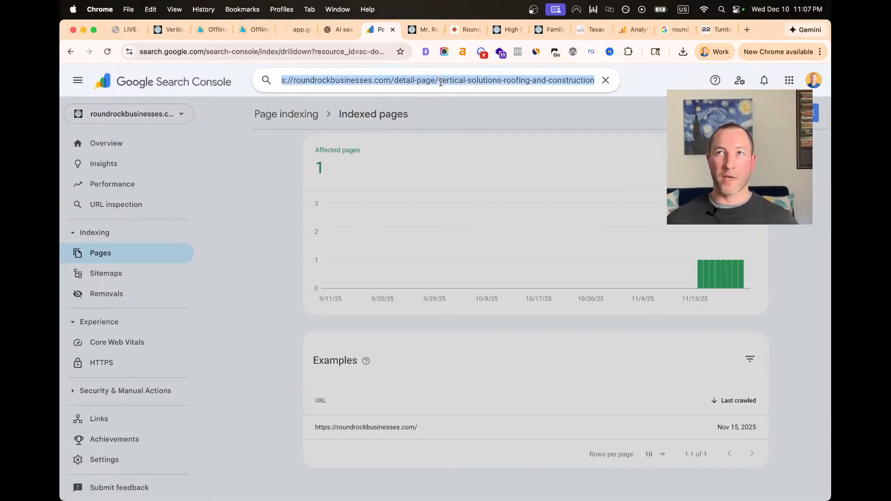
key("Return")
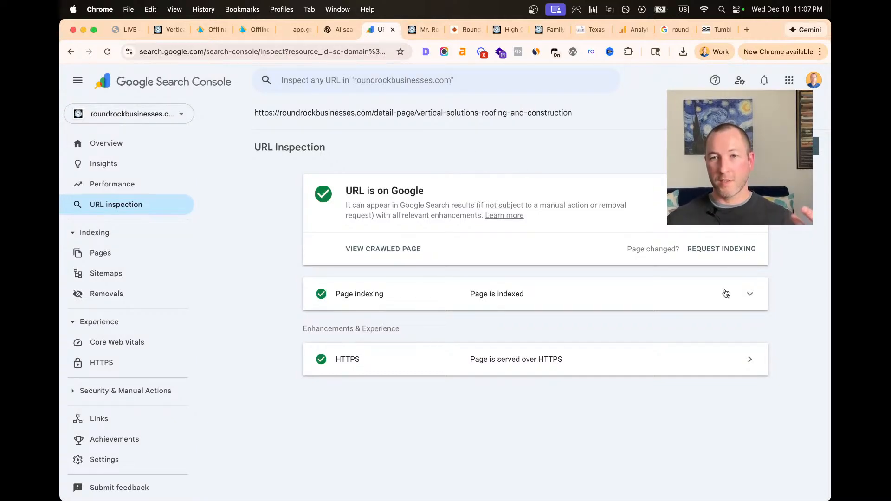
Expand the page indexing details and examine the listing's sitemap discovery and last crawl date
left_click(742, 297)
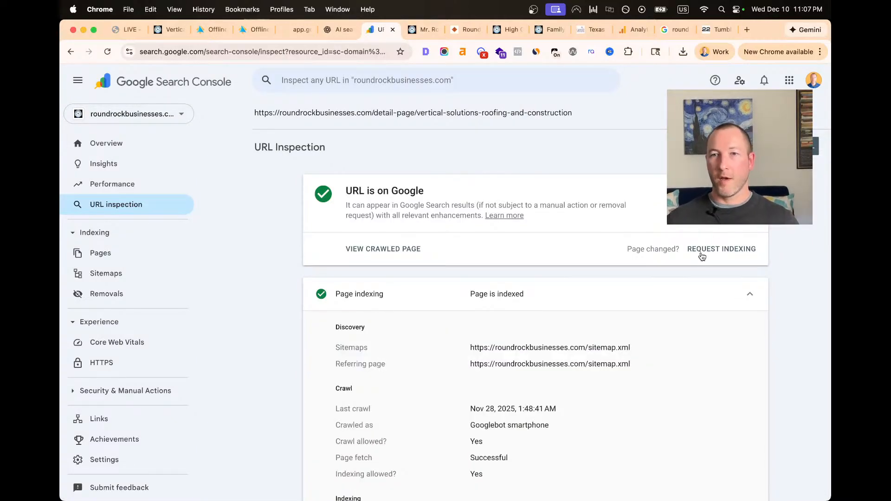
scroll(609, 316, "down", 3)
scroll(610, 316, "down", 1)
left_click_drag(457, 234, 701, 277)
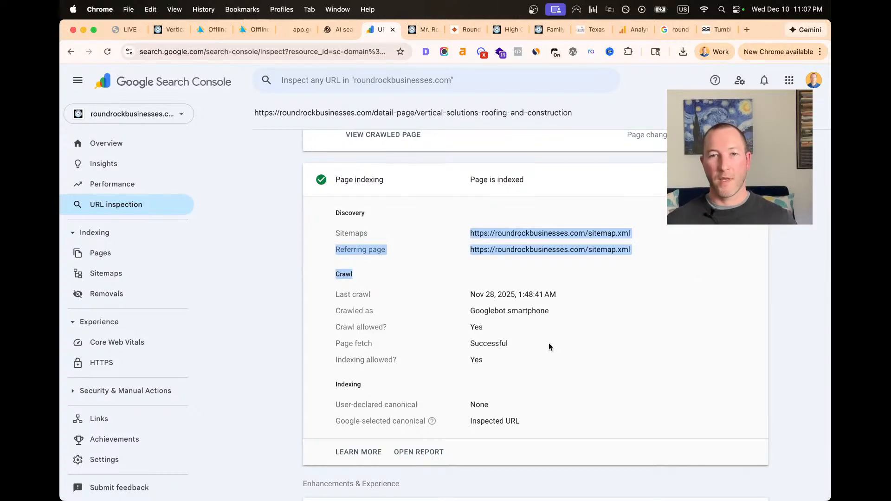
left_click_drag(465, 295, 610, 294)
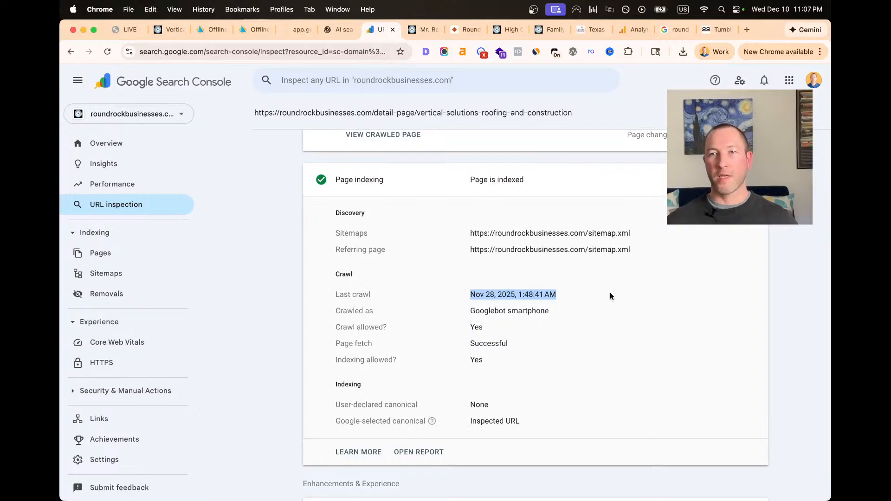
Request indexing for the inspected roofing listing URL and dismiss the confirmation
scroll(610, 294, "up", 5)
left_click(552, 220)
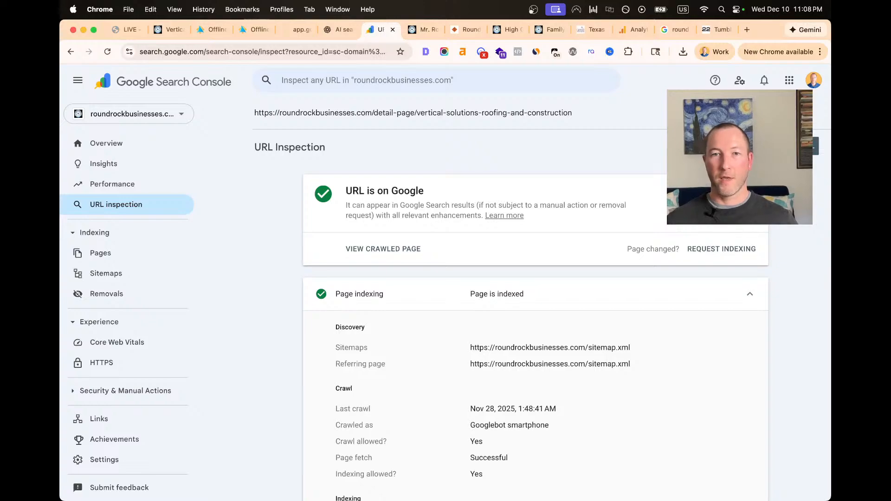
left_click(731, 251)
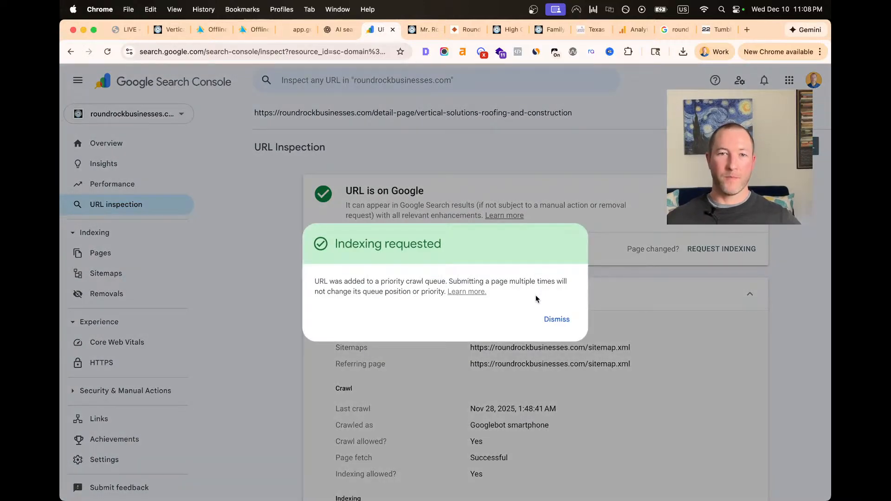
left_click(558, 319)
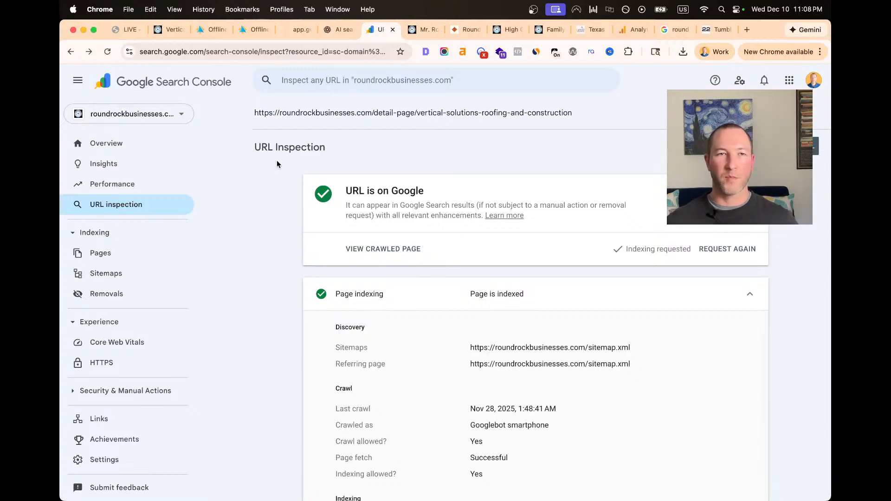
Check the traffic notes in Notion and show average position in the Search Console Performance report
left_click(126, 30)
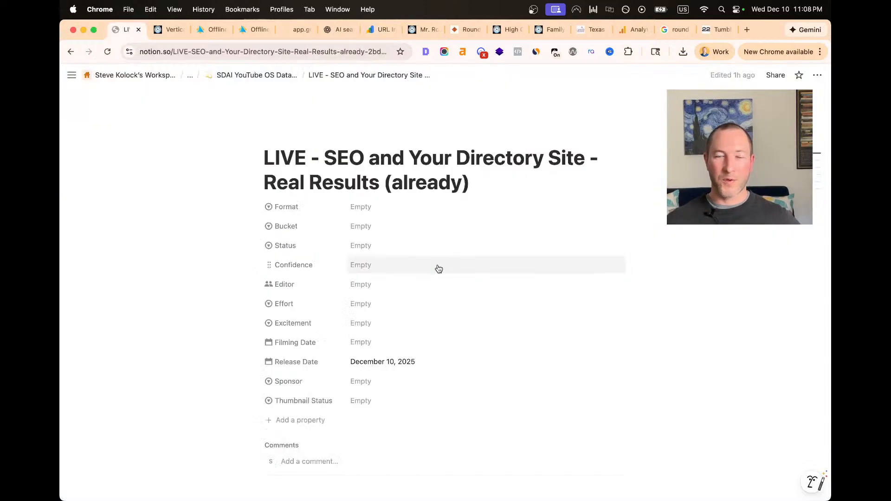
scroll(438, 268, "down", 10)
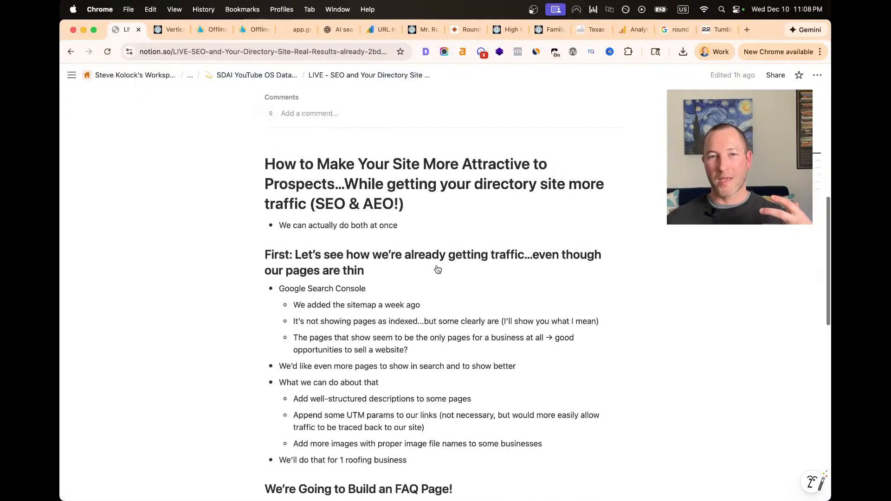
left_click(382, 31)
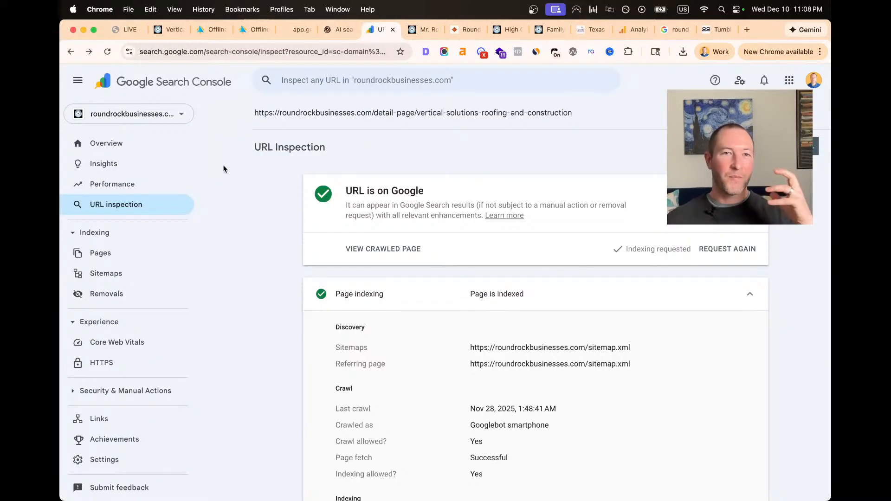
left_click(113, 186)
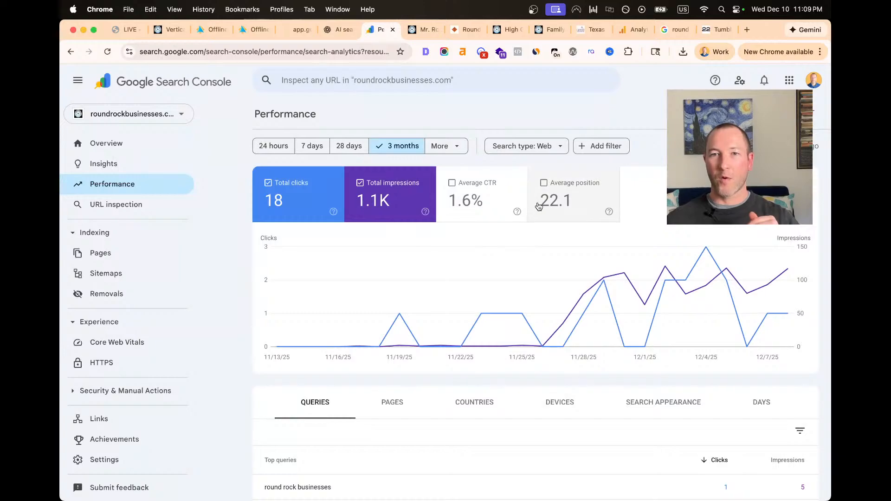
left_click(538, 206)
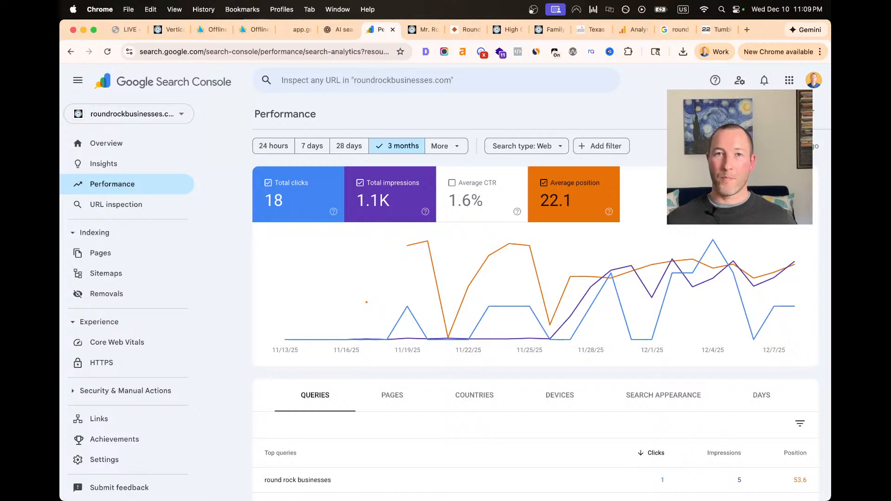
key("super+Tab")
key("super+Tab")
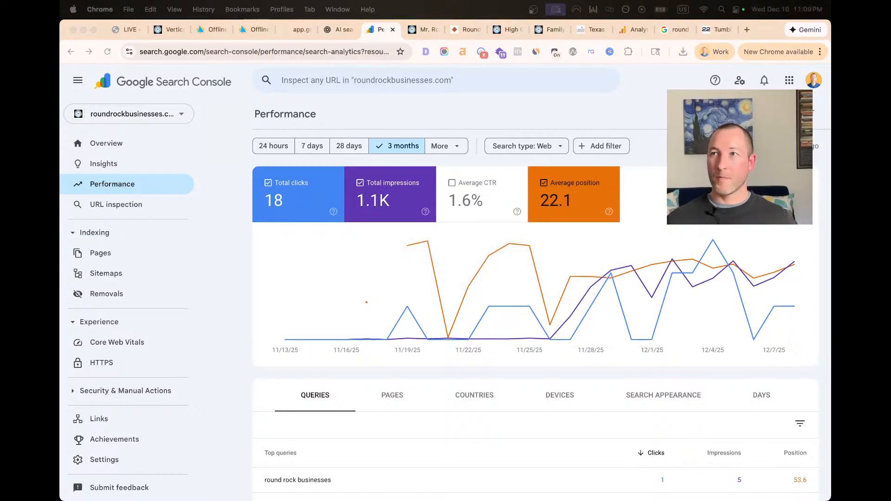